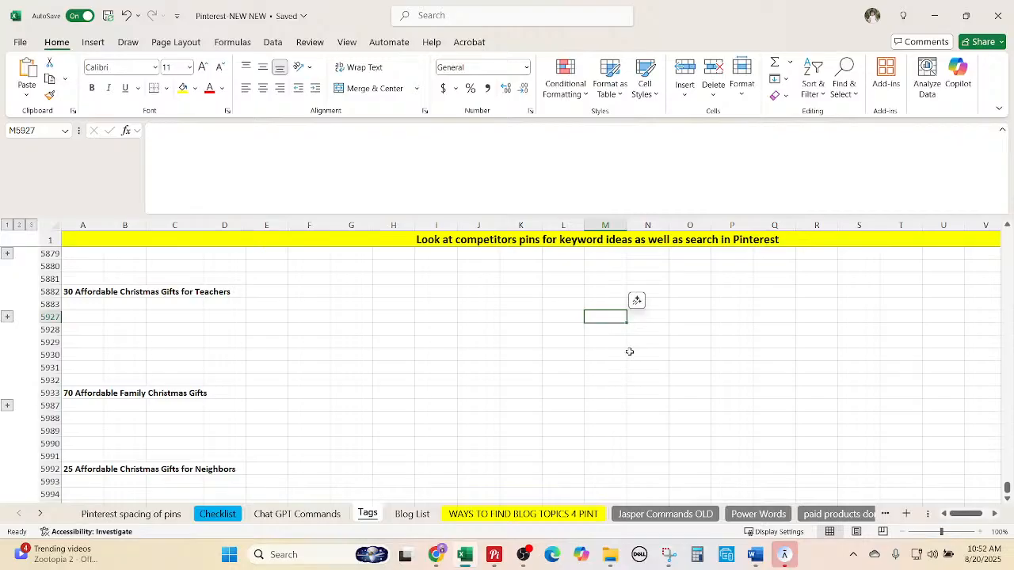
Copy the phrase "Affordable Christmas Gifts for Neighbors" without its leading number from the title in A5992.
{"action": "scroll", "coordinate": [629, 352], "scroll_direction": "down", "scroll_amount": 2}
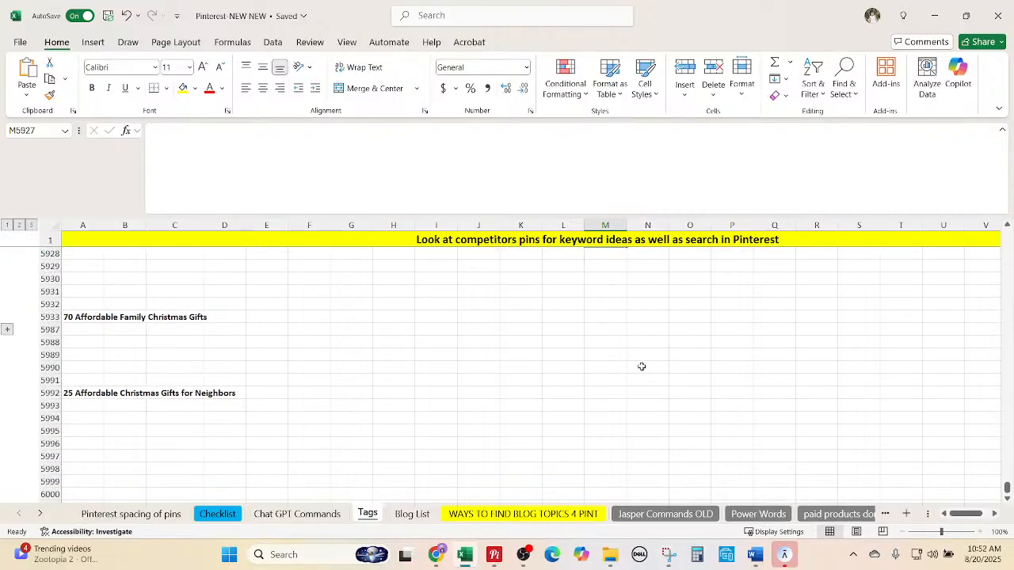
{"action": "scroll", "coordinate": [646, 364], "scroll_direction": "down", "scroll_amount": 2}
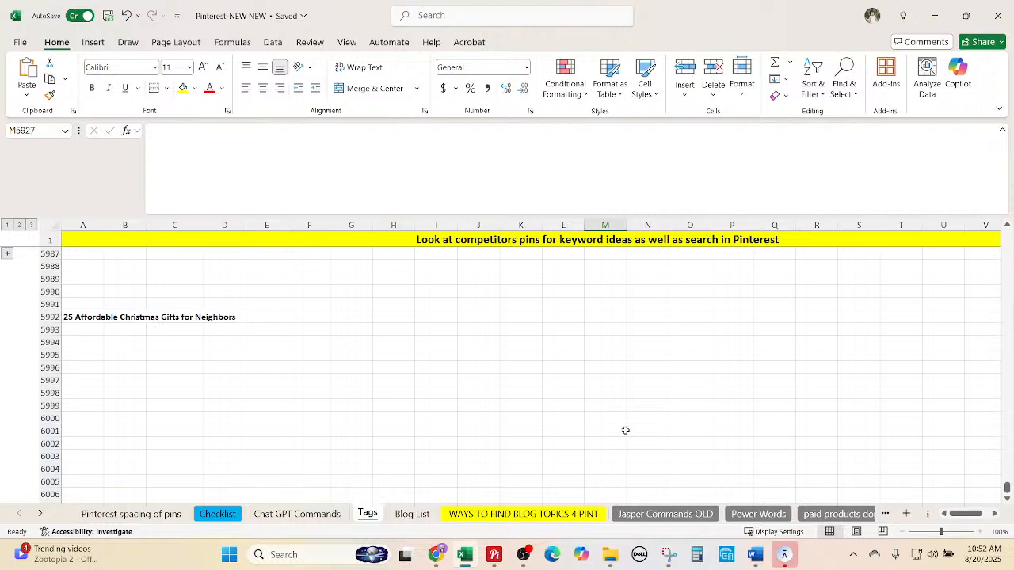
{"action": "left_click", "coordinate": [69, 320]}
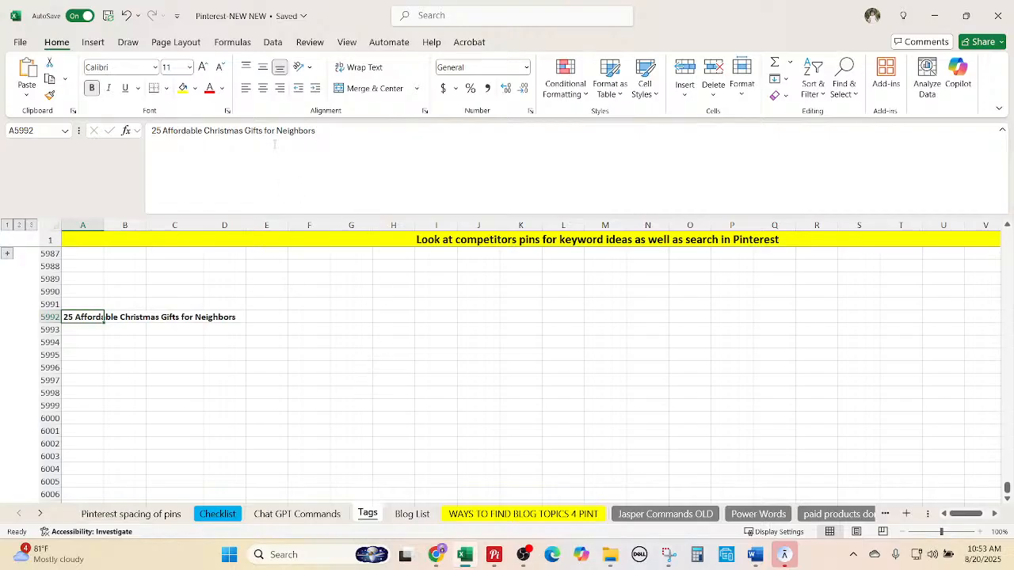
{"action": "left_click_drag", "start_coordinate": [325, 133], "coordinate": [162, 132]}
{"action": "key", "text": "ctrl+c"}
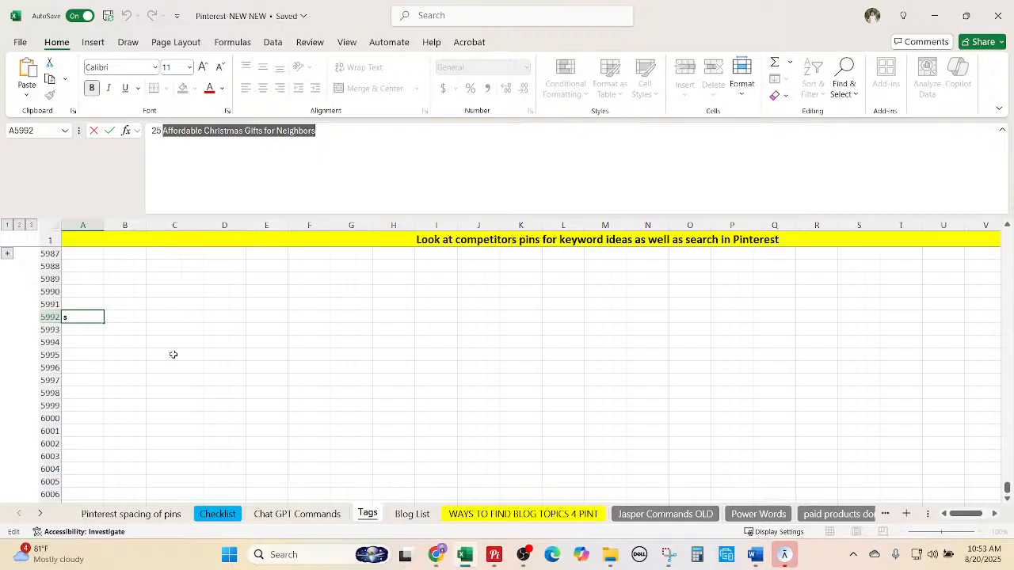
{"action": "left_click", "coordinate": [172, 354]}
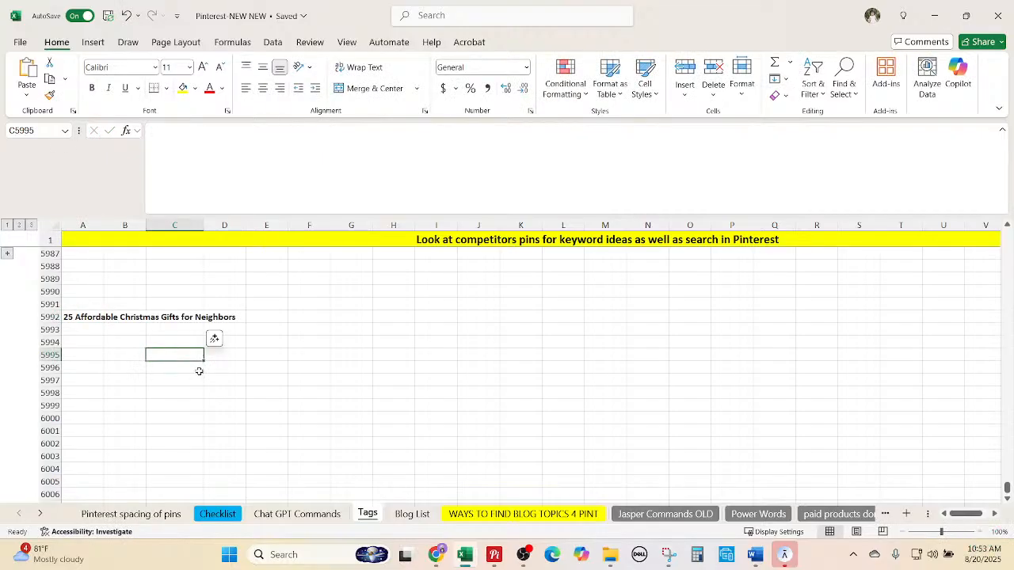
Switch to Pin Inspector and generate keywords from the seed "Affordable Christmas Gifts for Neighbors".
{"action": "left_click", "coordinate": [488, 558]}
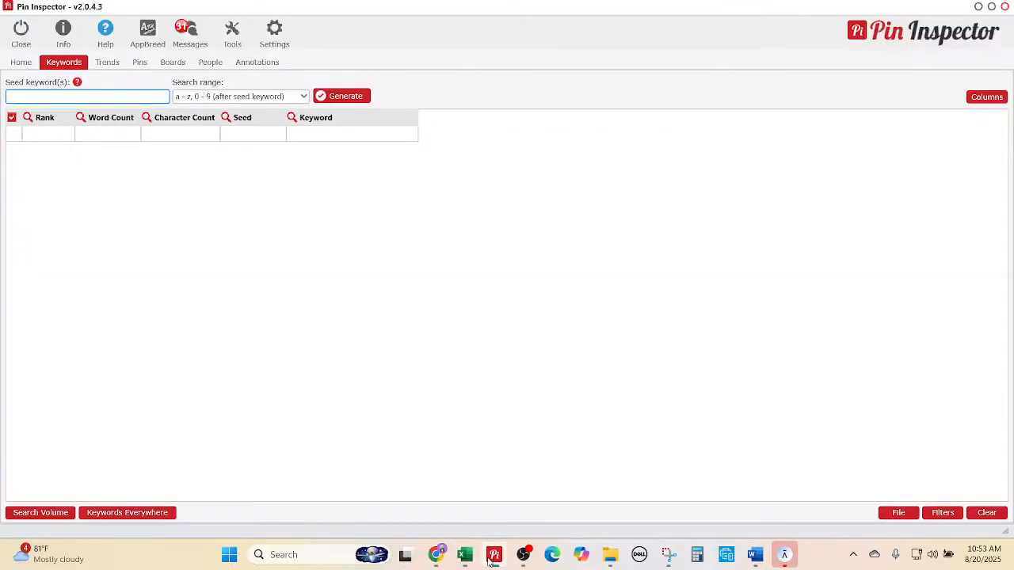
{"action": "left_click", "coordinate": [137, 96]}
{"action": "key", "text": "ctrl+v"}
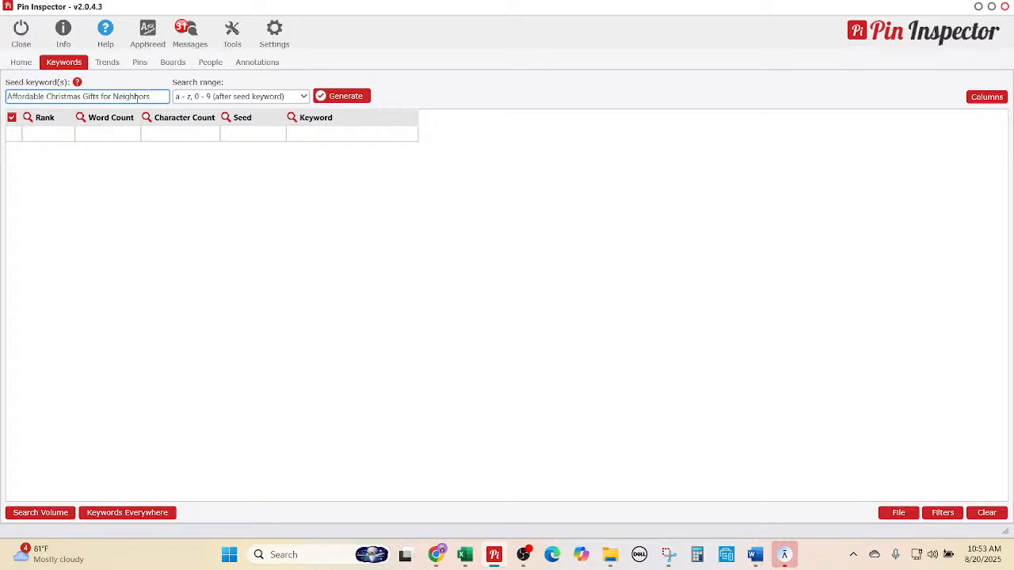
{"action": "key", "text": "Return"}
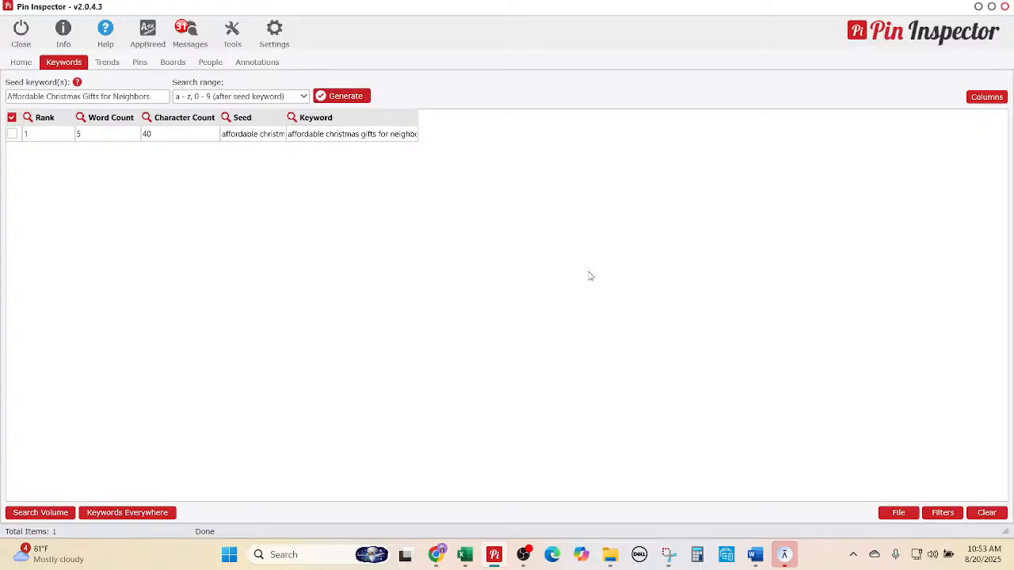
Shorten the seed keyword to "Christmas Gifts for Neighbors" and generate keywords again.
{"action": "left_click", "coordinate": [46, 96]}
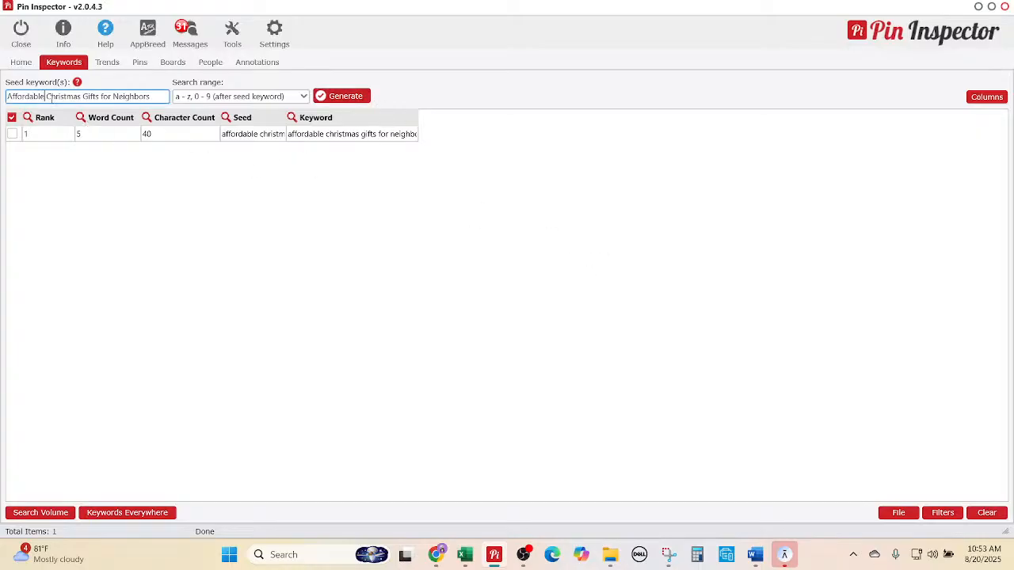
{"action": "key", "text": "BackSpace"}
{"action": "key", "text": "BackSpace"}
{"action": "key", "text": "BackSpace"}
{"action": "key", "text": "BackSpace"}
{"action": "key", "text": "BackSpace"}
{"action": "key", "text": "BackSpace"}
{"action": "key", "text": "BackSpace"}
{"action": "key", "text": "BackSpace"}
{"action": "key", "text": "BackSpace"}
{"action": "key", "text": "BackSpace"}
{"action": "key", "text": "BackSpace"}
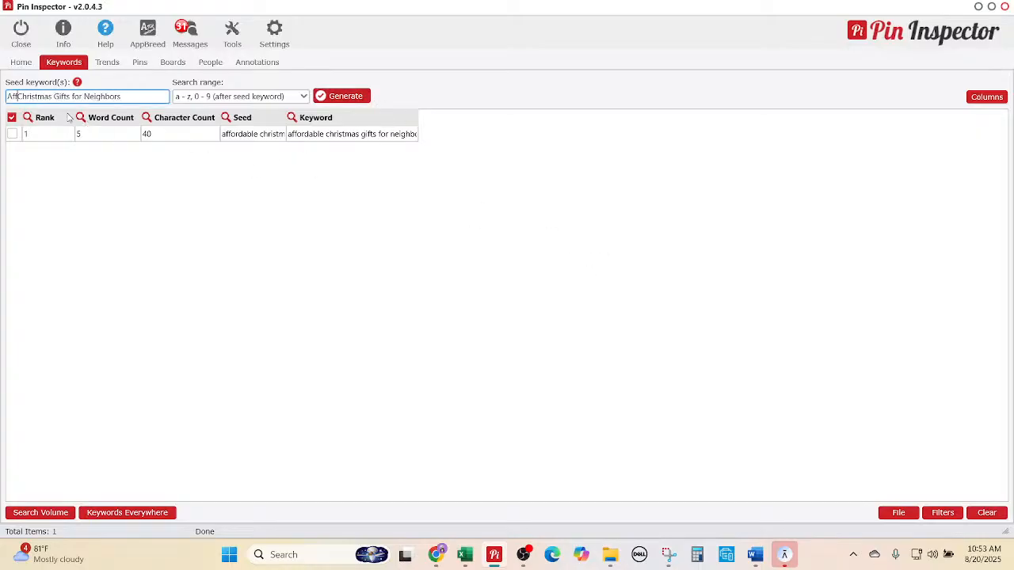
{"action": "left_click", "coordinate": [342, 96]}
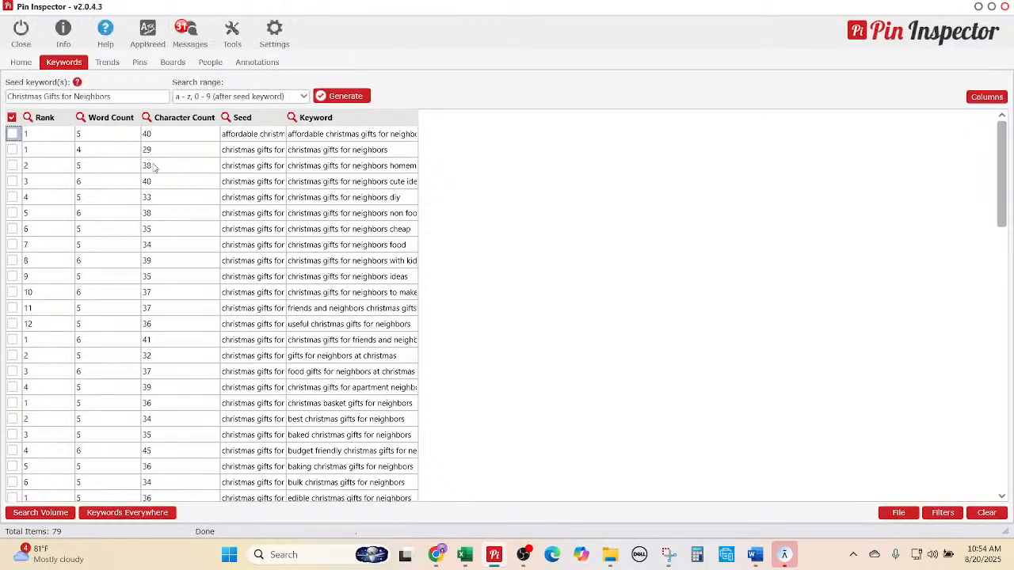
Sort the generated keywords by rank in ascending order and copy those ranked 1 through 4.
{"action": "left_click", "coordinate": [52, 121]}
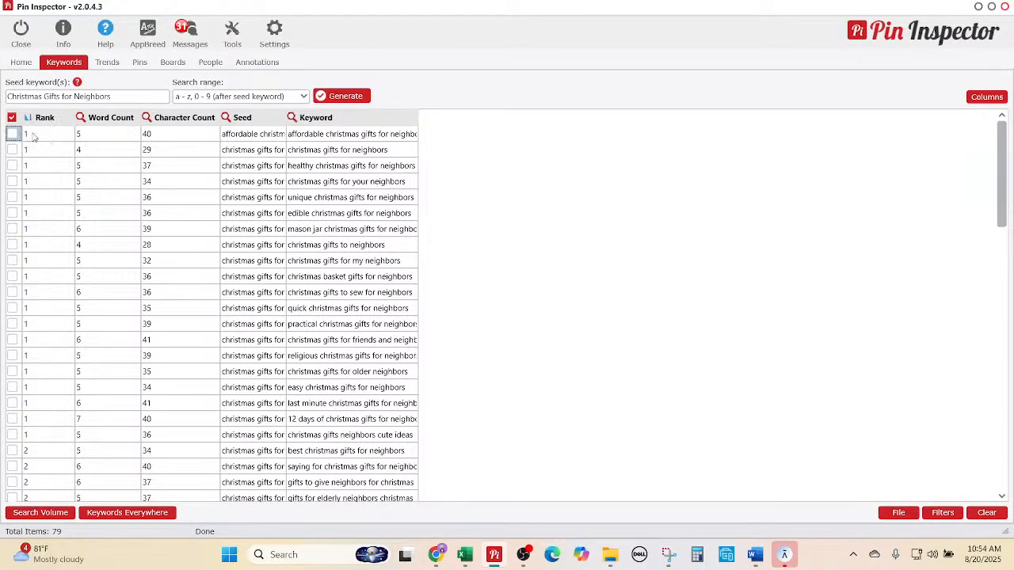
{"action": "left_click", "coordinate": [36, 134]}
{"action": "scroll", "coordinate": [115, 313], "scroll_direction": "down", "scroll_amount": 4}
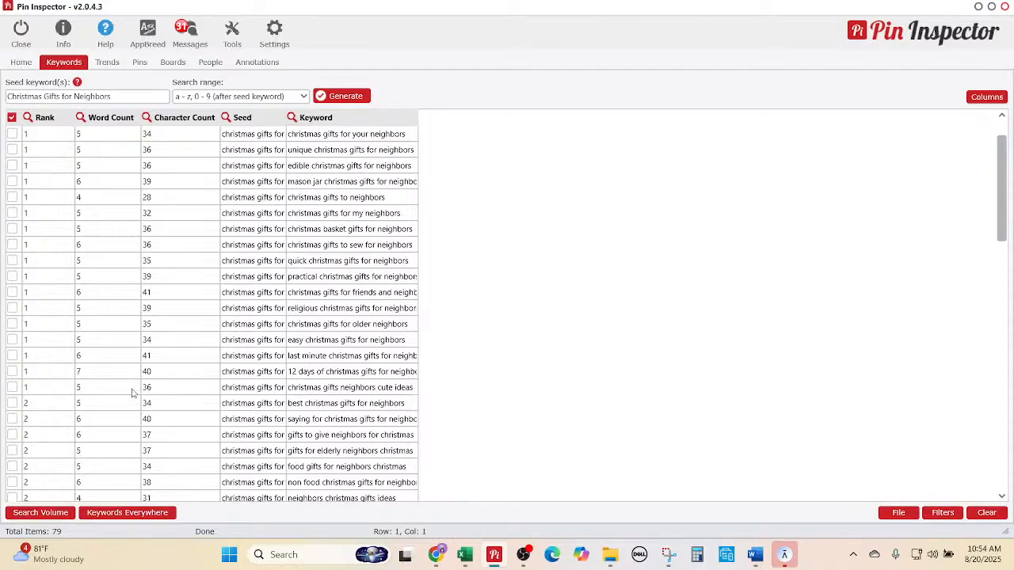
{"action": "scroll", "coordinate": [143, 400], "scroll_direction": "down", "scroll_amount": 4}
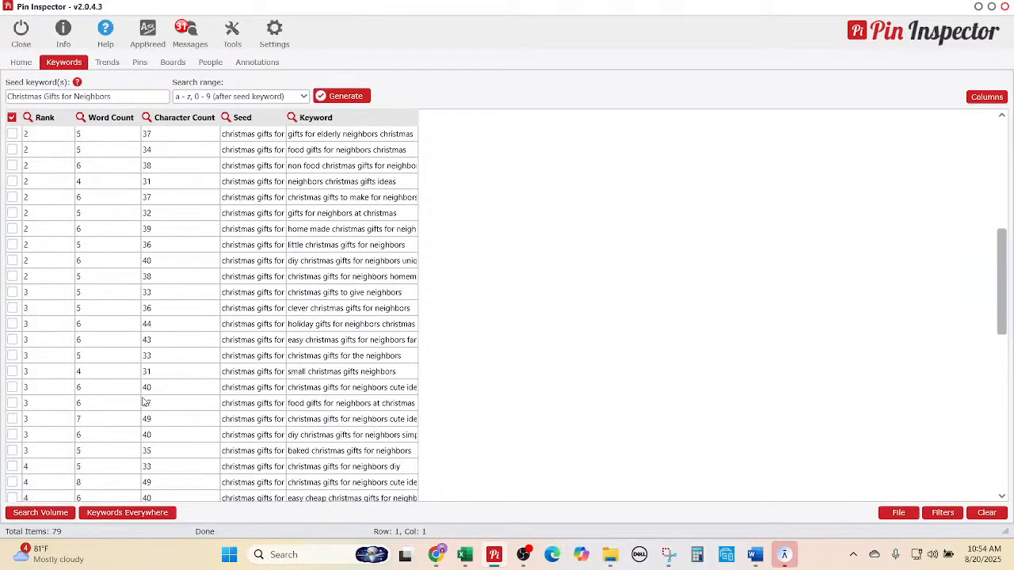
{"action": "scroll", "coordinate": [143, 402], "scroll_direction": "down", "scroll_amount": 4}
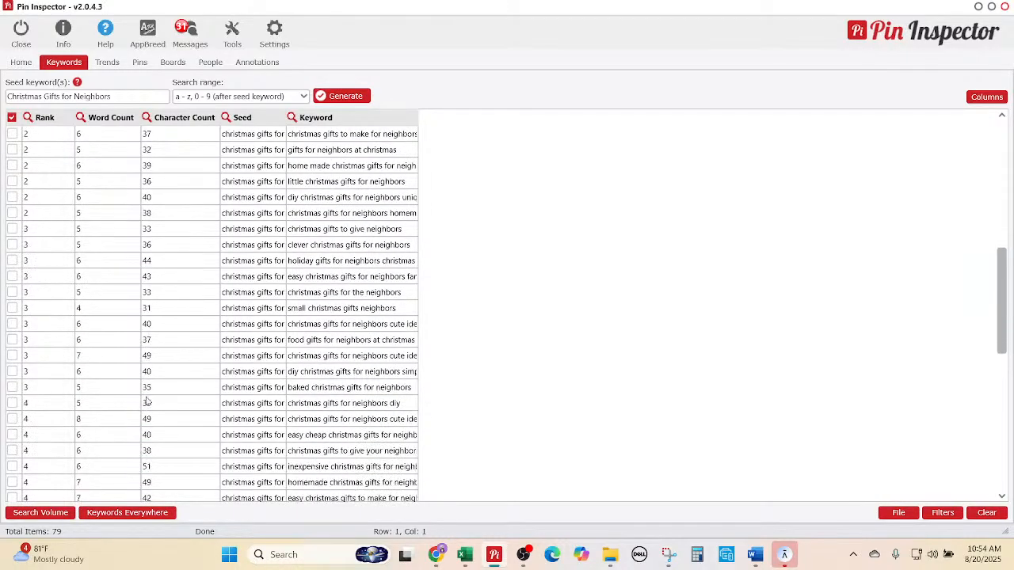
{"action": "left_click", "coordinate": [48, 441], "text": "shift"}
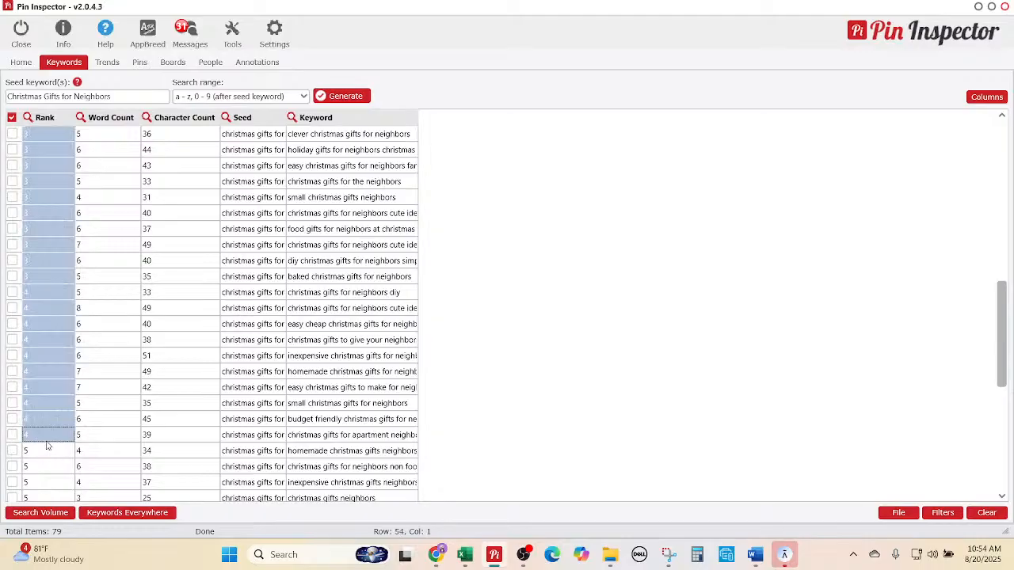
{"action": "left_click", "coordinate": [898, 513]}
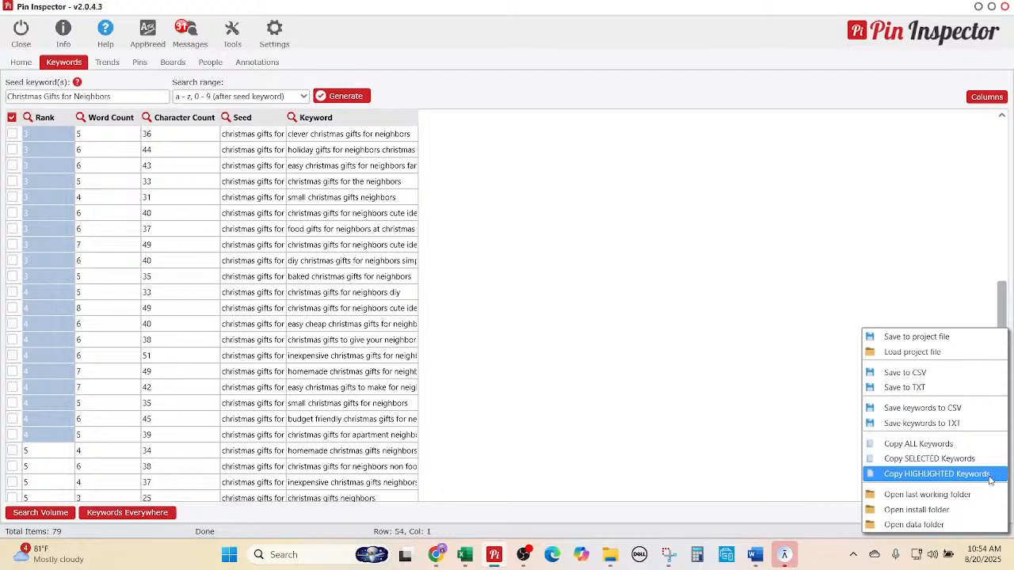
{"action": "left_click", "coordinate": [989, 478]}
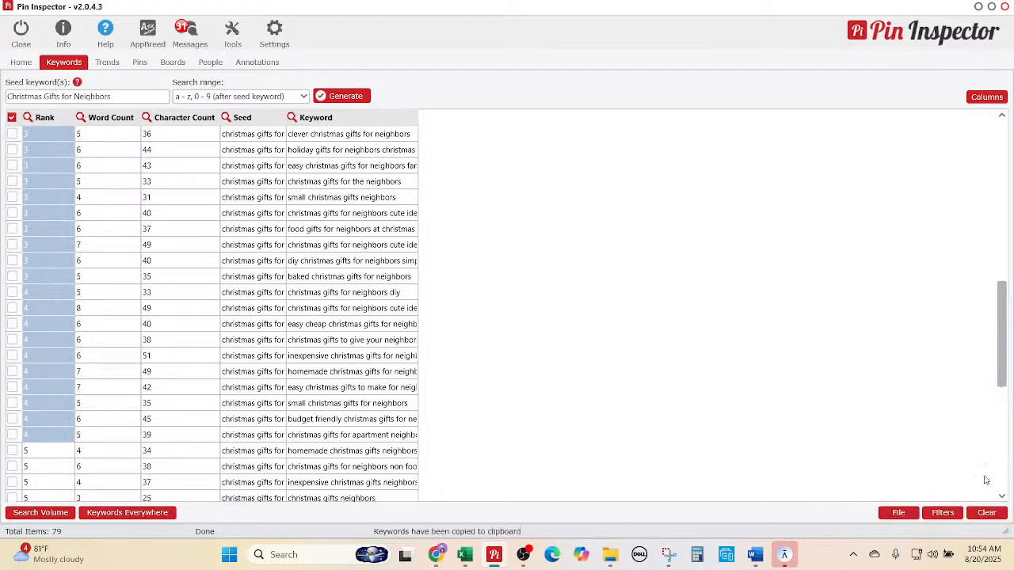
Switch to the Excel workbook and paste the copied keywords below the neighbors title, starting at A5995.
{"action": "left_click", "coordinate": [466, 554]}
{"action": "left_click", "coordinate": [73, 354]}
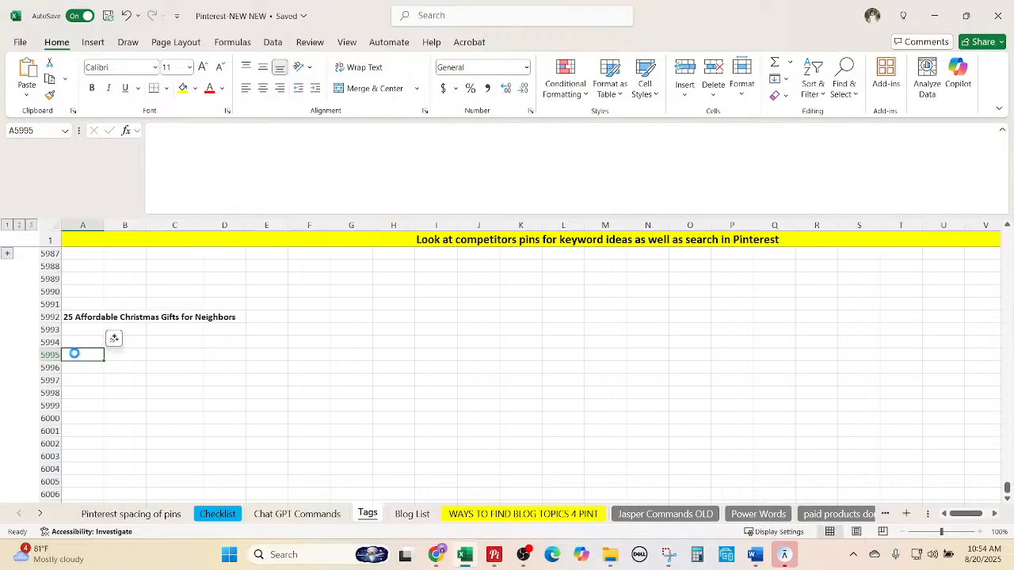
{"action": "key", "text": "ctrl+v"}
{"action": "left_click", "coordinate": [520, 378]}
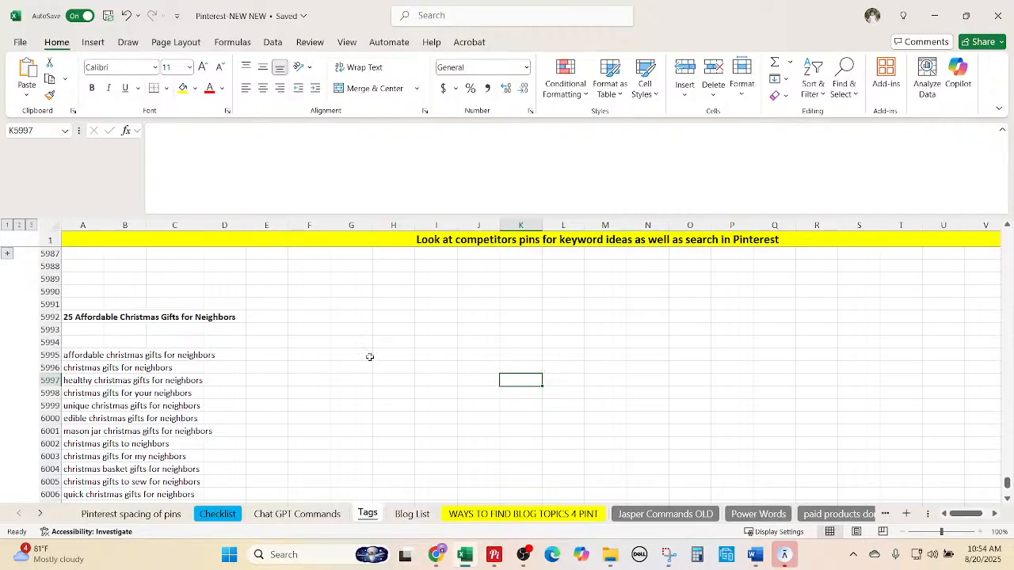
{"action": "scroll", "coordinate": [364, 379], "scroll_direction": "down", "scroll_amount": 1}
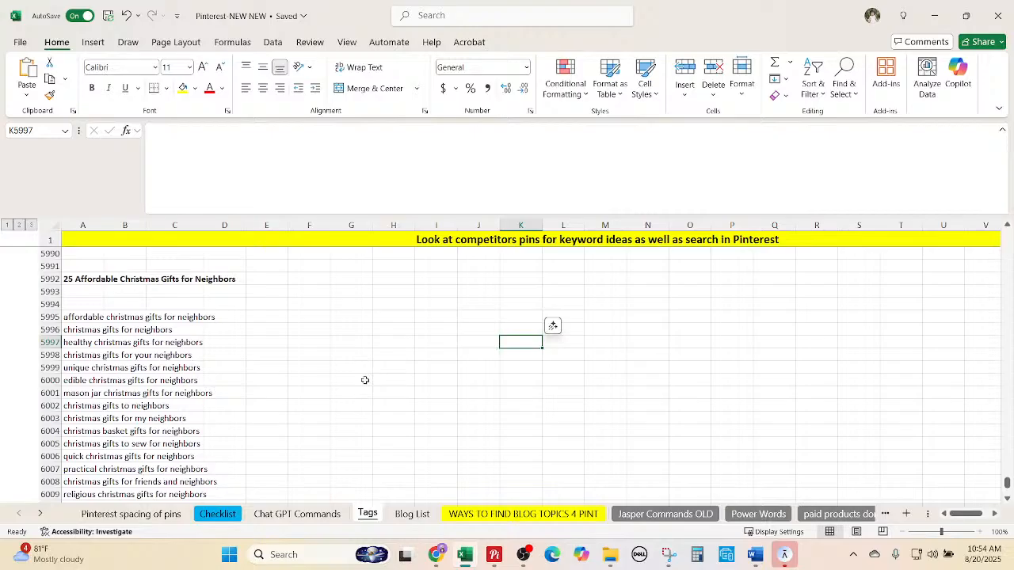
{"action": "left_click", "coordinate": [87, 317]}
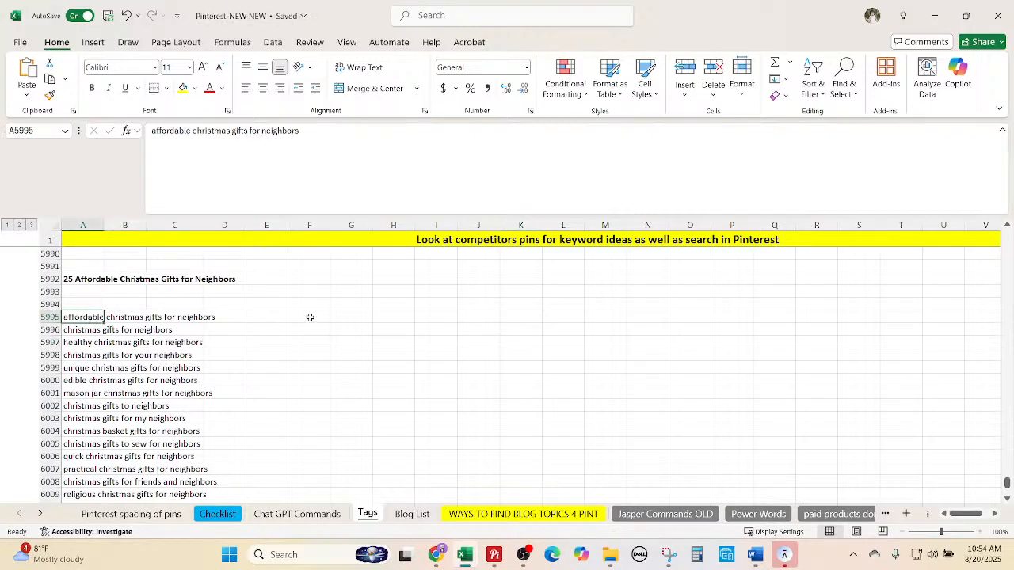
{"action": "left_click", "coordinate": [355, 327]}
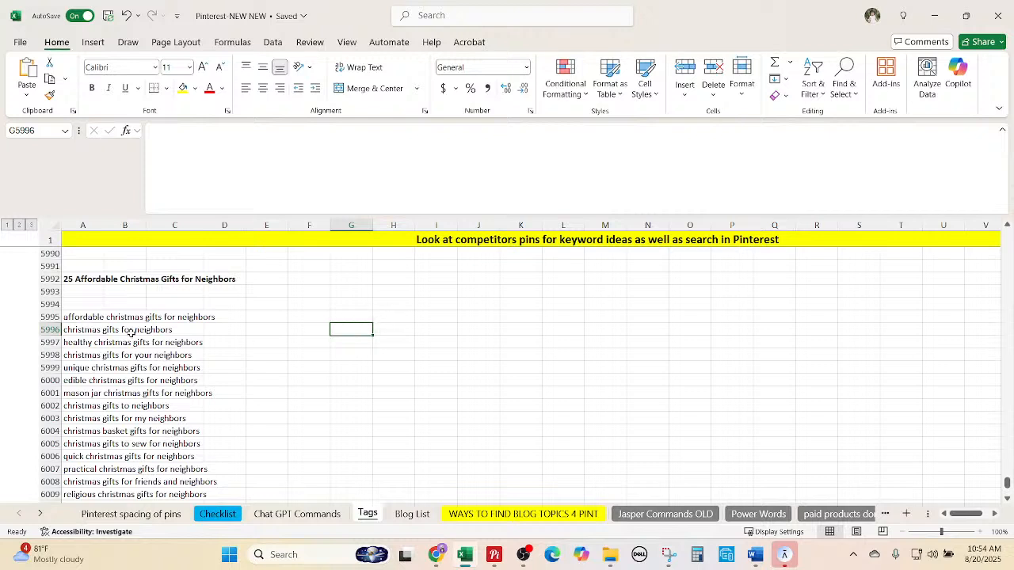
{"action": "left_click", "coordinate": [97, 317]}
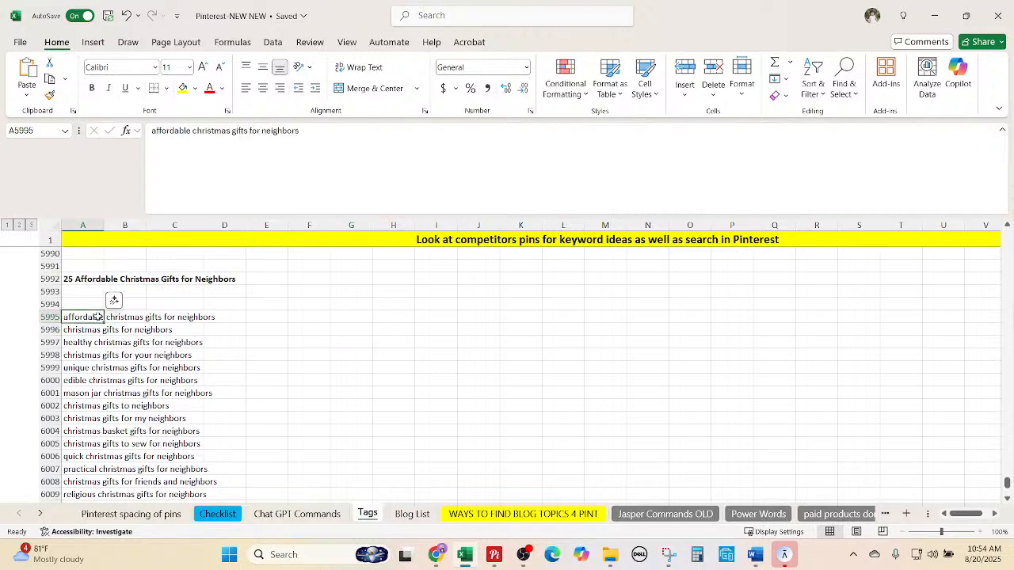
{"action": "left_click", "coordinate": [495, 556]}
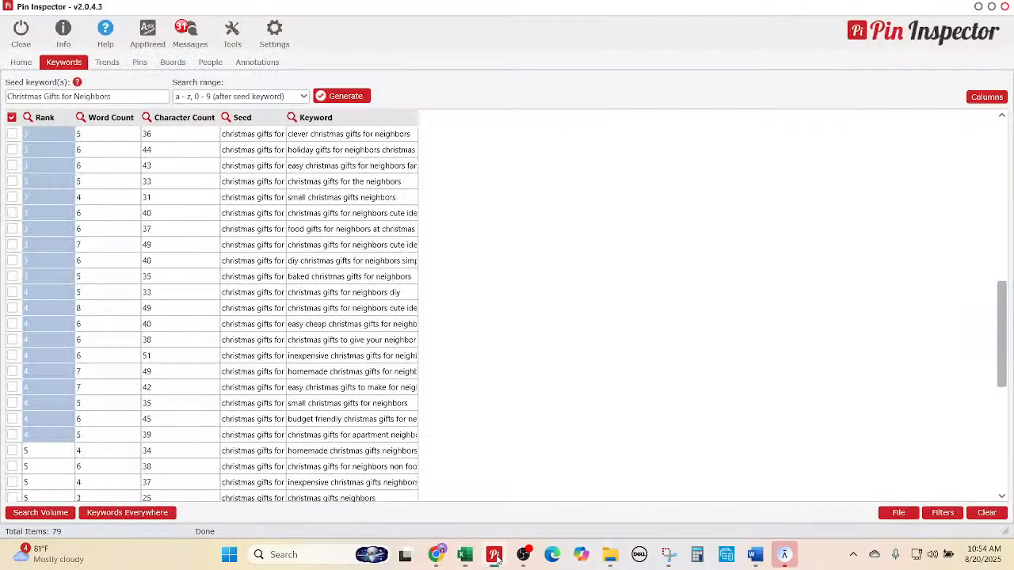
{"action": "left_click", "coordinate": [494, 556]}
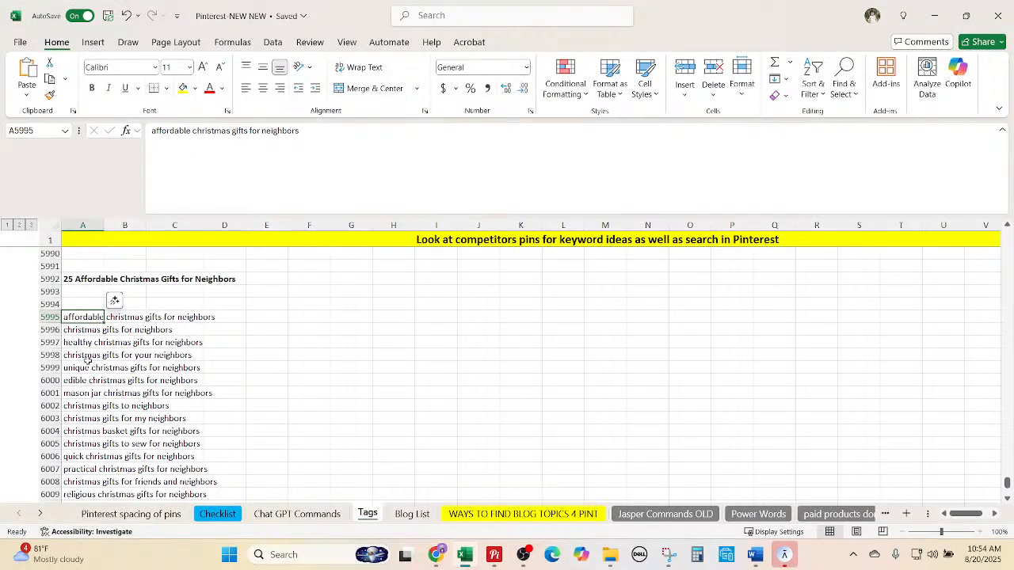
{"action": "left_click", "coordinate": [82, 330], "text": "ctrl"}
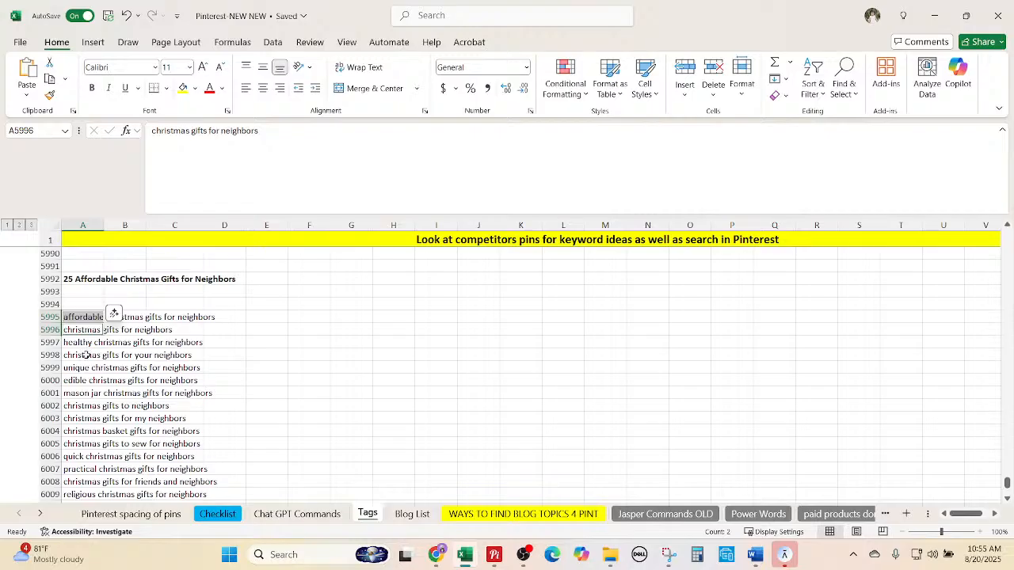
{"action": "left_click", "coordinate": [85, 355], "text": "ctrl"}
{"action": "left_click", "coordinate": [89, 369], "text": "ctrl"}
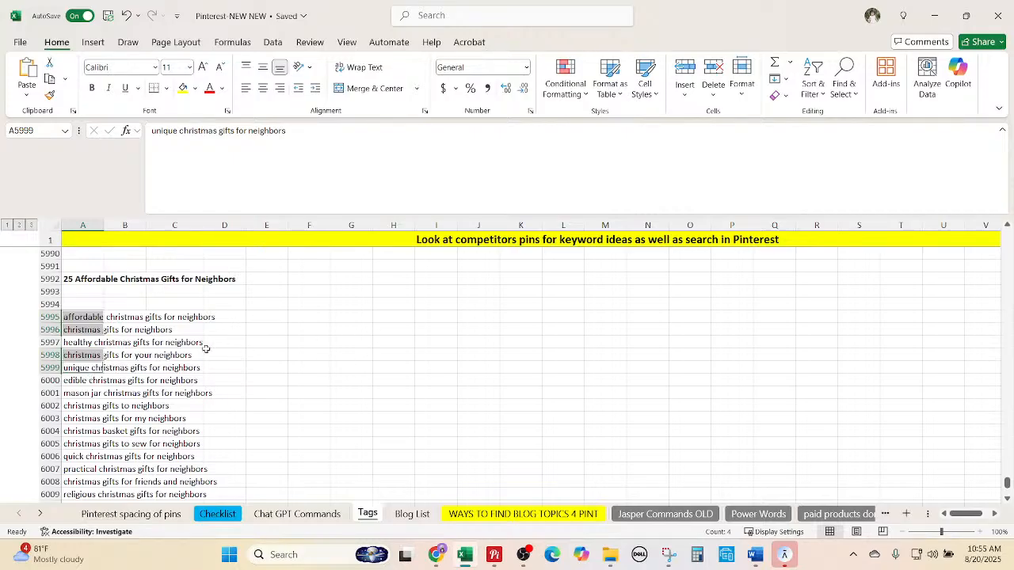
{"action": "right_click", "coordinate": [269, 355]}
{"action": "key", "text": "Escape"}
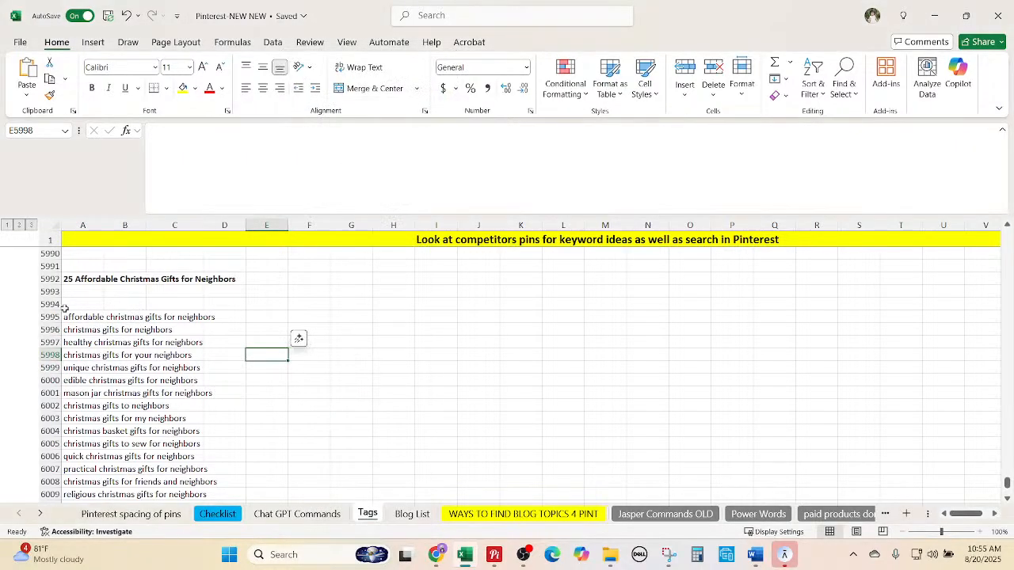
Color the keywords in A5995, A5996, A5998, A5999, A6002, A6006 and A6007 red.
{"action": "left_click", "coordinate": [68, 316]}
{"action": "left_click", "coordinate": [79, 330], "text": "ctrl"}
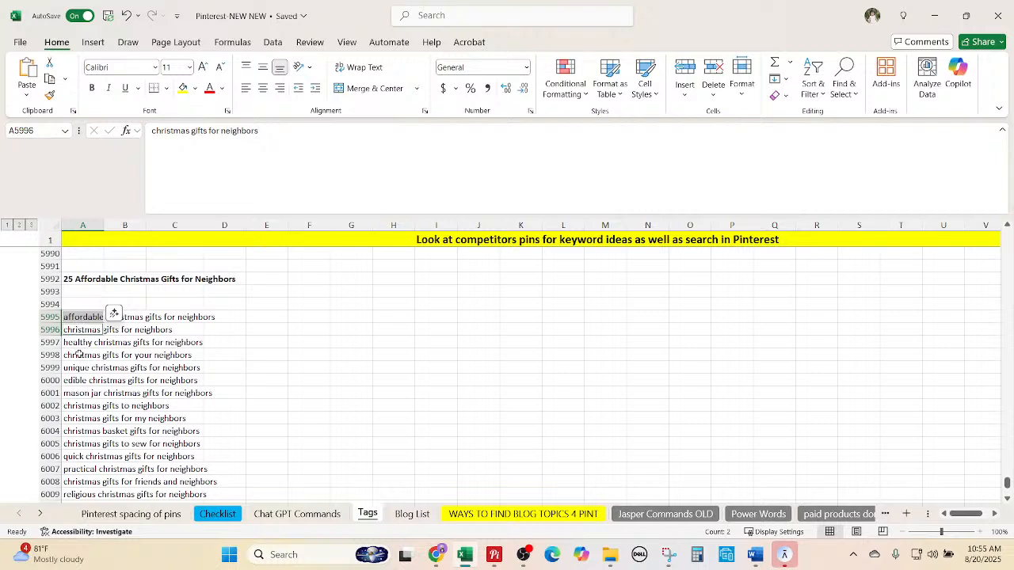
{"action": "left_click", "coordinate": [79, 355], "text": "ctrl"}
{"action": "left_click", "coordinate": [78, 367], "text": "ctrl"}
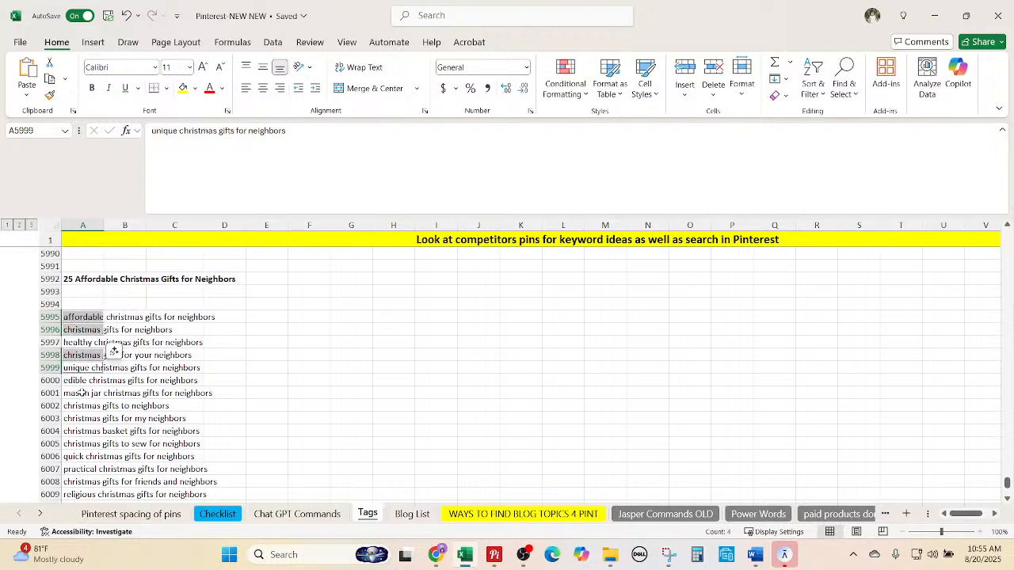
{"action": "left_click", "coordinate": [76, 405], "text": "ctrl"}
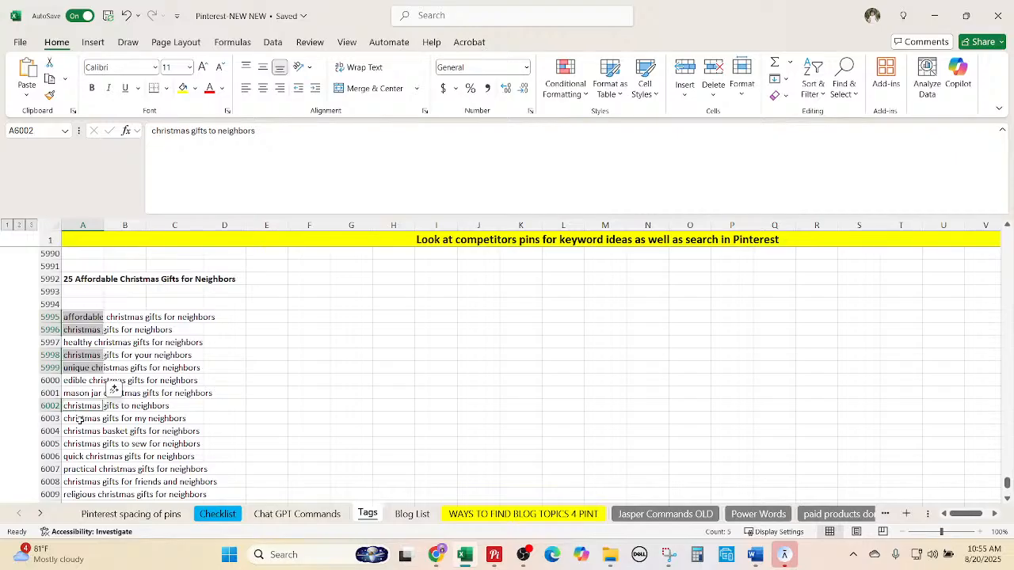
{"action": "left_click", "coordinate": [87, 457], "text": "ctrl"}
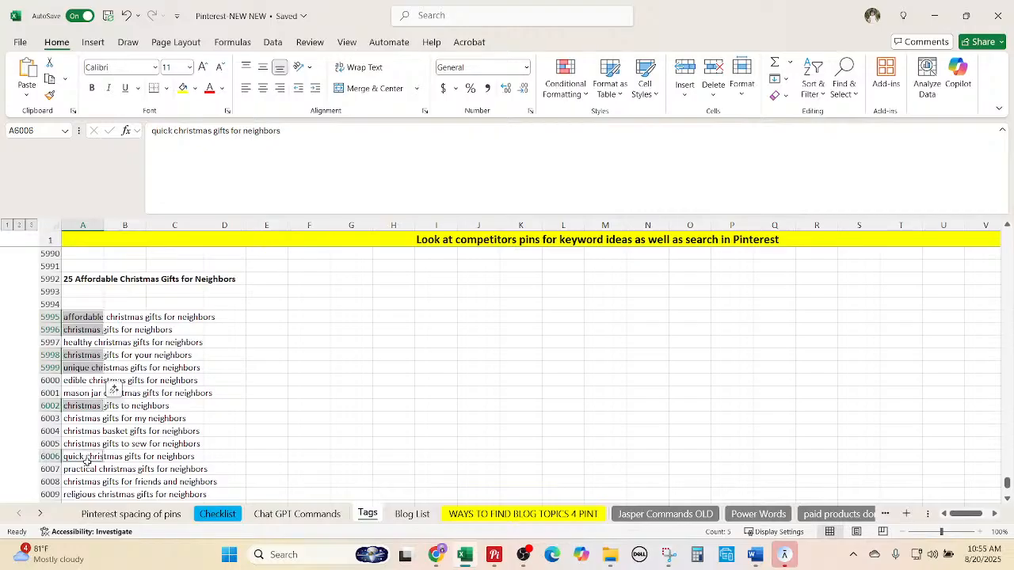
{"action": "left_click", "coordinate": [87, 472], "text": "ctrl"}
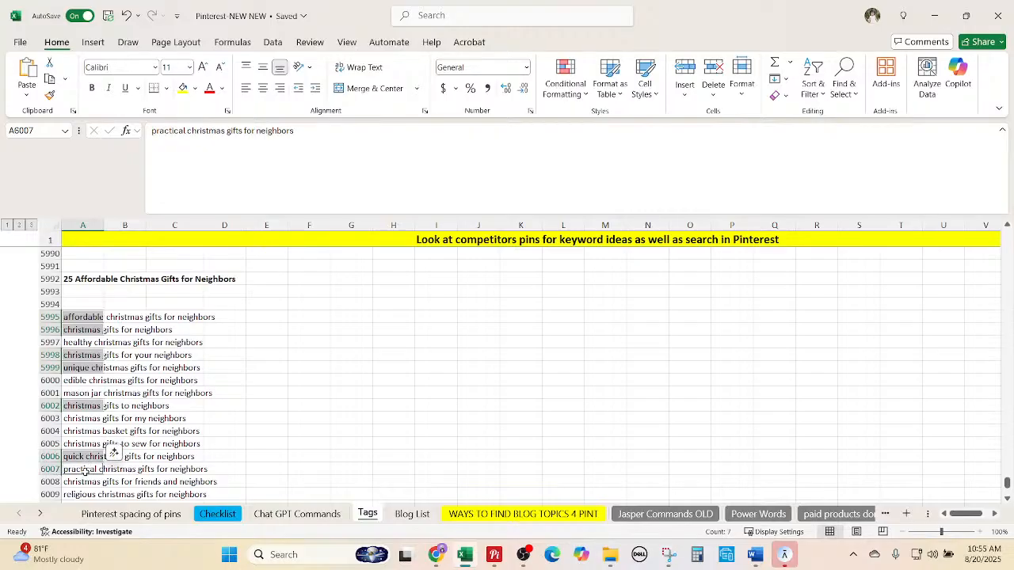
{"action": "left_click", "coordinate": [210, 88]}
{"action": "scroll", "coordinate": [215, 385], "scroll_direction": "down", "scroll_amount": 3}
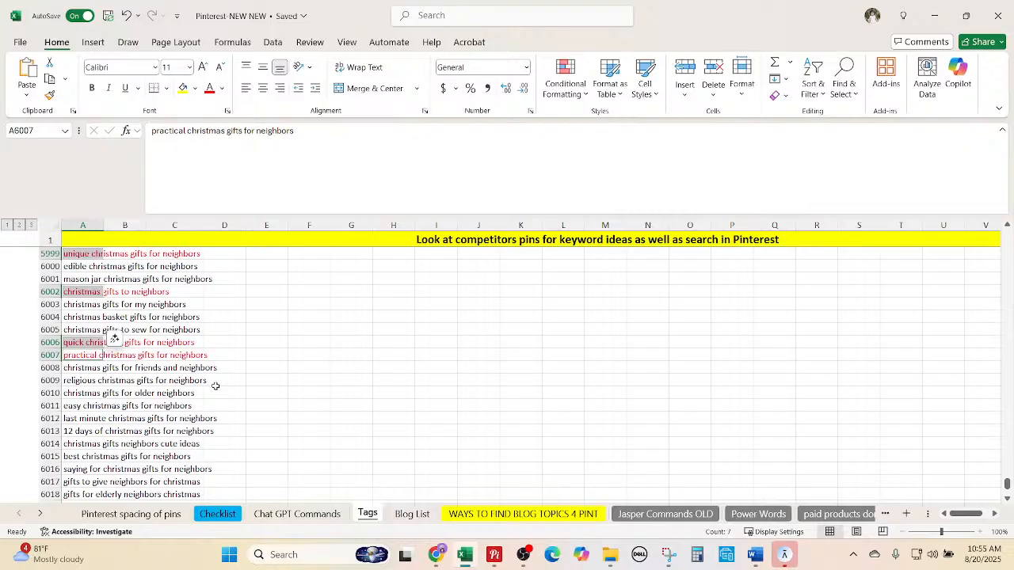
Color the keywords in A6008, A6011 and A6012 red, including the already red keywords above them in the selection.
{"action": "left_click", "coordinate": [93, 369]}
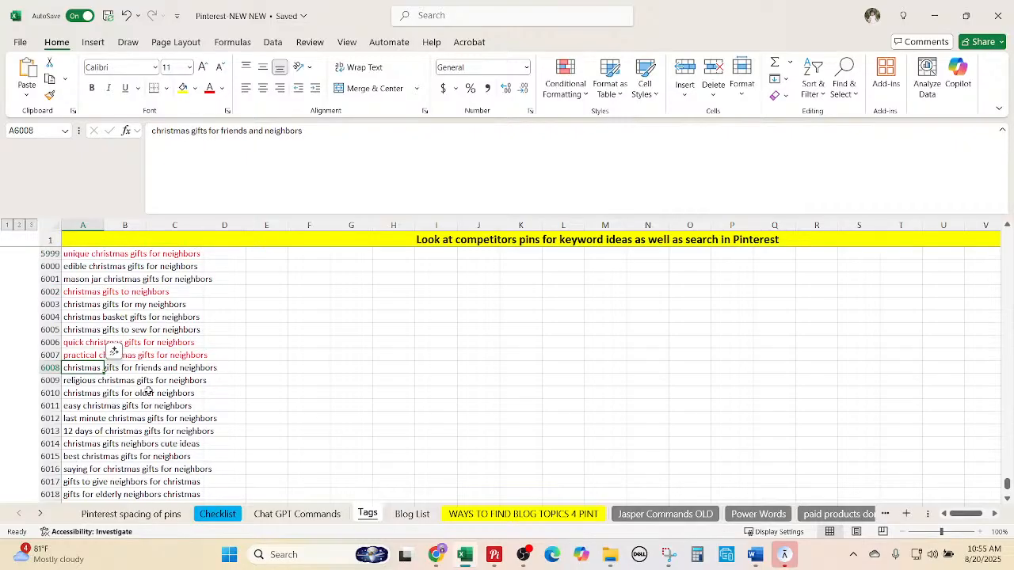
{"action": "left_click", "coordinate": [79, 406], "text": "ctrl"}
{"action": "left_click", "coordinate": [80, 416], "text": "ctrl"}
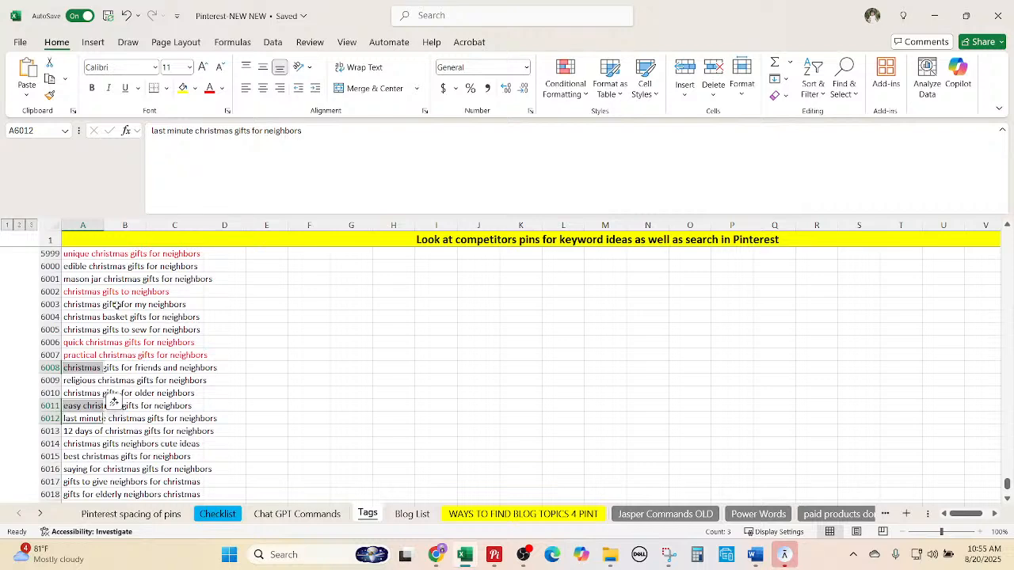
{"action": "left_click_drag", "start_coordinate": [82, 354], "coordinate": [79, 343]}
{"action": "scroll", "coordinate": [270, 395], "scroll_direction": "up", "scroll_amount": 2}
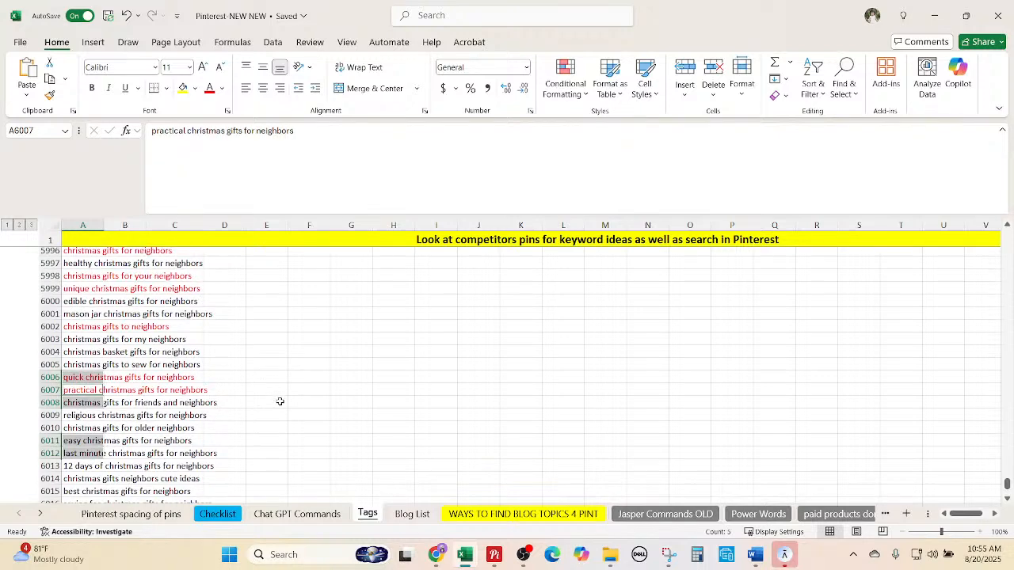
{"action": "left_click", "coordinate": [96, 368], "text": "ctrl"}
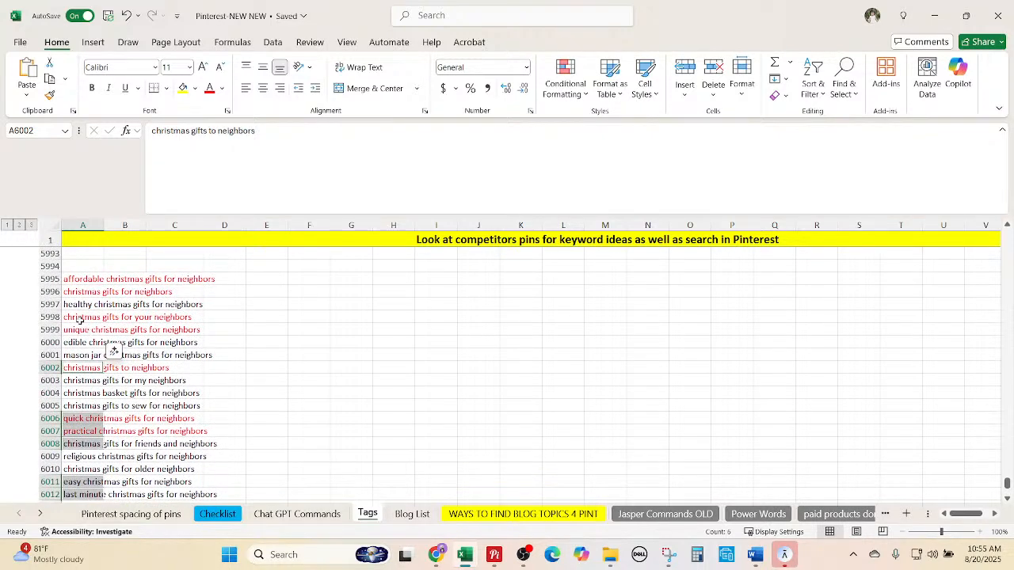
{"action": "left_click_drag", "start_coordinate": [79, 320], "coordinate": [80, 331]}
{"action": "left_click_drag", "start_coordinate": [80, 280], "coordinate": [79, 289]}
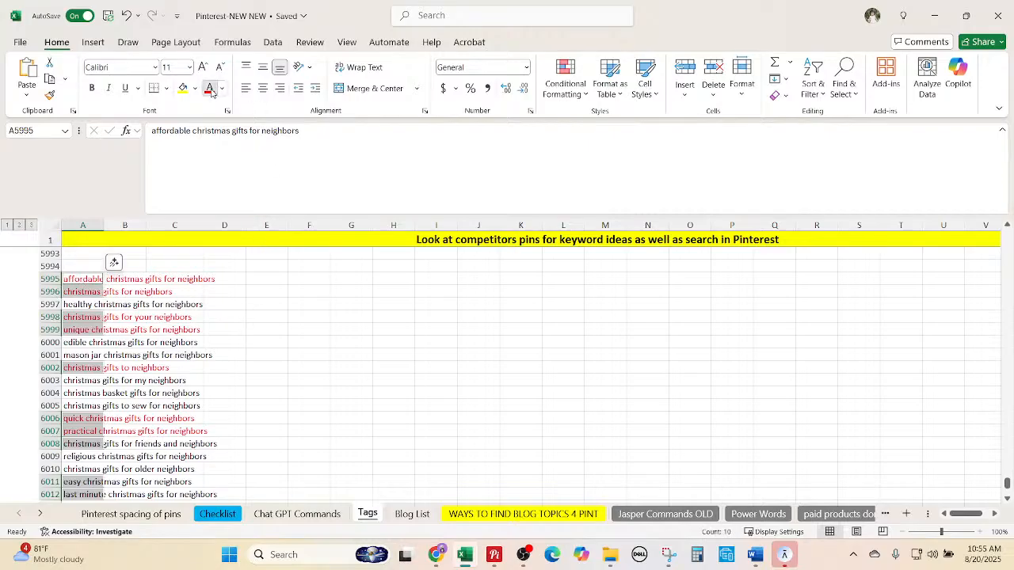
{"action": "left_click", "coordinate": [309, 314]}
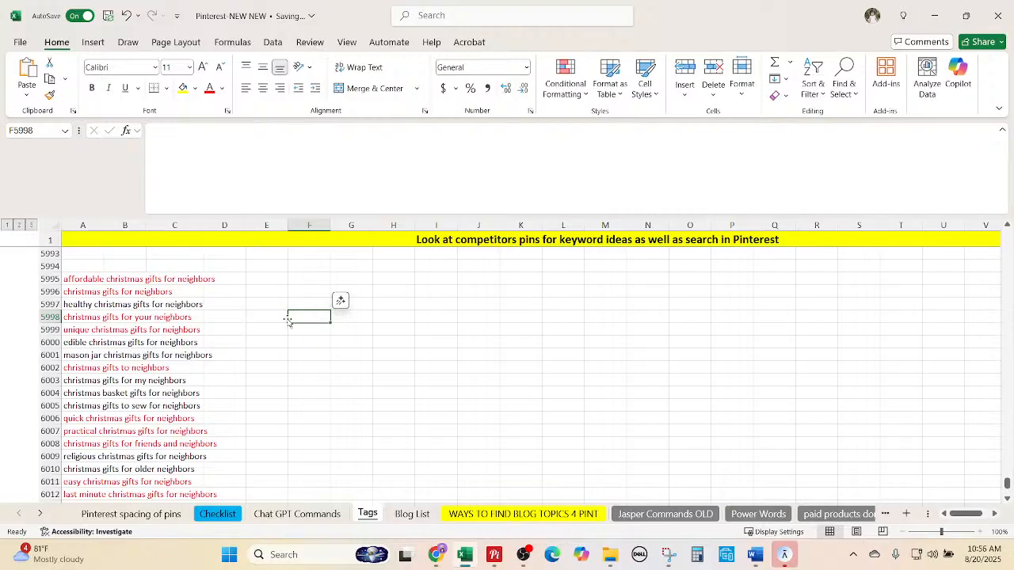
Copy the red keywords in A5995:A5996 to I5996 and those in A5998:A5999 to I5998.
{"action": "left_click_drag", "start_coordinate": [83, 279], "coordinate": [88, 291]}
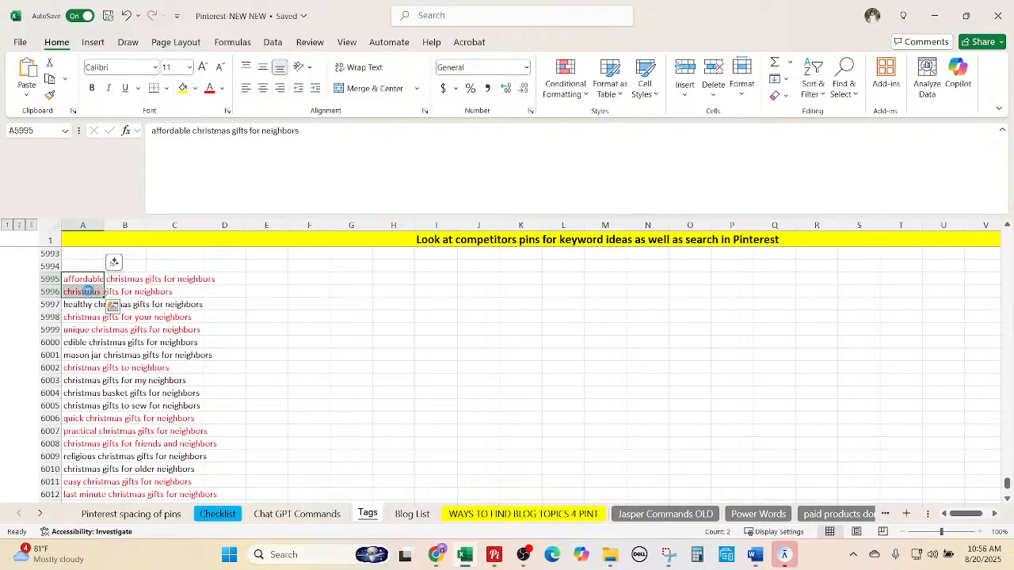
{"action": "key", "text": "ctrl+c"}
{"action": "left_click", "coordinate": [434, 290]}
{"action": "key", "text": "ctrl+v"}
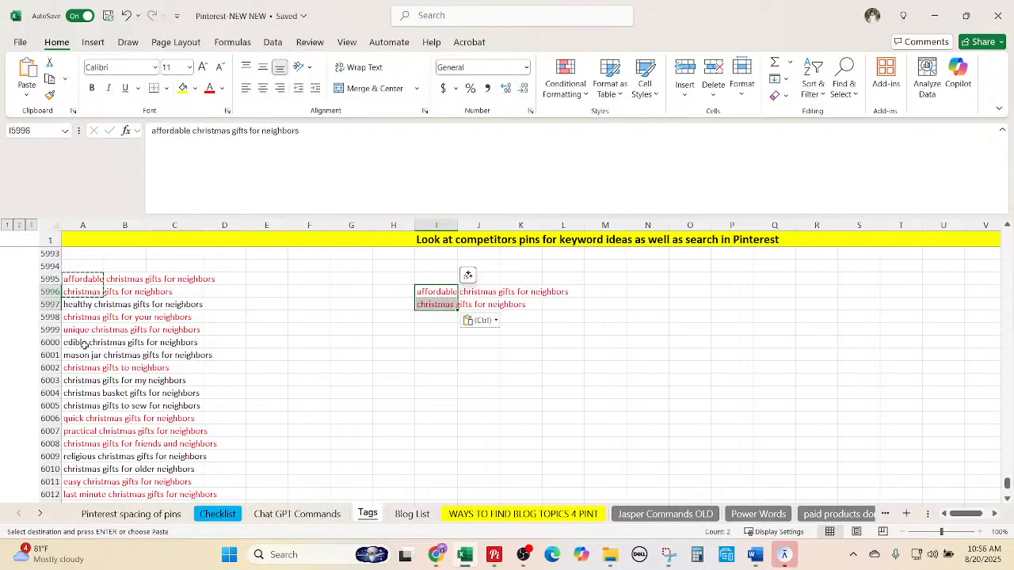
{"action": "left_click_drag", "start_coordinate": [83, 317], "coordinate": [84, 328]}
{"action": "key", "text": "ctrl+c"}
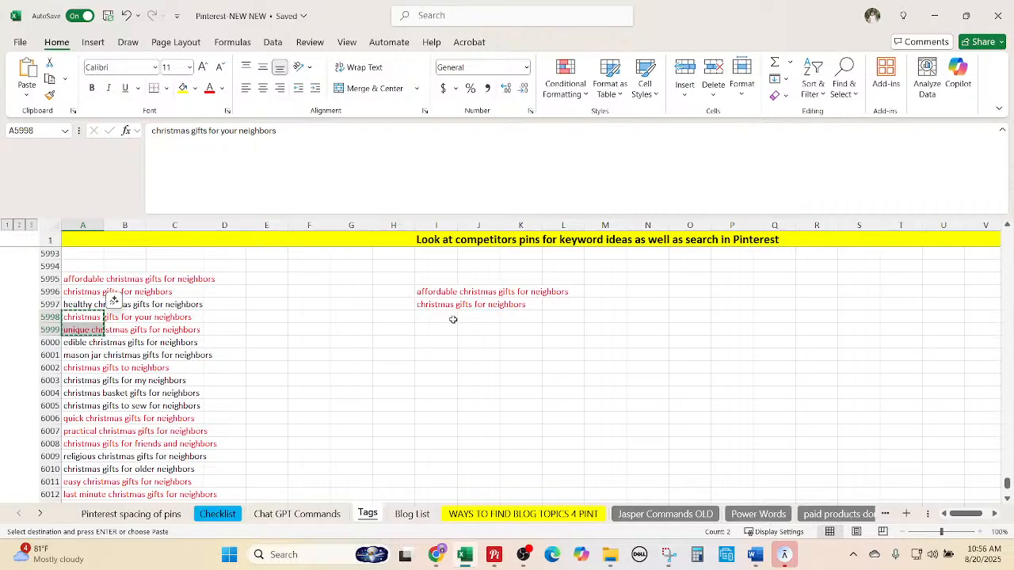
{"action": "left_click", "coordinate": [453, 319]}
{"action": "key", "text": "ctrl+v"}
Copy the red keyword in A6002 to I6000 and those in A6006:A6008 to the cells starting at I6001.
{"action": "left_click", "coordinate": [174, 367]}
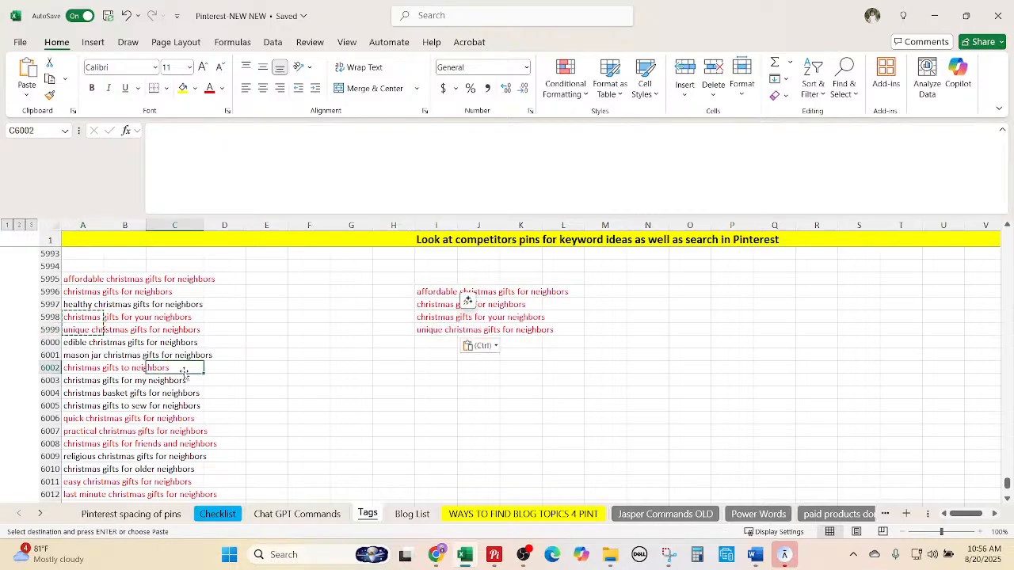
{"action": "left_click", "coordinate": [83, 368]}
{"action": "key", "text": "ctrl+c"}
{"action": "left_click", "coordinate": [435, 342]}
{"action": "key", "text": "ctrl+v"}
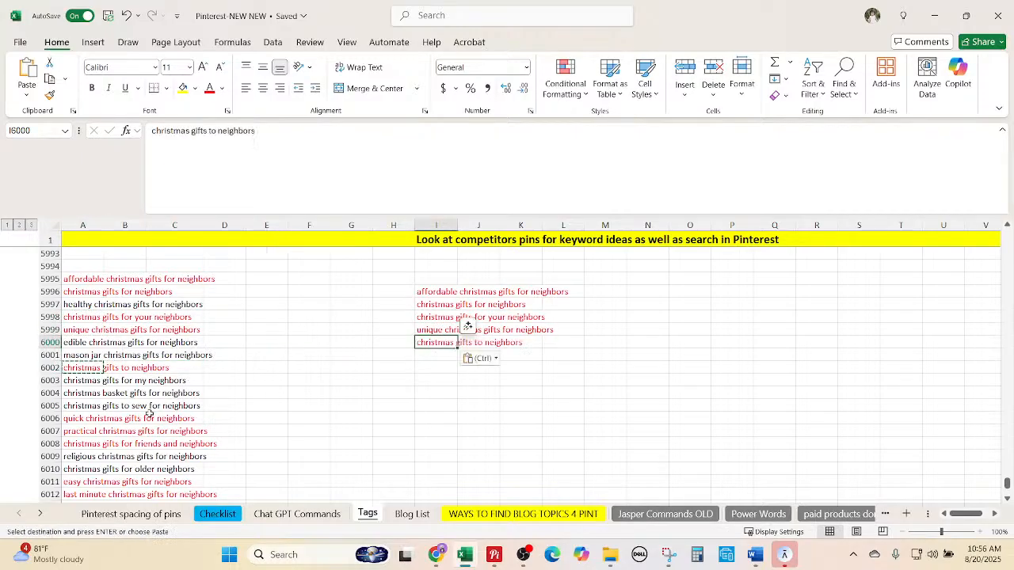
{"action": "left_click_drag", "start_coordinate": [78, 417], "coordinate": [77, 456]}
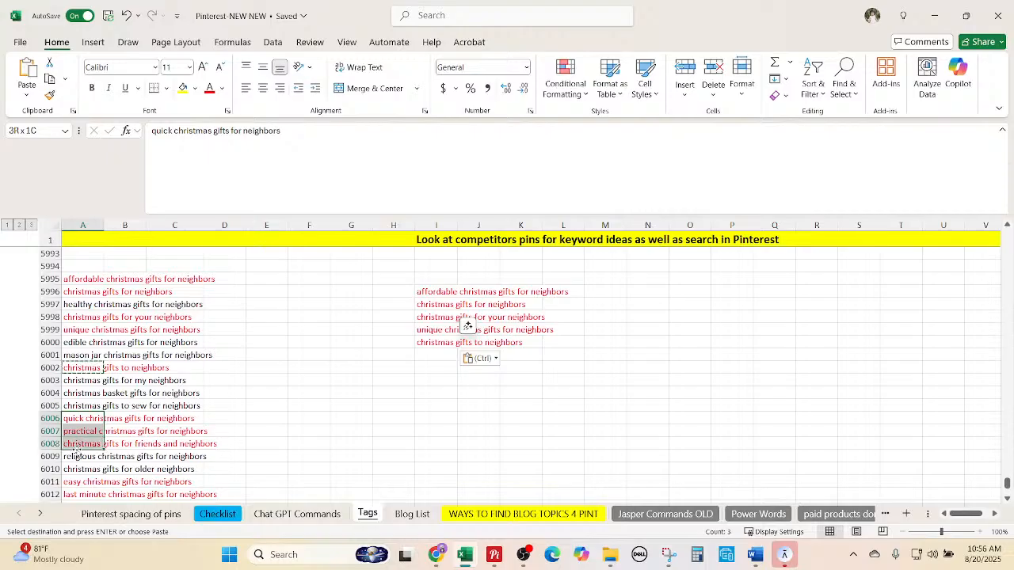
{"action": "key", "text": "ctrl+c"}
{"action": "left_click", "coordinate": [428, 357]}
{"action": "key", "text": "ctrl+v"}
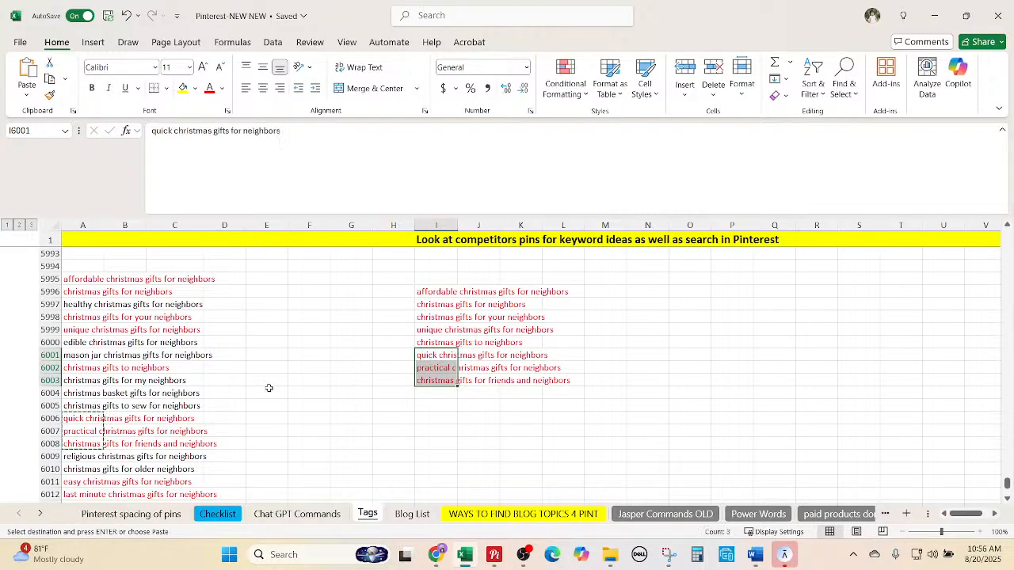
Copy the red keywords in A6011:A6012 to the end of the column I list, starting at I6004.
{"action": "scroll", "coordinate": [269, 388], "scroll_direction": "down", "scroll_amount": 2}
{"action": "left_click", "coordinate": [88, 408]}
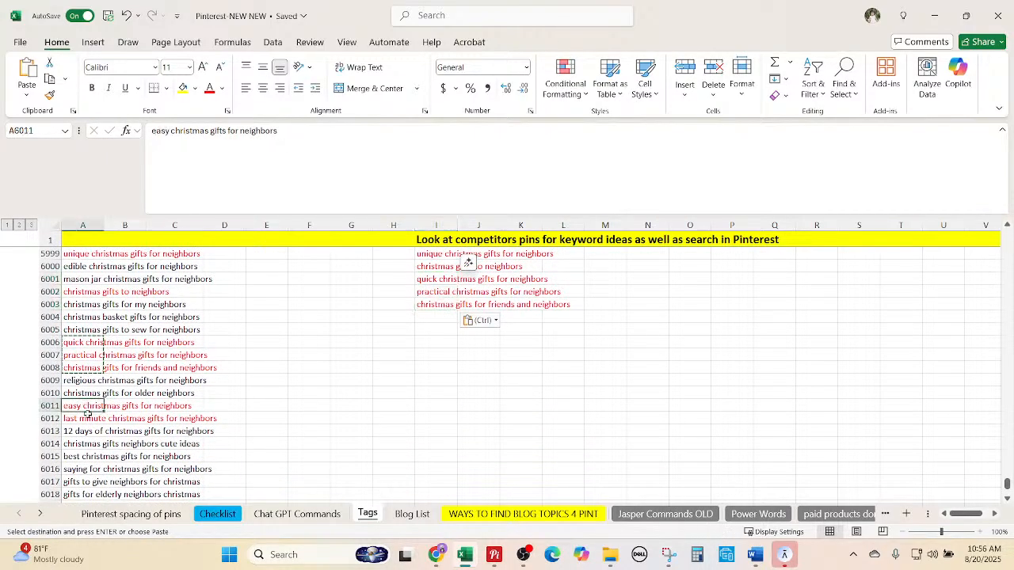
{"action": "left_click_drag", "start_coordinate": [88, 414], "coordinate": [89, 420]}
{"action": "key", "text": "ctrl+c"}
{"action": "left_click", "coordinate": [446, 319]}
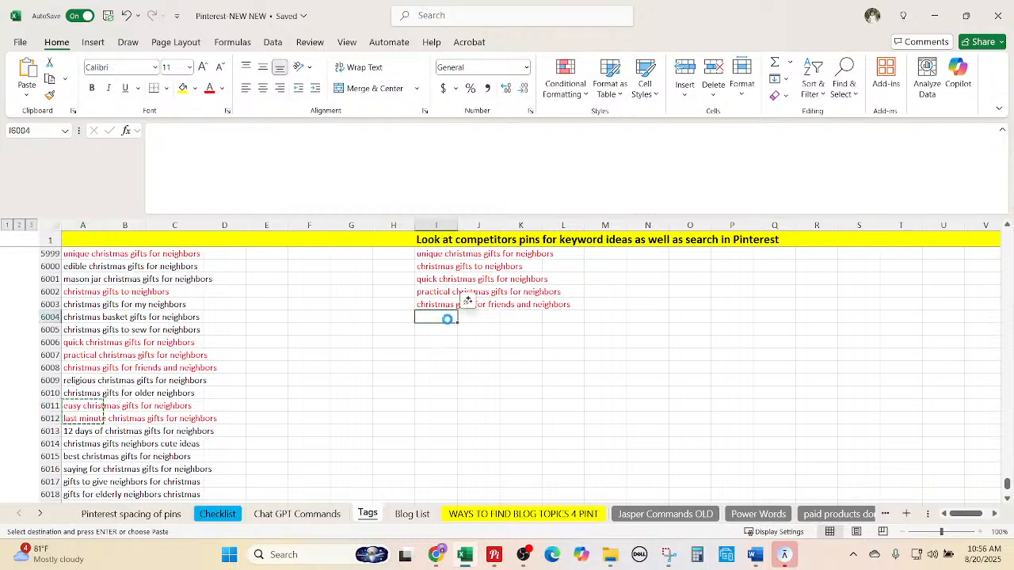
{"action": "key", "text": "ctrl+v"}
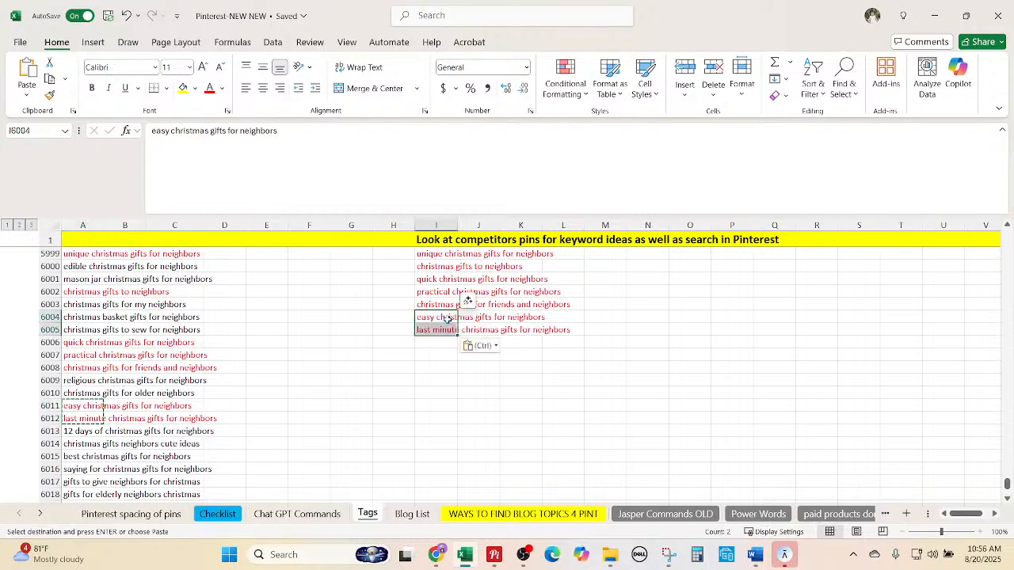
{"action": "left_click", "coordinate": [271, 356]}
{"action": "scroll", "coordinate": [276, 369], "scroll_direction": "up", "scroll_amount": 2}
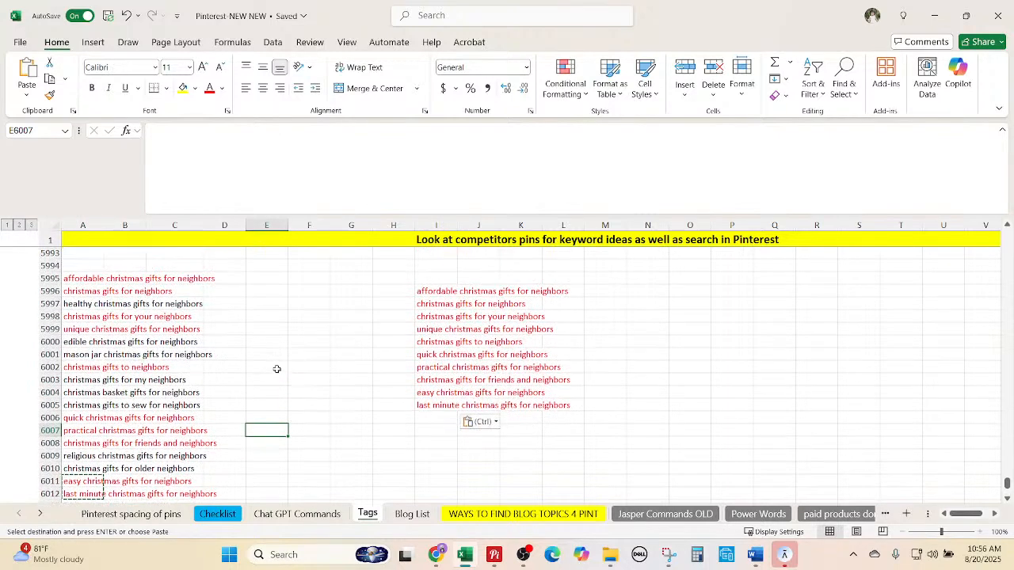
Color the keywords in A6003:A6004, A6013:A6015, A6017 and A6019:A6022 blue.
{"action": "scroll", "coordinate": [277, 369], "scroll_direction": "up", "scroll_amount": 1}
{"action": "scroll", "coordinate": [276, 369], "scroll_direction": "down", "scroll_amount": 1}
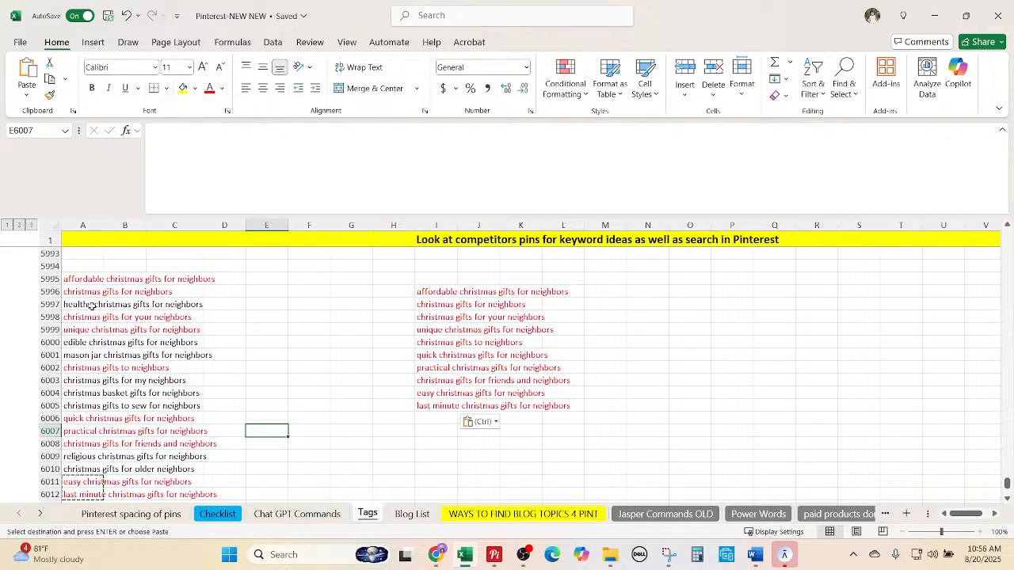
{"action": "scroll", "coordinate": [126, 341], "scroll_direction": "down", "scroll_amount": 1}
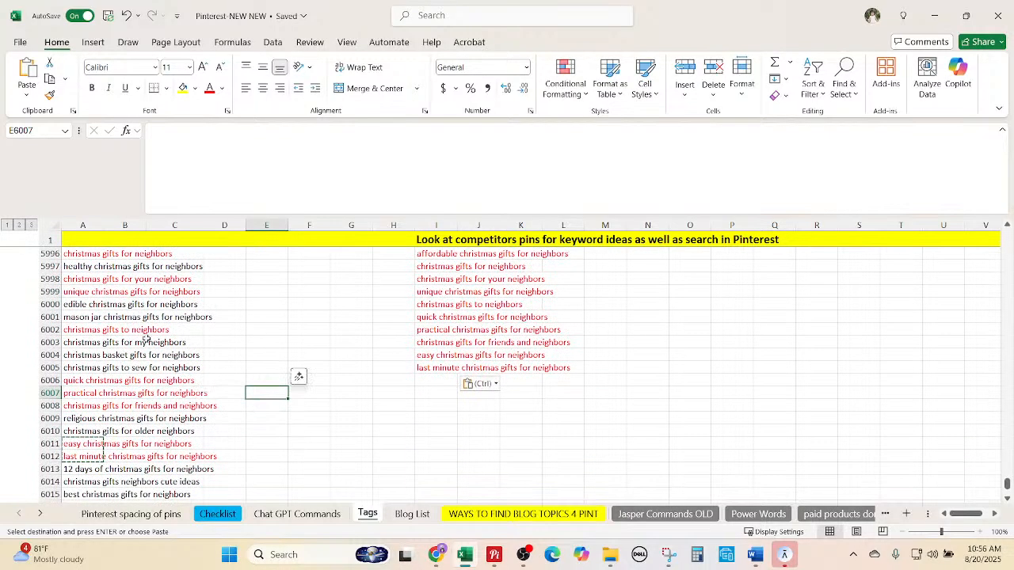
{"action": "left_click", "coordinate": [90, 341]}
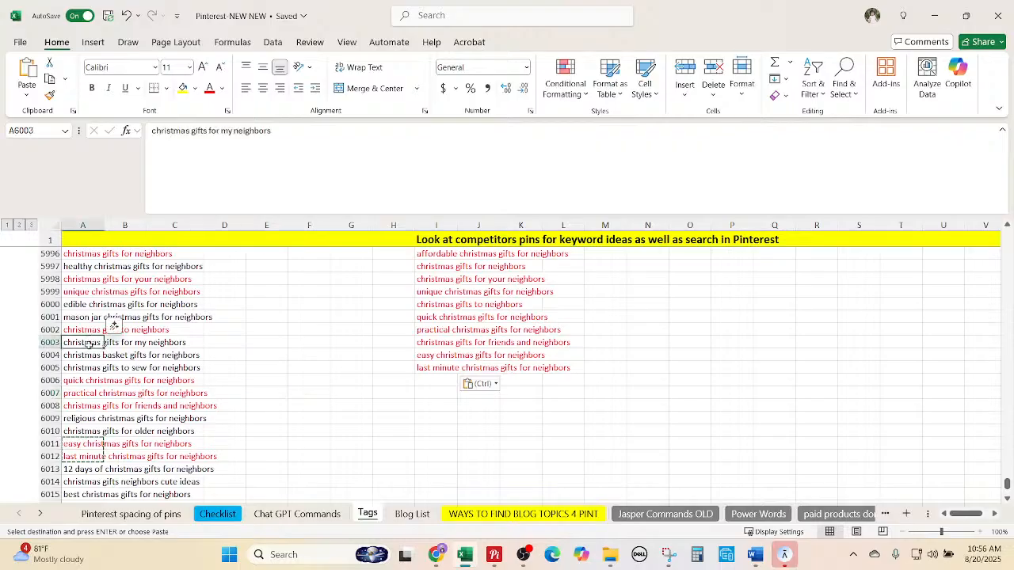
{"action": "left_click_drag", "start_coordinate": [88, 351], "coordinate": [107, 340]}
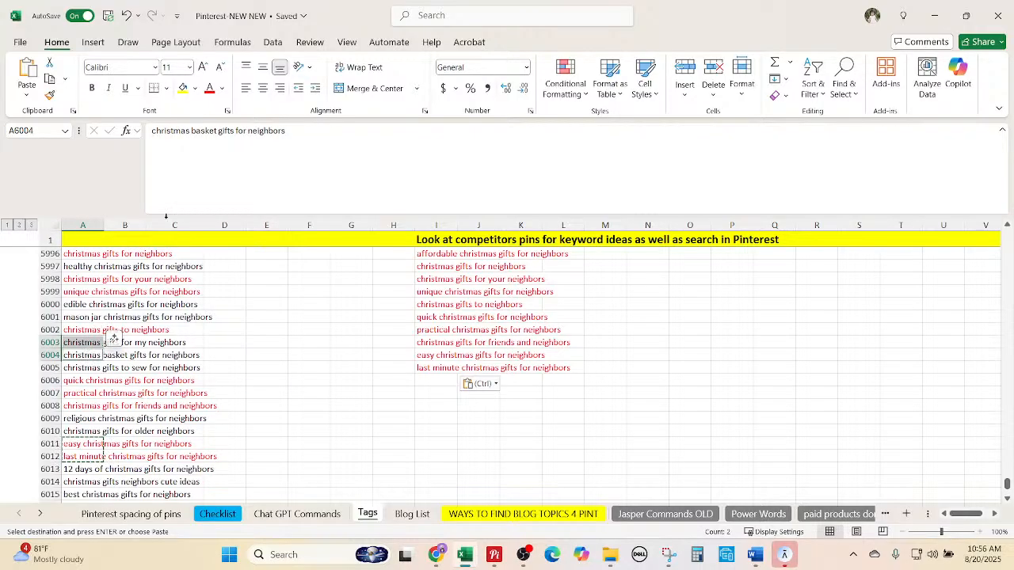
{"action": "scroll", "coordinate": [209, 436], "scroll_direction": "down", "scroll_amount": 1}
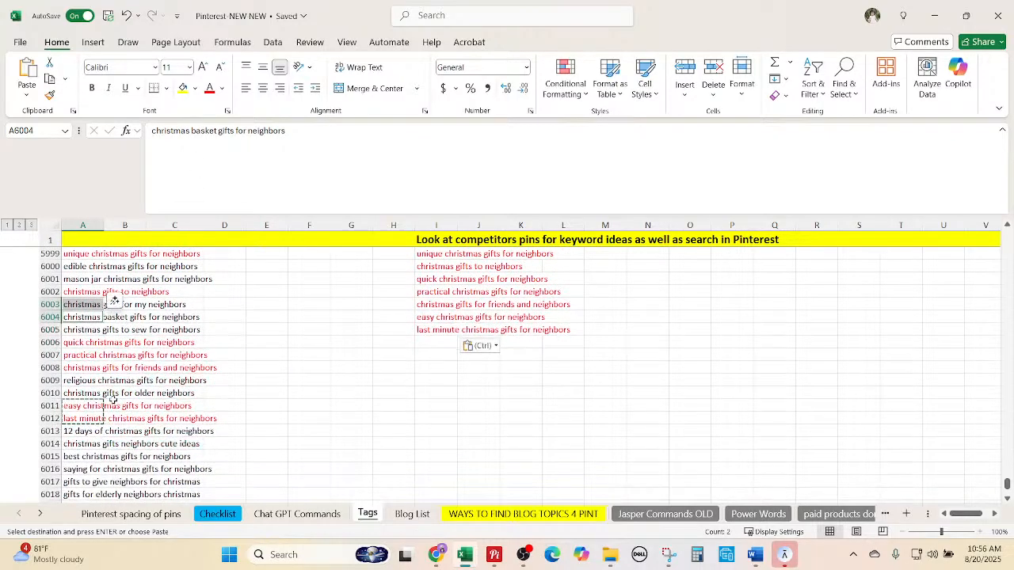
{"action": "scroll", "coordinate": [264, 415], "scroll_direction": "down", "scroll_amount": 1}
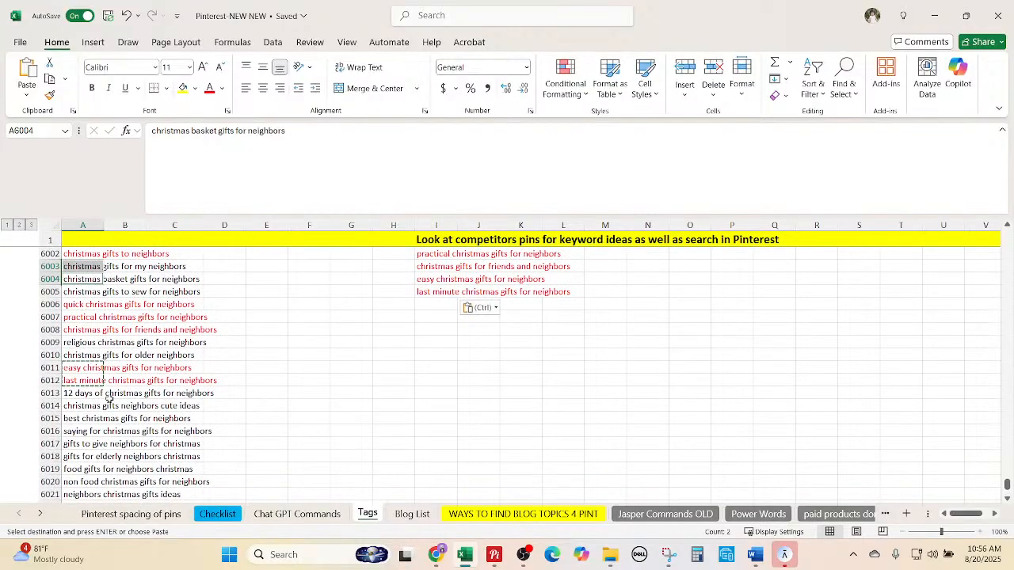
{"action": "left_click", "coordinate": [74, 391], "text": "ctrl"}
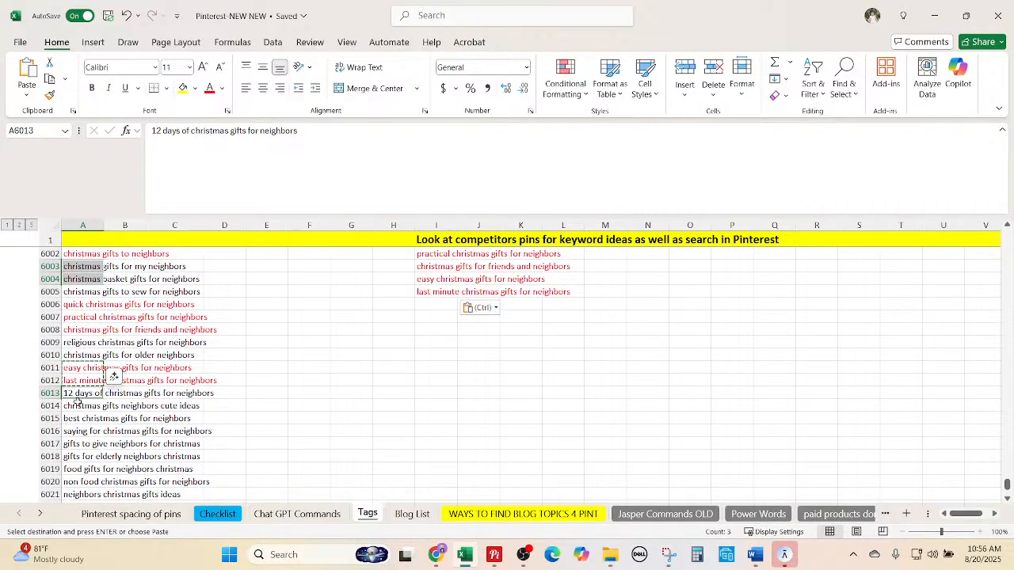
{"action": "left_click", "coordinate": [78, 405], "text": "ctrl"}
{"action": "left_click", "coordinate": [82, 417], "text": "ctrl"}
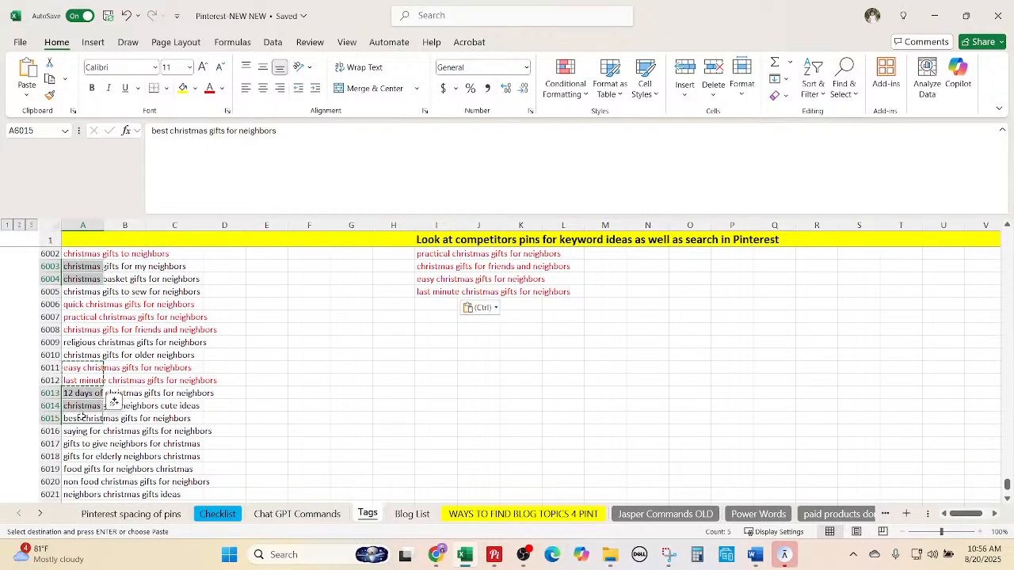
{"action": "left_click", "coordinate": [97, 444], "text": "ctrl"}
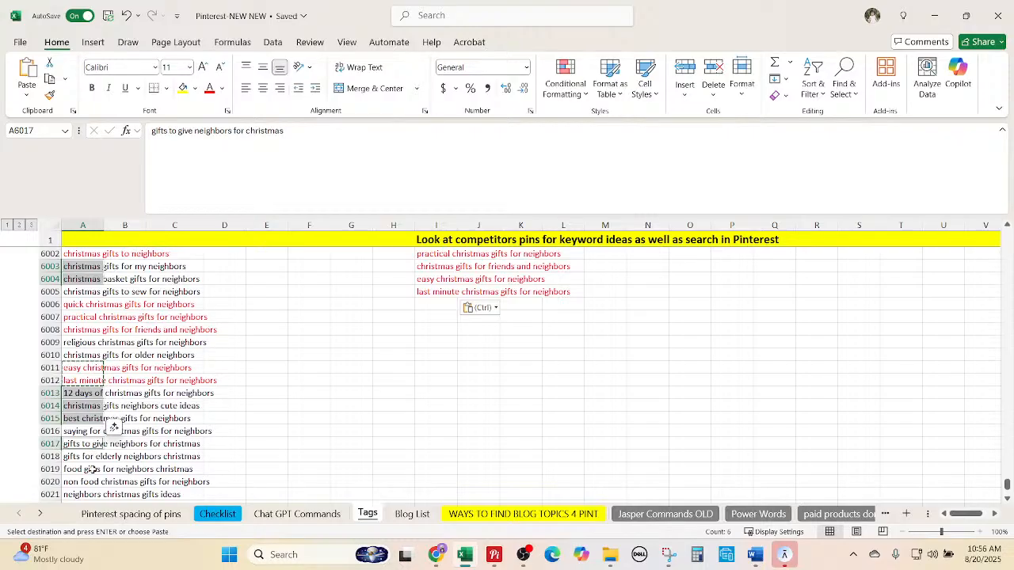
{"action": "left_click", "coordinate": [92, 469], "text": "ctrl"}
{"action": "scroll", "coordinate": [91, 469], "scroll_direction": "down", "scroll_amount": 1}
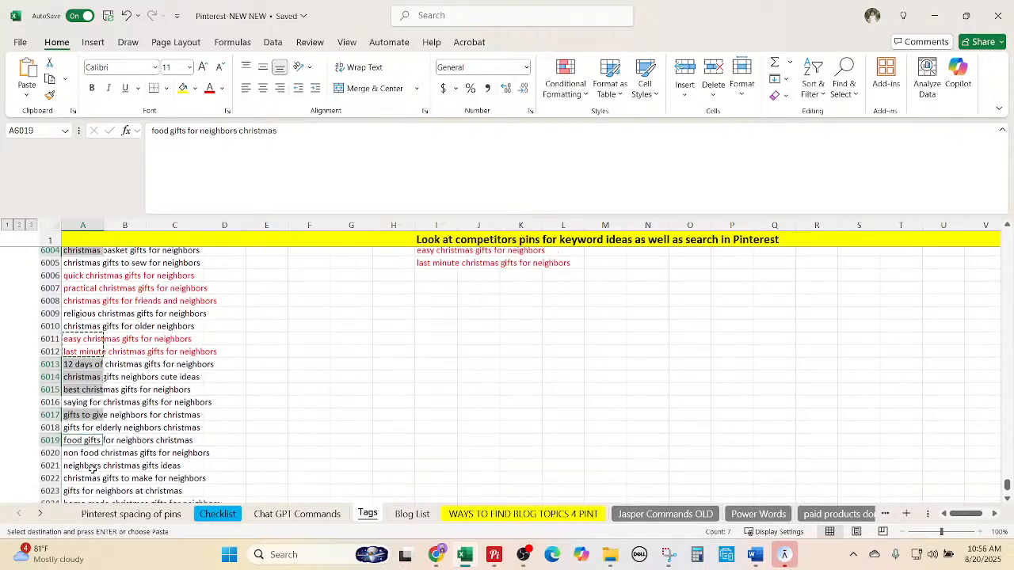
{"action": "left_click", "coordinate": [92, 444], "text": "ctrl"}
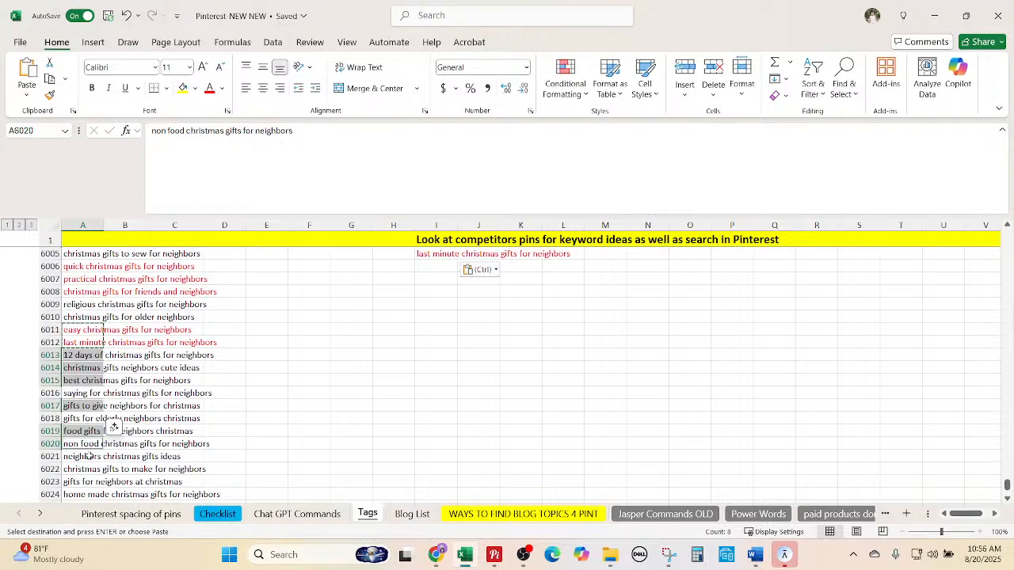
{"action": "left_click", "coordinate": [89, 456], "text": "ctrl"}
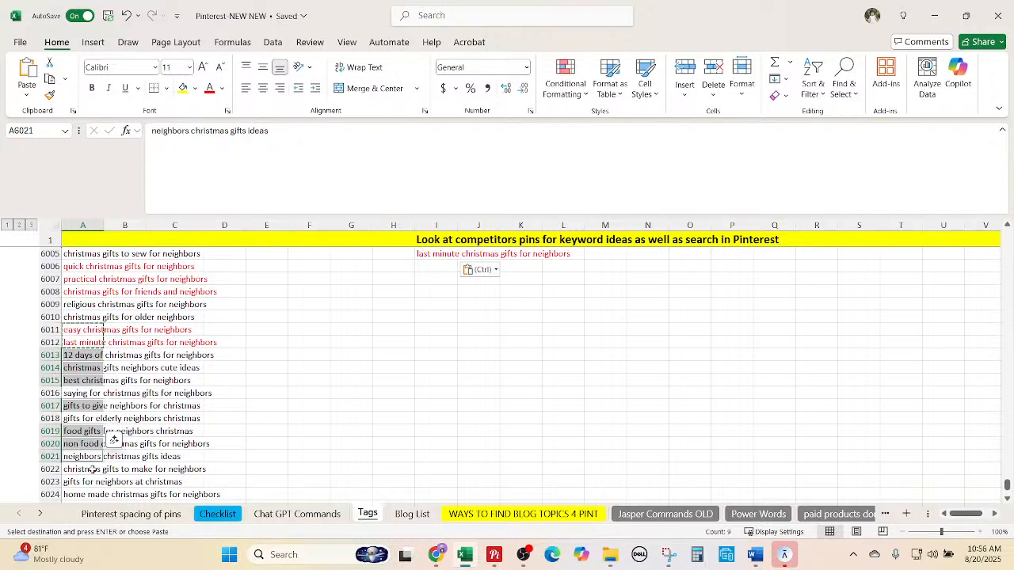
{"action": "left_click", "coordinate": [92, 469], "text": "ctrl"}
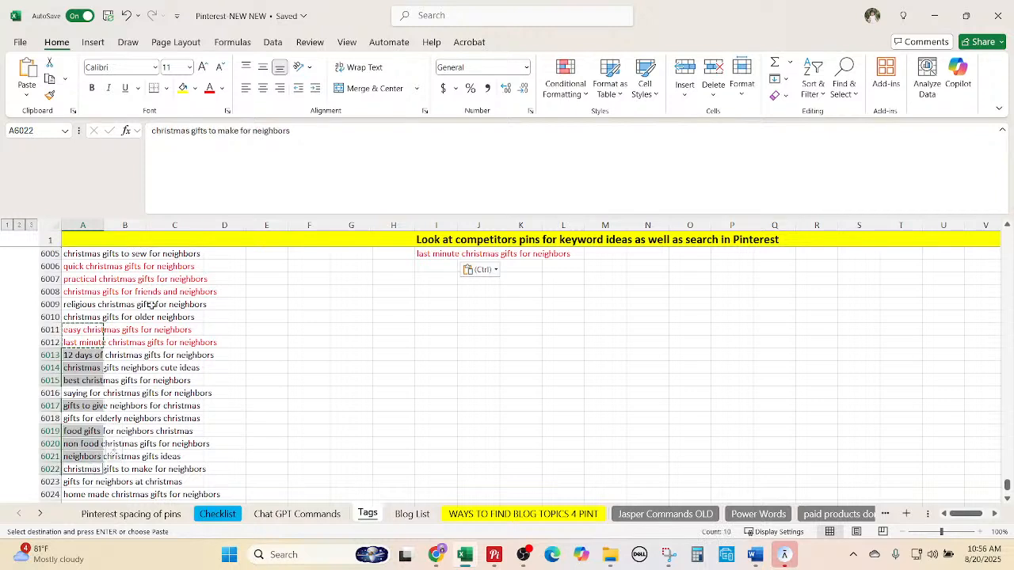
{"action": "left_click", "coordinate": [223, 88]}
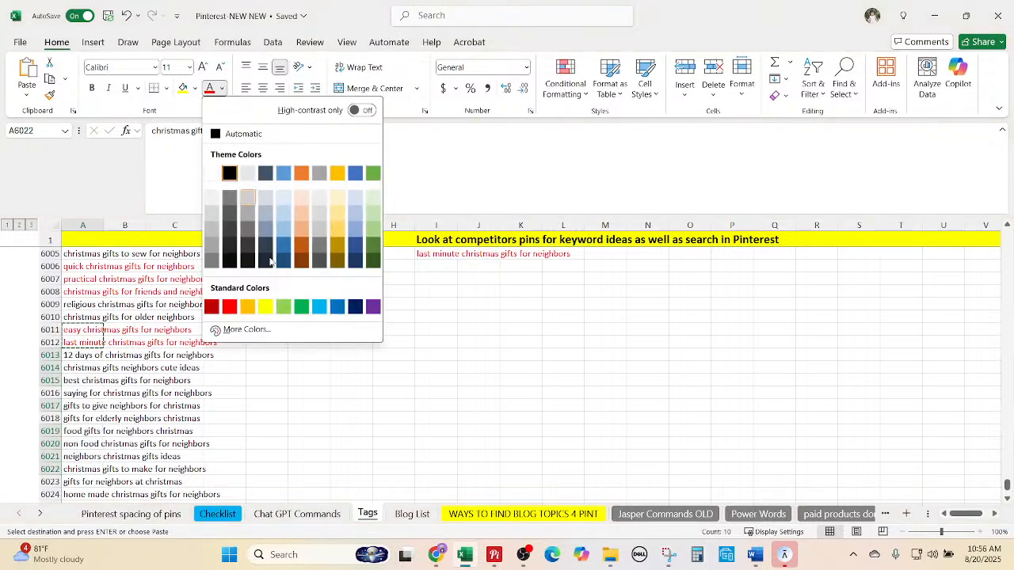
{"action": "left_click", "coordinate": [337, 306]}
Copy the blue keywords in A6003:A6004 to M5996, beside the red keyword list.
{"action": "scroll", "coordinate": [353, 430], "scroll_direction": "up", "scroll_amount": 3}
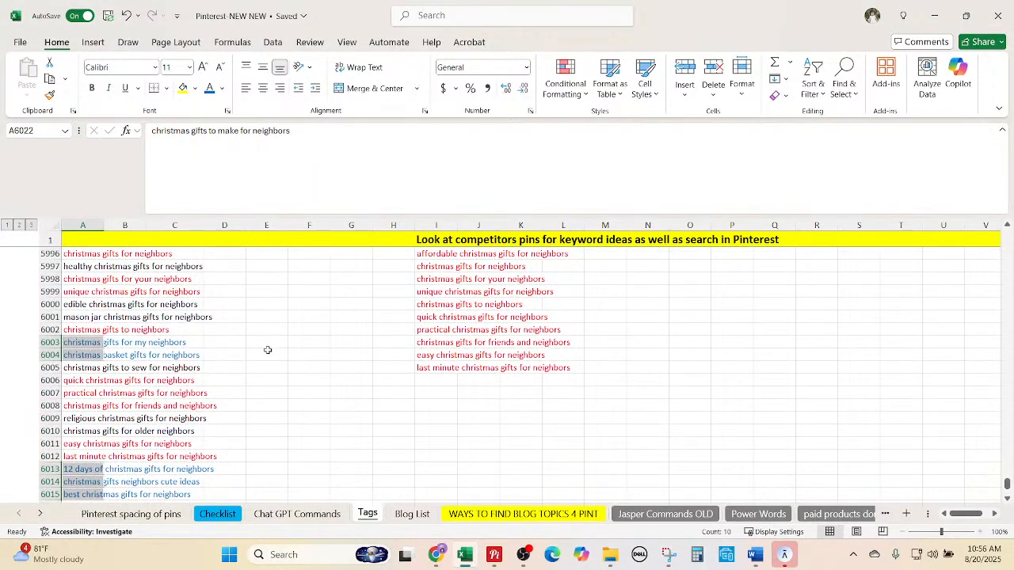
{"action": "left_click_drag", "start_coordinate": [120, 342], "coordinate": [114, 355]}
{"action": "key", "text": "ctrl+c"}
{"action": "left_click", "coordinate": [816, 381]}
{"action": "scroll", "coordinate": [731, 351], "scroll_direction": "up", "scroll_amount": 2}
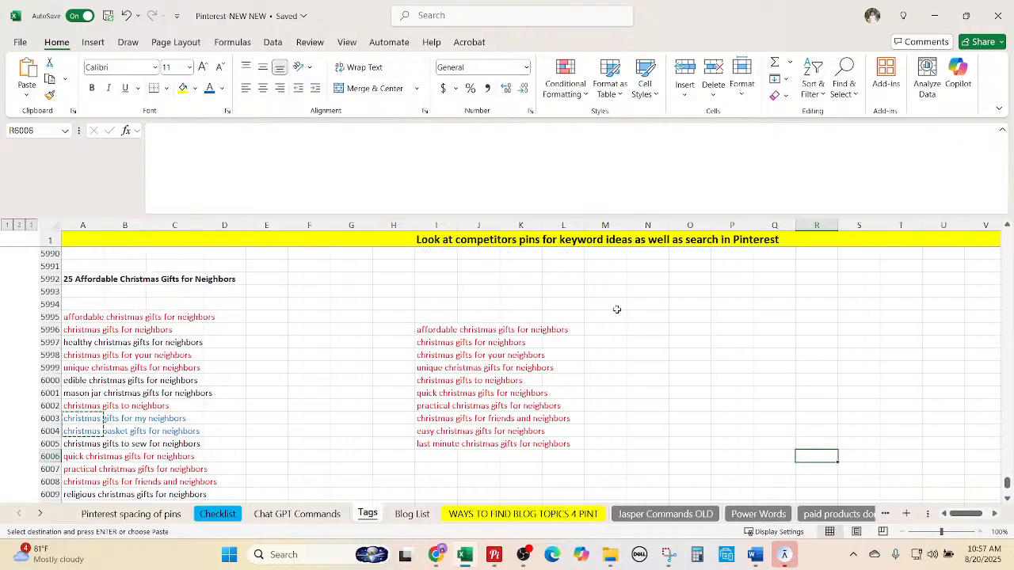
{"action": "left_click", "coordinate": [599, 331]}
{"action": "key", "text": "ctrl+v"}
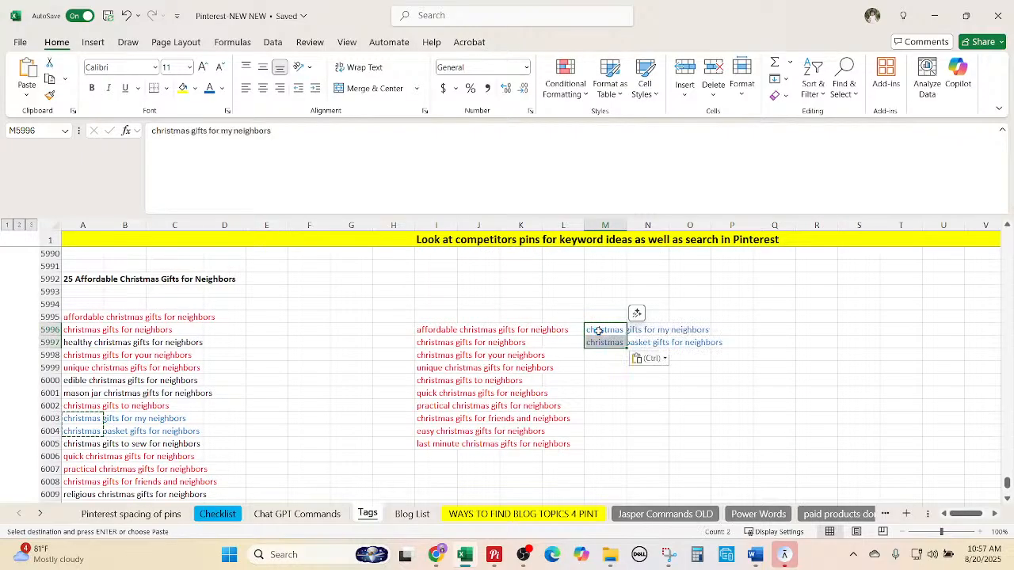
{"action": "left_click", "coordinate": [269, 405]}
{"action": "scroll", "coordinate": [275, 414], "scroll_direction": "down", "scroll_amount": 2}
{"action": "scroll", "coordinate": [275, 414], "scroll_direction": "down", "scroll_amount": 2}
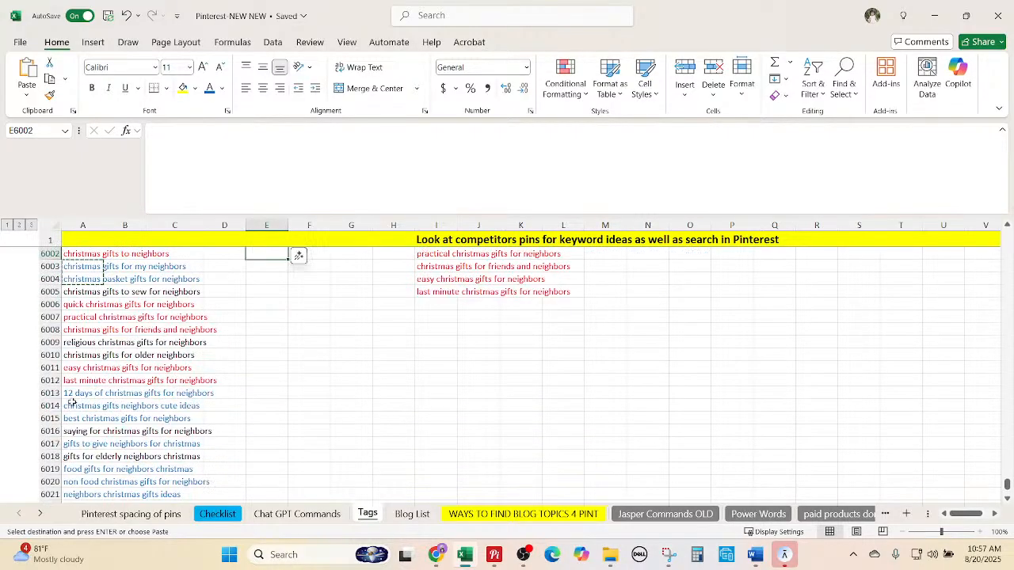
Copy the blue keywords in A6013:A6015 to M5998, extending the column M list.
{"action": "left_click_drag", "start_coordinate": [73, 395], "coordinate": [88, 419]}
{"action": "left_click", "coordinate": [74, 428]}
{"action": "left_click", "coordinate": [242, 426]}
{"action": "left_click", "coordinate": [89, 393]}
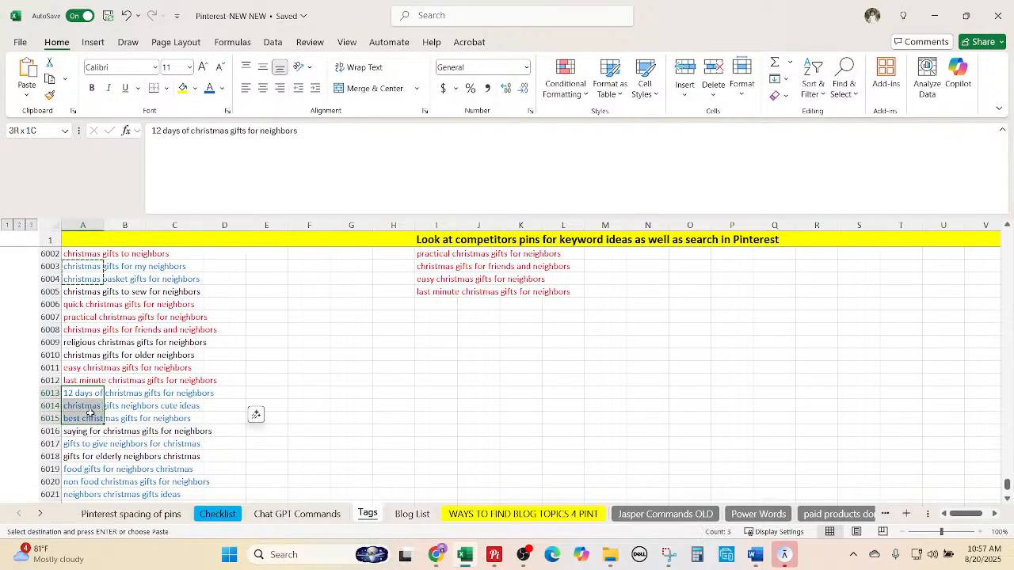
{"action": "key", "text": "ctrl+c"}
{"action": "left_click", "coordinate": [743, 341]}
{"action": "scroll", "coordinate": [686, 324], "scroll_direction": "up", "scroll_amount": 3}
{"action": "left_click", "coordinate": [612, 317]}
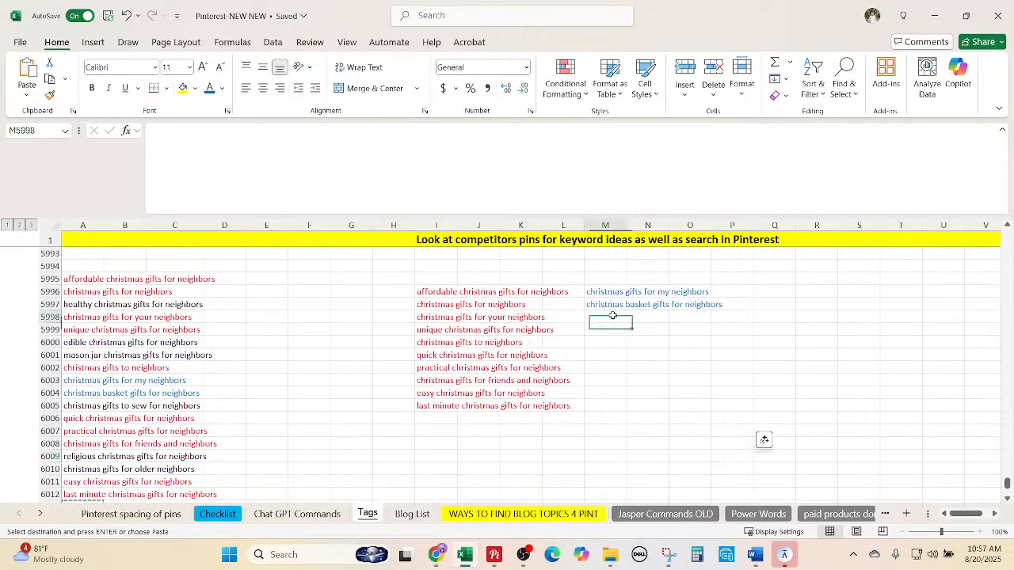
{"action": "key", "text": "ctrl+v"}
Copy the blue keyword in A6017 to M6001, at the end of the column M list.
{"action": "left_click", "coordinate": [124, 380]}
{"action": "scroll", "coordinate": [181, 438], "scroll_direction": "down", "scroll_amount": 2}
{"action": "scroll", "coordinate": [181, 438], "scroll_direction": "down", "scroll_amount": 3}
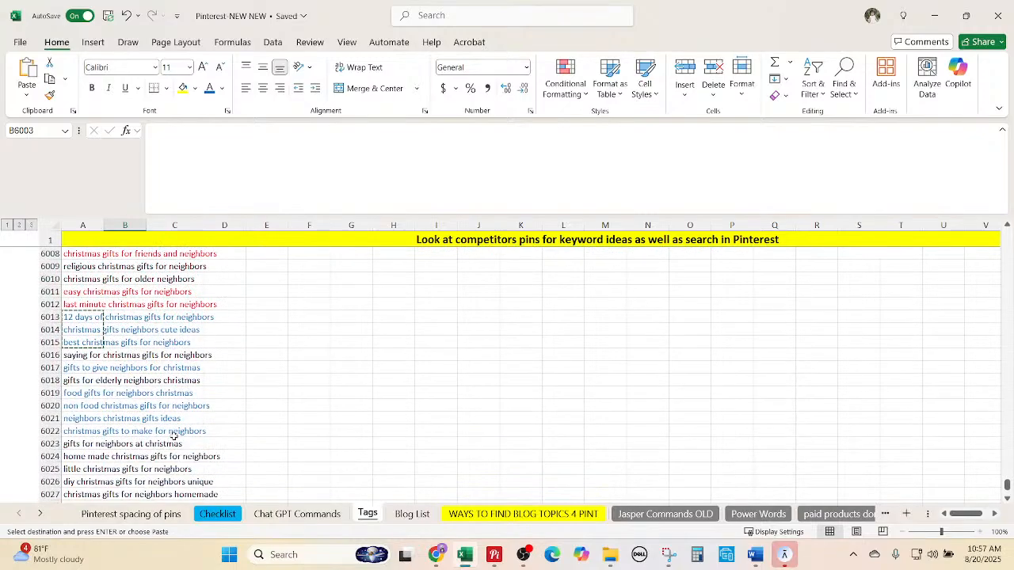
{"action": "left_click", "coordinate": [79, 367]}
{"action": "scroll", "coordinate": [618, 320], "scroll_direction": "up", "scroll_amount": 4}
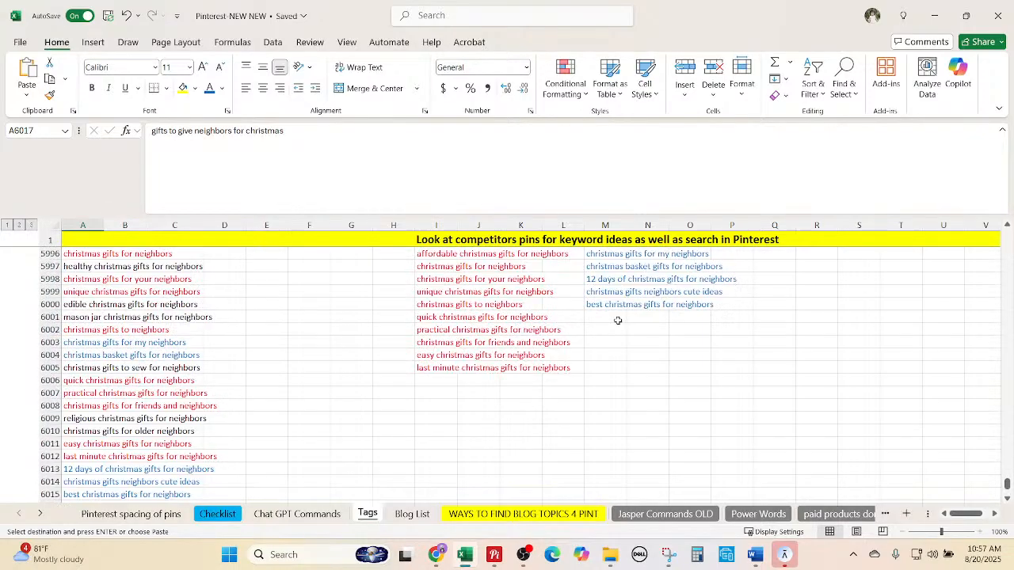
{"action": "left_click", "coordinate": [617, 317]}
{"action": "key", "text": "ctrl+v"}
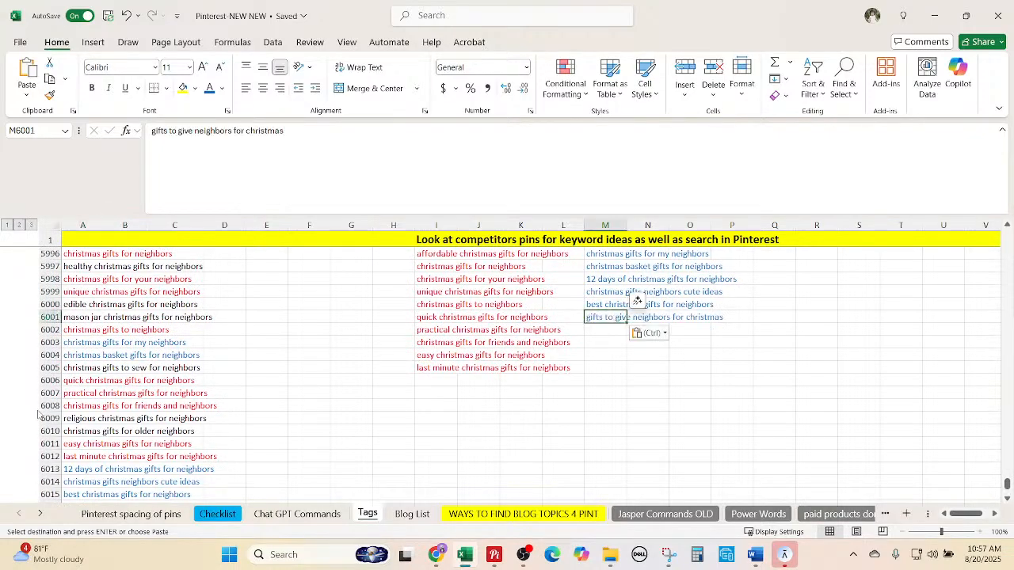
Copy the blue keywords in A6019:A6022 to the cells starting at M6002, completing the column M list.
{"action": "left_click", "coordinate": [174, 418]}
{"action": "scroll", "coordinate": [158, 396], "scroll_direction": "down", "scroll_amount": 4}
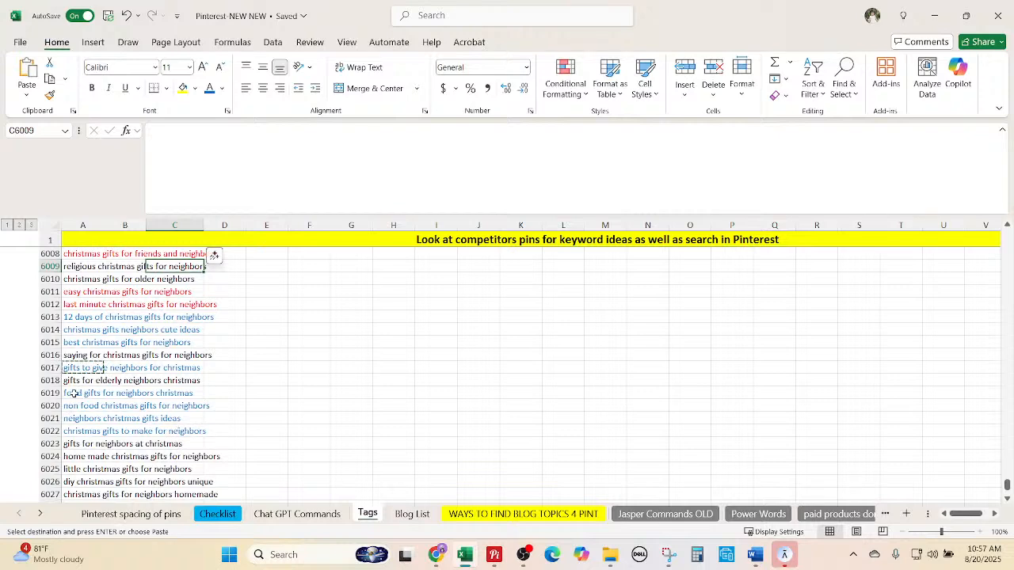
{"action": "left_click_drag", "start_coordinate": [73, 393], "coordinate": [87, 431]}
{"action": "scroll", "coordinate": [618, 323], "scroll_direction": "up", "scroll_amount": 7}
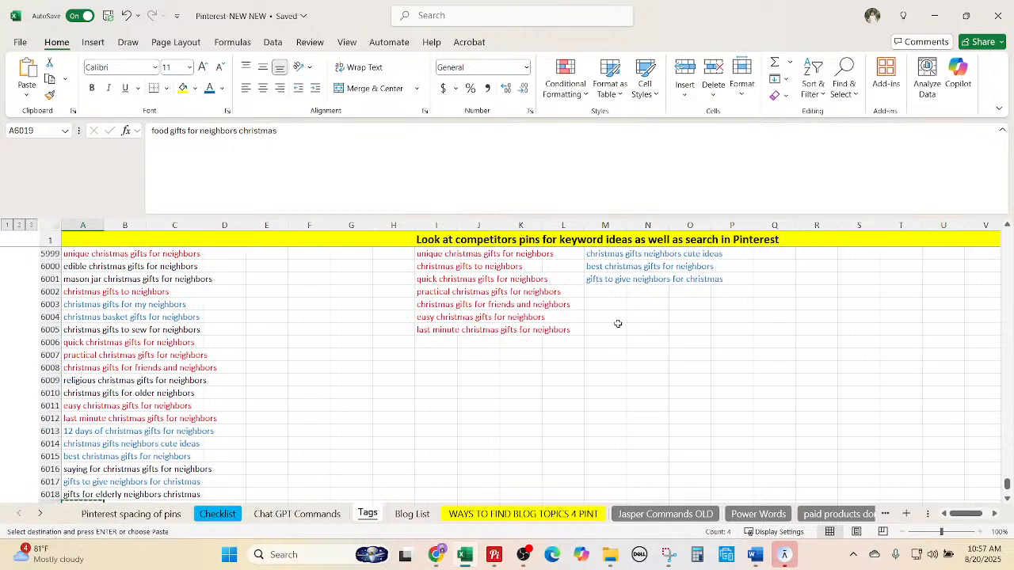
{"action": "left_click", "coordinate": [615, 291]}
{"action": "key", "text": "ctrl+v"}
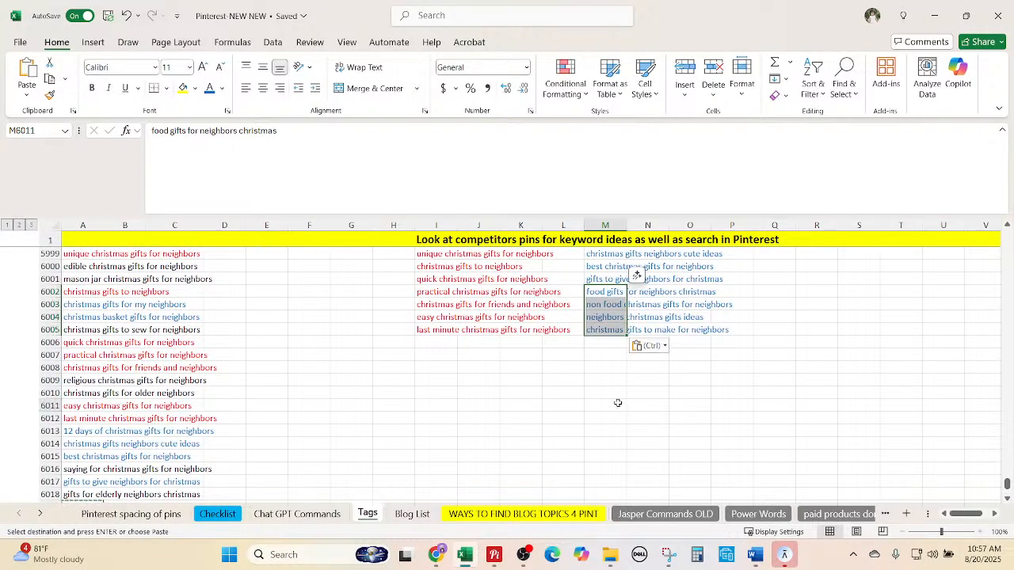
{"action": "left_click", "coordinate": [618, 403]}
{"action": "scroll", "coordinate": [609, 402], "scroll_direction": "up", "scroll_amount": 3}
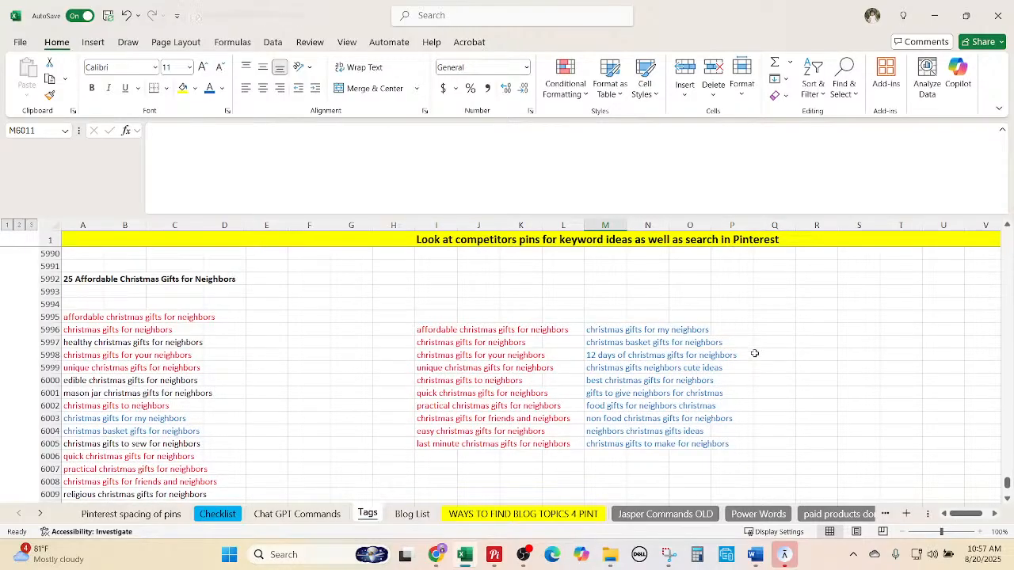
{"action": "left_click", "coordinate": [642, 381]}
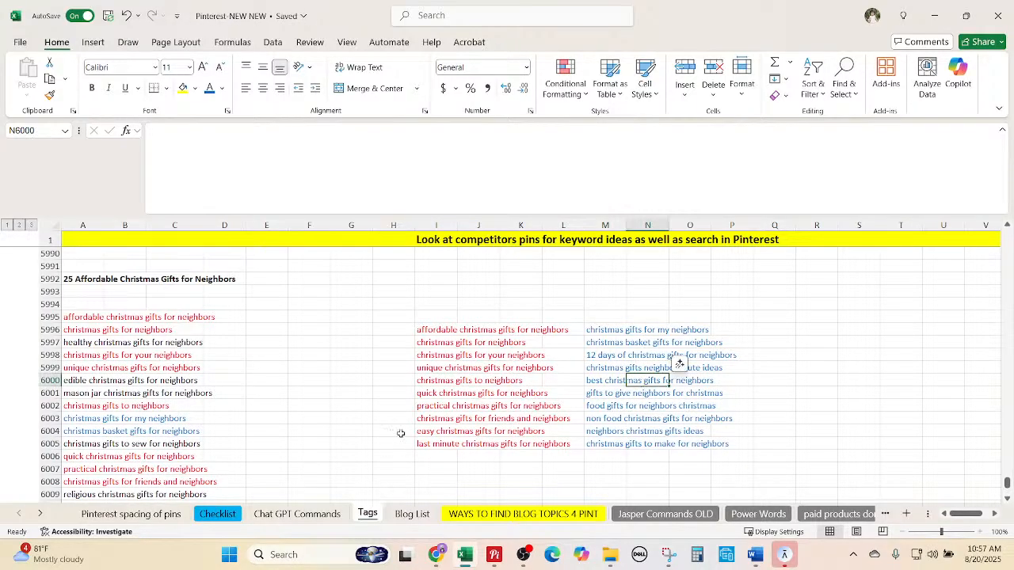
Copy the descriptor-words prompt in A4 of the Chat GPT Commands sheet and paste it into a new ChatGPT message in Chrome.
{"action": "left_click", "coordinate": [290, 514]}
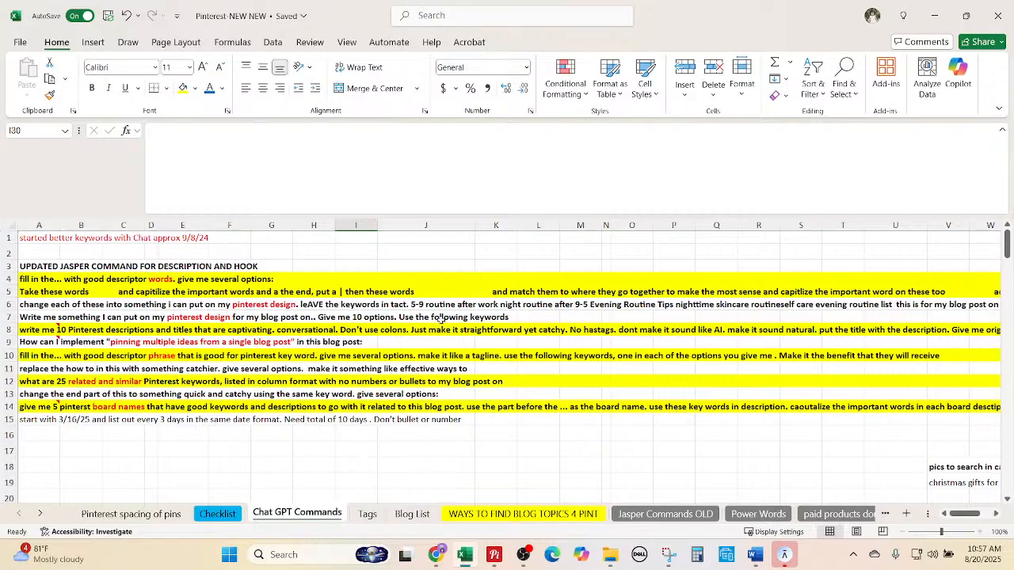
{"action": "left_click", "coordinate": [220, 357]}
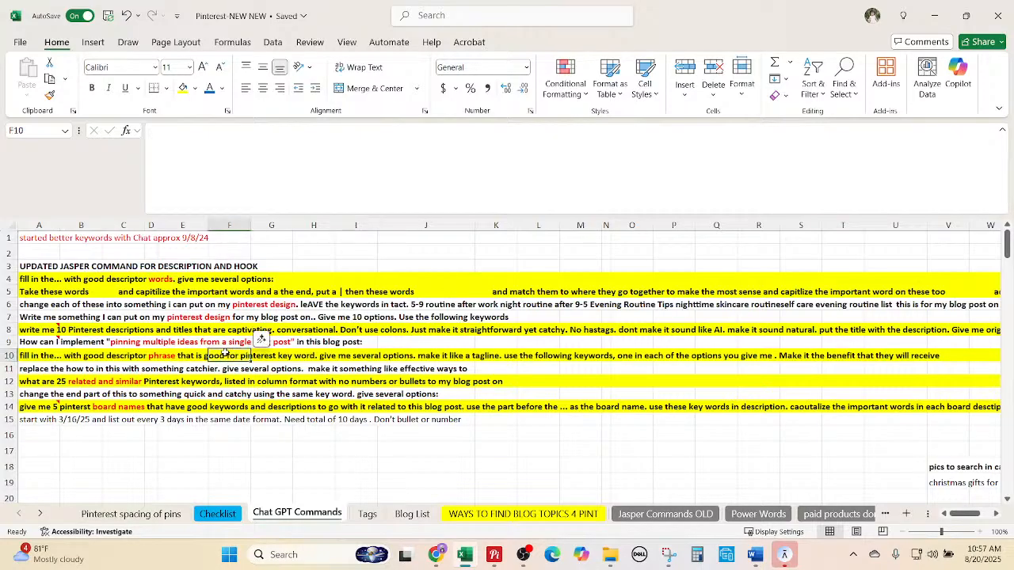
{"action": "left_click", "coordinate": [40, 280]}
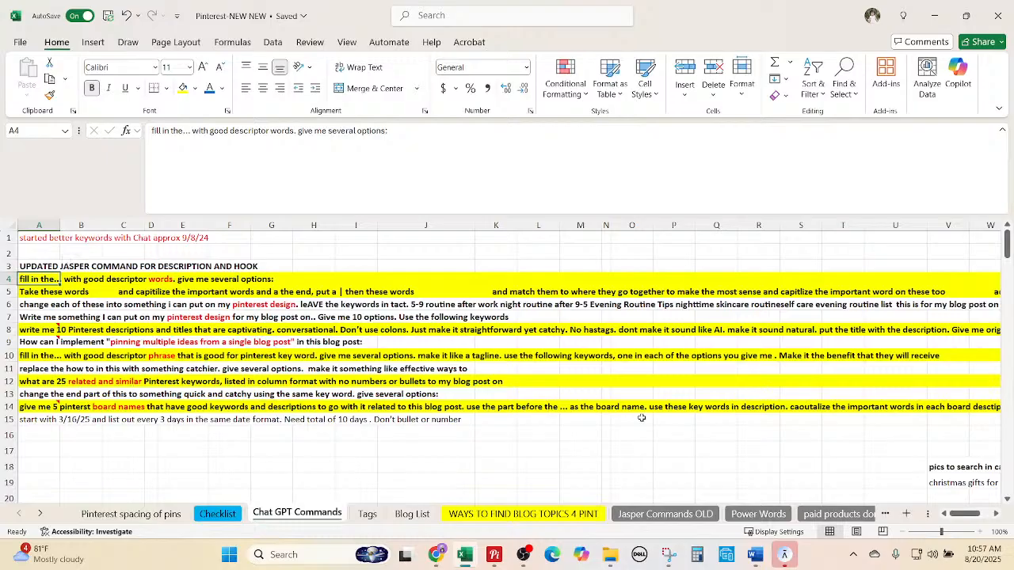
{"action": "key", "text": "ctrl+c"}
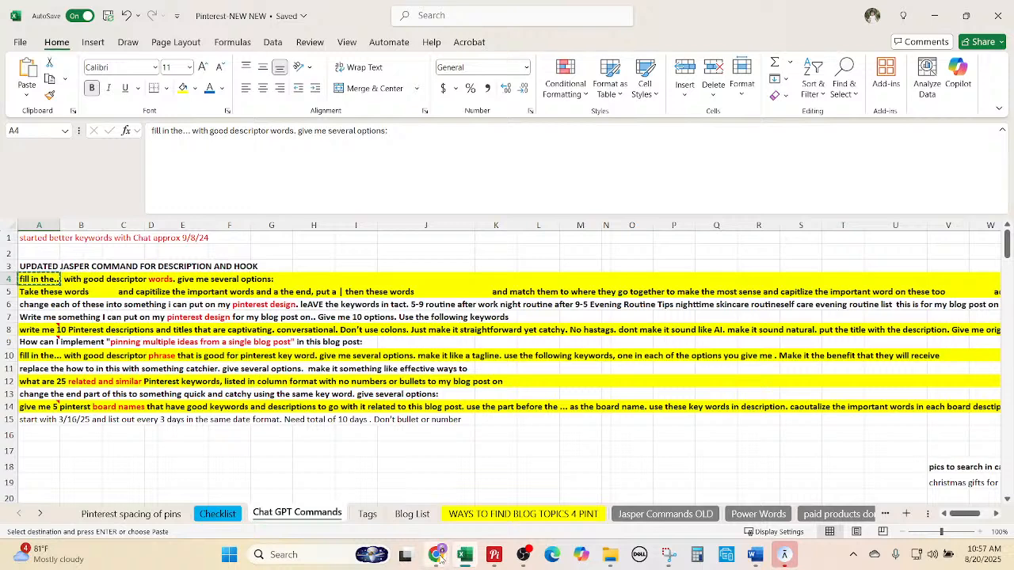
{"action": "mouse_move", "coordinate": [437, 554]}
{"action": "left_click", "coordinate": [364, 483]}
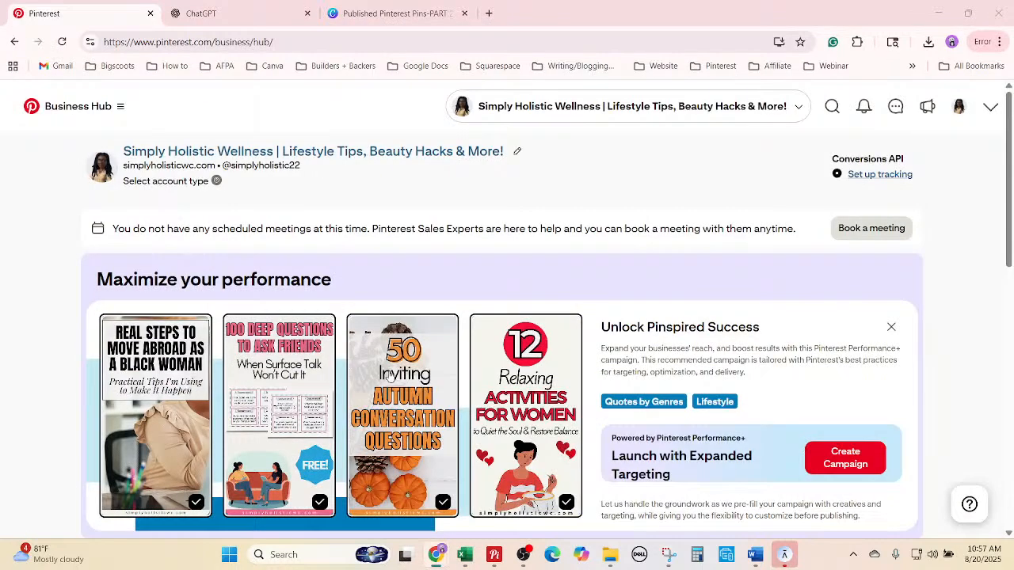
{"action": "left_click", "coordinate": [229, 13]}
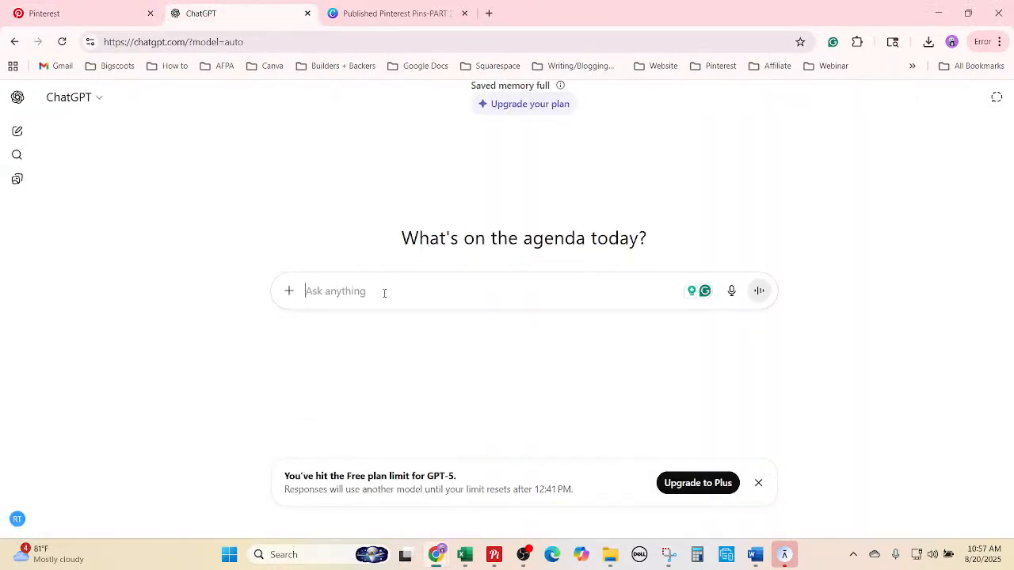
{"action": "key", "text": "ctrl+v"}
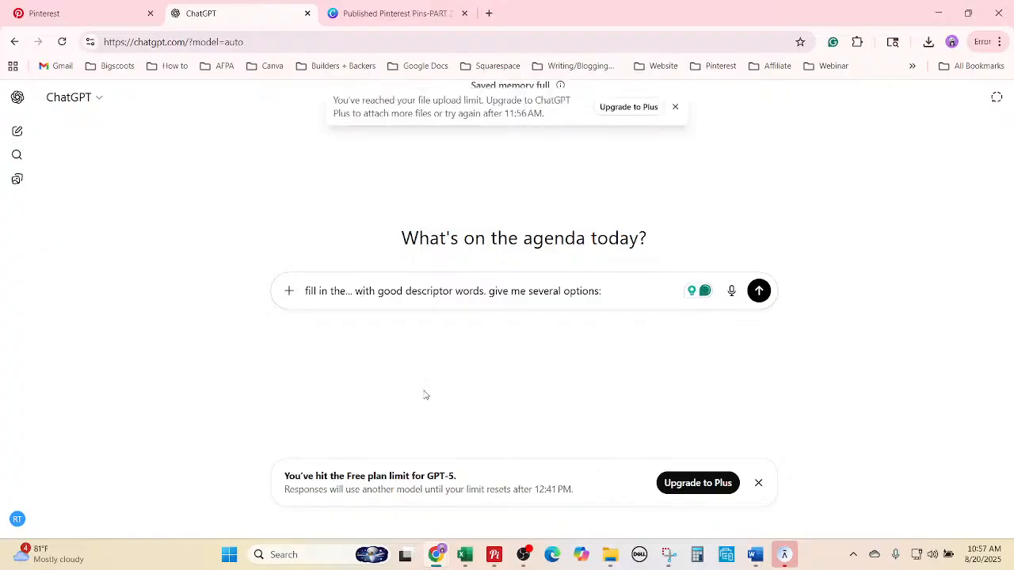
Copy "christmas gifts for neighbors" from I5997 in Excel's Tags sheet, add it with "..." to the ChatGPT prompt, send it and dismiss the upload-limit notice.
{"action": "left_click", "coordinate": [471, 561]}
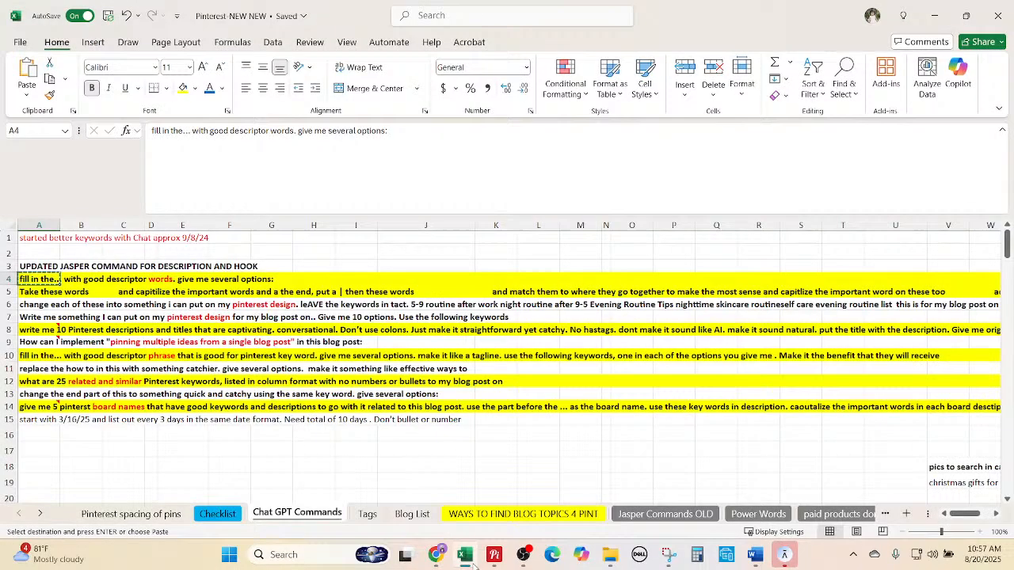
{"action": "left_click", "coordinate": [407, 514]}
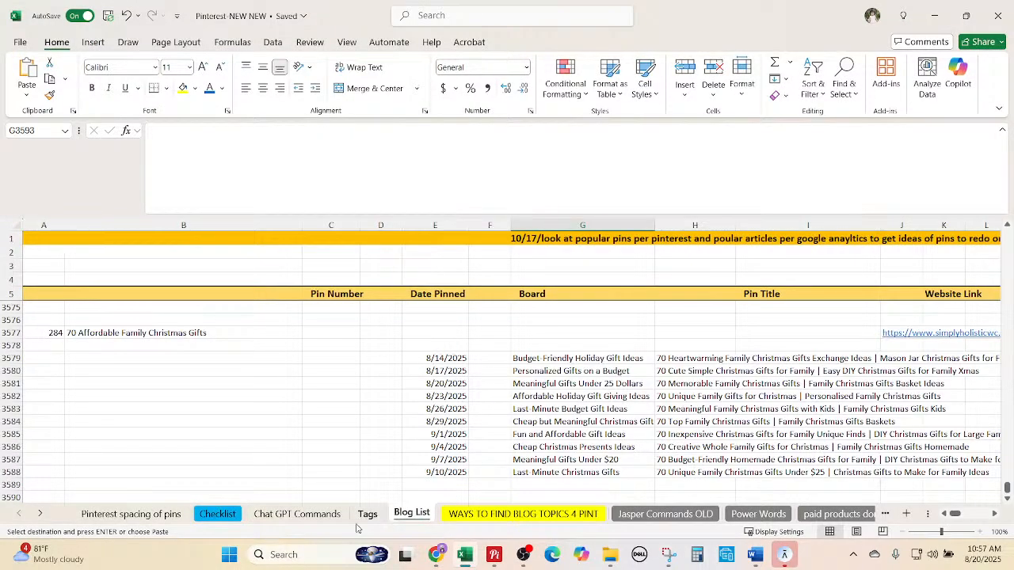
{"action": "left_click", "coordinate": [367, 517]}
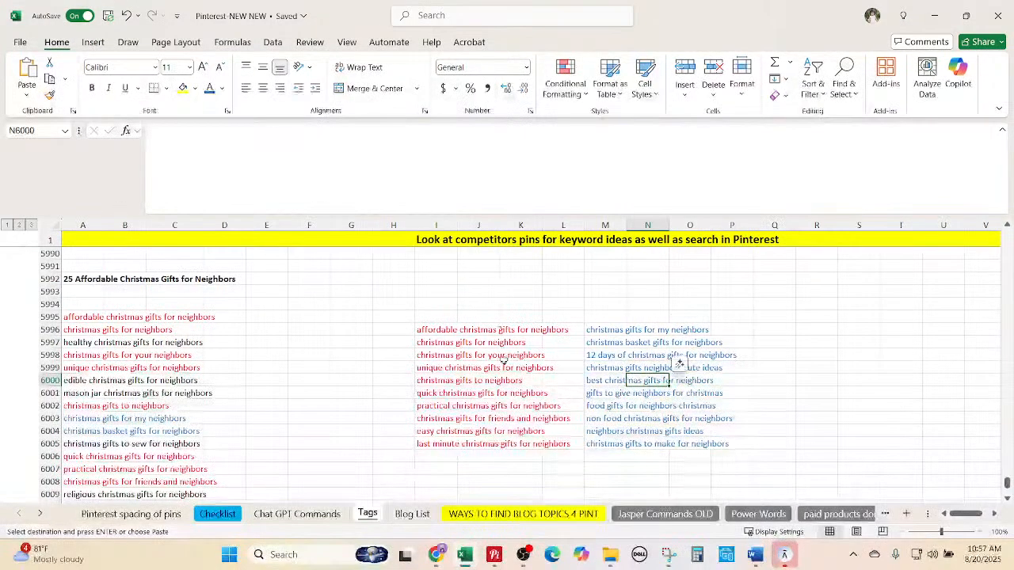
{"action": "left_click", "coordinate": [446, 340]}
{"action": "left_click_drag", "start_coordinate": [150, 135], "coordinate": [299, 144]}
{"action": "key", "text": "ctrl+c"}
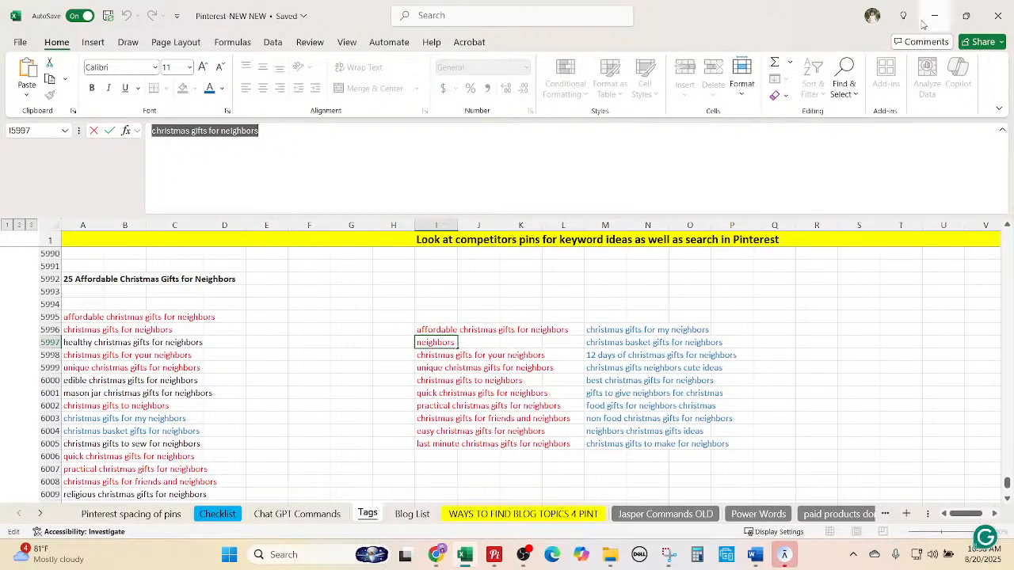
{"action": "left_click", "coordinate": [934, 16]}
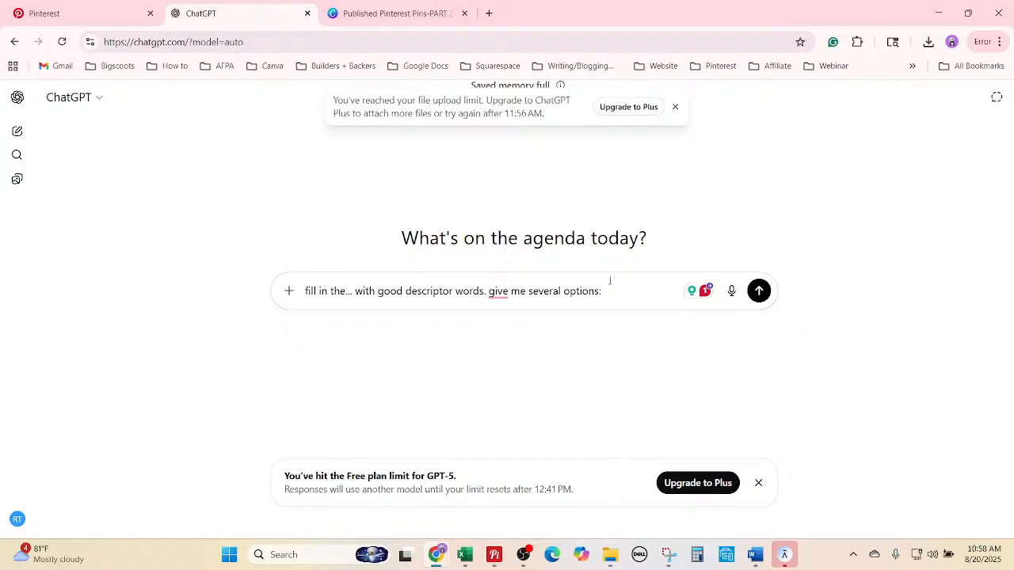
{"action": "key", "text": "ctrl+v"}
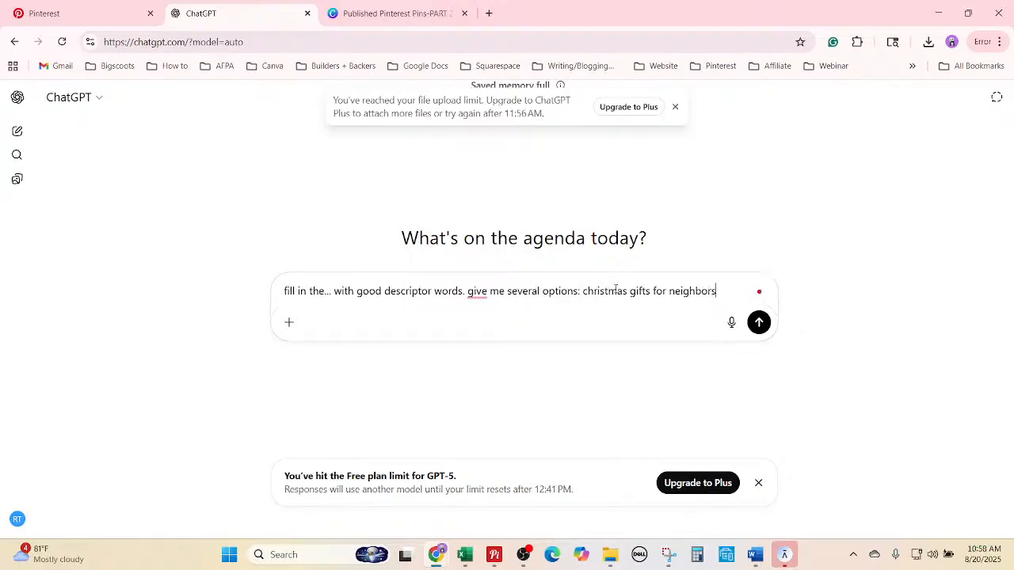
{"action": "key", "text": "Return"}
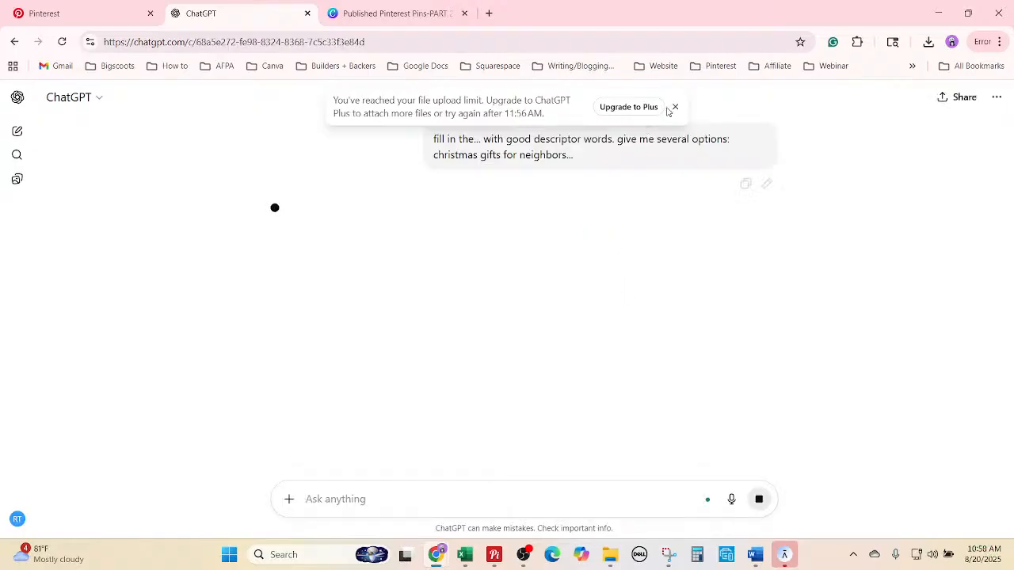
{"action": "left_click", "coordinate": [675, 108]}
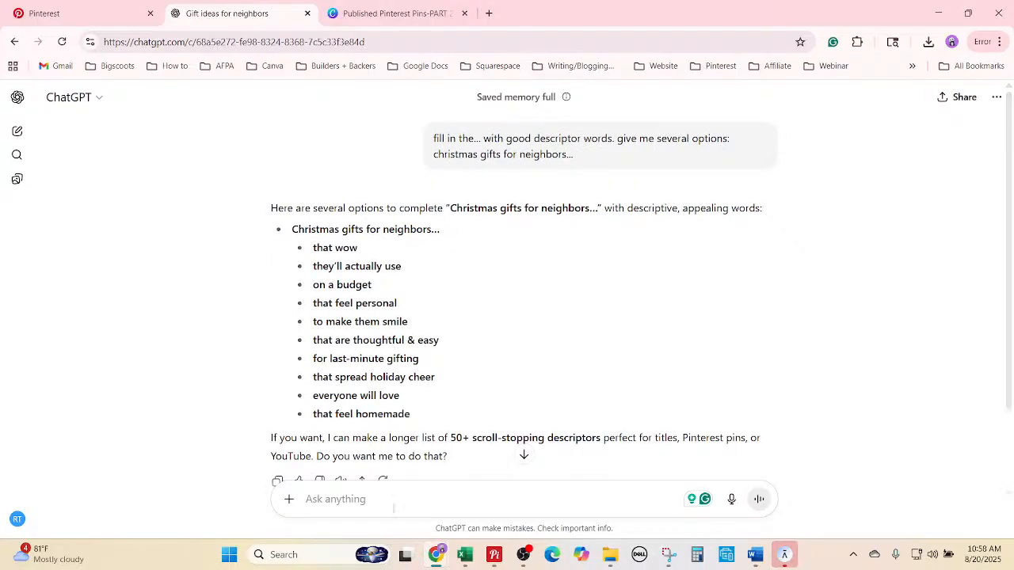
Send ChatGPT the follow-up prompt "25...christmas gifts for neighbors", reusing the keyword from the first prompt.
{"action": "type", "text": "25"}
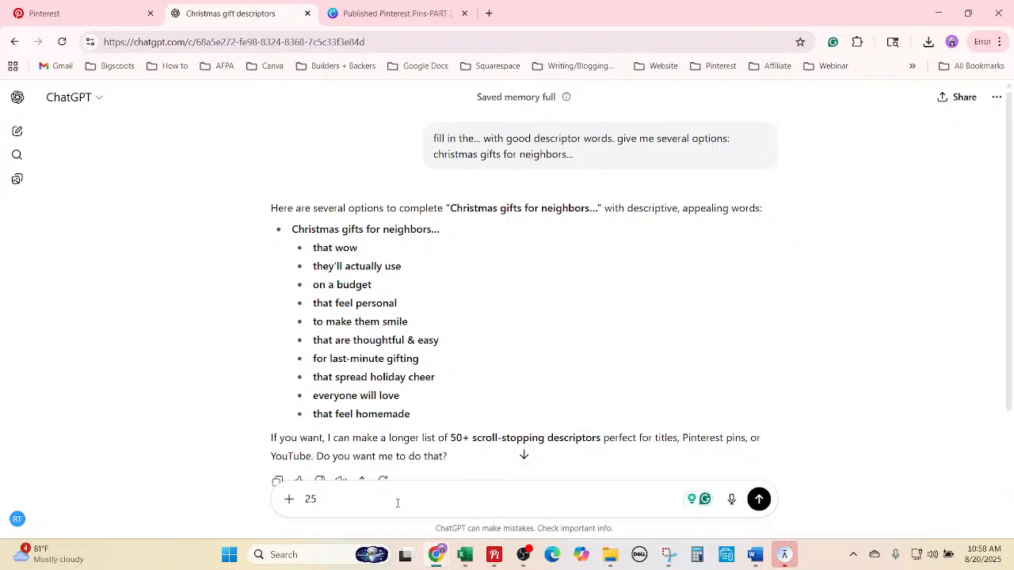
{"action": "type", "text": "..."}
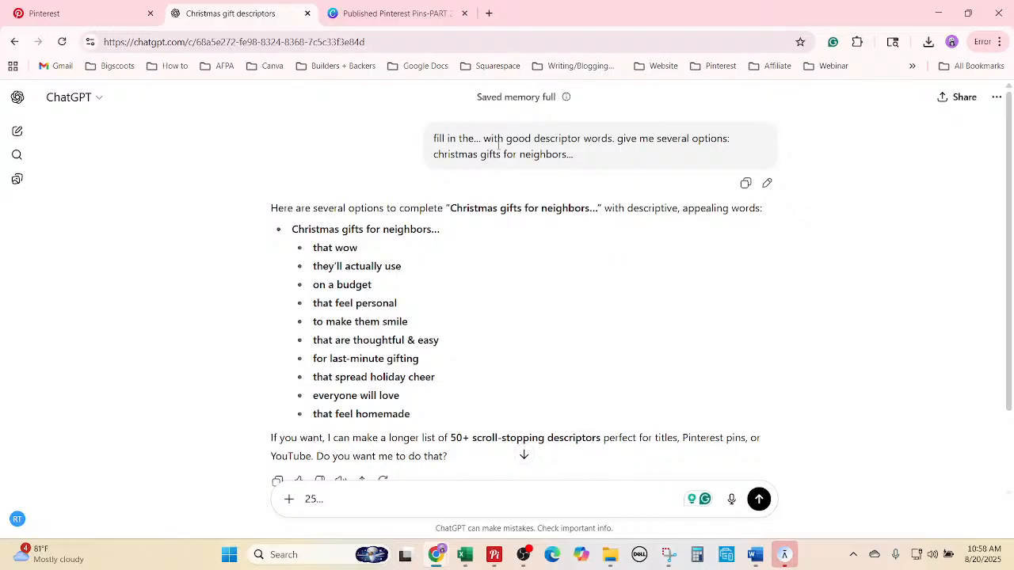
{"action": "left_click_drag", "start_coordinate": [569, 155], "coordinate": [437, 158]}
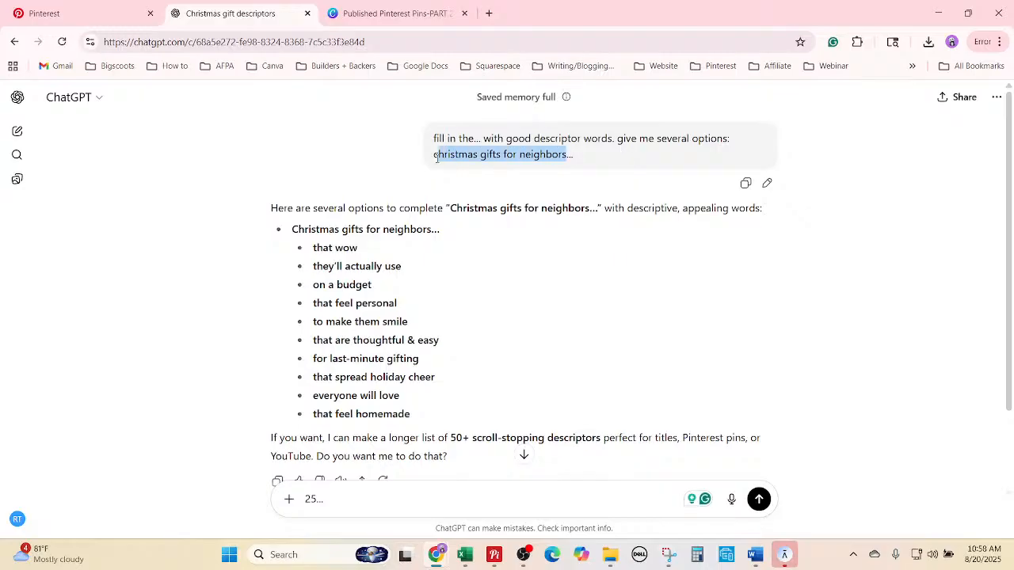
{"action": "key", "text": "ctrl+c"}
{"action": "left_click", "coordinate": [430, 496]}
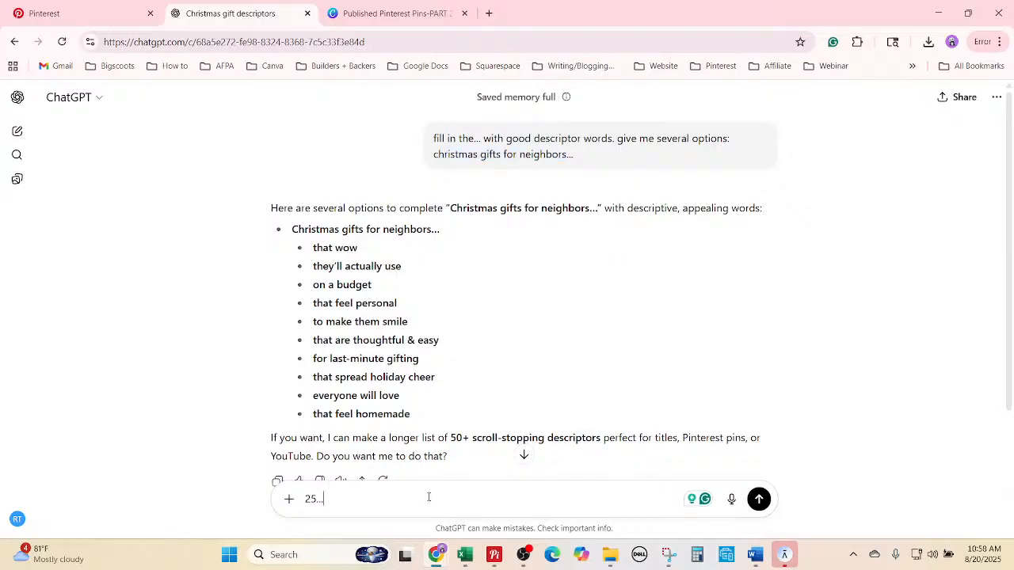
{"action": "key", "text": "ctrl+v"}
{"action": "left_click", "coordinate": [324, 500]}
{"action": "type", "text": "c"}
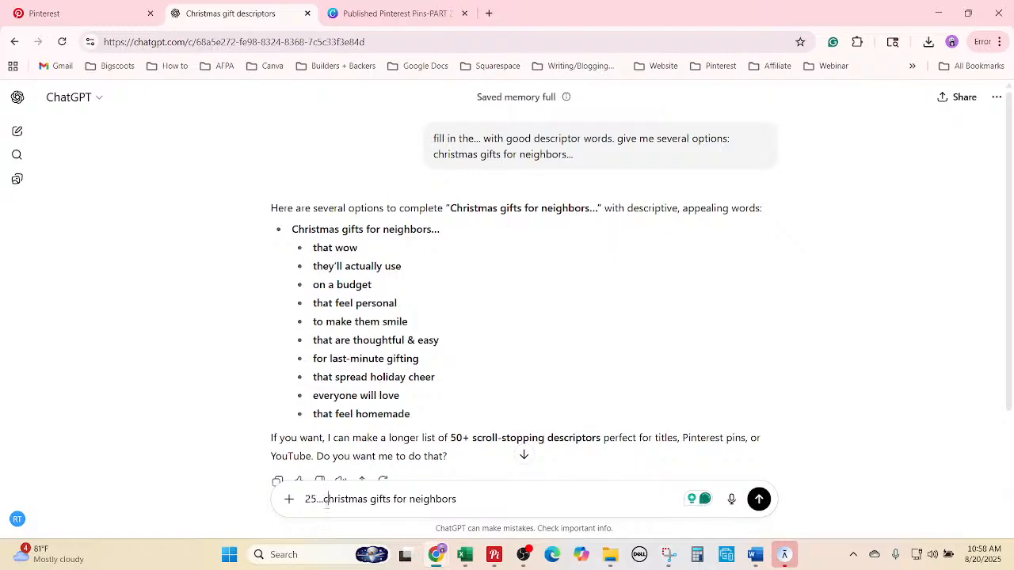
{"action": "key", "text": "Return"}
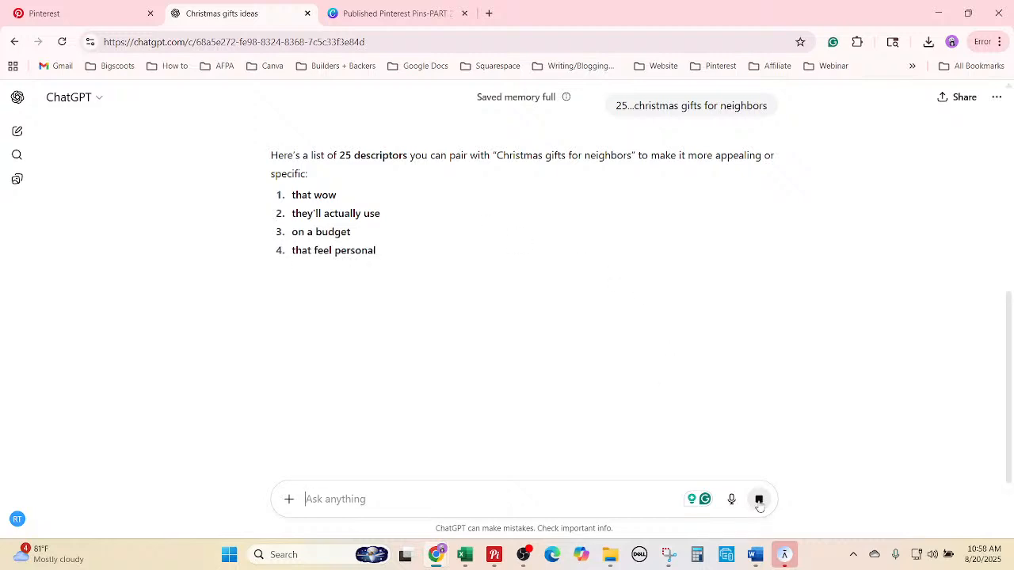
{"action": "scroll", "coordinate": [784, 365], "scroll_direction": "up", "scroll_amount": 2}
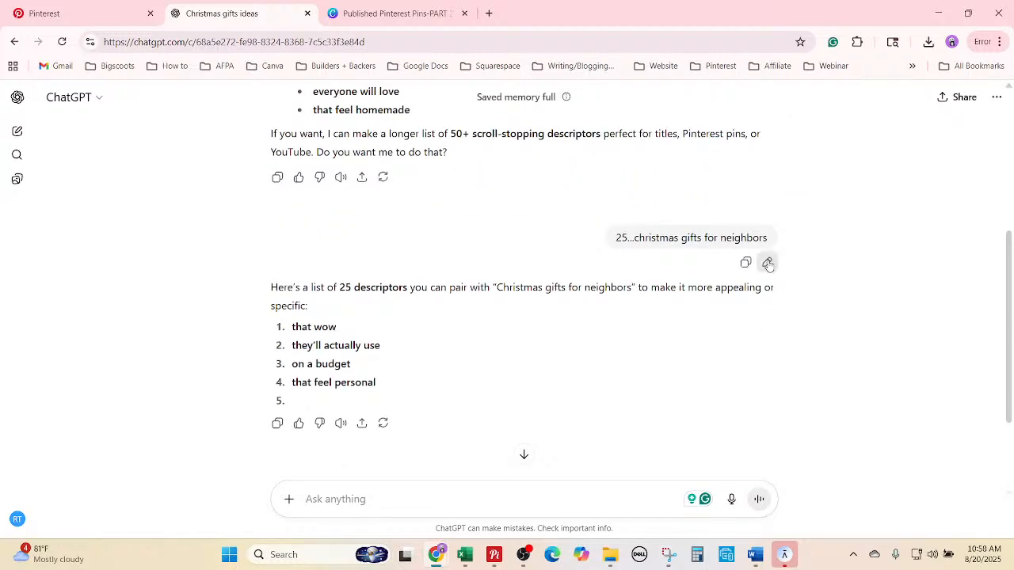
{"action": "left_click", "coordinate": [773, 245]}
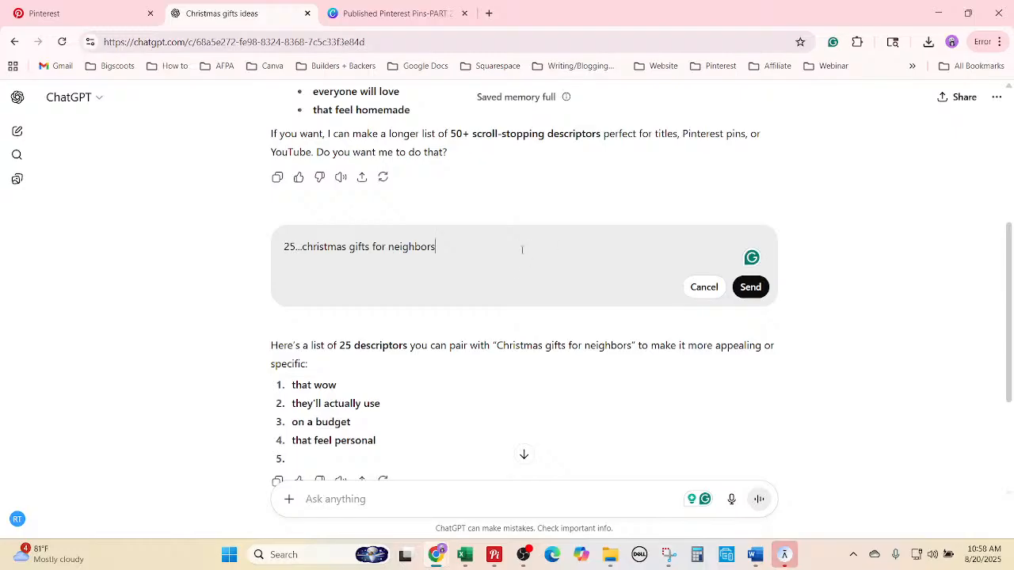
{"action": "left_click_drag", "start_coordinate": [522, 249], "coordinate": [274, 246]}
{"action": "left_click", "coordinate": [696, 289]}
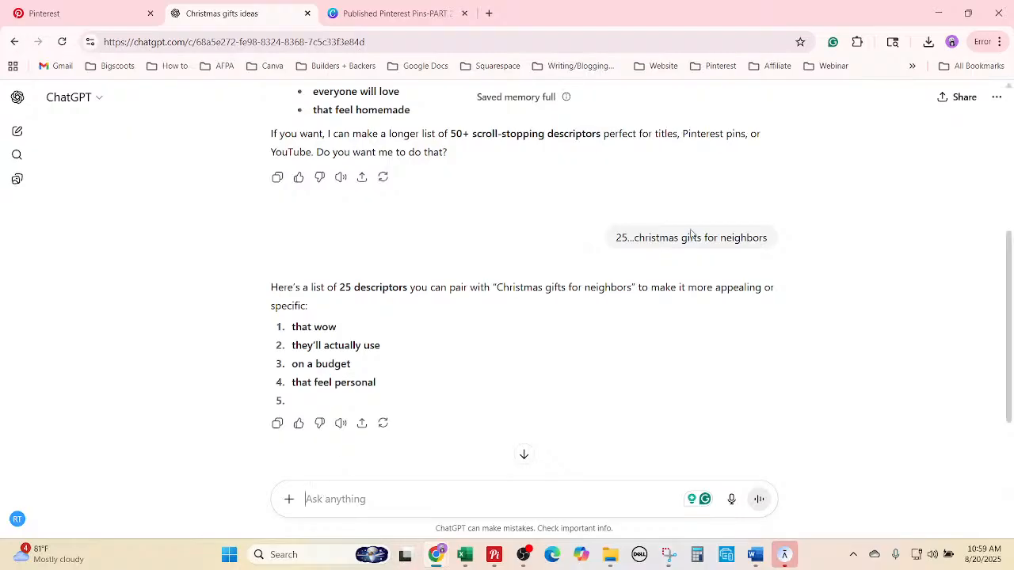
Copy the sent prompt "25...christmas gifts for neighbors" into a new ChatGPT message.
{"action": "left_click_drag", "start_coordinate": [776, 236], "coordinate": [596, 238]}
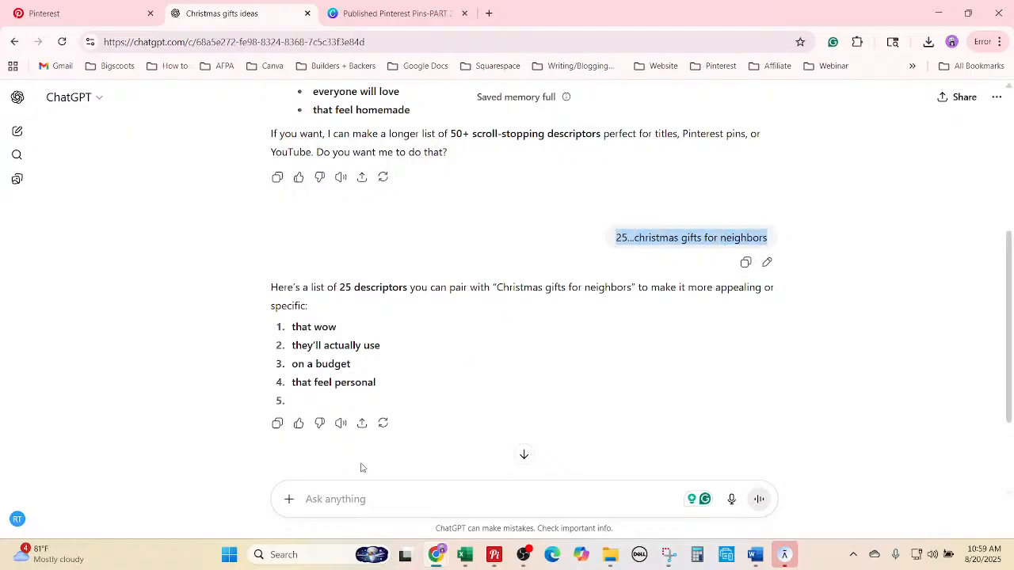
{"action": "left_click", "coordinate": [335, 499]}
{"action": "key", "text": "ctrl+v"}
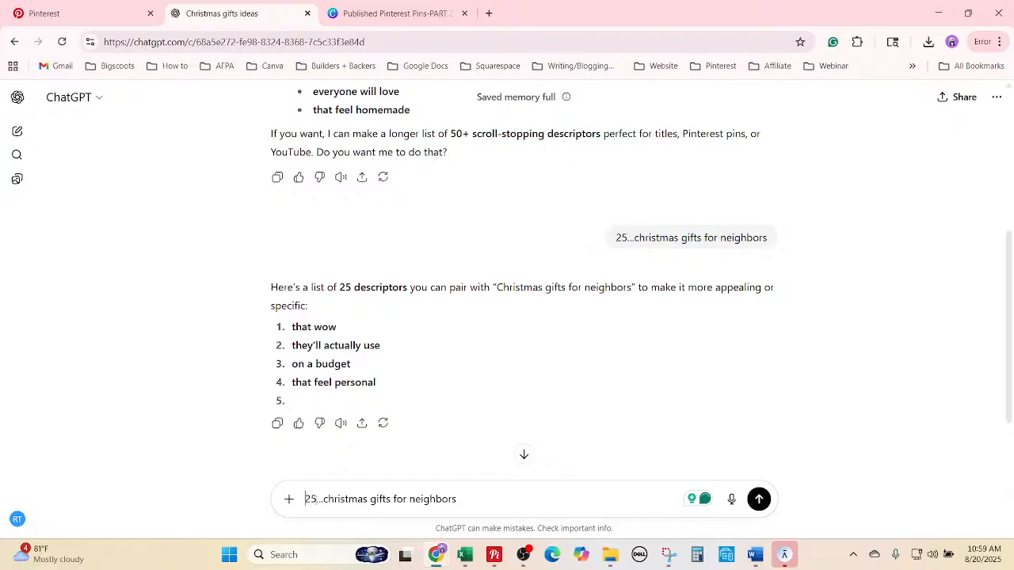
Put "fill in the ... with good descritor words for pin: " before the reused keyword text and send the prompt.
{"action": "type", "text": "fill in the "}
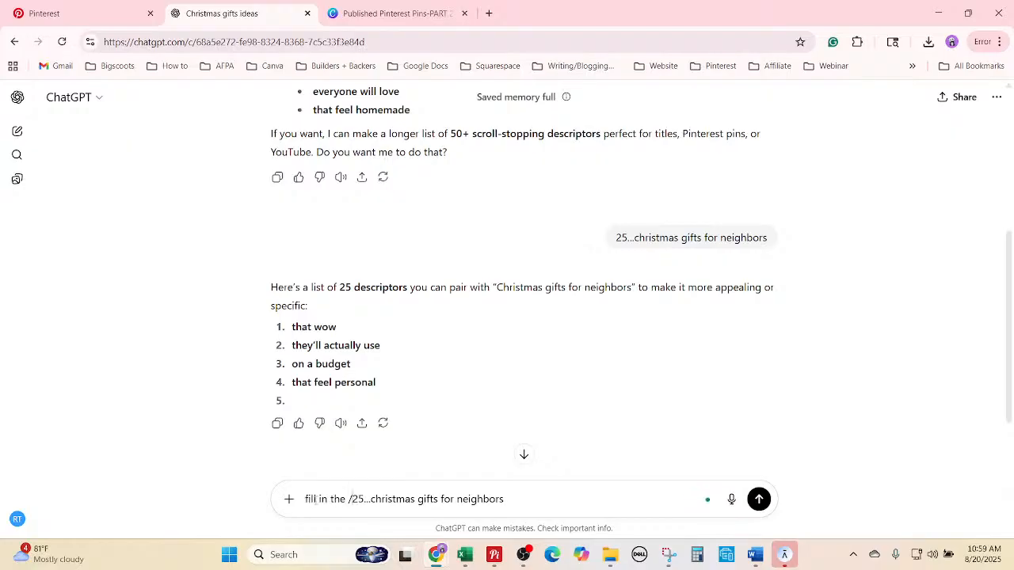
{"action": "type", "text": "... with go"}
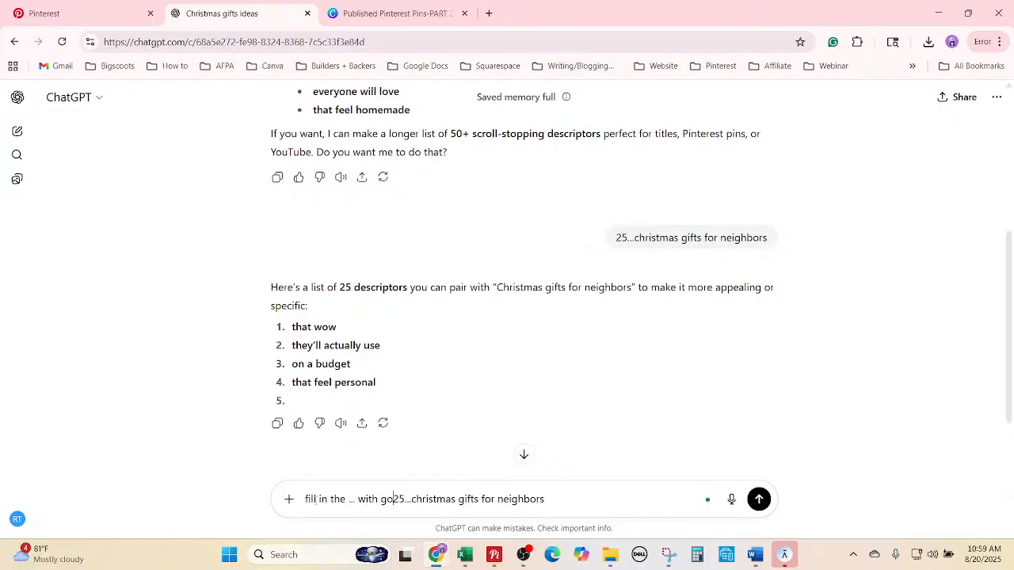
{"action": "type", "text": "od dectit"}
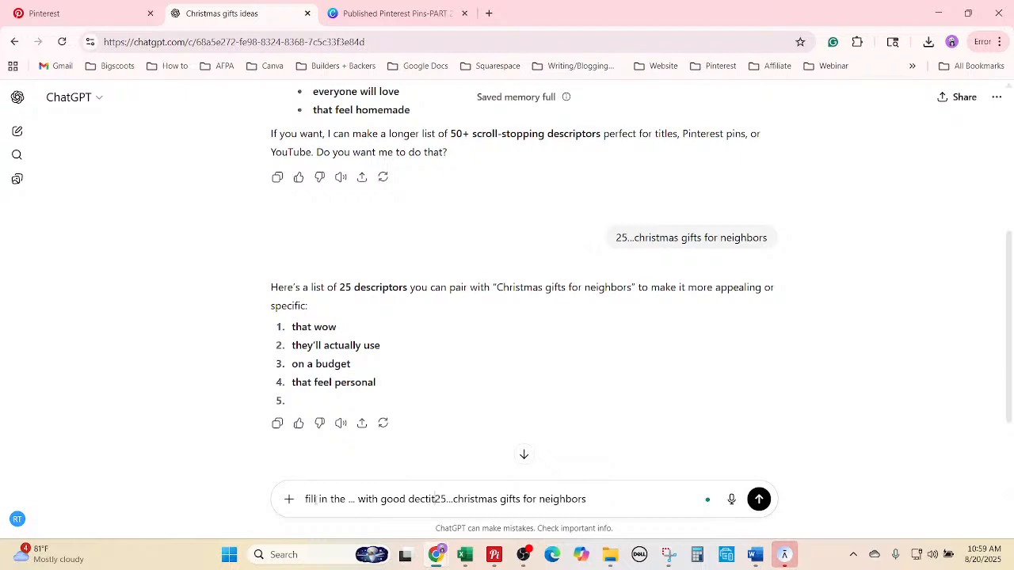
{"action": "type", "text": "or wo"}
{"action": "key", "text": "BackSpace"}
{"action": "key", "text": "BackSpace"}
{"action": "key", "text": "BackSpace"}
{"action": "key", "text": "BackSpace"}
{"action": "key", "text": "BackSpace"}
{"action": "key", "text": "BackSpace"}
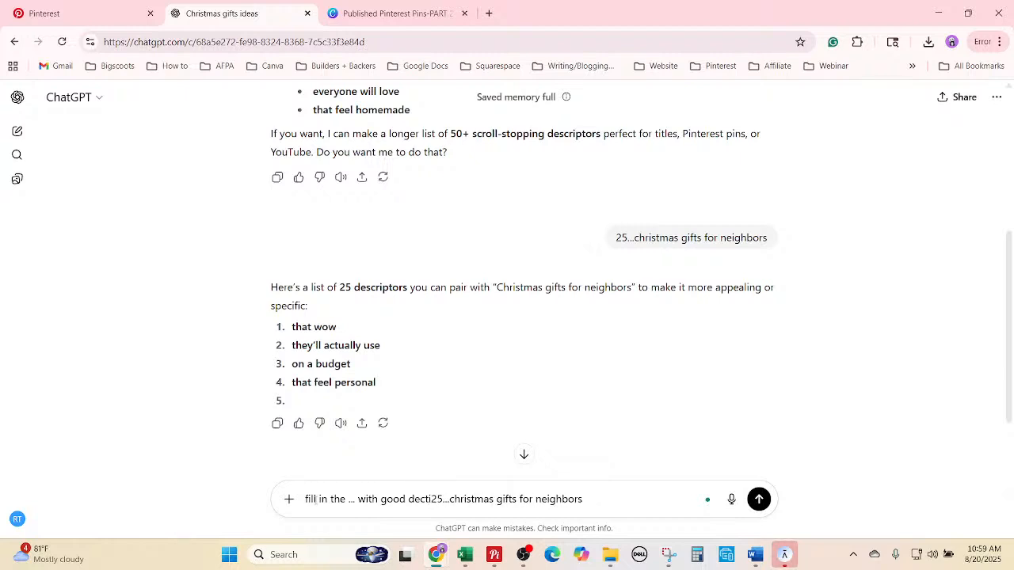
{"action": "key", "text": "BackSpace"}
{"action": "key", "text": "BackSpace"}
{"action": "key", "text": "BackSpace"}
{"action": "type", "text": "scri"}
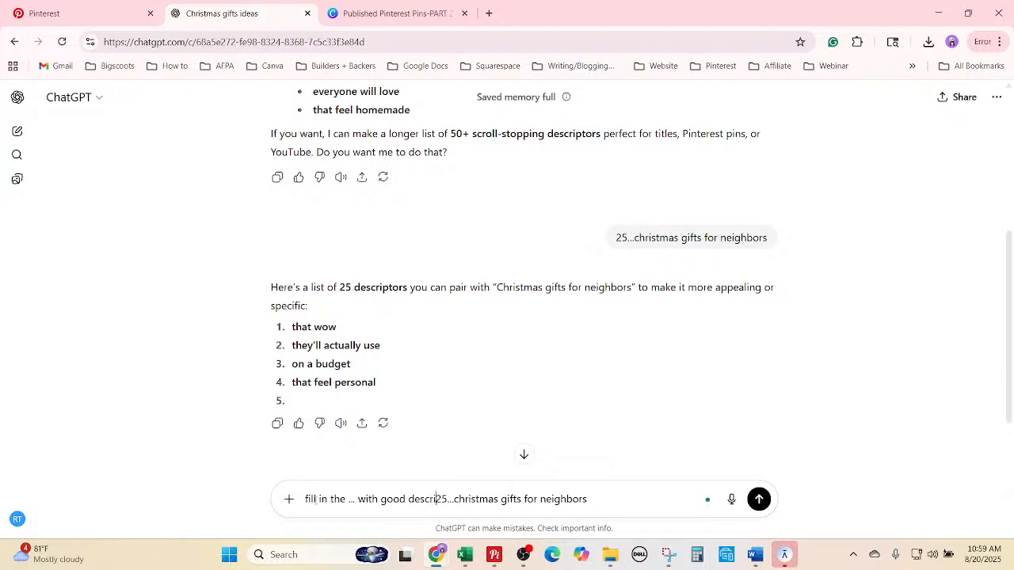
{"action": "type", "text": "pt"}
{"action": "key", "text": "BackSpace"}
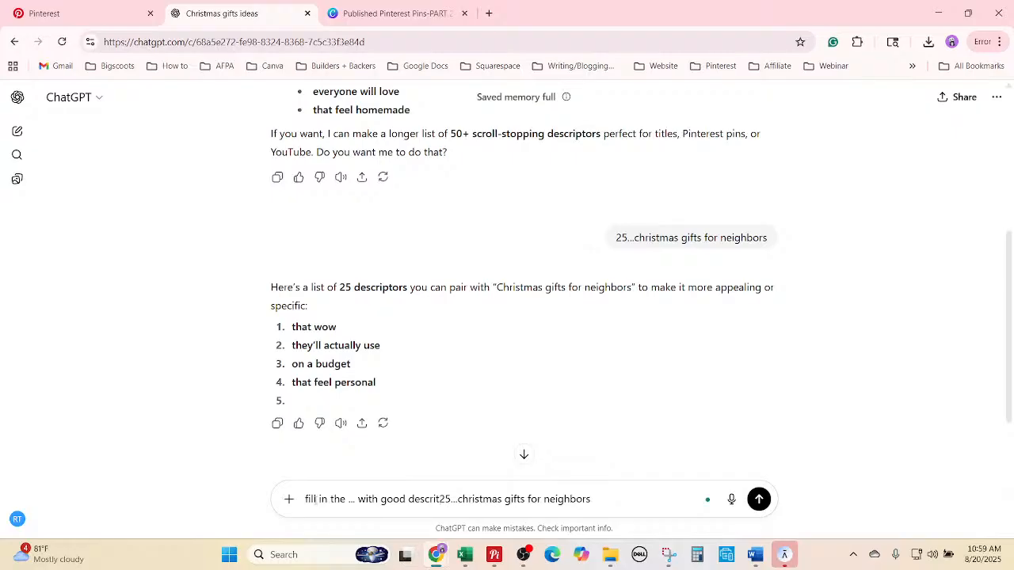
{"action": "type", "text": "or words for pin"}
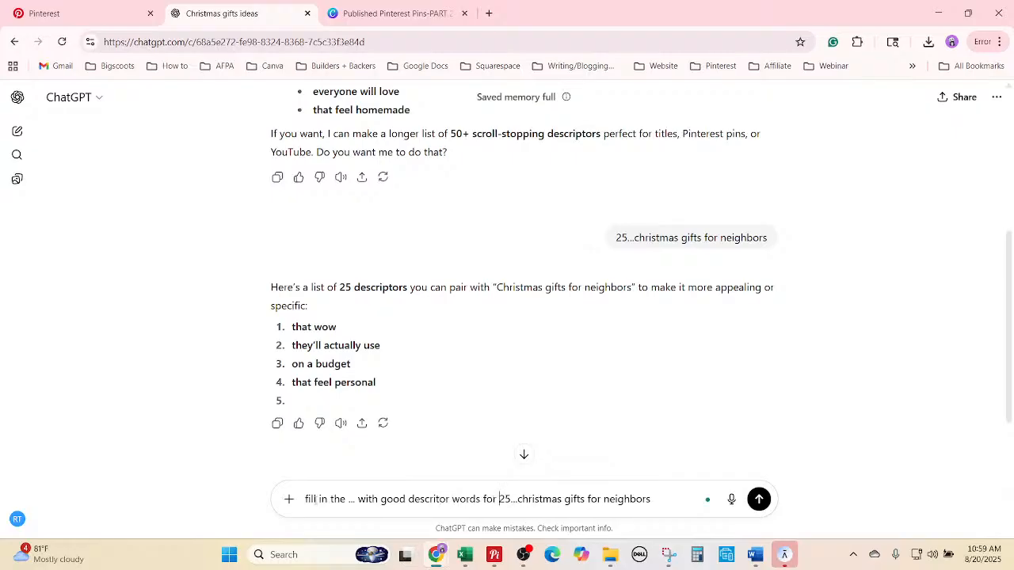
{"action": "type", "text": ":"}
{"action": "key", "text": "Return"}
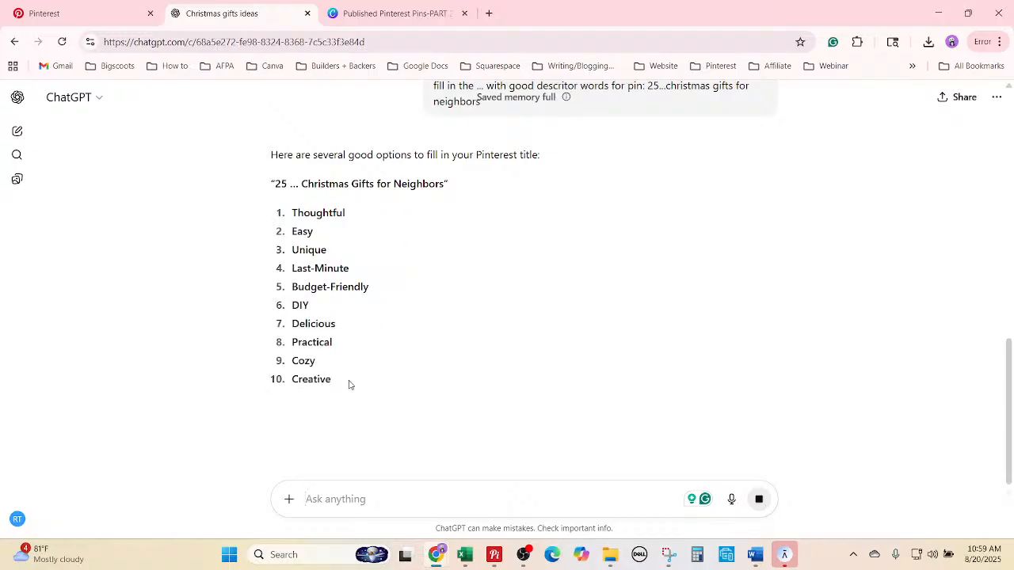
Review ChatGPT's numbered descriptor list and select the words from "Thoughtful" through "Sweet".
{"action": "left_click_drag", "start_coordinate": [337, 366], "coordinate": [323, 246]}
{"action": "left_click", "coordinate": [476, 403]}
{"action": "scroll", "coordinate": [444, 415], "scroll_direction": "down", "scroll_amount": 3}
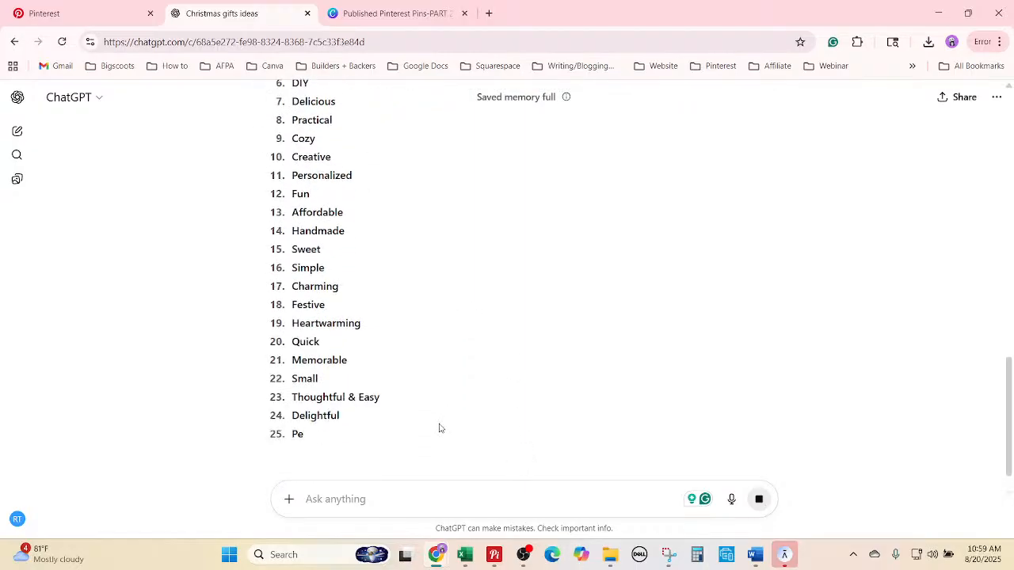
{"action": "scroll", "coordinate": [440, 428], "scroll_direction": "up", "scroll_amount": 3}
{"action": "left_click_drag", "start_coordinate": [278, 190], "coordinate": [348, 448]}
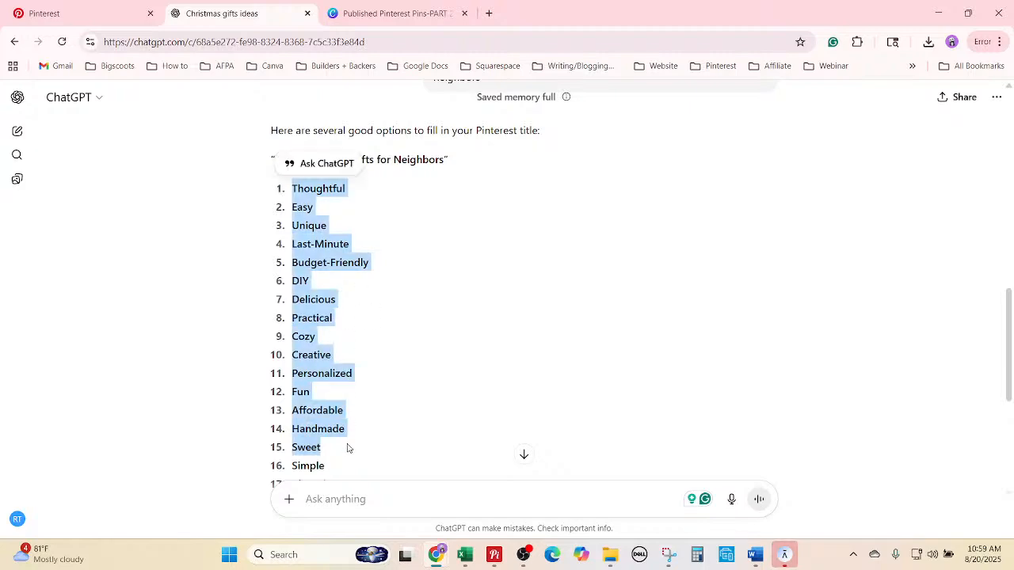
Switch to Excel's Tags sheet and add "Thoughtful" in front of the keyword in I5997.
{"action": "left_click", "coordinate": [475, 559]}
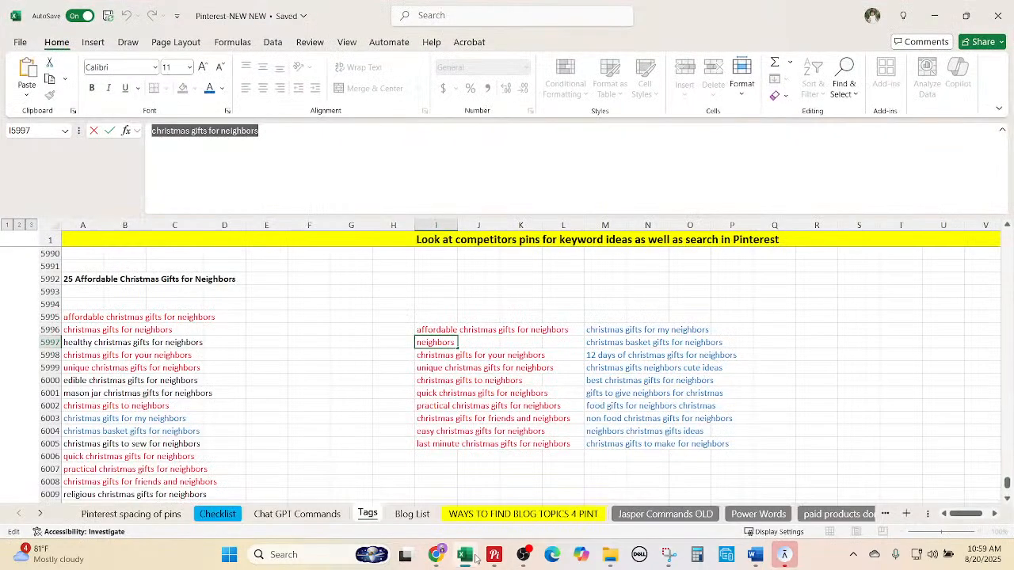
{"action": "left_click", "coordinate": [822, 322]}
{"action": "left_click", "coordinate": [828, 335]}
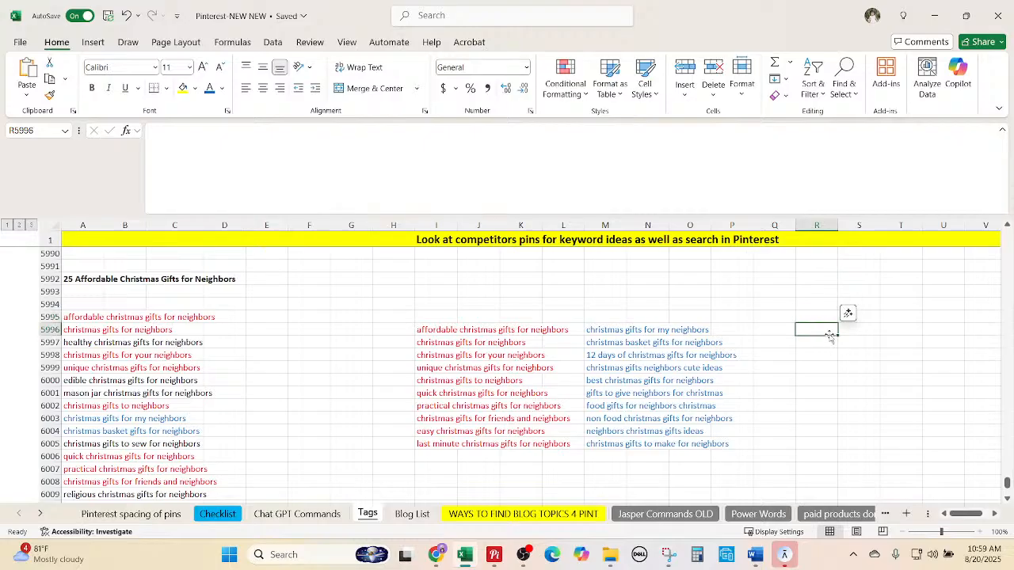
{"action": "key", "text": "alt+Tab"}
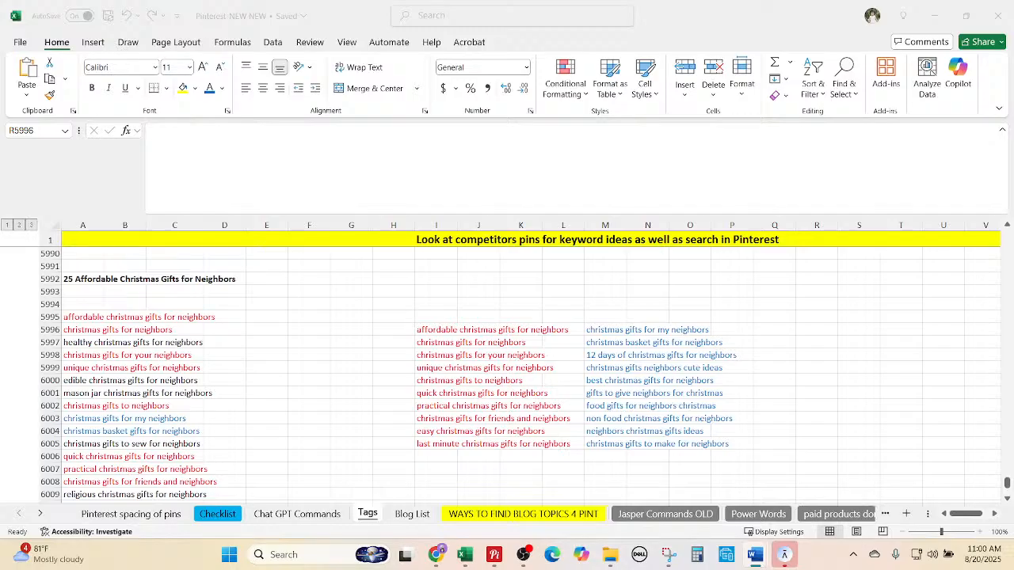
{"action": "key", "text": "alt+Tab"}
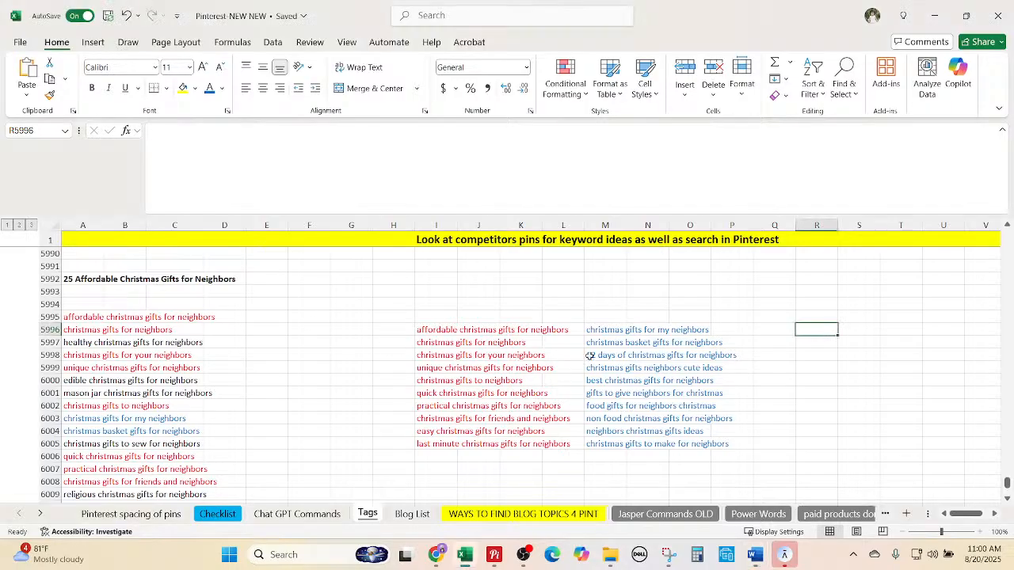
{"action": "left_click", "coordinate": [447, 342]}
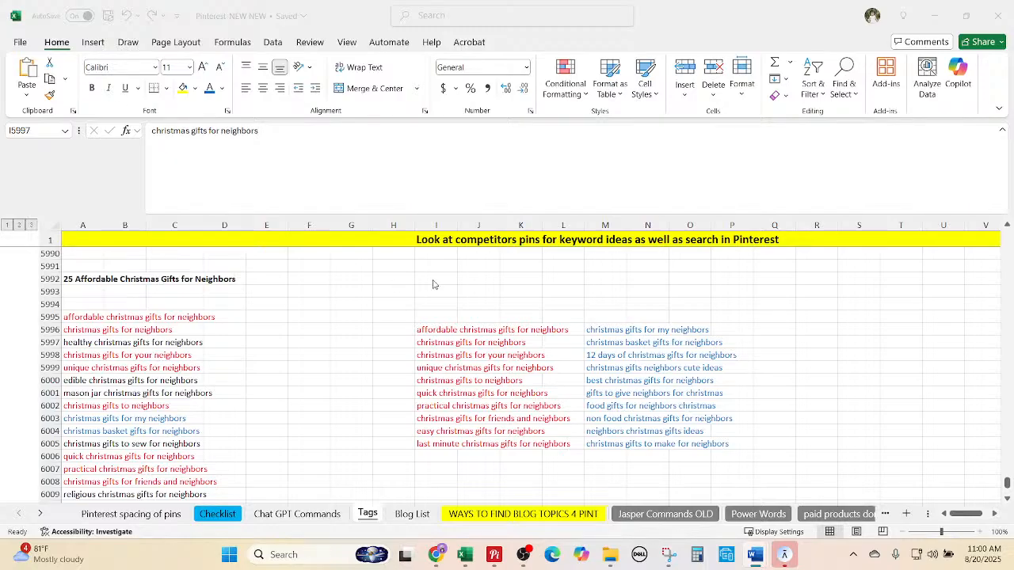
{"action": "left_click", "coordinate": [449, 340]}
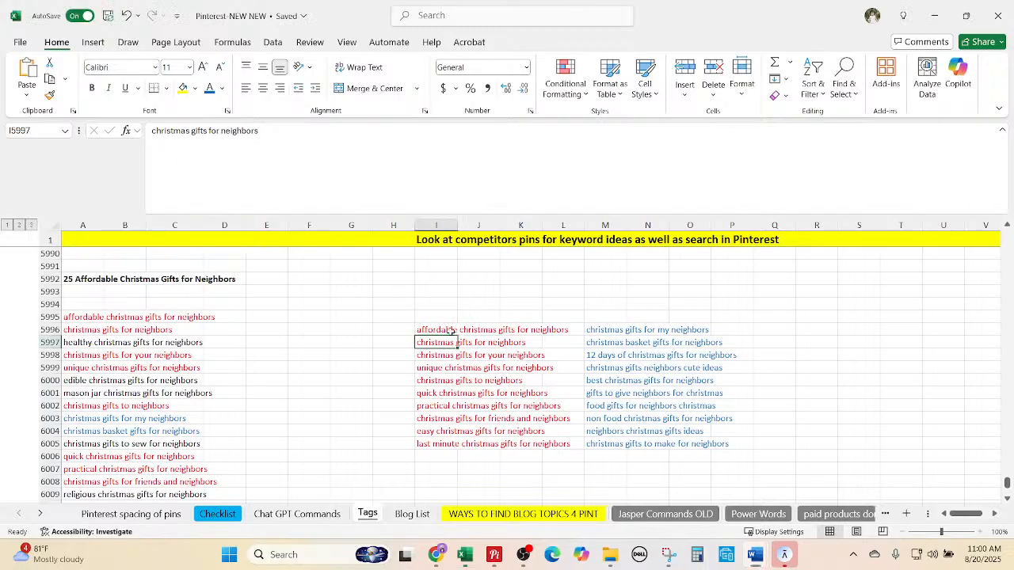
{"action": "left_click", "coordinate": [153, 130]}
{"action": "type", "text": "Thoughtful"}
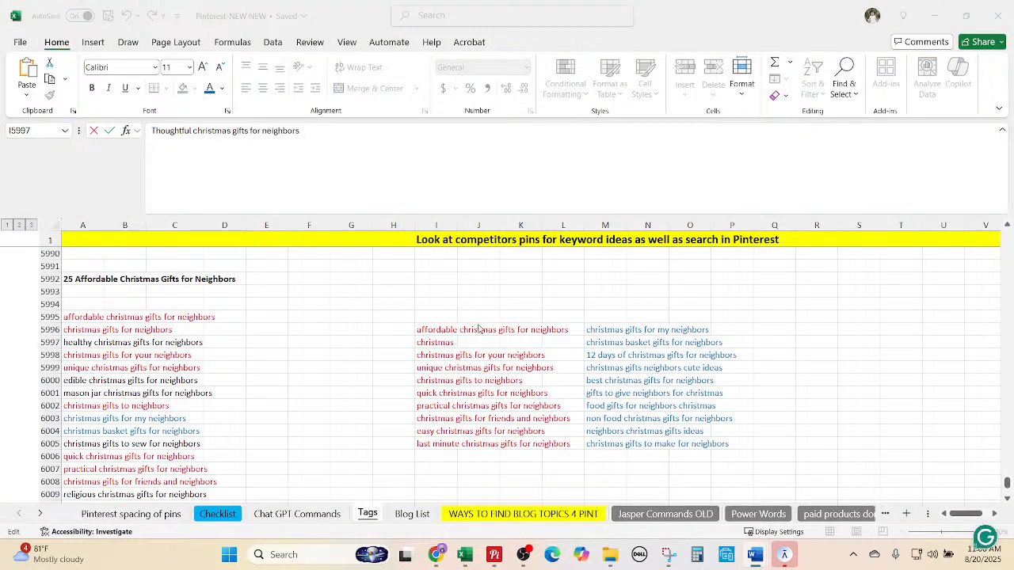
Add "Easy" in front of the keyword in I5998 and "Last-Minute" in front of the one in I6000.
{"action": "left_click", "coordinate": [435, 354]}
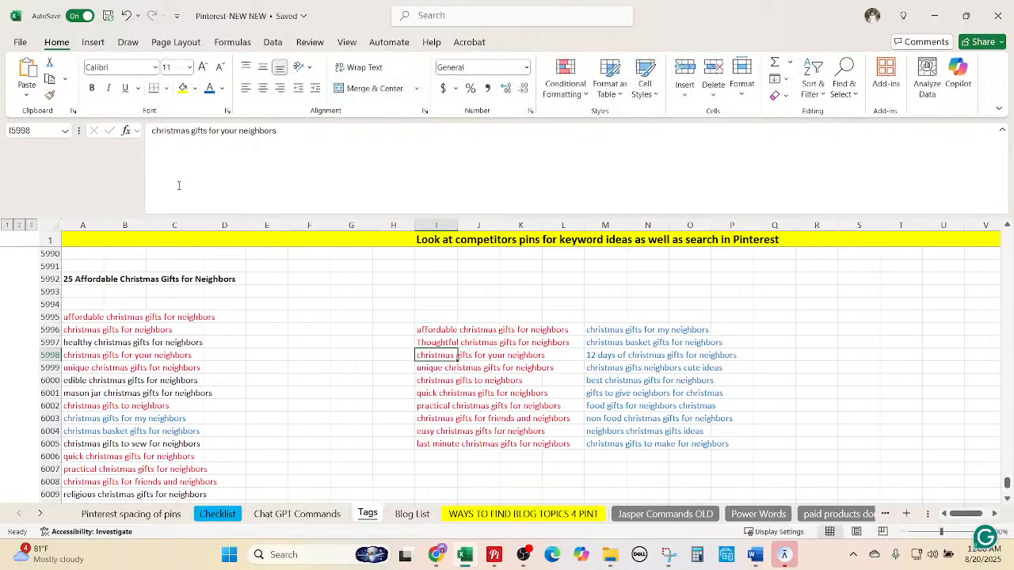
{"action": "left_click", "coordinate": [153, 130]}
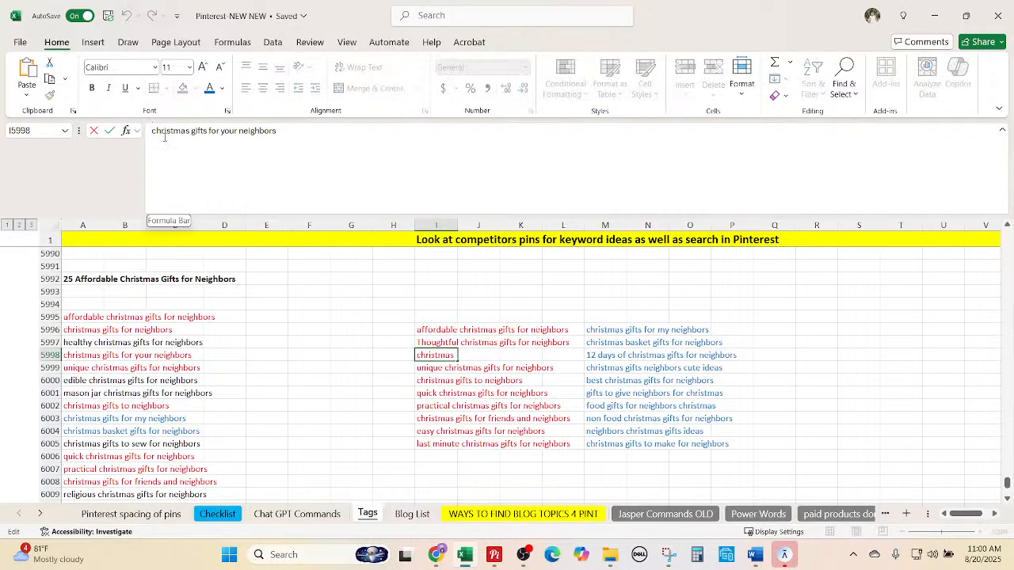
{"action": "type", "text": "Easy"}
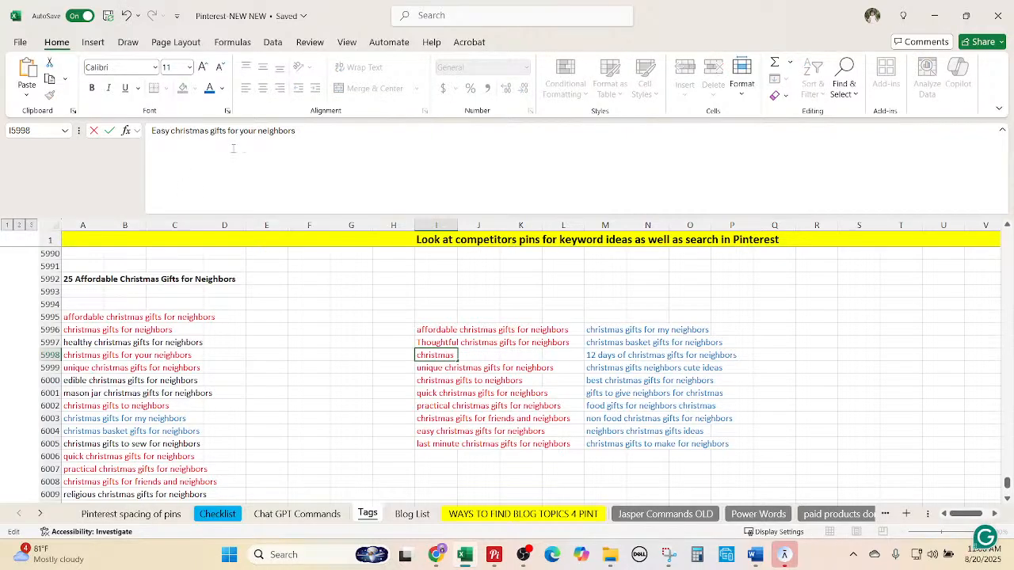
{"action": "left_click", "coordinate": [755, 555]}
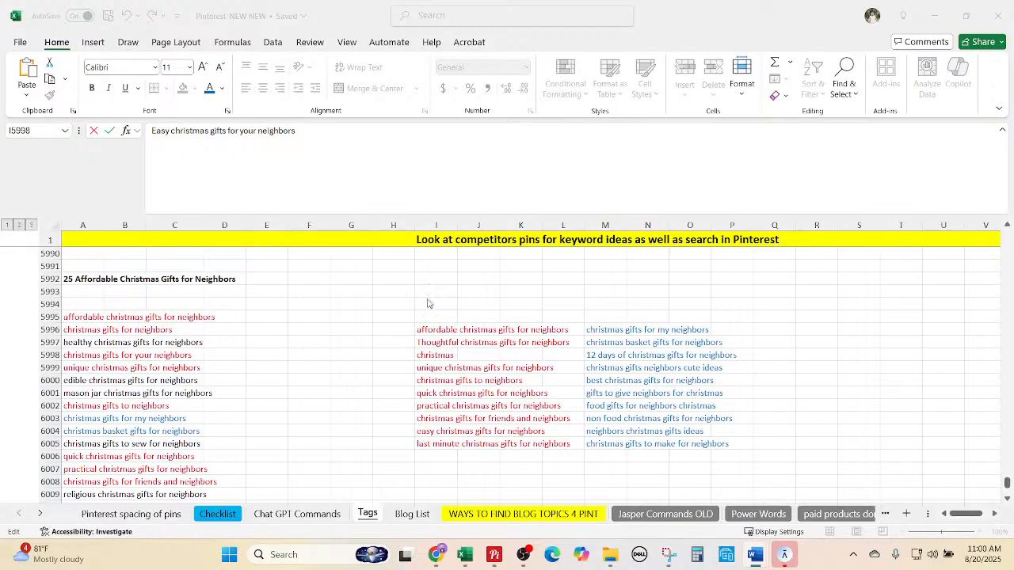
{"action": "left_click", "coordinate": [475, 385]}
{"action": "left_click", "coordinate": [434, 379]}
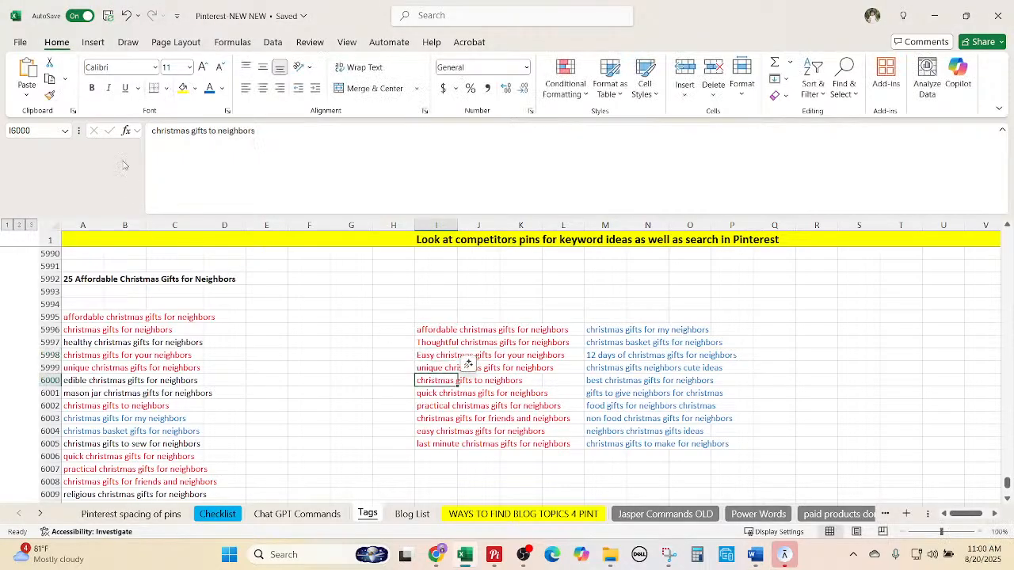
{"action": "left_click", "coordinate": [149, 131]}
{"action": "type", "text": "Last-Minute"}
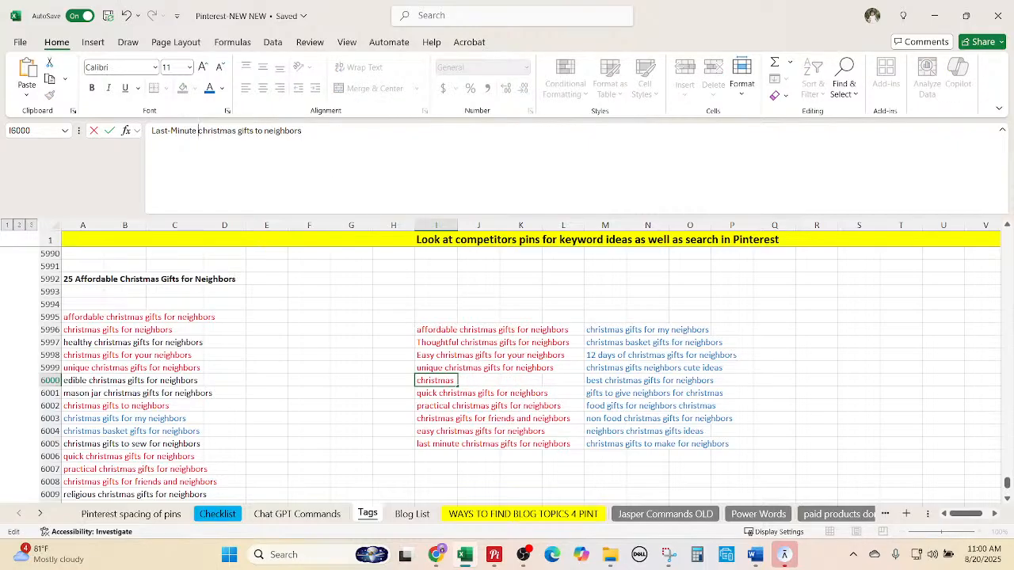
Add "Budget-Friendly" in front of "christmas gifts for friends and neighbors" in I6003.
{"action": "key", "text": "alt+Tab"}
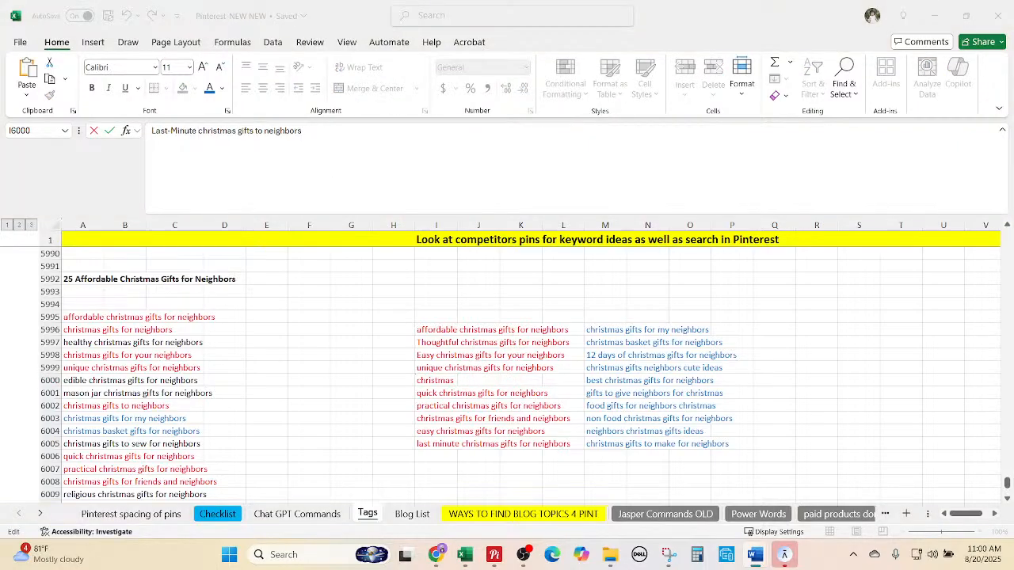
{"action": "key", "text": "alt+Tab"}
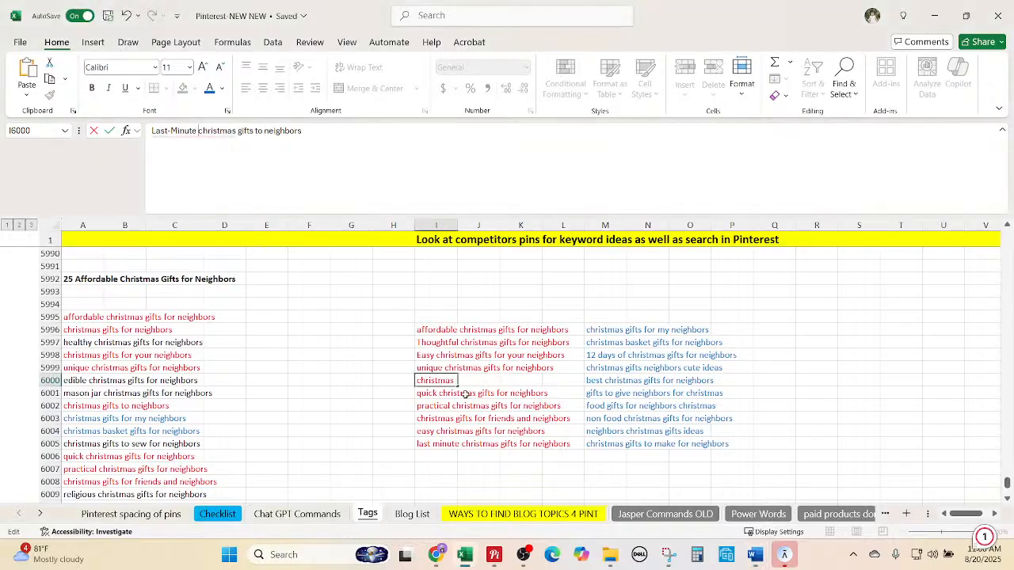
{"action": "left_click", "coordinate": [435, 414]}
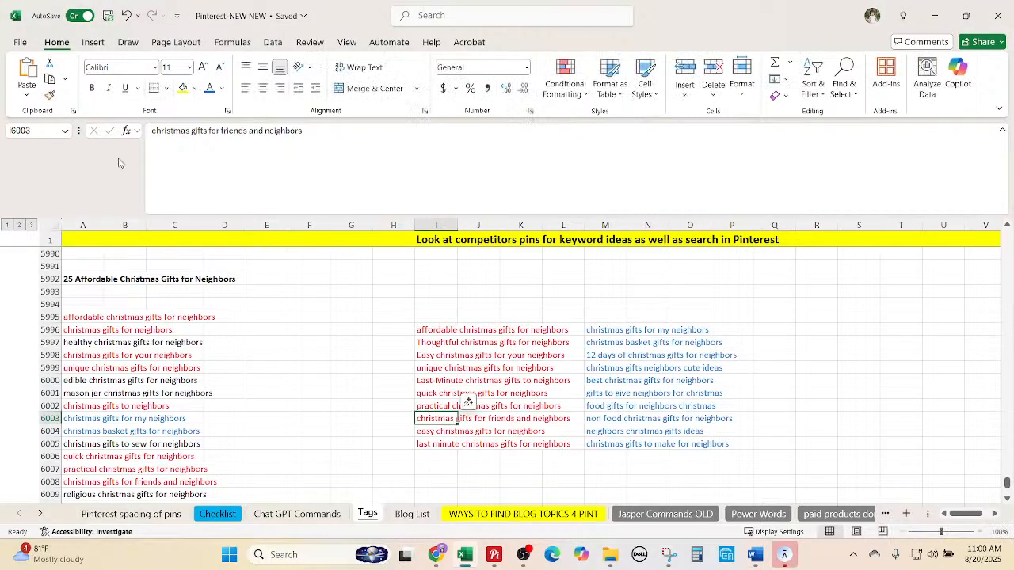
{"action": "left_click", "coordinate": [149, 131]}
{"action": "type", "text": "Budget-Friendly"}
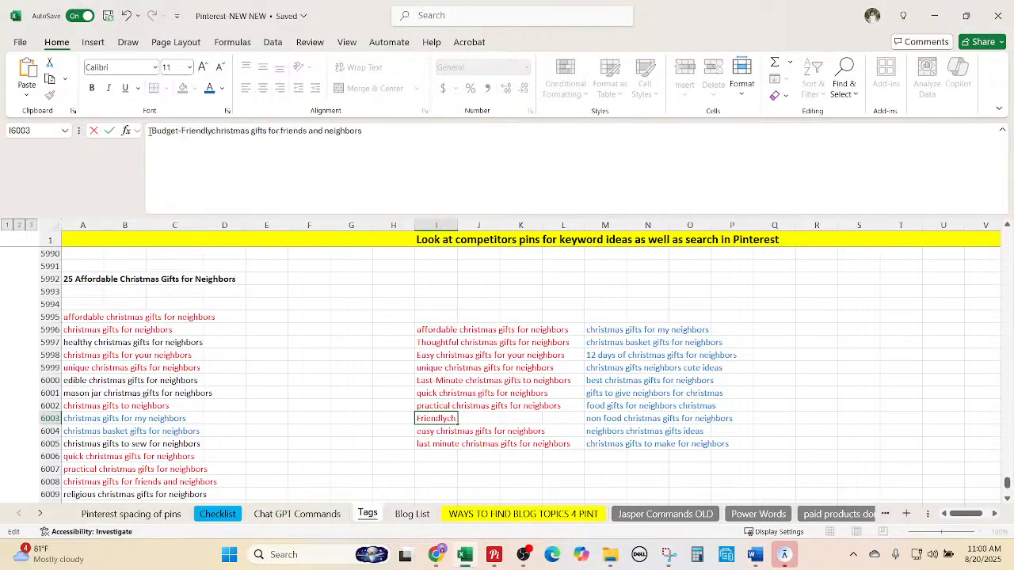
{"action": "left_click", "coordinate": [548, 340]}
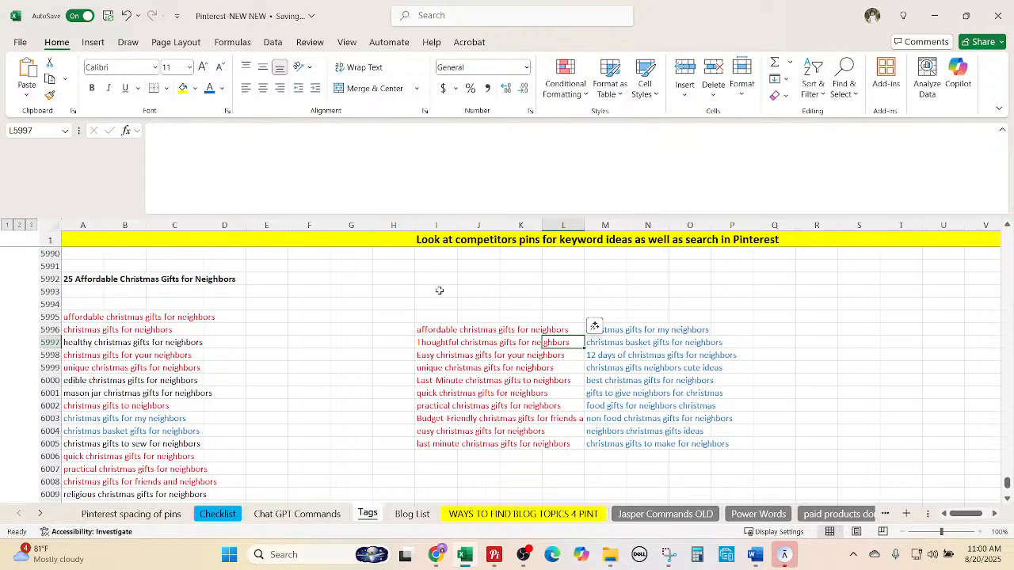
{"action": "left_click", "coordinate": [497, 375]}
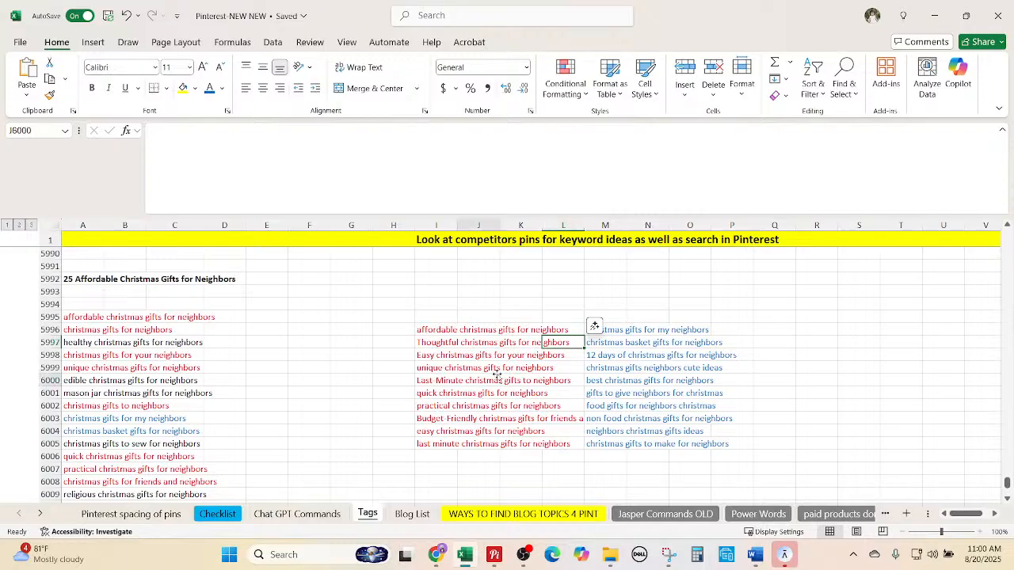
Copy the "Take these words" prompt from A5 of the Chat GPT Commands sheet and paste it into the ChatGPT message in Chrome.
{"action": "left_click", "coordinate": [324, 519]}
{"action": "left_click", "coordinate": [51, 292]}
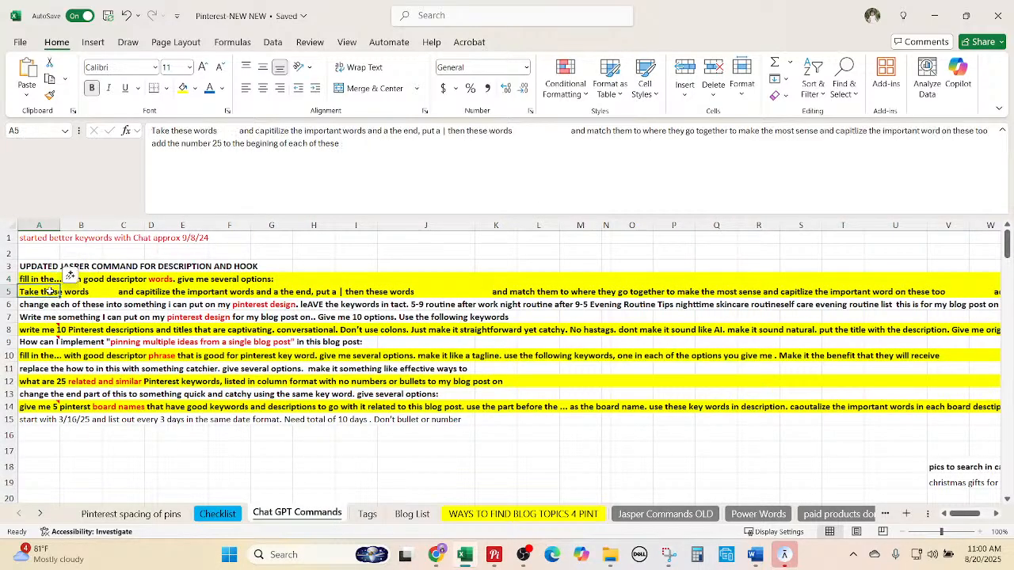
{"action": "key", "text": "ctrl+c"}
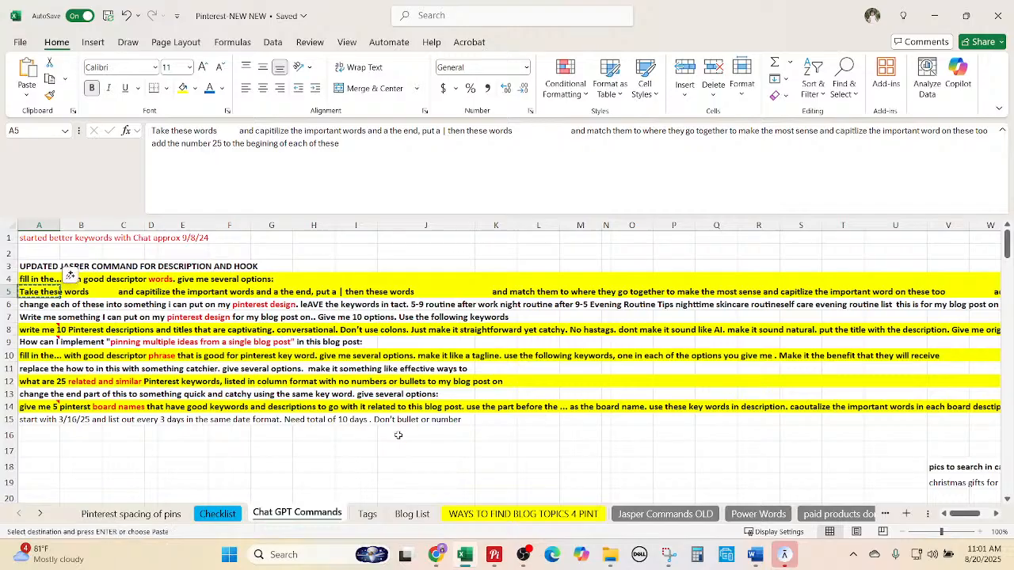
{"action": "mouse_move", "coordinate": [436, 556]}
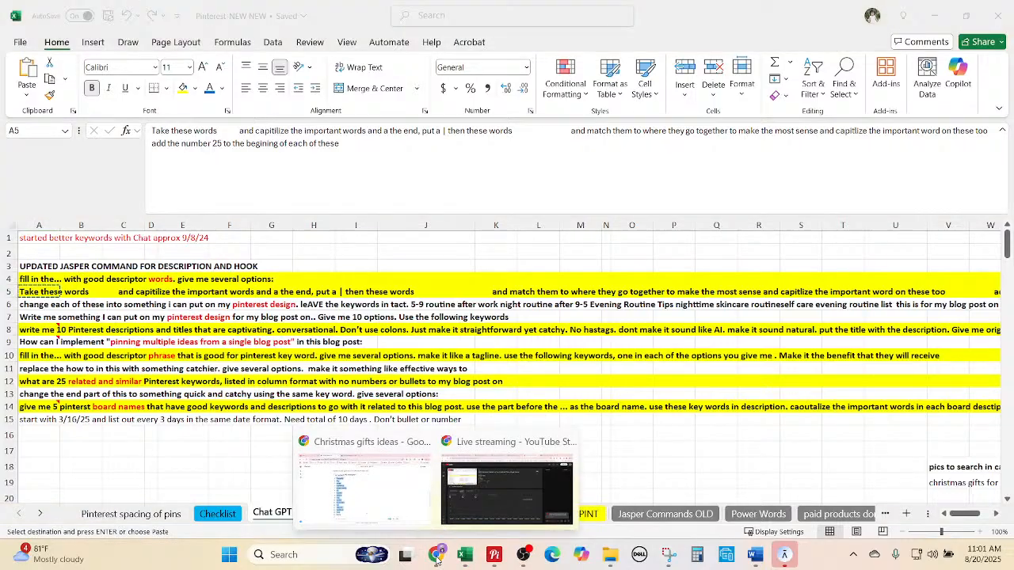
{"action": "left_click", "coordinate": [380, 501]}
{"action": "left_click", "coordinate": [380, 489]}
{"action": "key", "text": "ctrl+v"}
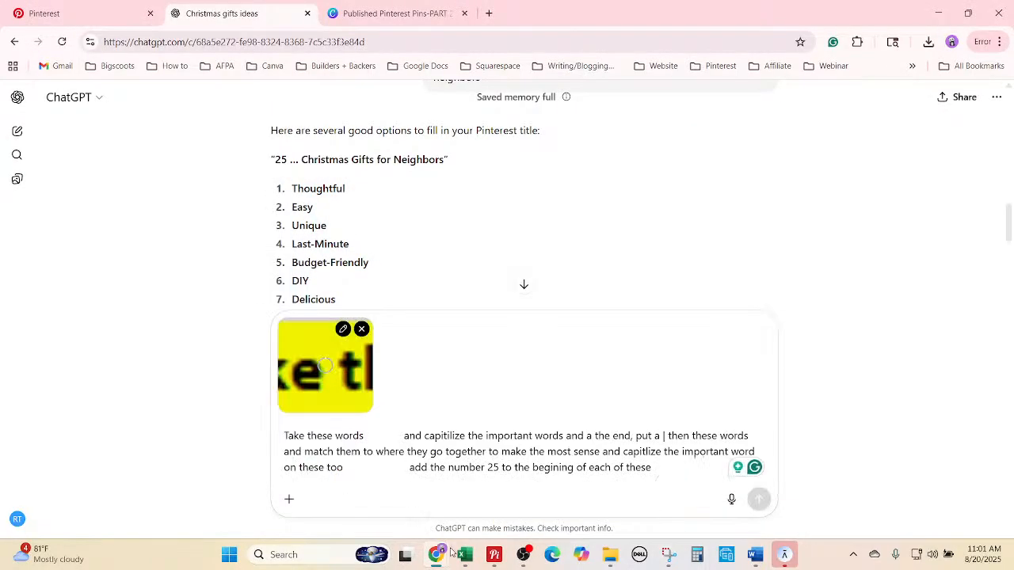
Copy the red keywords I5996:I6005 from Excel's Tags sheet and paste them after "Take these words" in the ChatGPT message.
{"action": "left_click", "coordinate": [465, 554]}
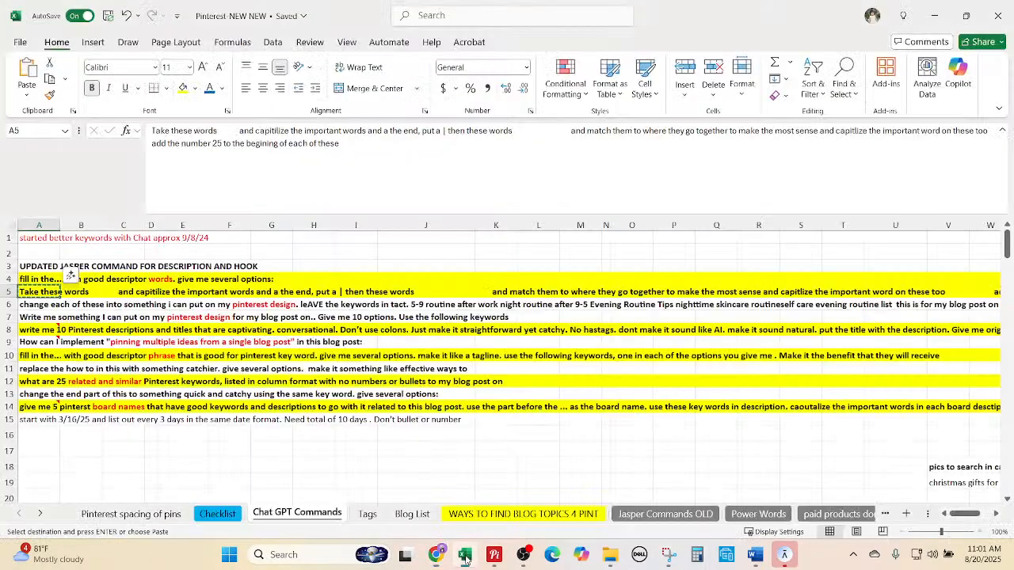
{"action": "left_click", "coordinate": [368, 513]}
{"action": "left_click", "coordinate": [416, 328]}
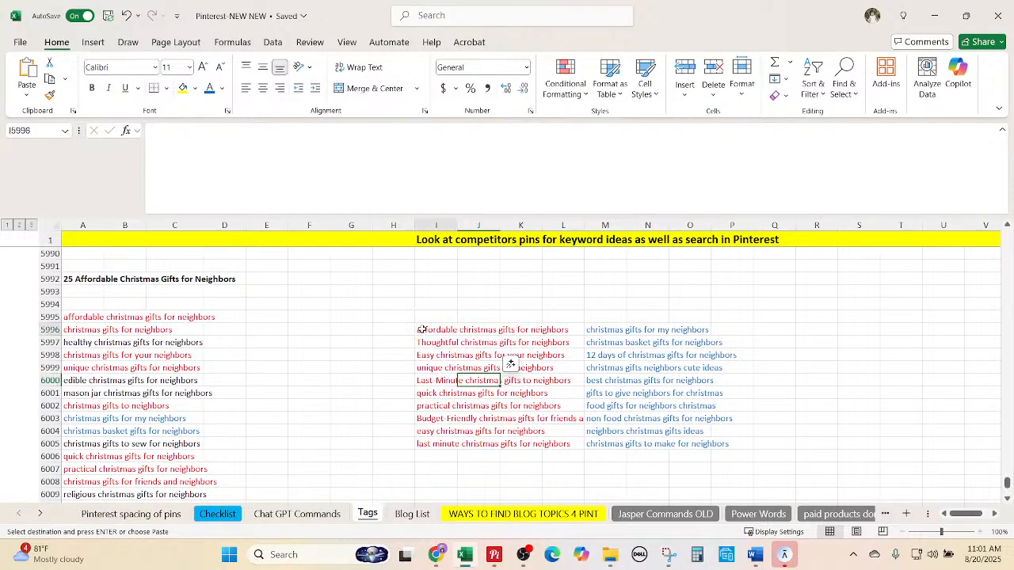
{"action": "key", "text": "ctrl+shift+Down"}
{"action": "key", "text": "ctrl+c"}
{"action": "mouse_move", "coordinate": [426, 561]}
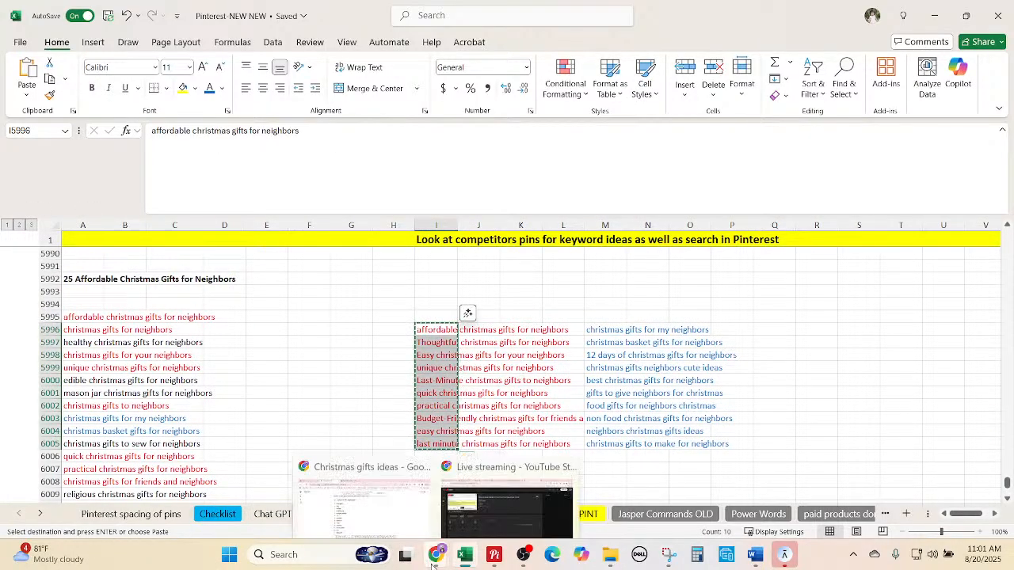
{"action": "left_click", "coordinate": [373, 495]}
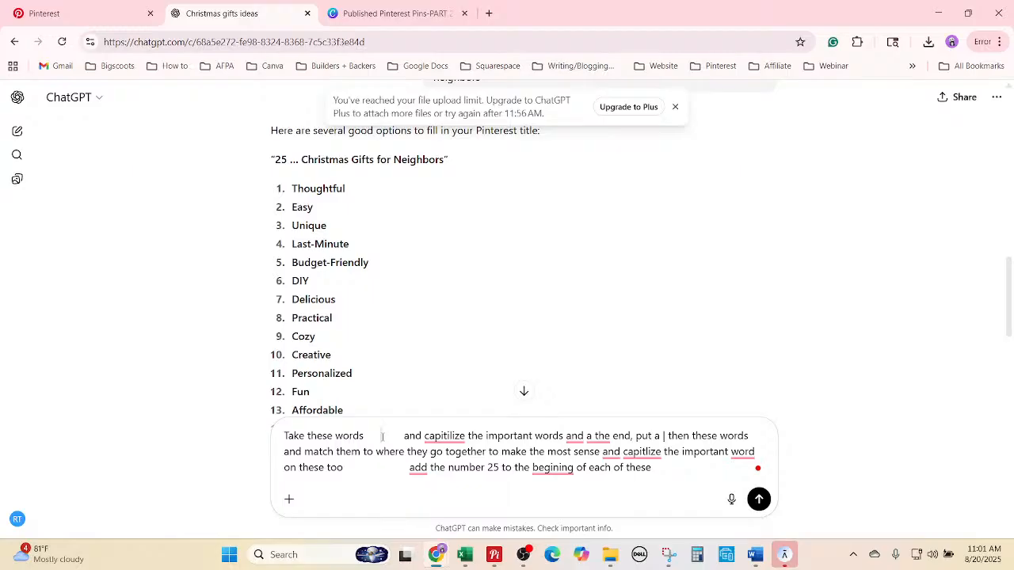
{"action": "key", "text": "ctrl+v"}
Paste Excel's blue keywords M5996:M6005 after "on these too" in the ChatGPT prompt, remove the attached image and send it.
{"action": "mouse_move", "coordinate": [435, 557]}
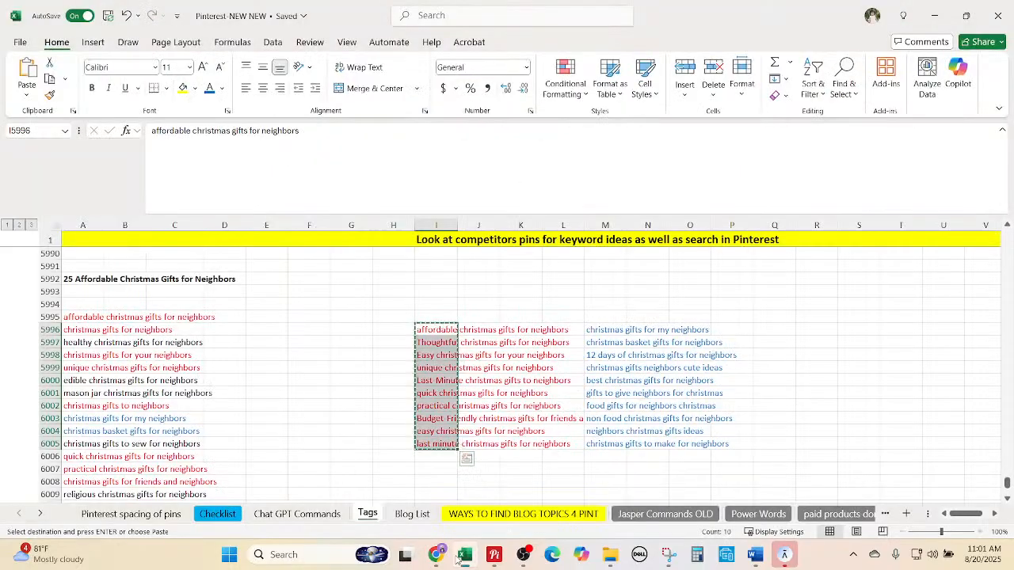
{"action": "left_click", "coordinate": [464, 557]}
{"action": "left_click_drag", "start_coordinate": [594, 329], "coordinate": [593, 443]}
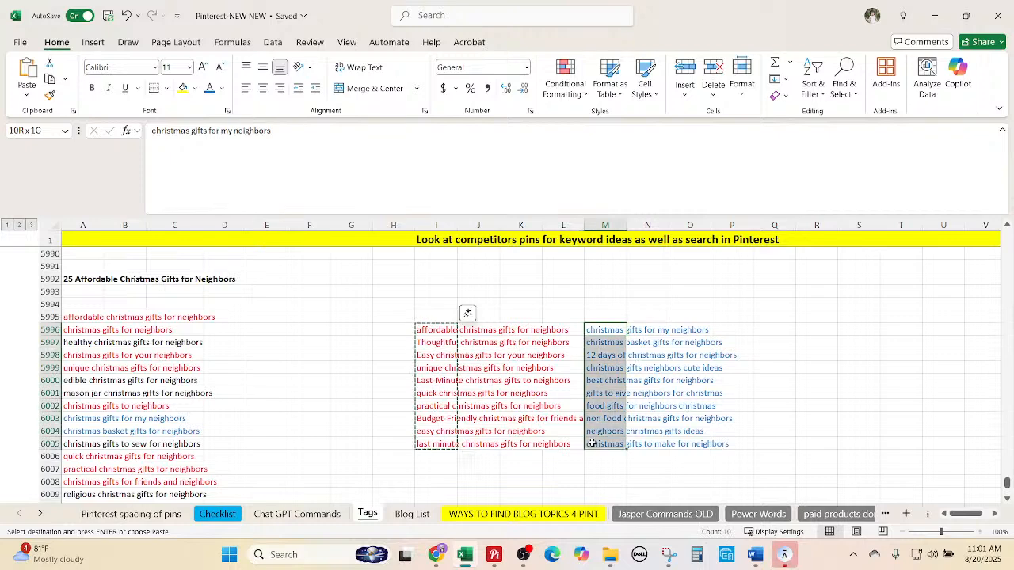
{"action": "key", "text": "ctrl+c"}
{"action": "mouse_move", "coordinate": [437, 557]}
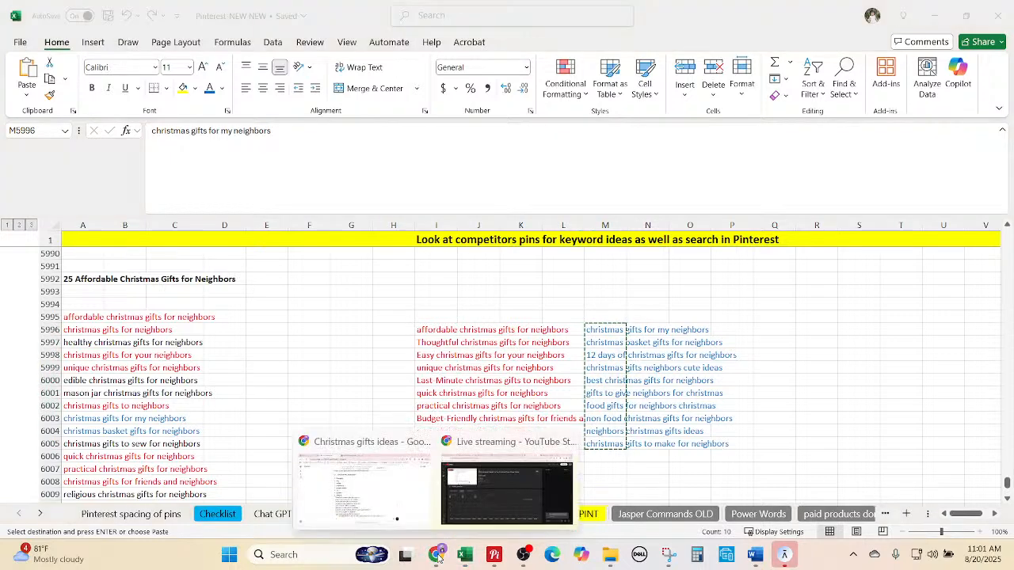
{"action": "left_click", "coordinate": [387, 501]}
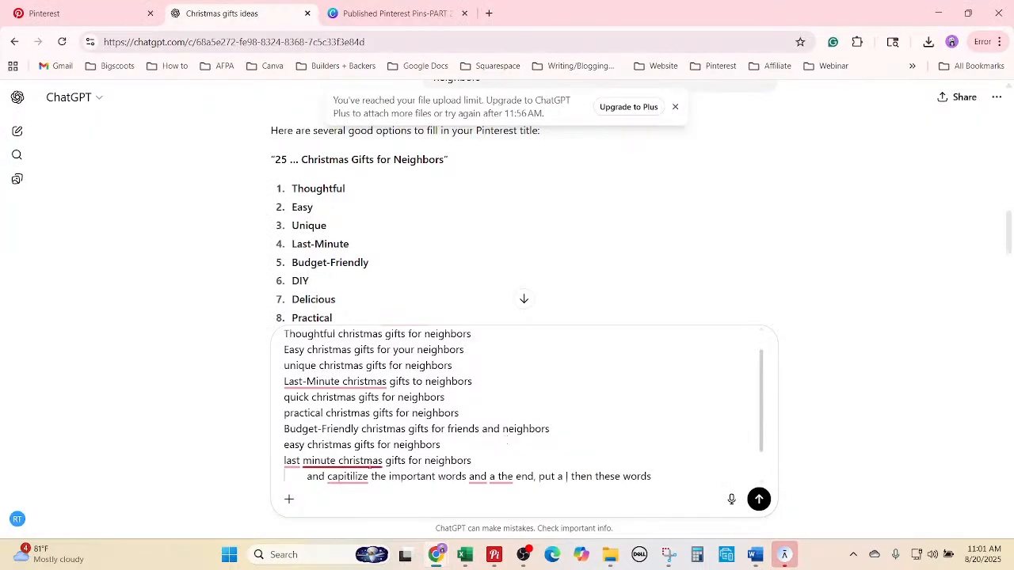
{"action": "scroll", "coordinate": [459, 432], "scroll_direction": "down", "scroll_amount": 1}
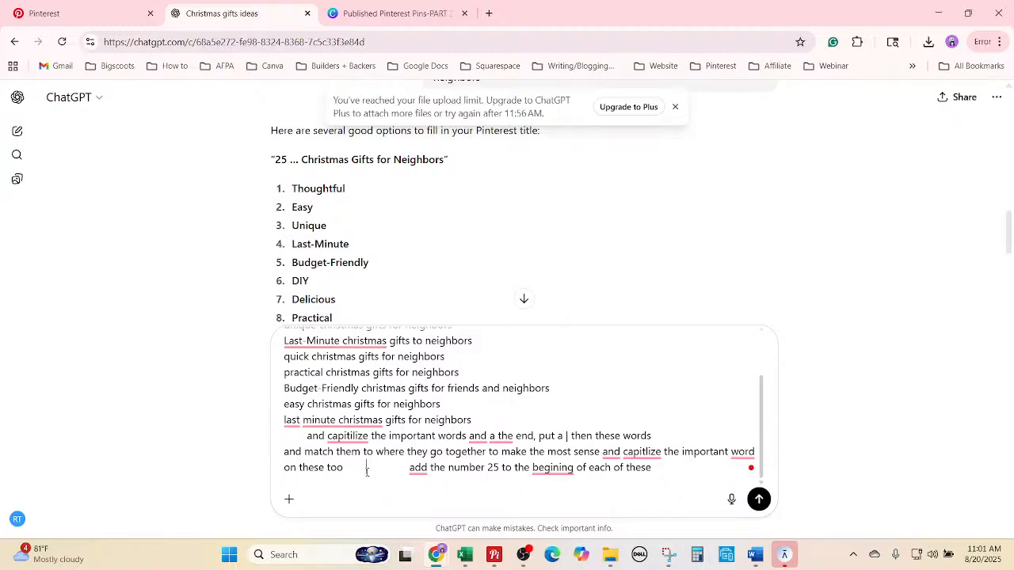
{"action": "key", "text": "ctrl+v"}
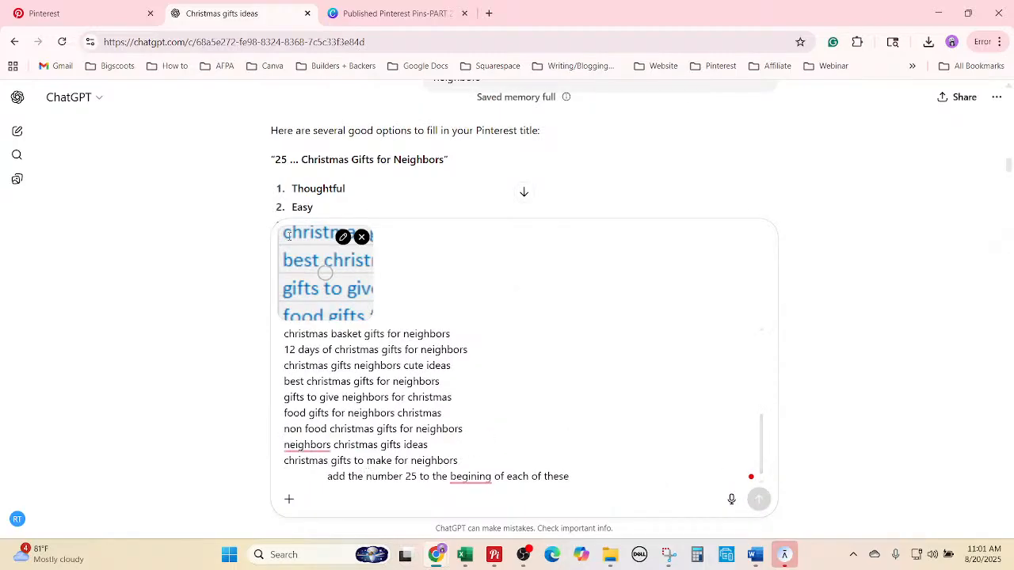
{"action": "left_click", "coordinate": [361, 238]}
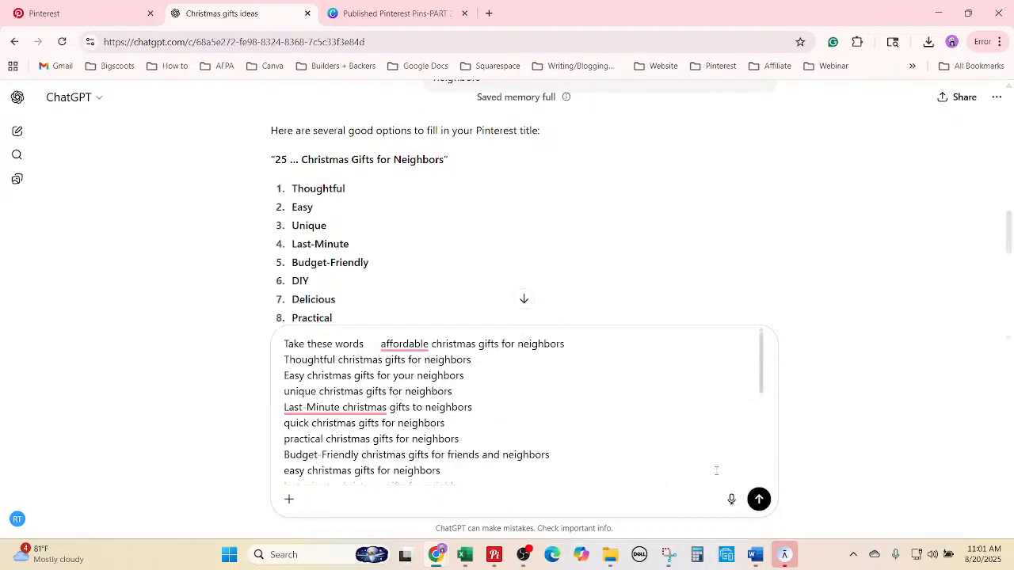
{"action": "left_click", "coordinate": [756, 498]}
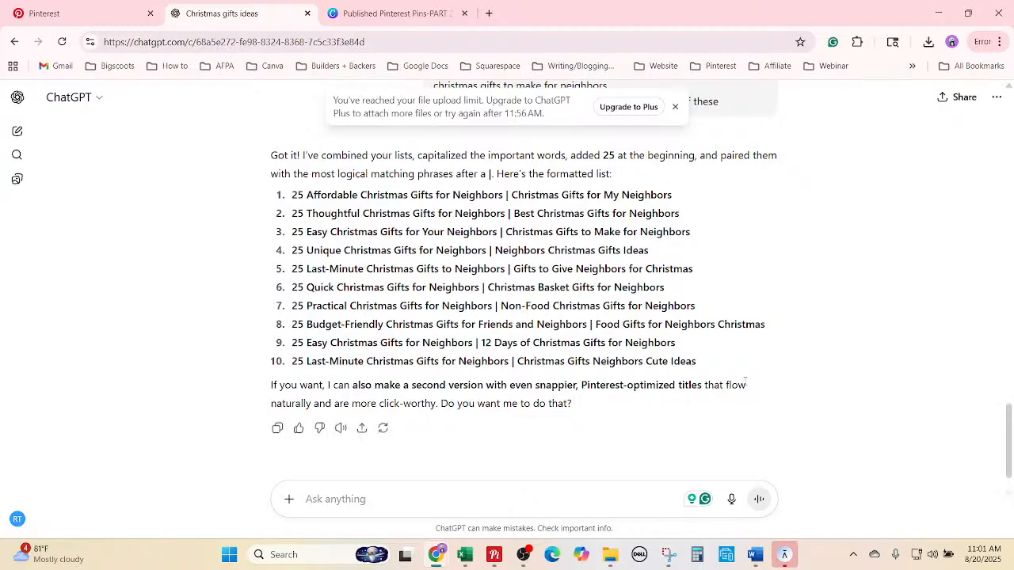
Copy ChatGPT's ten paired "25 ..." titles and paste them into Excel's Chat GPT Commands sheet starting at B30.
{"action": "left_click_drag", "start_coordinate": [743, 372], "coordinate": [292, 195]}
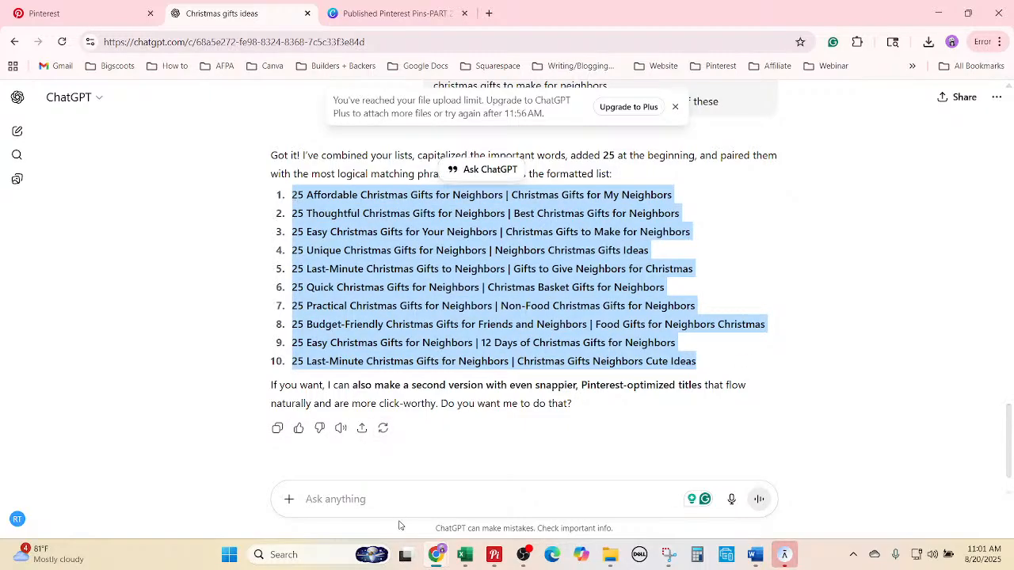
{"action": "left_click", "coordinate": [465, 555]}
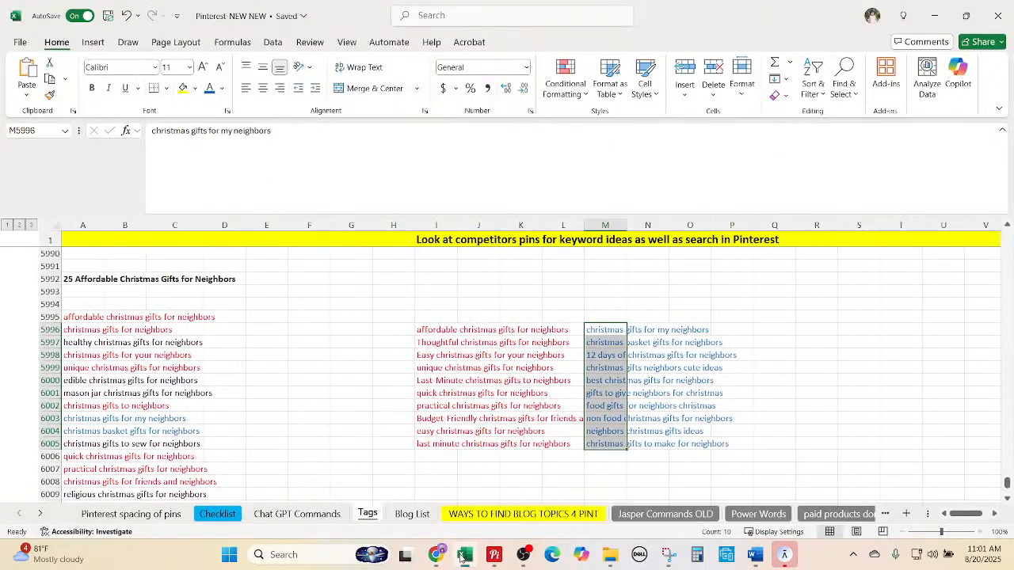
{"action": "left_click", "coordinate": [326, 516]}
{"action": "scroll", "coordinate": [218, 433], "scroll_direction": "down", "scroll_amount": 6}
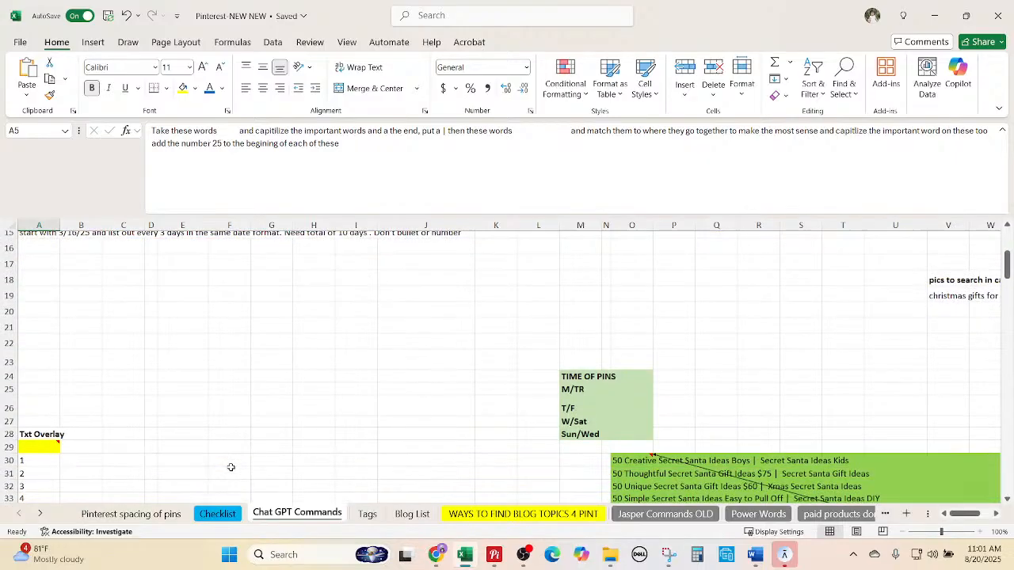
{"action": "right_click", "coordinate": [82, 382]}
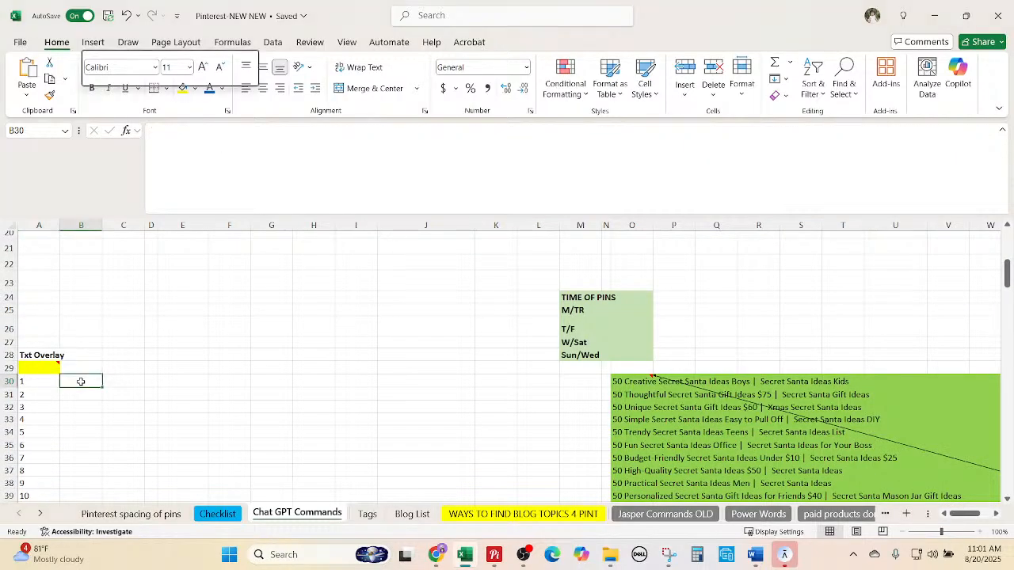
{"action": "left_click", "coordinate": [133, 190]}
Move the "25 Thoughtful Christmas Gifts for Neighbors" title from B32 up to B31.
{"action": "scroll", "coordinate": [84, 325], "scroll_direction": "down", "scroll_amount": 2}
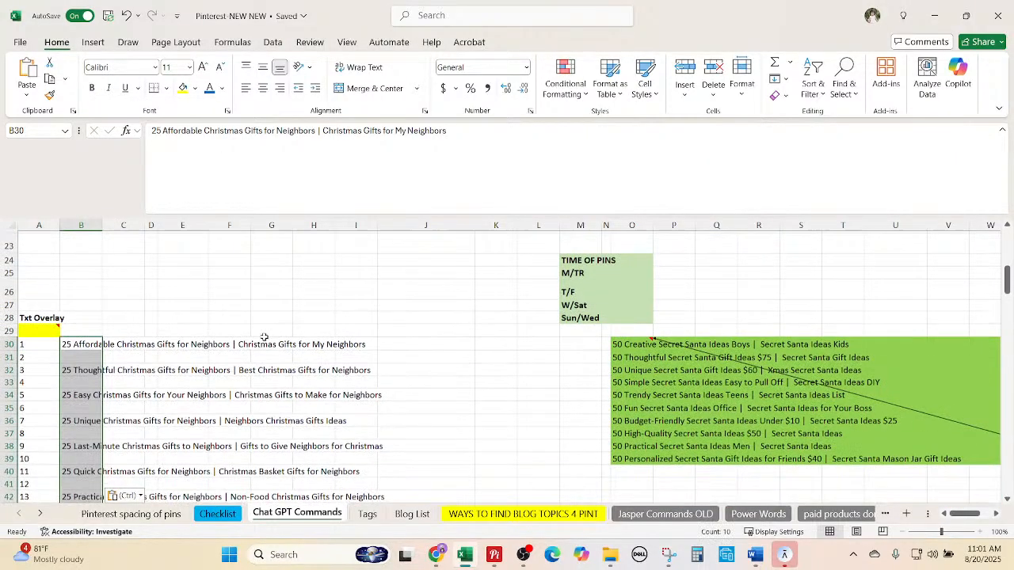
{"action": "left_click", "coordinate": [82, 331]}
{"action": "key", "text": "ctrl+c"}
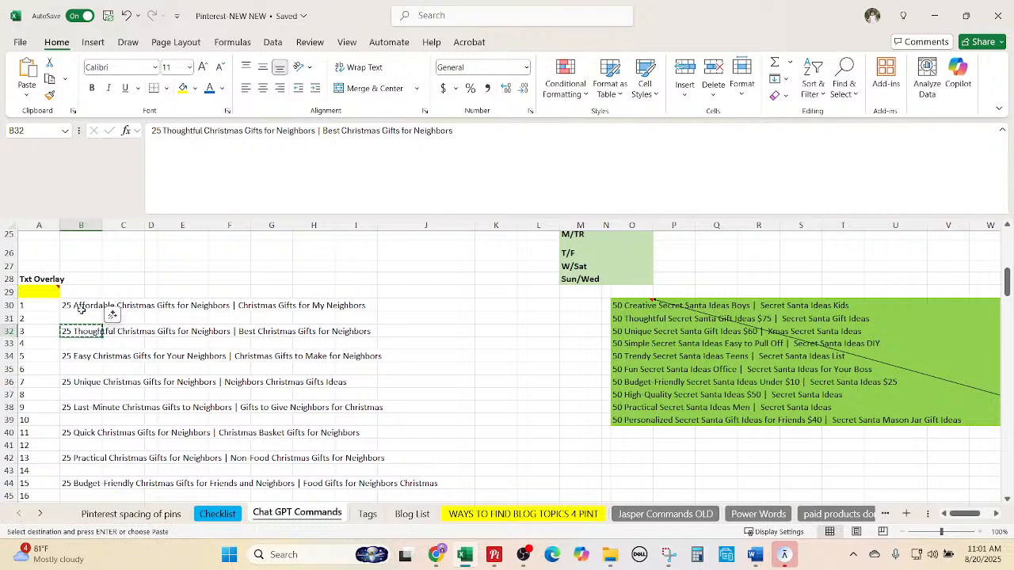
{"action": "left_click", "coordinate": [83, 306]}
{"action": "left_click", "coordinate": [85, 317]}
{"action": "key", "text": "ctrl+v"}
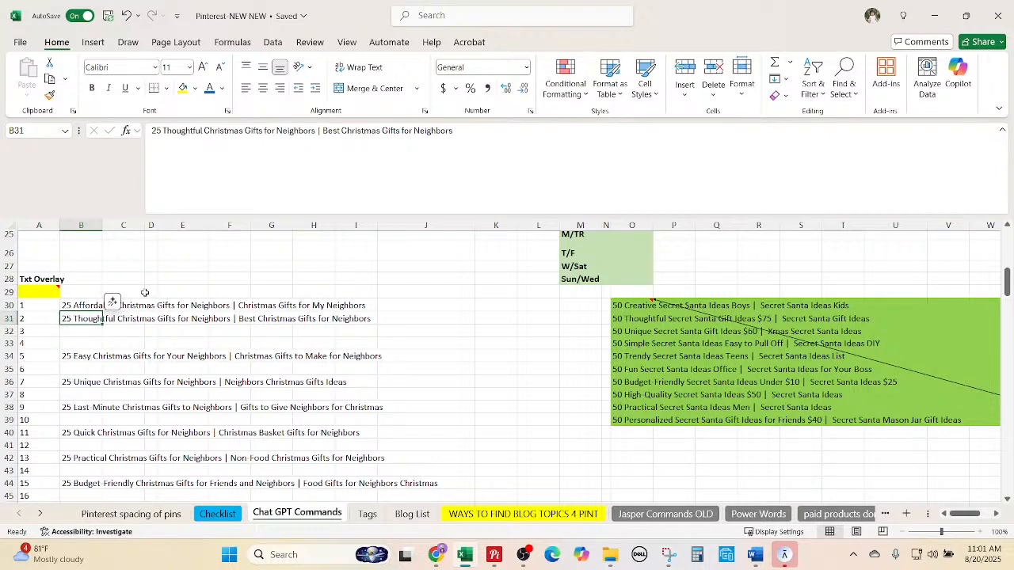
Move the "25 Easy Christmas Gifts for Your Neighbors" title to B32 and the "25 Unique" title to B33.
{"action": "left_click", "coordinate": [71, 356]}
{"action": "key", "text": "ctrl+x"}
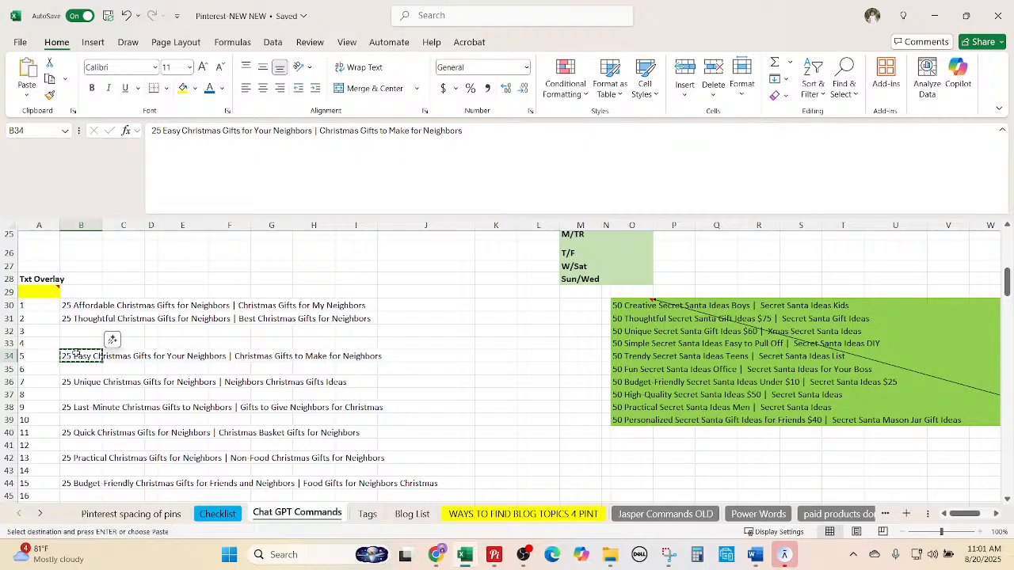
{"action": "key", "text": "Up"}
{"action": "key", "text": "Up"}
{"action": "key", "text": "ctrl+v"}
{"action": "left_click", "coordinate": [79, 382]}
{"action": "key", "text": "ctrl+x"}
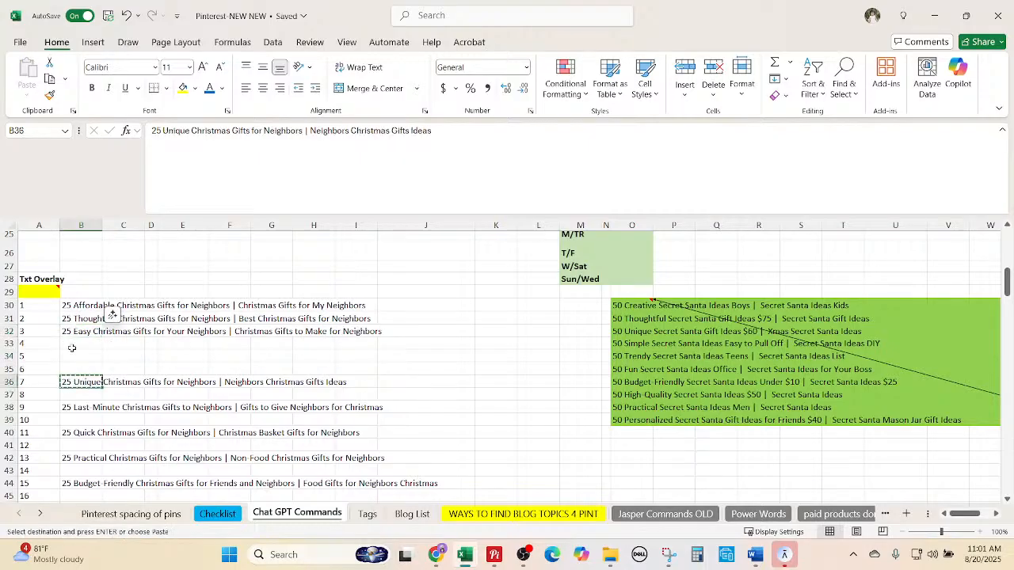
{"action": "key", "text": "Up"}
{"action": "key", "text": "Up"}
{"action": "key", "text": "Up"}
{"action": "key", "text": "ctrl+v"}
Move the "25 Last-Minute Christmas Gifts to Neighbors" title to B34 and the "25 Quick" title to B35.
{"action": "left_click", "coordinate": [73, 409]}
{"action": "key", "text": "ctrl+x"}
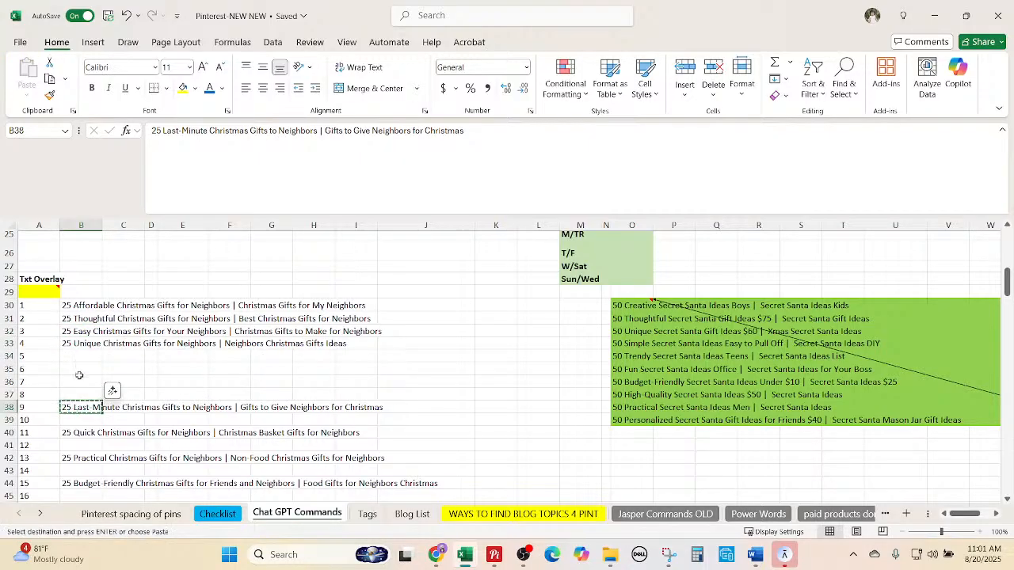
{"action": "key", "text": "Up"}
{"action": "key", "text": "Up"}
{"action": "key", "text": "Up"}
{"action": "key", "text": "Up"}
{"action": "key", "text": "ctrl+v"}
{"action": "left_click", "coordinate": [79, 432]}
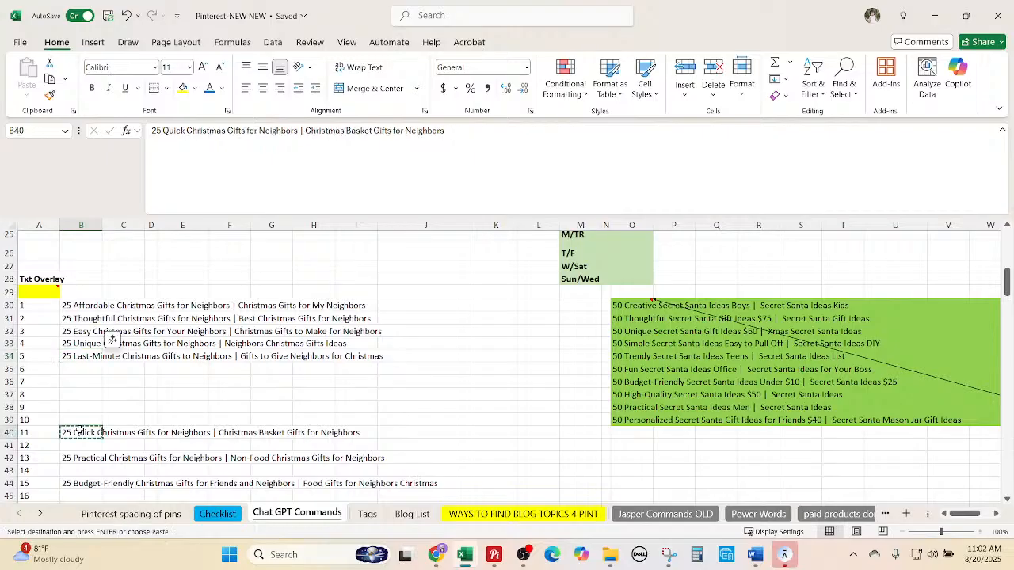
{"action": "key", "text": "ctrl+x"}
{"action": "left_click", "coordinate": [91, 369]}
{"action": "key", "text": "ctrl+v"}
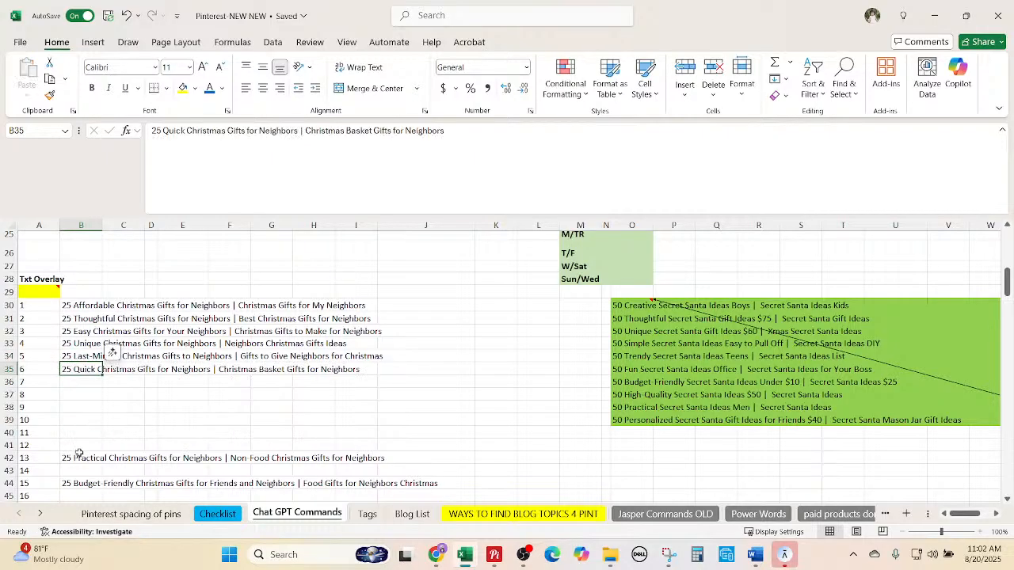
Move the "25 Practical" title to B36 and the "25 Budget-Friendly" title to B37.
{"action": "left_click", "coordinate": [79, 457]}
{"action": "key", "text": "ctrl+x"}
{"action": "left_click", "coordinate": [84, 379]}
{"action": "key", "text": "ctrl+v"}
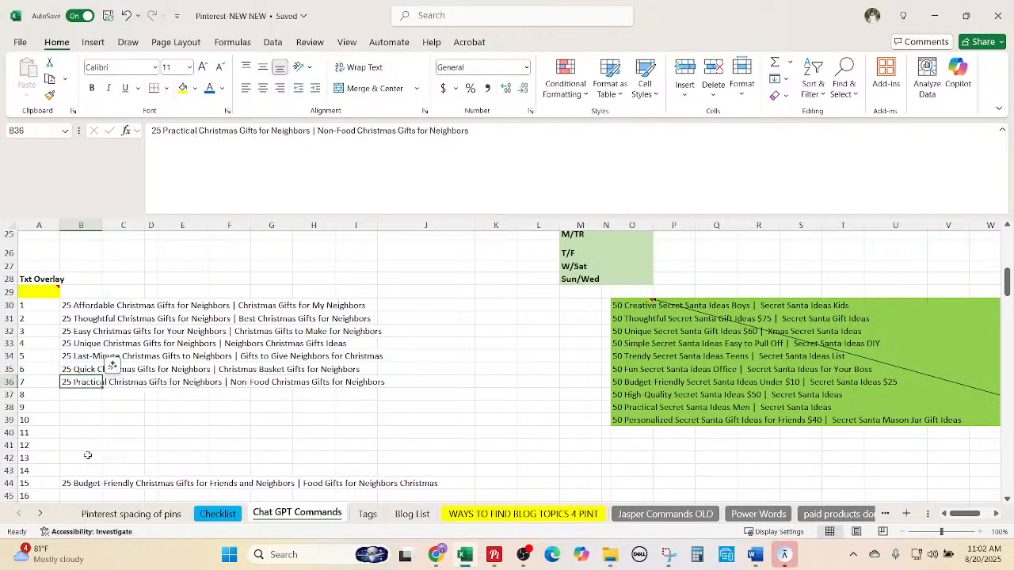
{"action": "left_click", "coordinate": [75, 481]}
{"action": "key", "text": "ctrl+x"}
{"action": "left_click", "coordinate": [90, 393]}
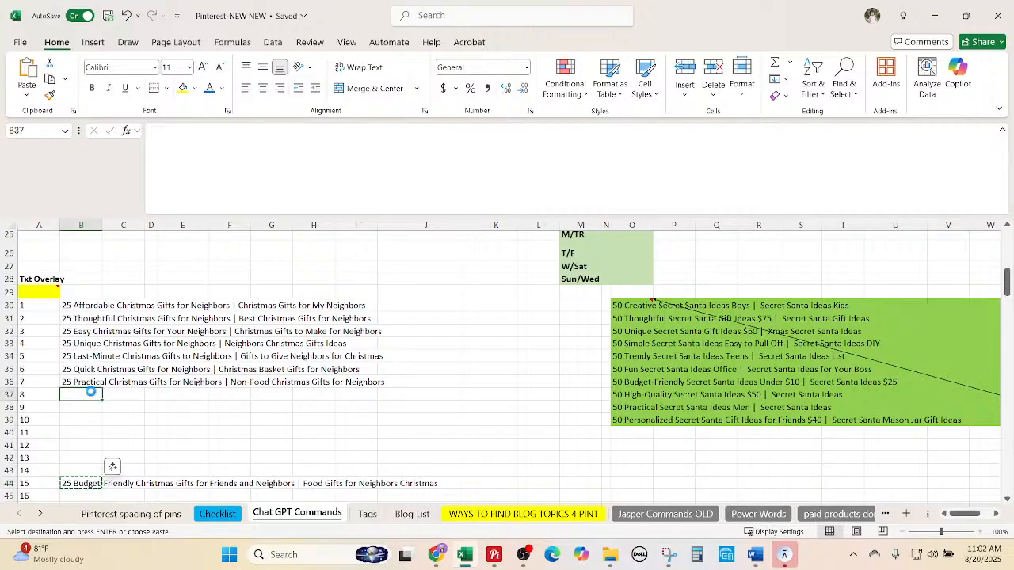
{"action": "key", "text": "ctrl+v"}
Move the "25 Easy Christmas Gifts for Neighbors" title to B38 and the last "25 Last-Minute" title to B39.
{"action": "scroll", "coordinate": [123, 411], "scroll_direction": "down", "scroll_amount": 3}
{"action": "left_click", "coordinate": [89, 395]}
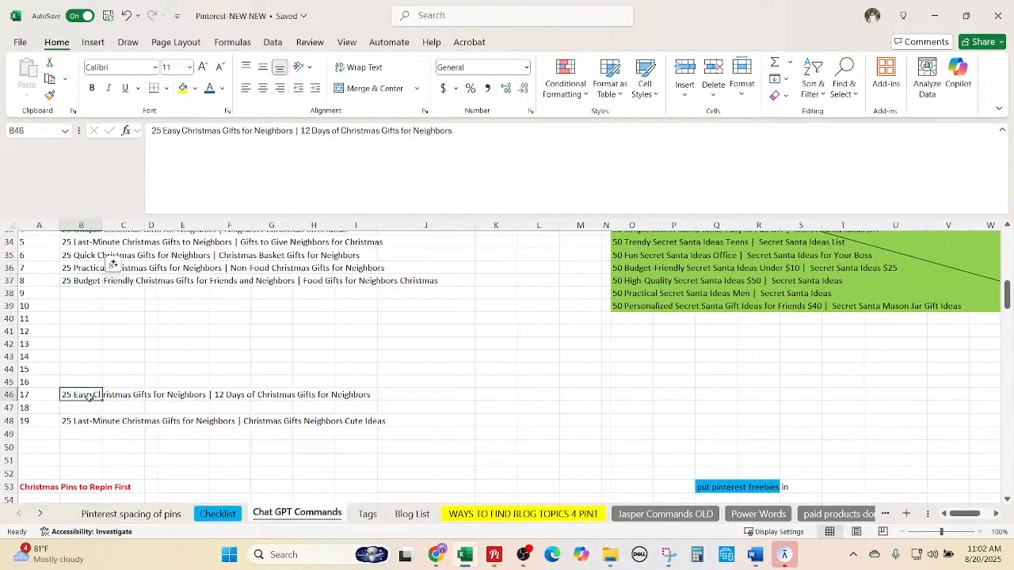
{"action": "key", "text": "ctrl+x"}
{"action": "left_click", "coordinate": [88, 293]}
{"action": "key", "text": "ctrl+v"}
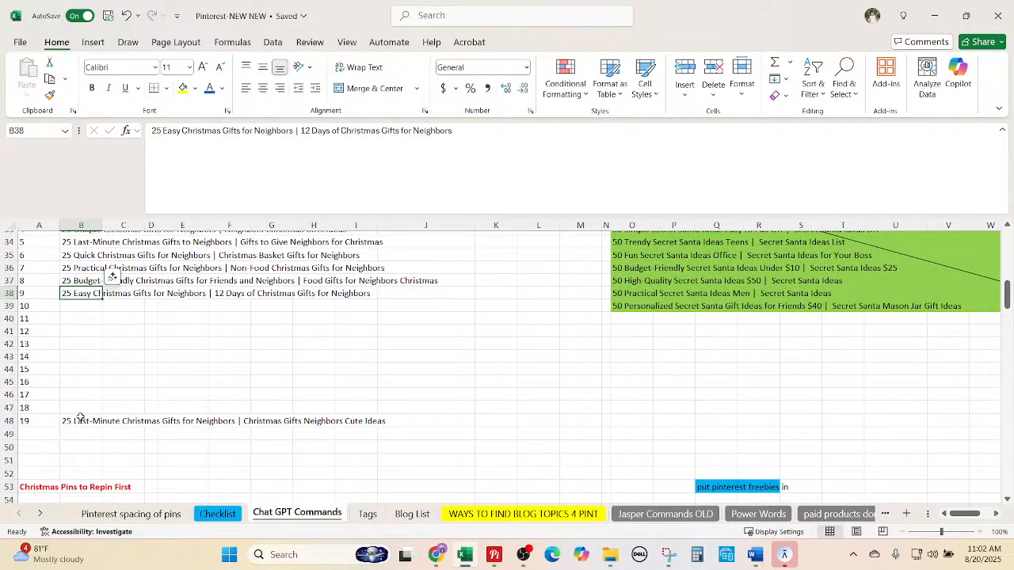
{"action": "left_click", "coordinate": [80, 420]}
{"action": "key", "text": "ctrl+x"}
{"action": "left_click", "coordinate": [86, 307]}
{"action": "key", "text": "ctrl+v"}
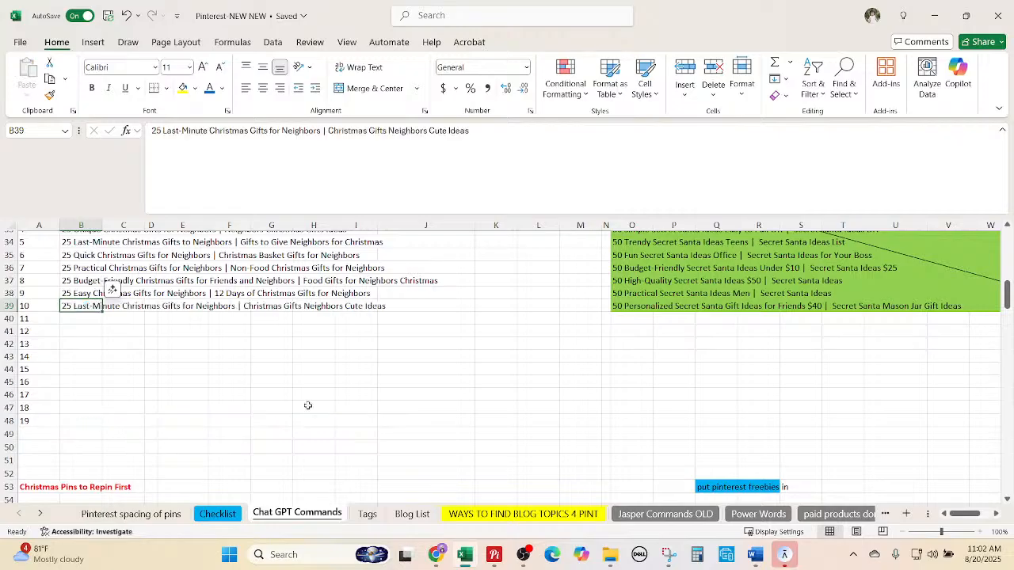
{"action": "scroll", "coordinate": [309, 406], "scroll_direction": "up", "scroll_amount": 2}
{"action": "scroll", "coordinate": [311, 408], "scroll_direction": "up", "scroll_amount": 1}
{"action": "left_click", "coordinate": [310, 407]}
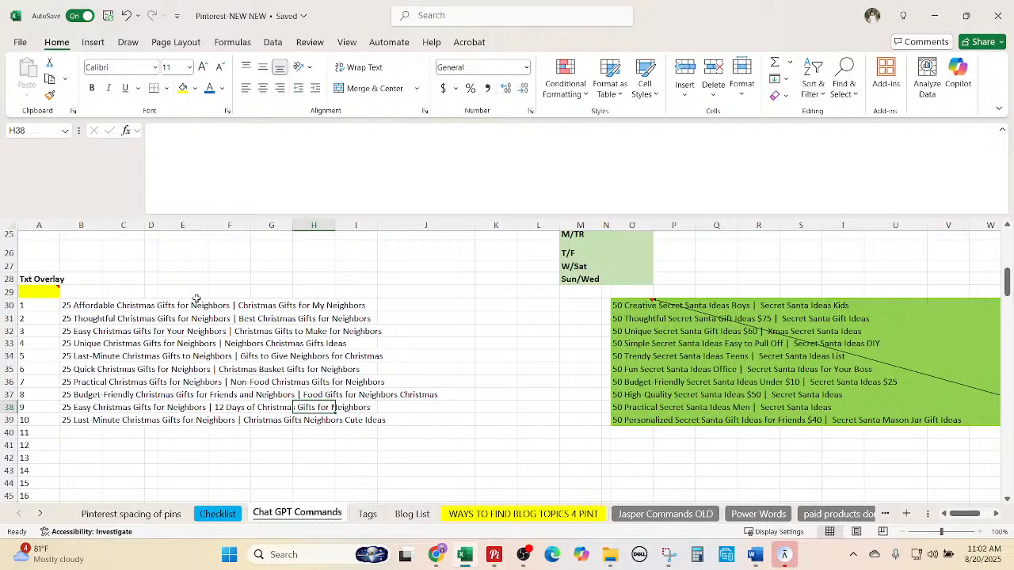
{"action": "left_click", "coordinate": [416, 380]}
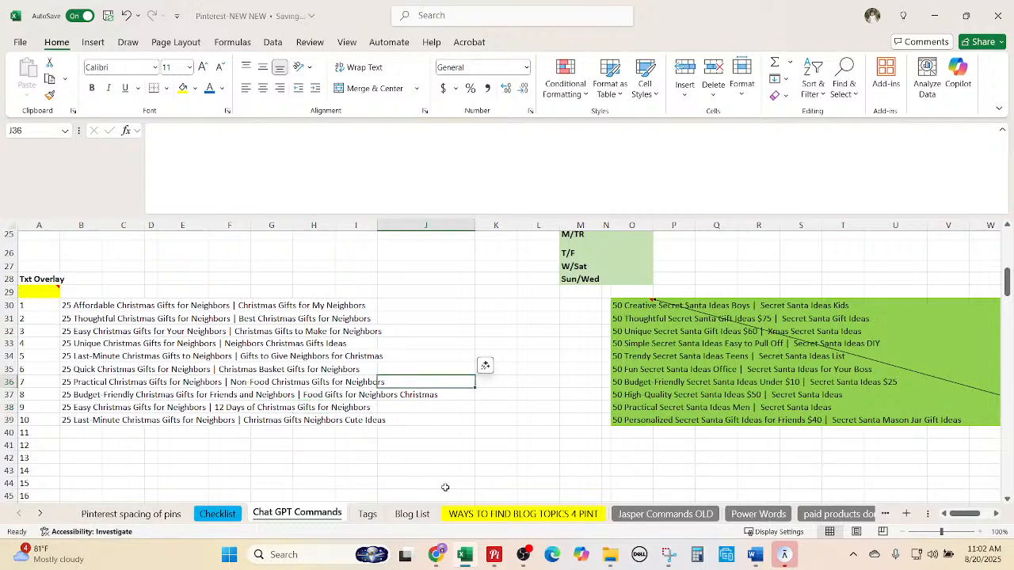
Switch to Canva's published pins folder in Chrome and make a copy of the "70 Affordable Family Christmas Gifts" design.
{"action": "left_click", "coordinate": [435, 562]}
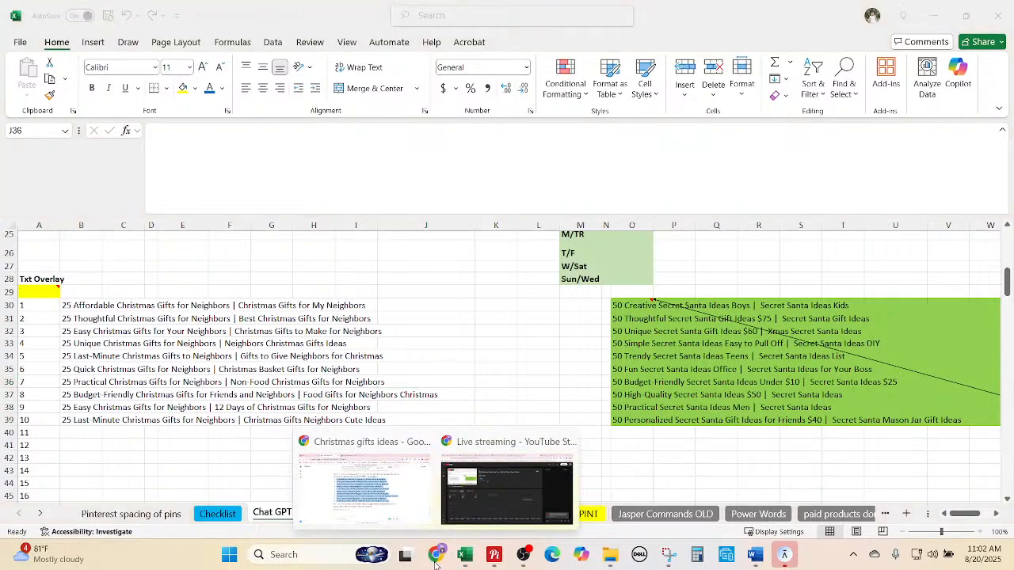
{"action": "left_click", "coordinate": [362, 484]}
{"action": "left_click", "coordinate": [409, 5]}
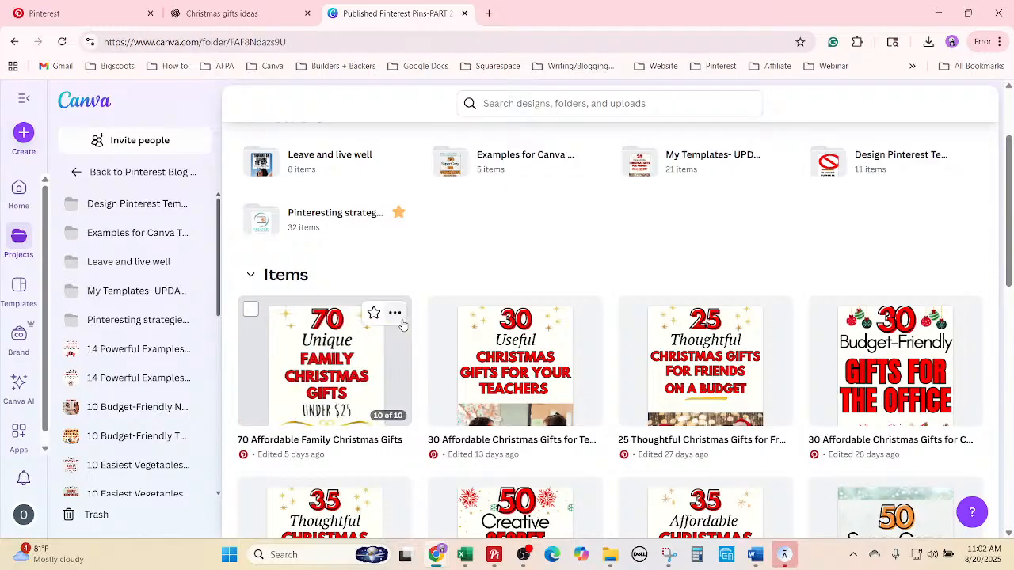
{"action": "scroll", "coordinate": [552, 285], "scroll_direction": "down", "scroll_amount": 1}
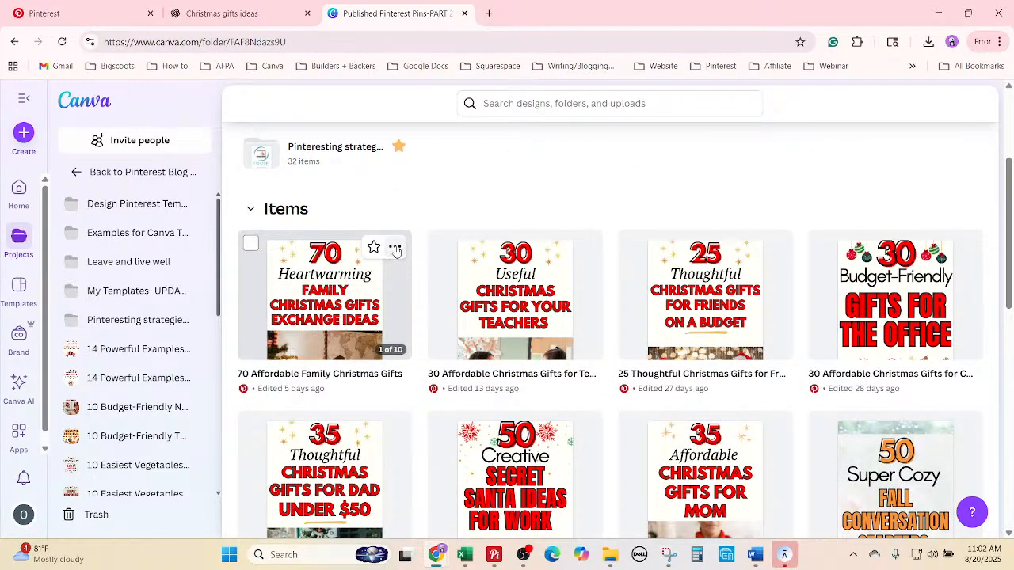
{"action": "left_click", "coordinate": [395, 249]}
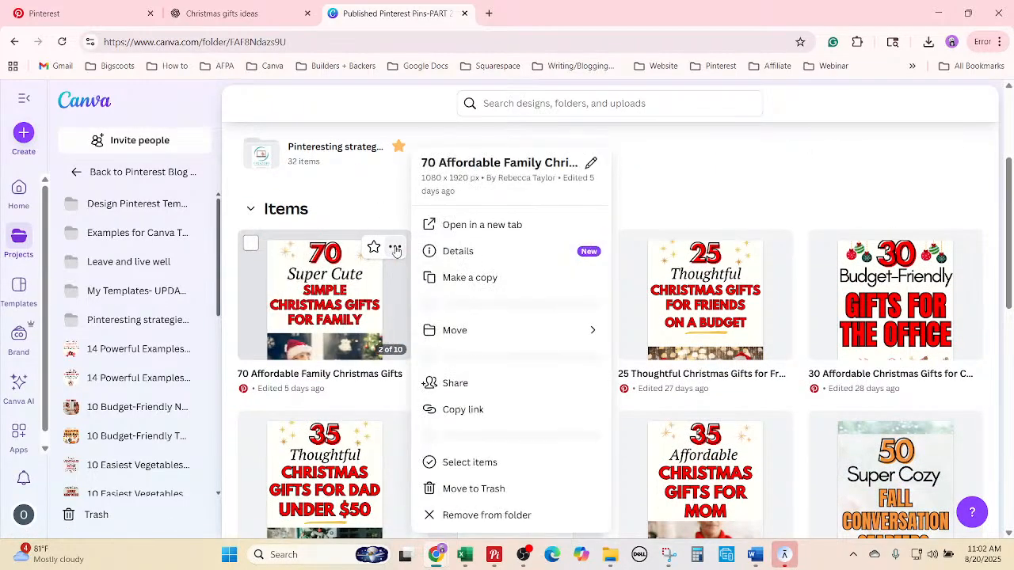
{"action": "left_click", "coordinate": [456, 285]}
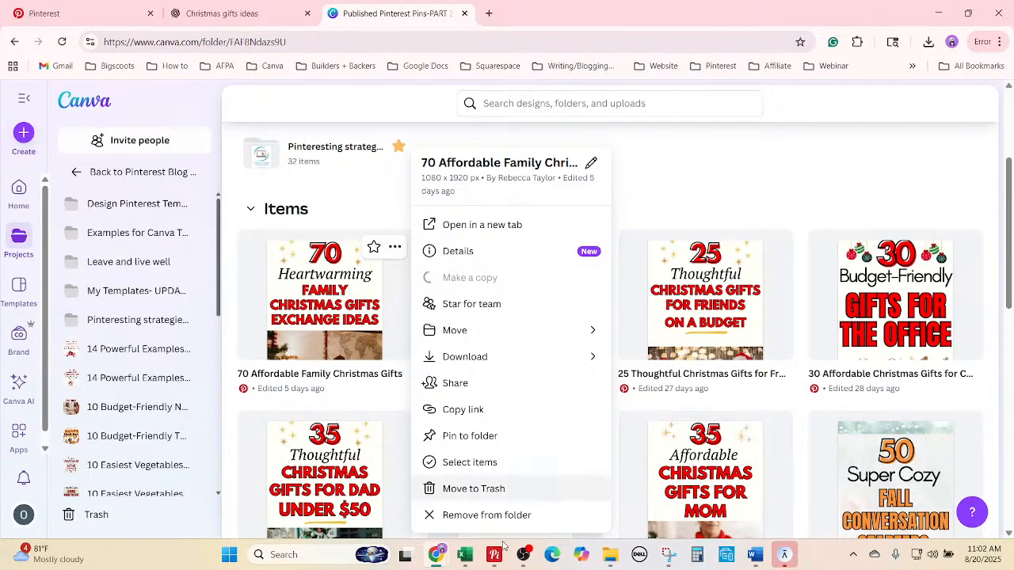
Switch to Excel and copy the title "25 Affordable Christmas Gifts for Neighbors" from A5992 of the Tags sheet.
{"action": "left_click", "coordinate": [467, 554]}
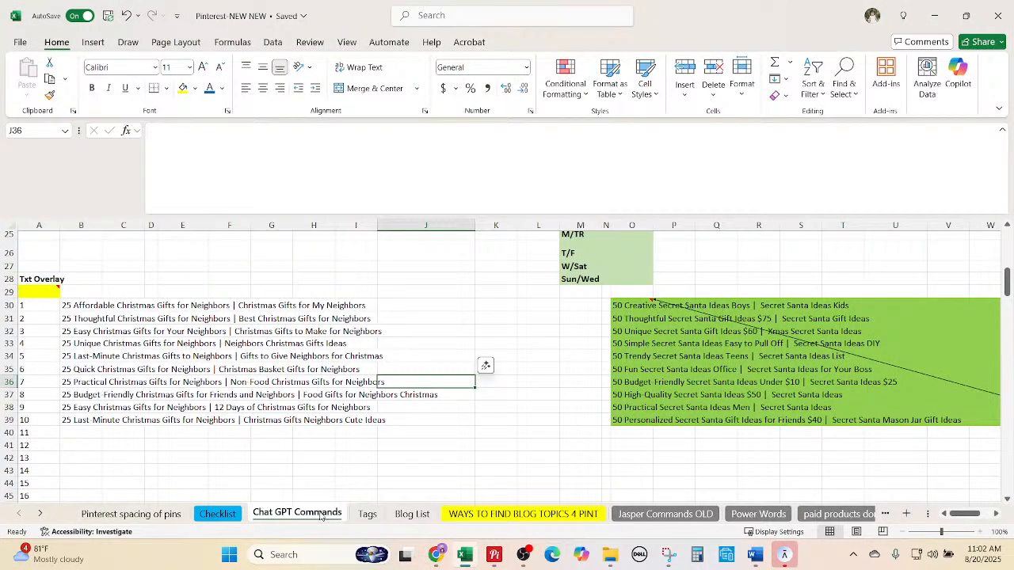
{"action": "left_click", "coordinate": [368, 514]}
{"action": "left_click", "coordinate": [75, 266]}
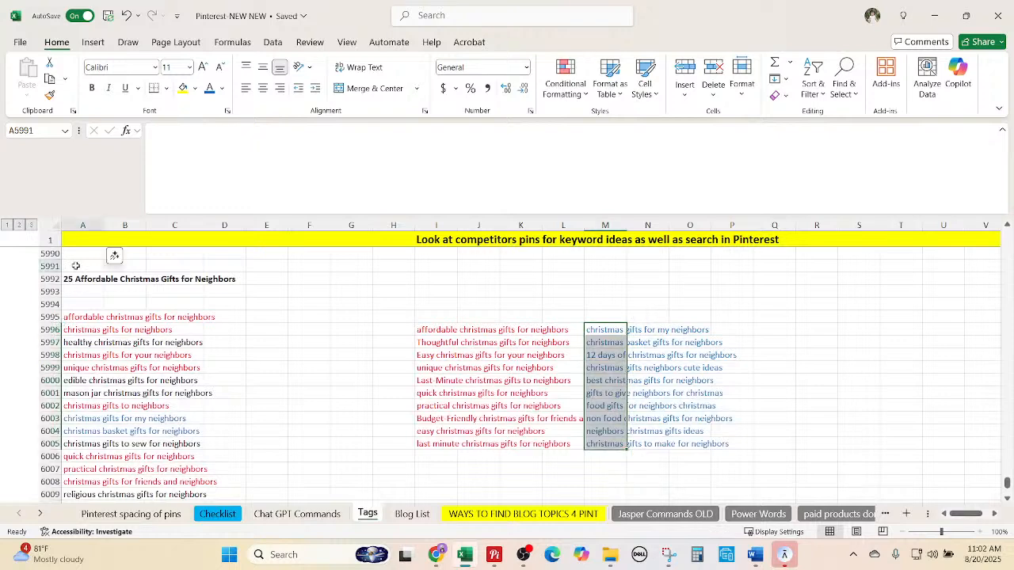
{"action": "left_click", "coordinate": [76, 279]}
{"action": "left_click_drag", "start_coordinate": [316, 131], "coordinate": [149, 126]}
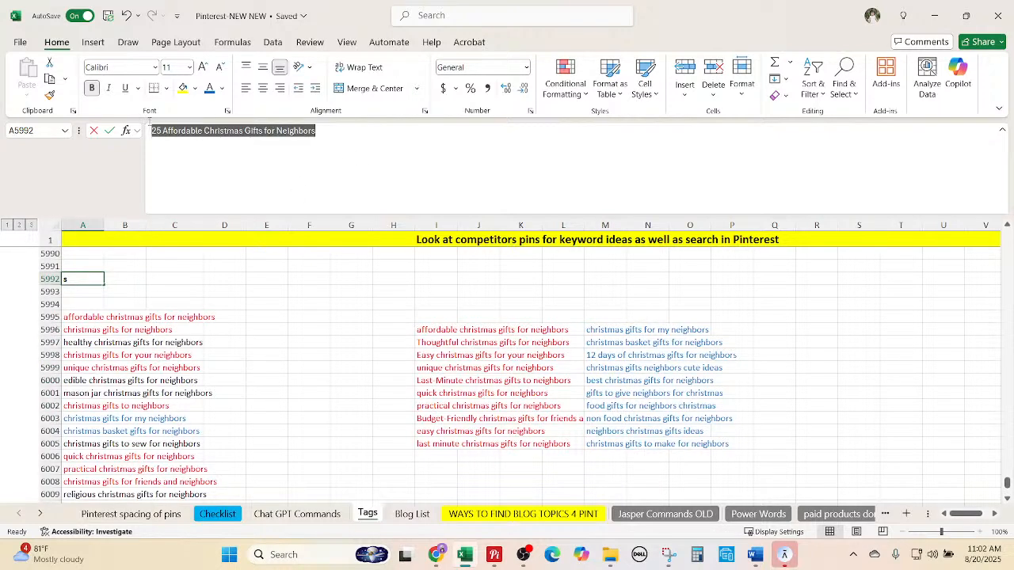
Return to the Canva folder in Chrome and rename the copied design "25 Affordable Christmas Gifts for Neighbors".
{"action": "left_click", "coordinate": [435, 555]}
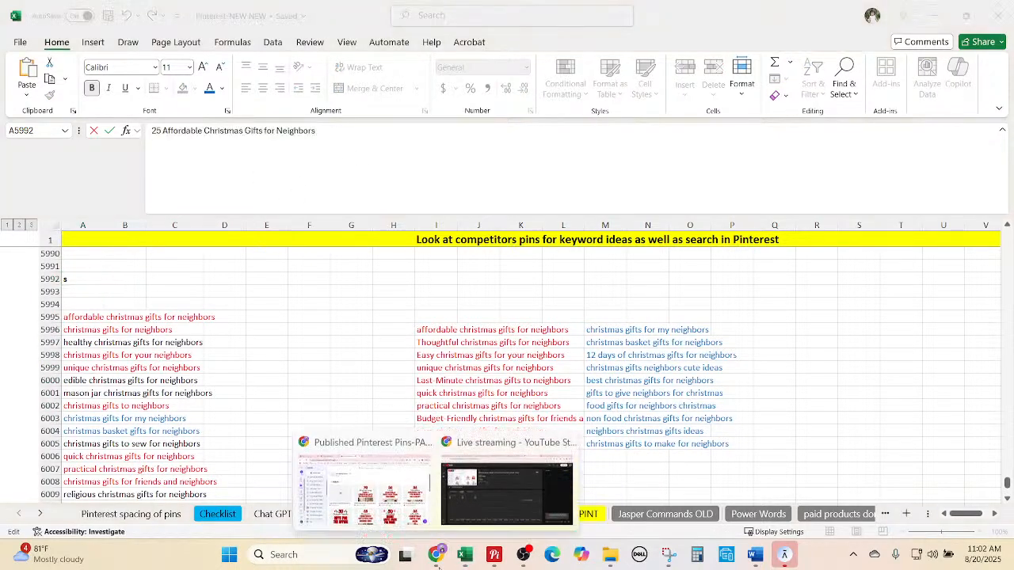
{"action": "left_click", "coordinate": [376, 485]}
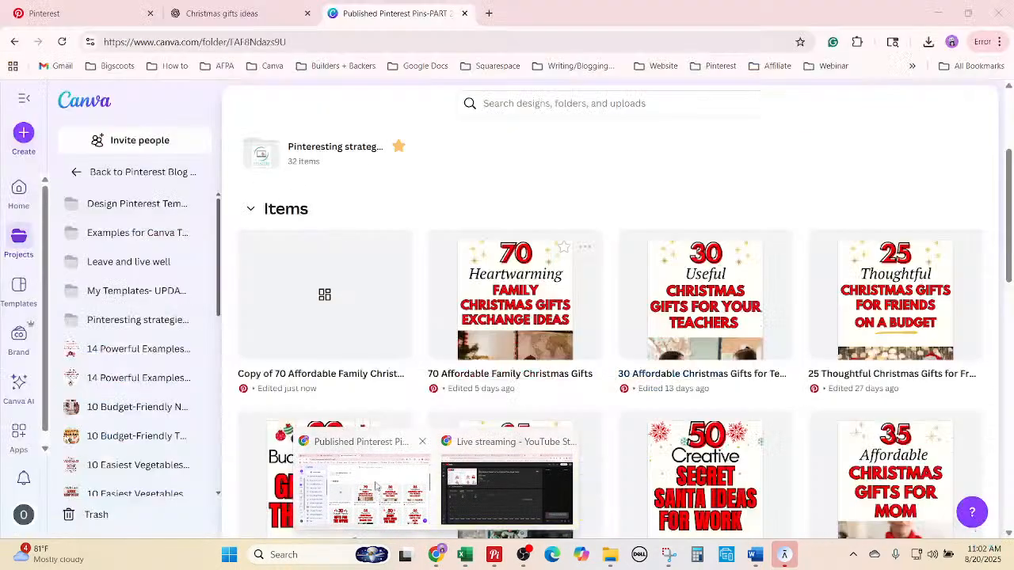
{"action": "left_click", "coordinate": [285, 373]}
{"action": "key", "text": "ctrl+v"}
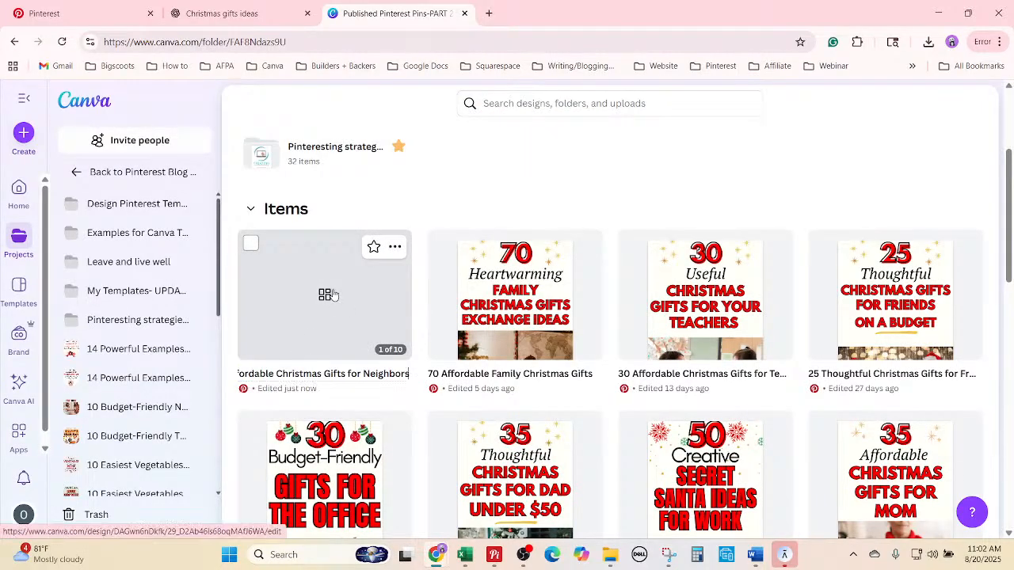
Open the "25 Affordable Christmas Gifts for Neighbors" design for editing at its first page.
{"action": "left_click", "coordinate": [332, 294]}
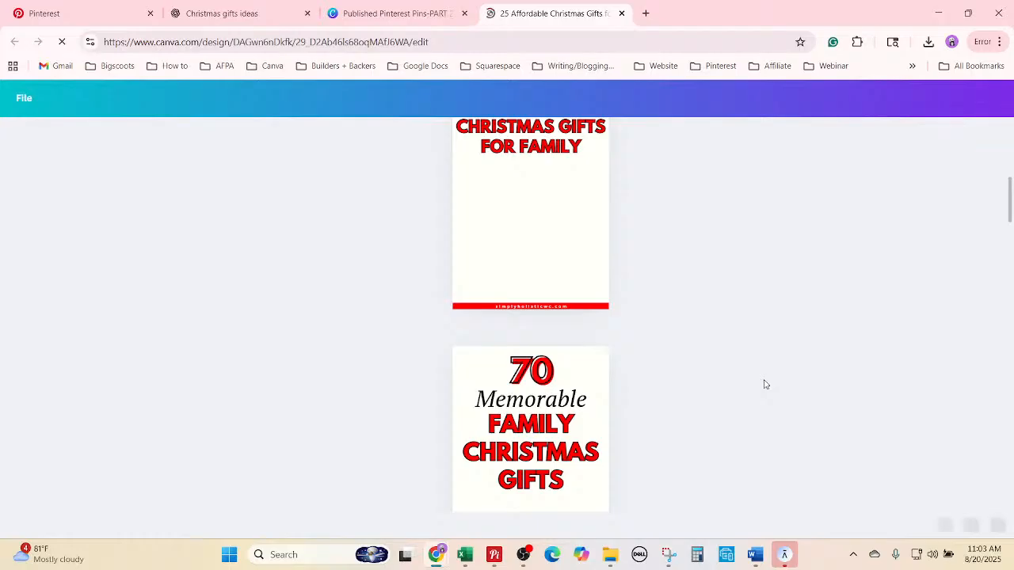
{"action": "scroll", "coordinate": [784, 337], "scroll_direction": "up", "scroll_amount": 6}
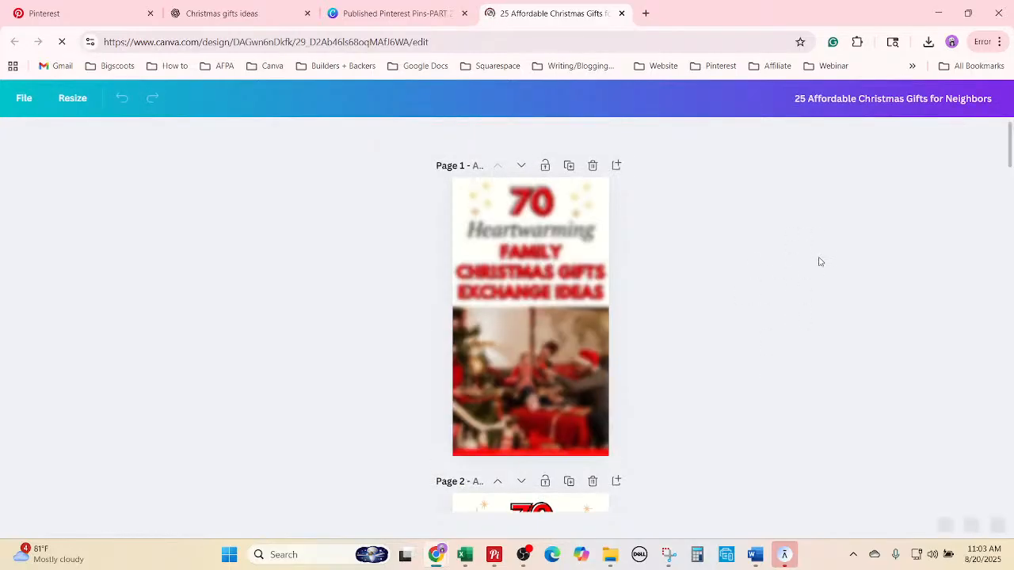
{"action": "left_click", "coordinate": [396, 6]}
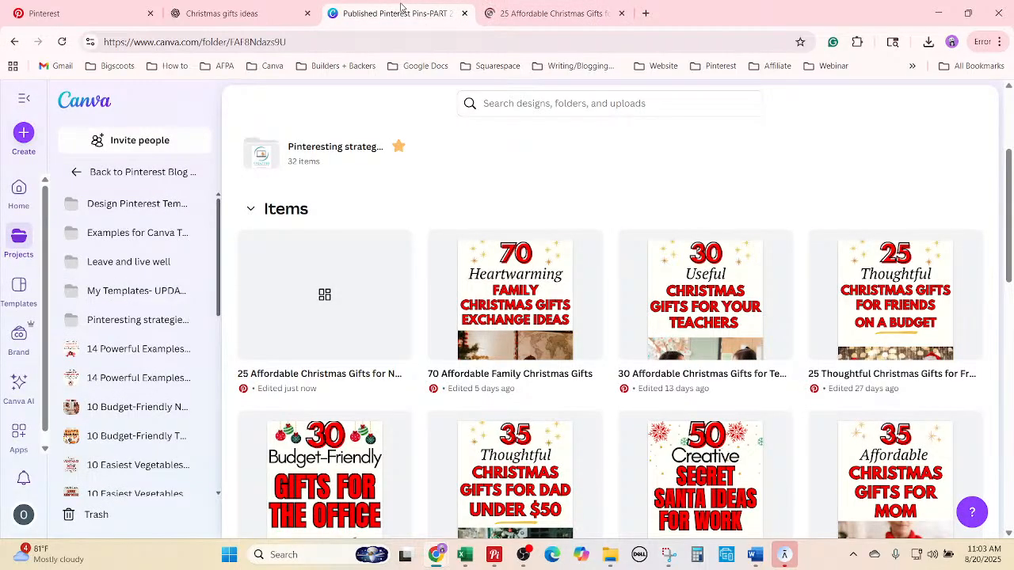
{"action": "scroll", "coordinate": [500, 317], "scroll_direction": "down", "scroll_amount": 1}
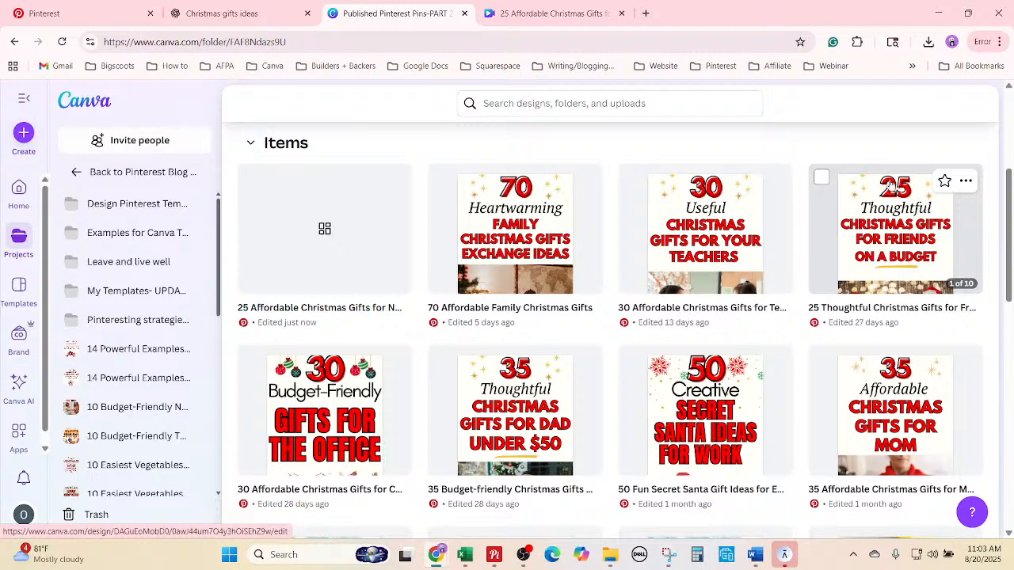
{"action": "left_click", "coordinate": [550, 13]}
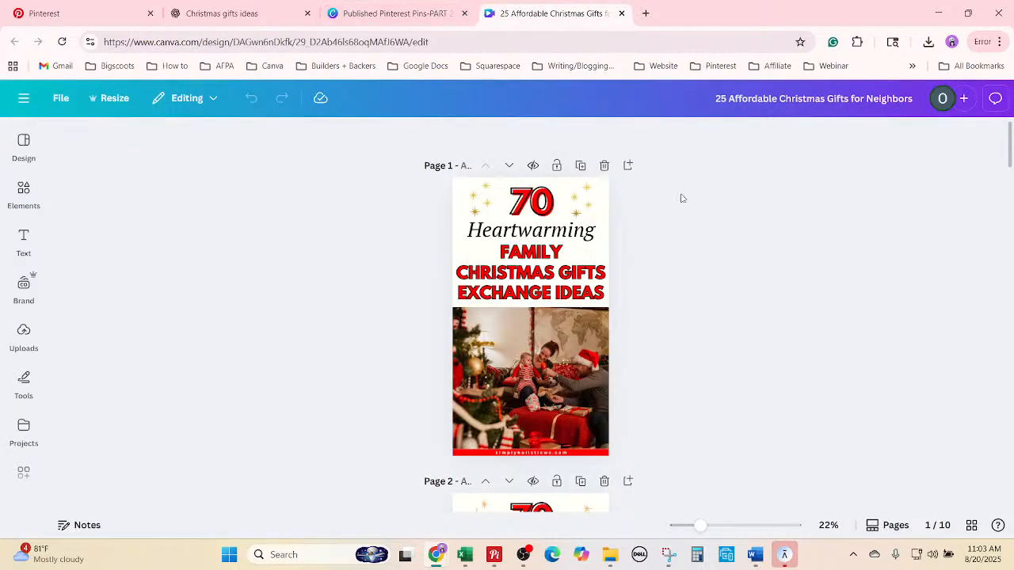
Find every "70" in the design and replace all of them with "25".
{"action": "key", "text": "ctrl+f"}
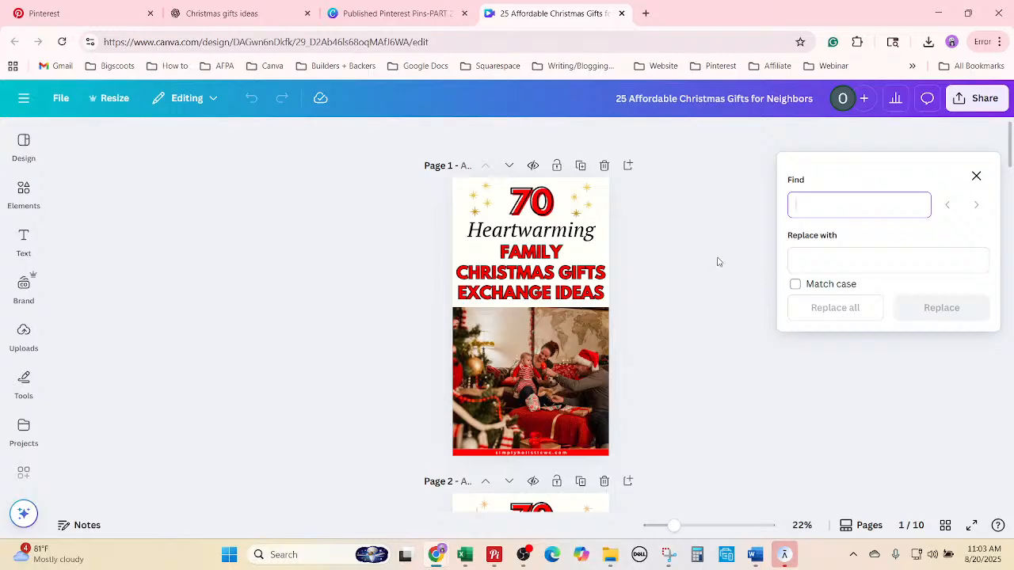
{"action": "type", "text": "70"}
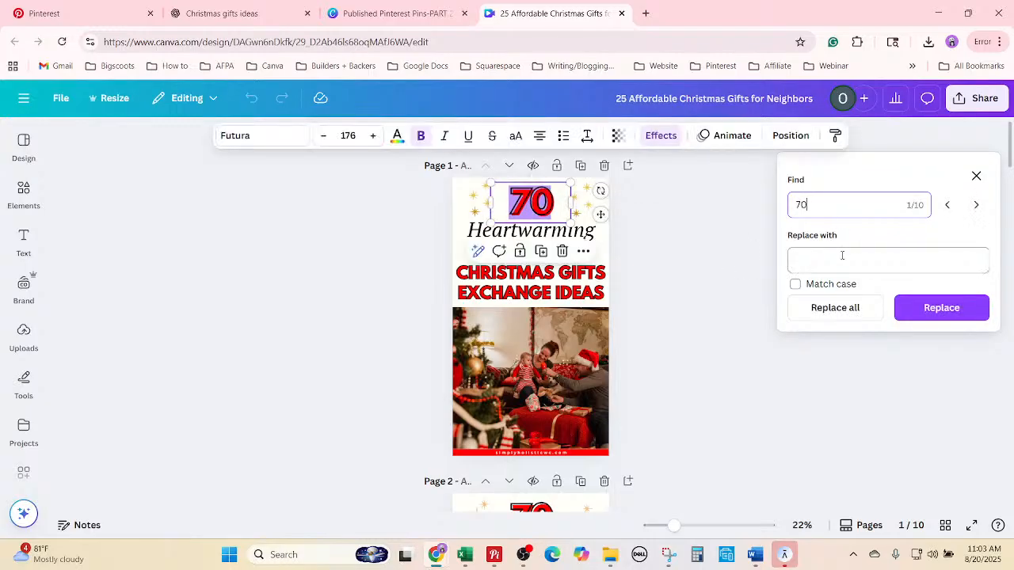
{"action": "left_click", "coordinate": [842, 259]}
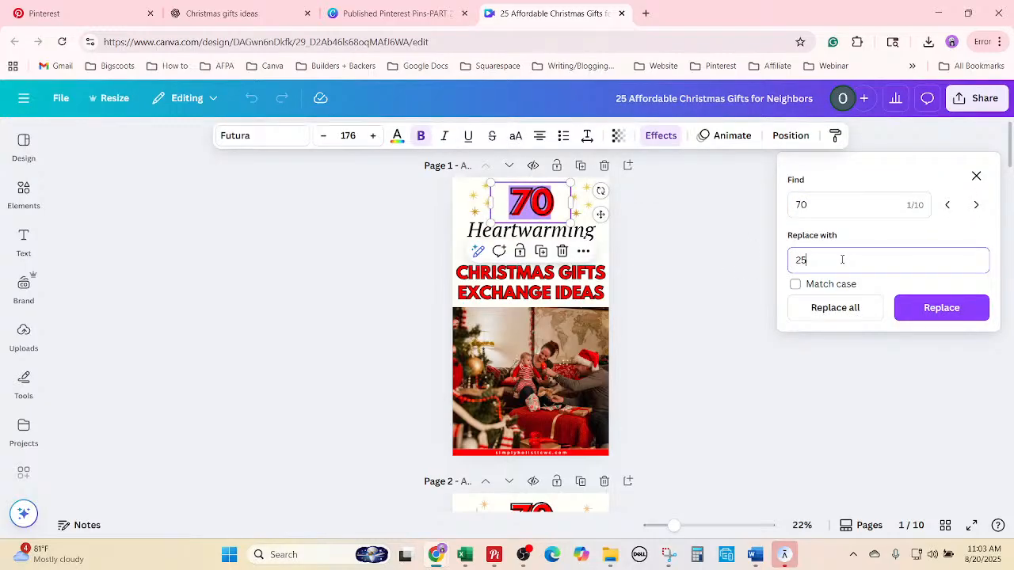
{"action": "left_click", "coordinate": [855, 315]}
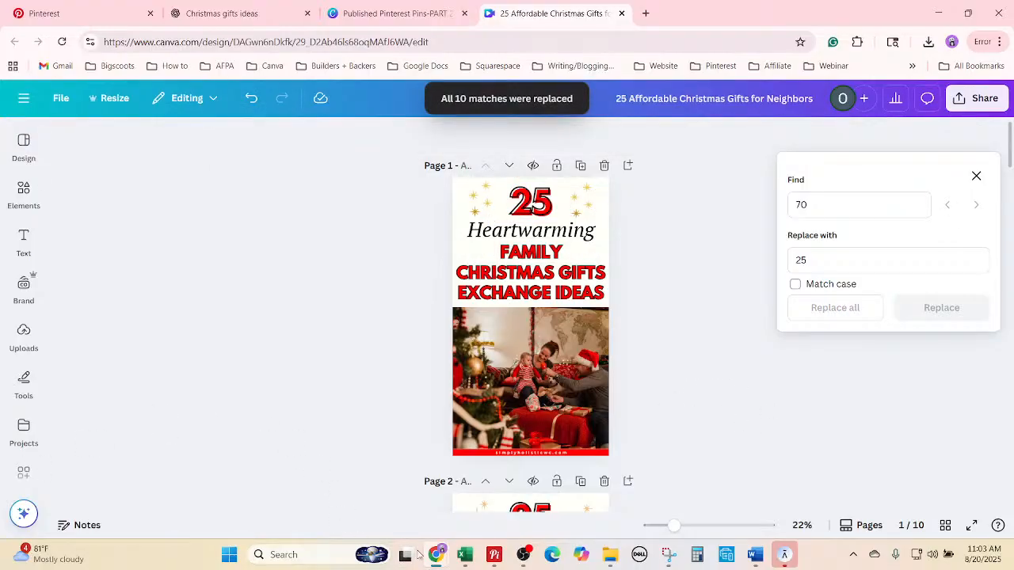
Switch to Excel, show the title list on the Chat GPT Commands sheet, and move its window off the Canva screen.
{"action": "left_click", "coordinate": [465, 555]}
{"action": "left_click", "coordinate": [210, 345]}
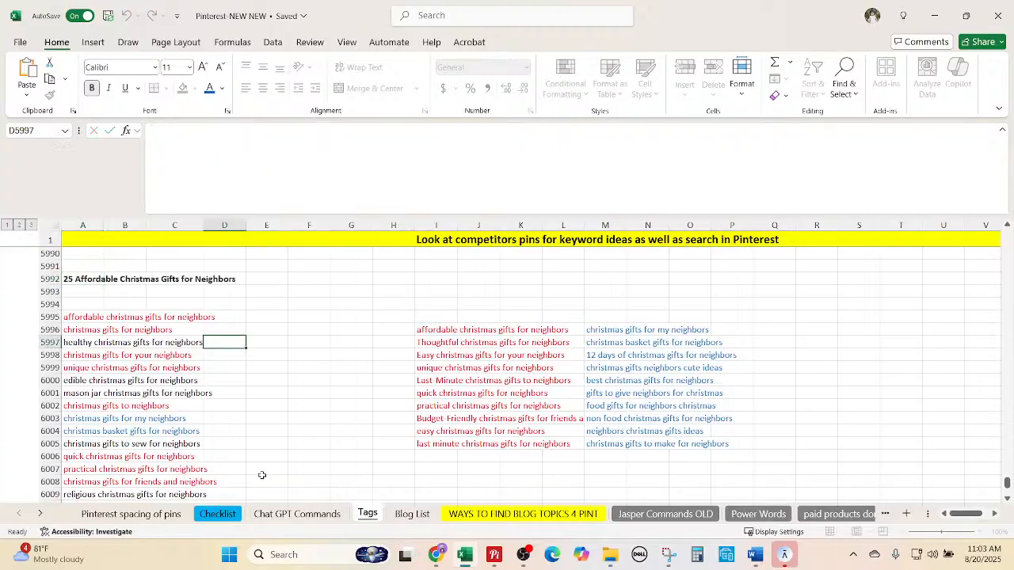
{"action": "left_click", "coordinate": [289, 514]}
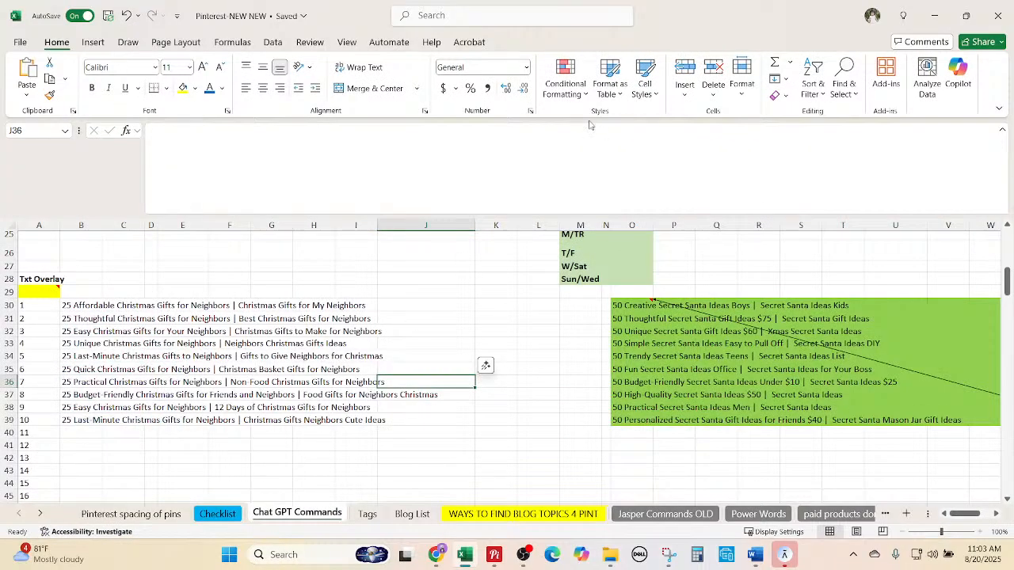
{"action": "left_click", "coordinate": [466, 308]}
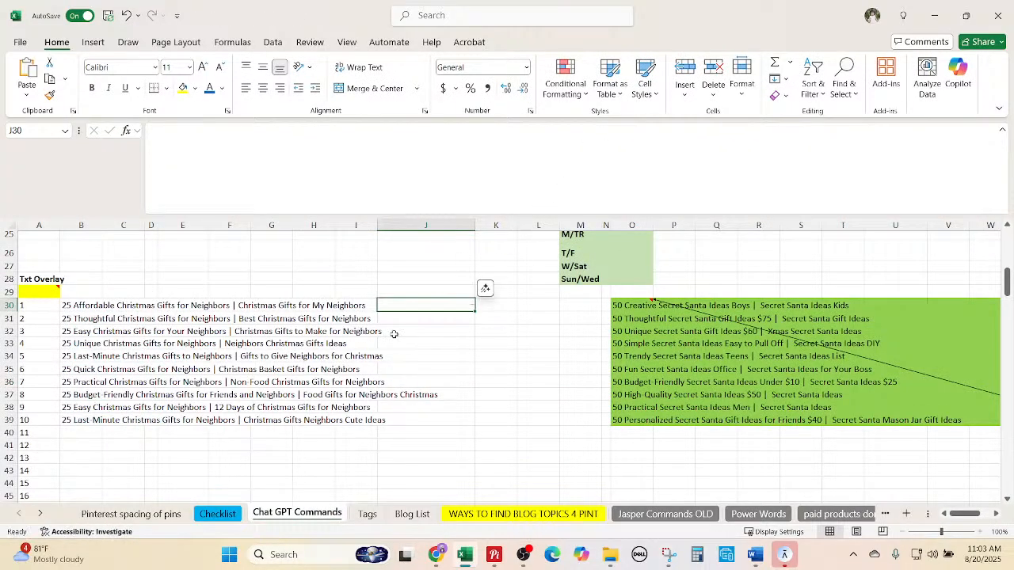
{"action": "left_click_drag", "start_coordinate": [709, 31], "coordinate": [0, 88]}
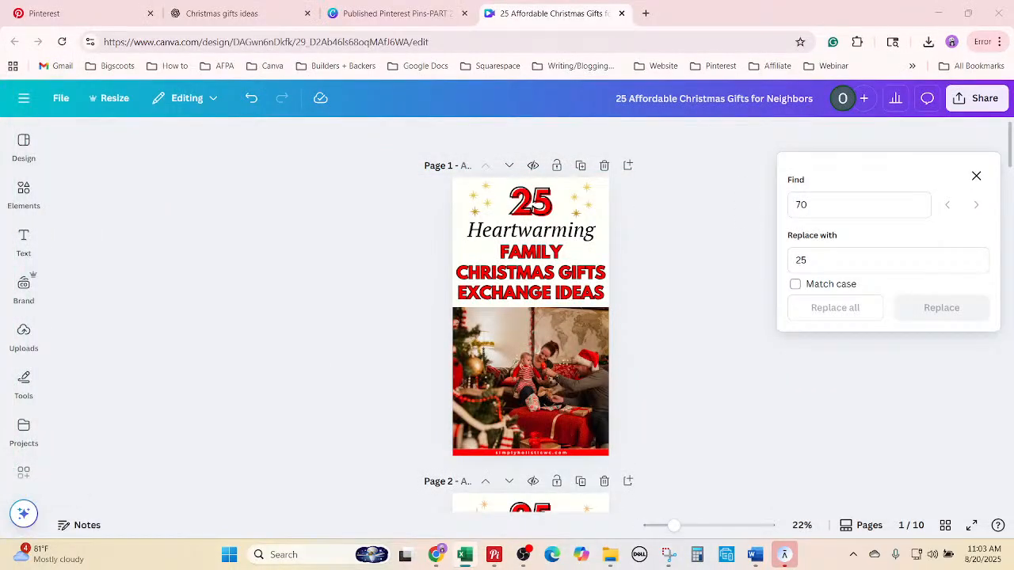
Close find and replace, and change the word "Heartwarming" on page 1 to "Affordable".
{"action": "left_click", "coordinate": [975, 176]}
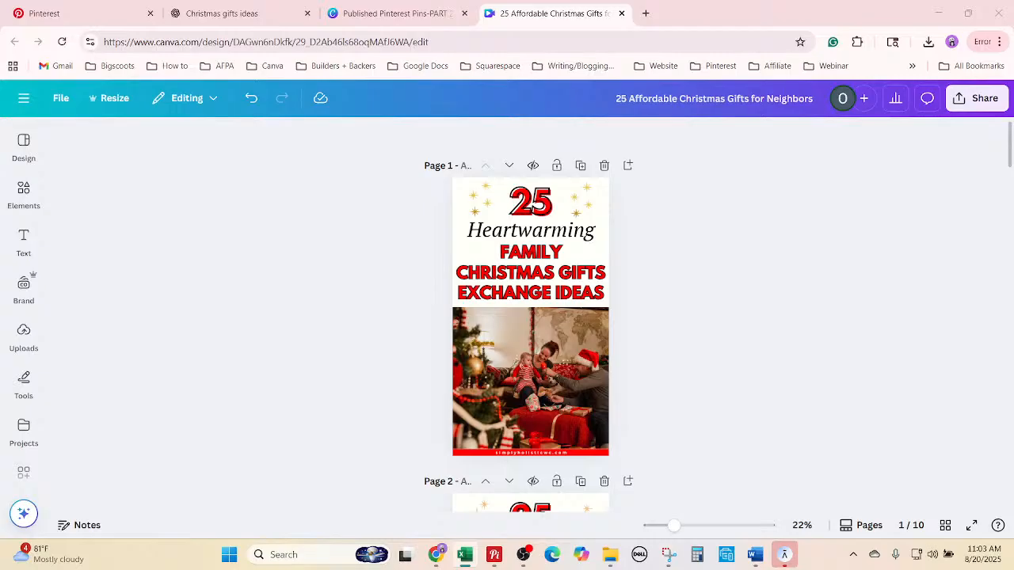
{"action": "left_click", "coordinate": [526, 238]}
{"action": "right_click", "coordinate": [526, 238]}
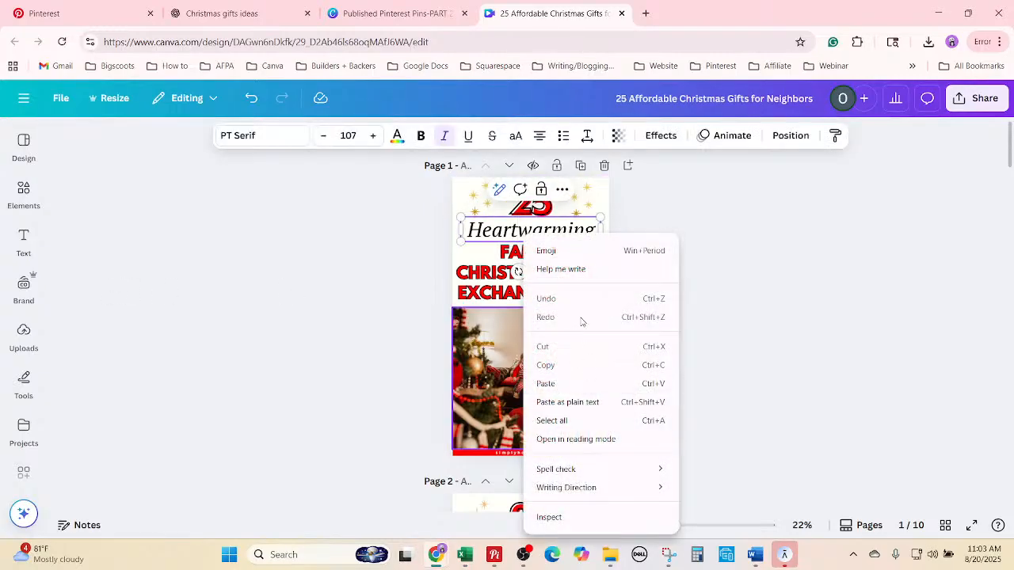
{"action": "left_click", "coordinate": [582, 419]}
{"action": "type", "text": "Affordable"}
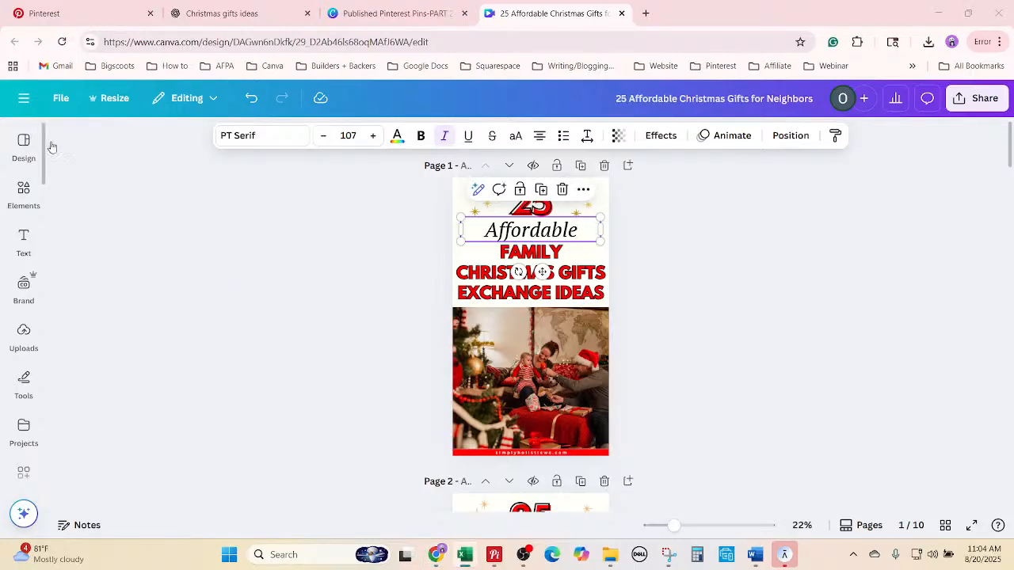
Replace page 1's red heading text with "CHRISTMAS GIFTS FOR NEIGHBORS".
{"action": "left_click", "coordinate": [596, 287]}
{"action": "right_click", "coordinate": [525, 243]}
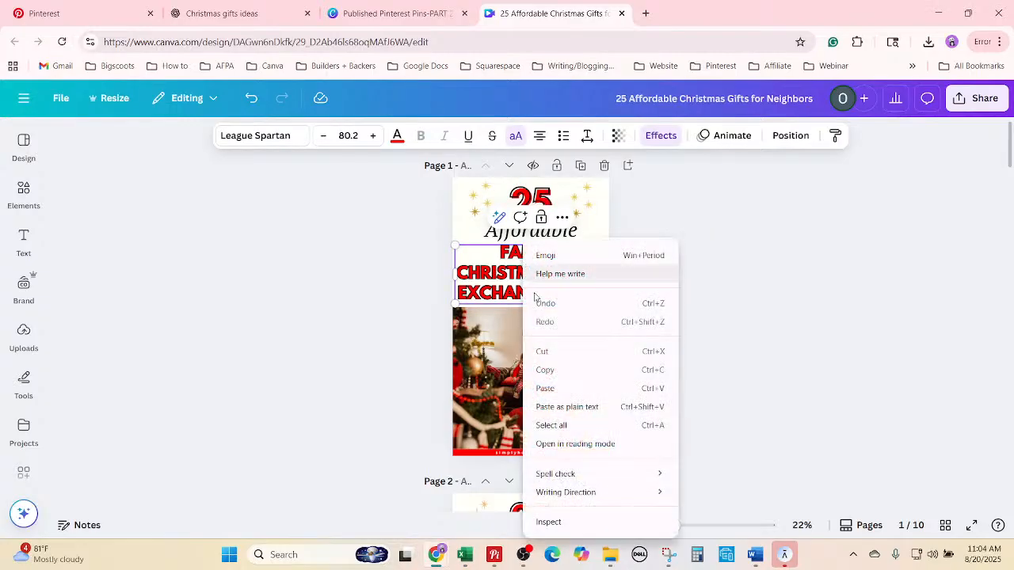
{"action": "left_click", "coordinate": [566, 422]}
{"action": "type", "text": "CHRISTMAS GIFTS FOR NEIGHBORS."}
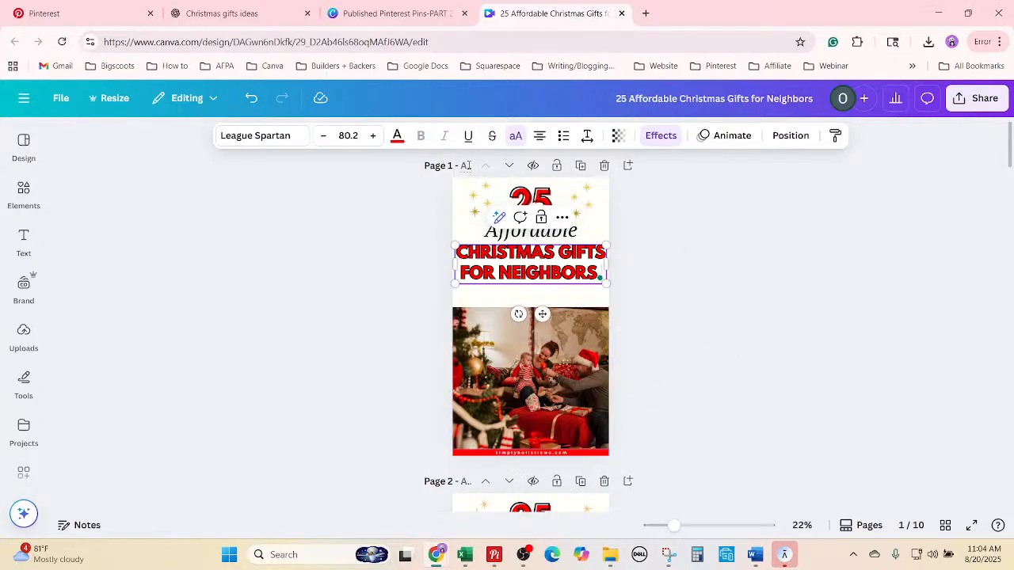
Enlarge page 1's red heading to font size 87.2 and lower the photo's upper edge to a height of about 913.
{"action": "left_click", "coordinate": [373, 136]}
{"action": "left_click", "coordinate": [373, 137]}
{"action": "left_click", "coordinate": [373, 137]}
{"action": "left_click", "coordinate": [373, 136]}
{"action": "left_click", "coordinate": [373, 136]}
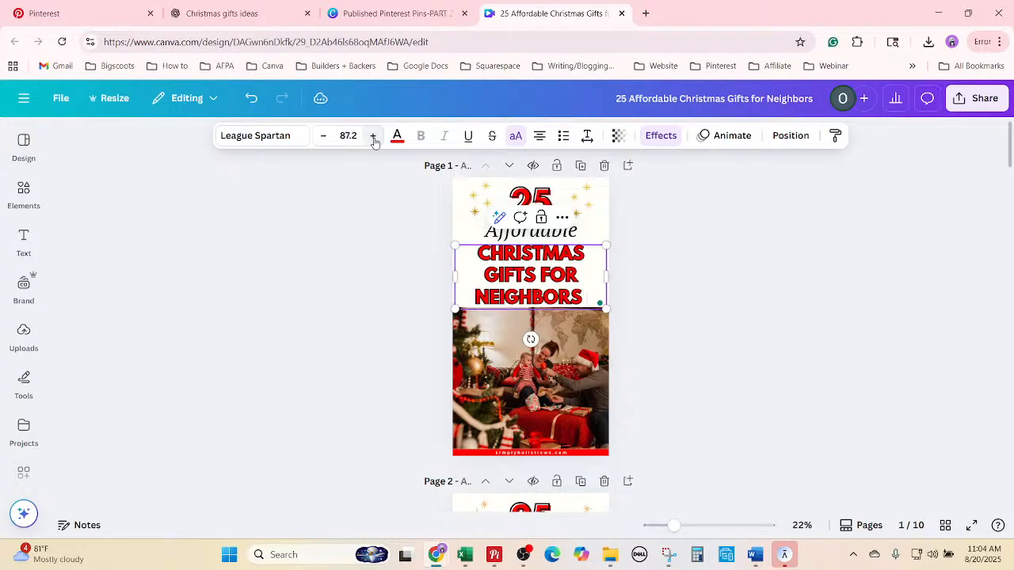
{"action": "left_click", "coordinate": [534, 309]}
{"action": "left_click_drag", "start_coordinate": [534, 309], "coordinate": [534, 318]}
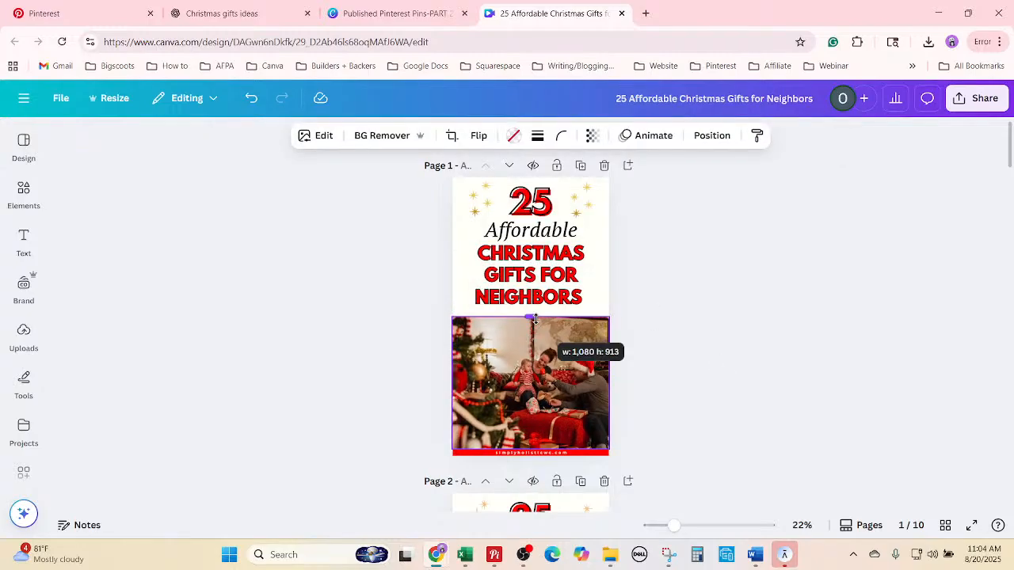
Increase the font size of the "CHRISTMAS GIFTS FOR NEIGHBORS" heading on page 1 to 99.2.
{"action": "left_click", "coordinate": [523, 273]}
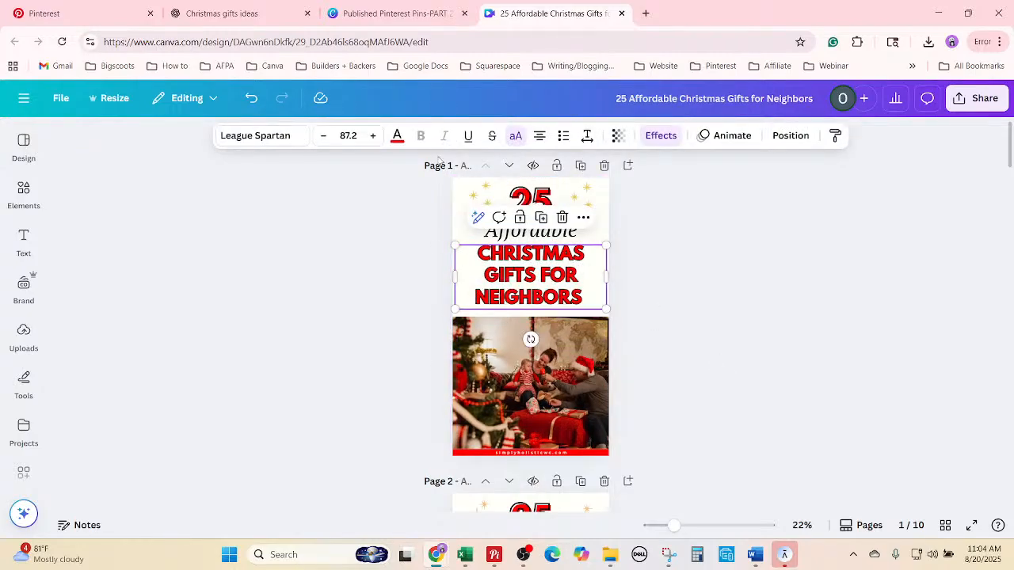
{"action": "left_click", "coordinate": [373, 135]}
{"action": "left_click", "coordinate": [373, 136]}
{"action": "left_click", "coordinate": [373, 136]}
{"action": "left_click", "coordinate": [373, 136]}
{"action": "left_click", "coordinate": [373, 136]}
{"action": "left_click", "coordinate": [373, 135]}
{"action": "left_click", "coordinate": [373, 135]}
{"action": "left_click", "coordinate": [373, 135]}
{"action": "left_click", "coordinate": [377, 138]}
{"action": "left_click", "coordinate": [377, 137]}
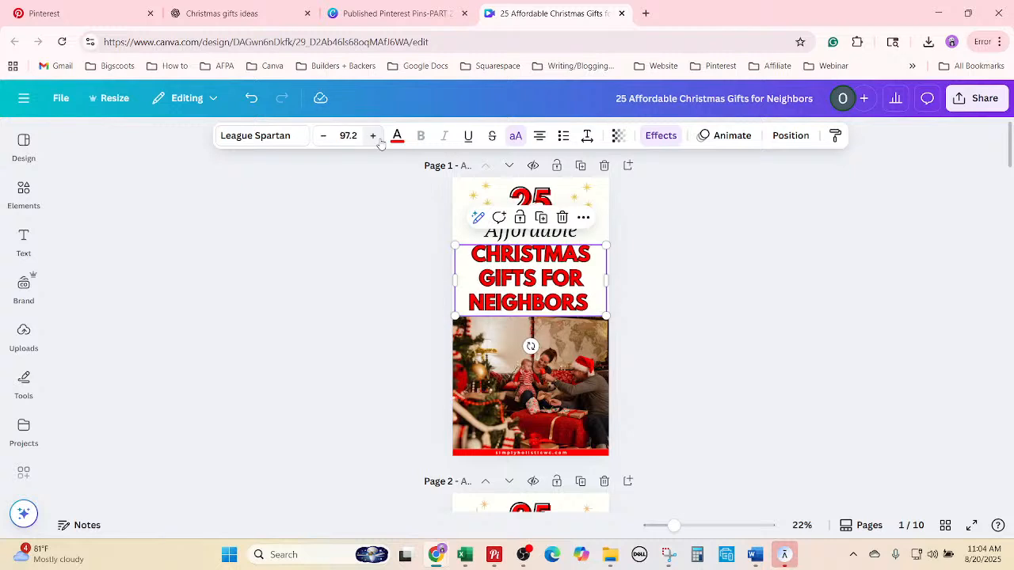
{"action": "left_click", "coordinate": [377, 137]}
{"action": "left_click", "coordinate": [377, 138]}
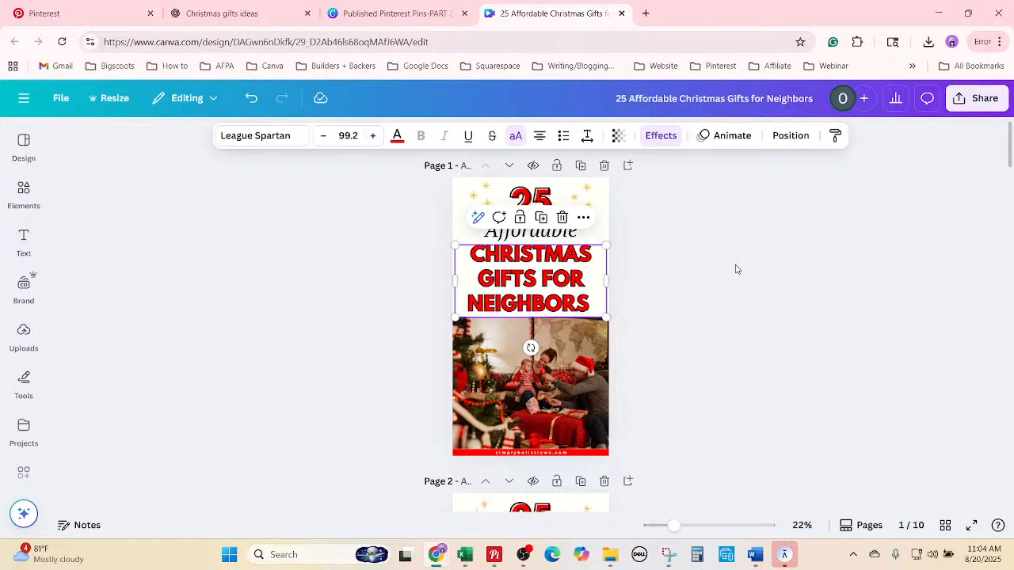
{"action": "left_click", "coordinate": [763, 288]}
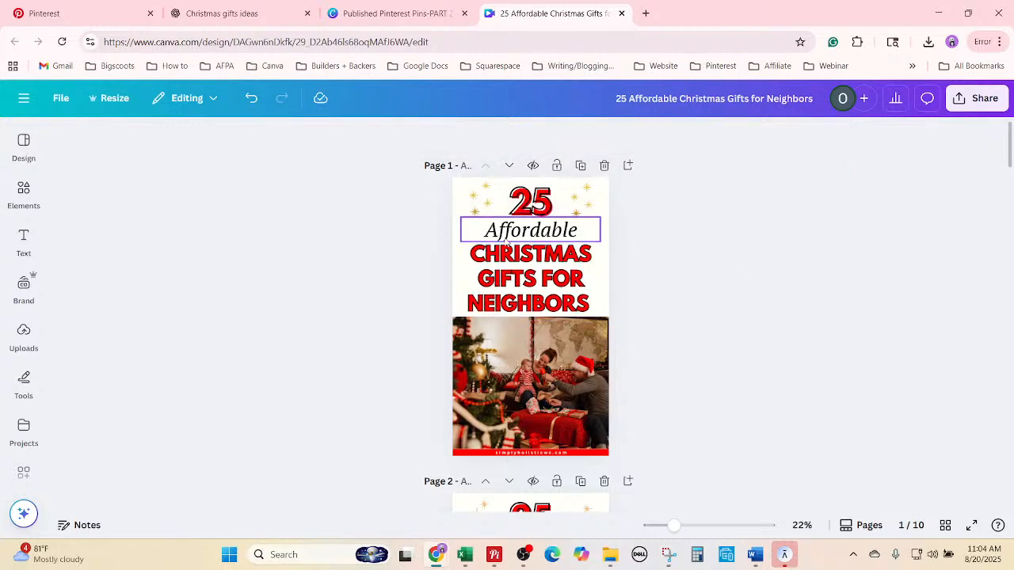
Increase the font size of the word "Affordable" on page 1 to 124.
{"action": "left_click", "coordinate": [486, 230]}
{"action": "left_click", "coordinate": [375, 138]}
{"action": "left_click", "coordinate": [375, 138]}
{"action": "left_click", "coordinate": [374, 137]}
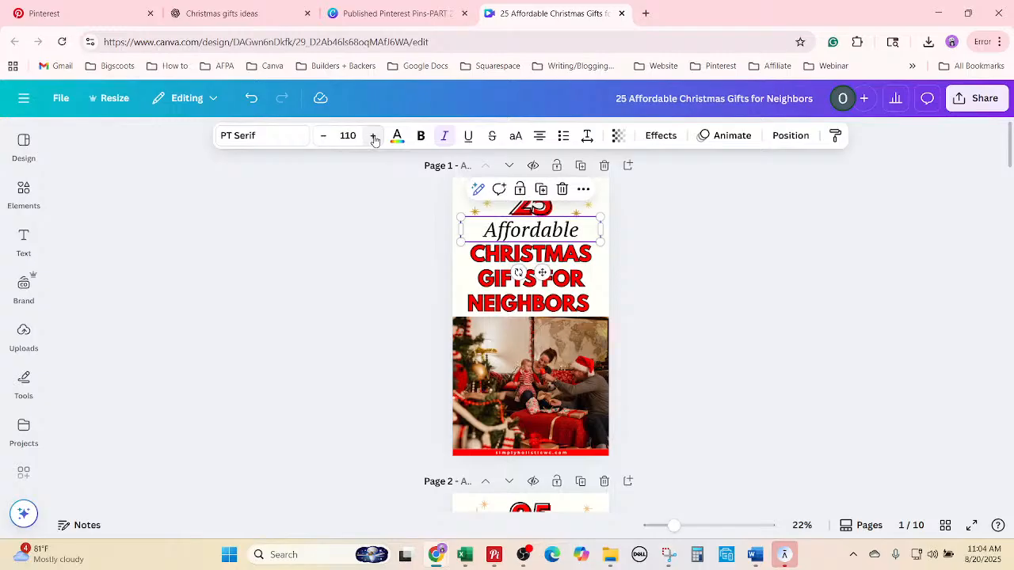
{"action": "left_click", "coordinate": [375, 138]}
{"action": "left_click", "coordinate": [375, 138]}
{"action": "left_click", "coordinate": [374, 137]}
{"action": "left_click", "coordinate": [375, 138]}
{"action": "left_click", "coordinate": [374, 138]}
{"action": "left_click", "coordinate": [374, 138]}
{"action": "left_click", "coordinate": [375, 138]}
{"action": "left_click", "coordinate": [375, 137]}
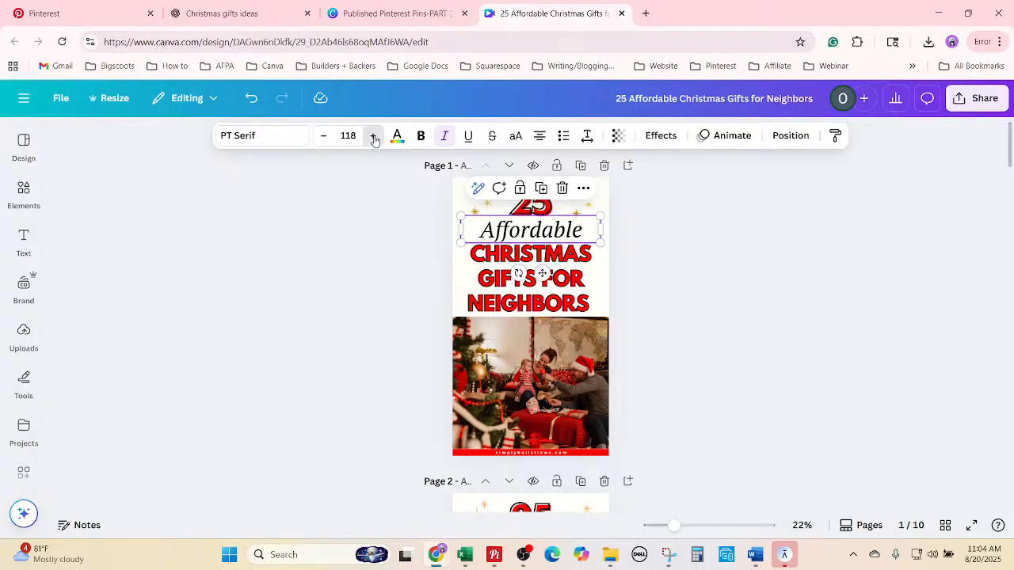
{"action": "left_click", "coordinate": [375, 138]}
{"action": "left_click", "coordinate": [375, 137]}
{"action": "left_click", "coordinate": [375, 138]}
{"action": "left_click", "coordinate": [374, 138]}
{"action": "left_click", "coordinate": [375, 138]}
{"action": "left_click", "coordinate": [375, 138]}
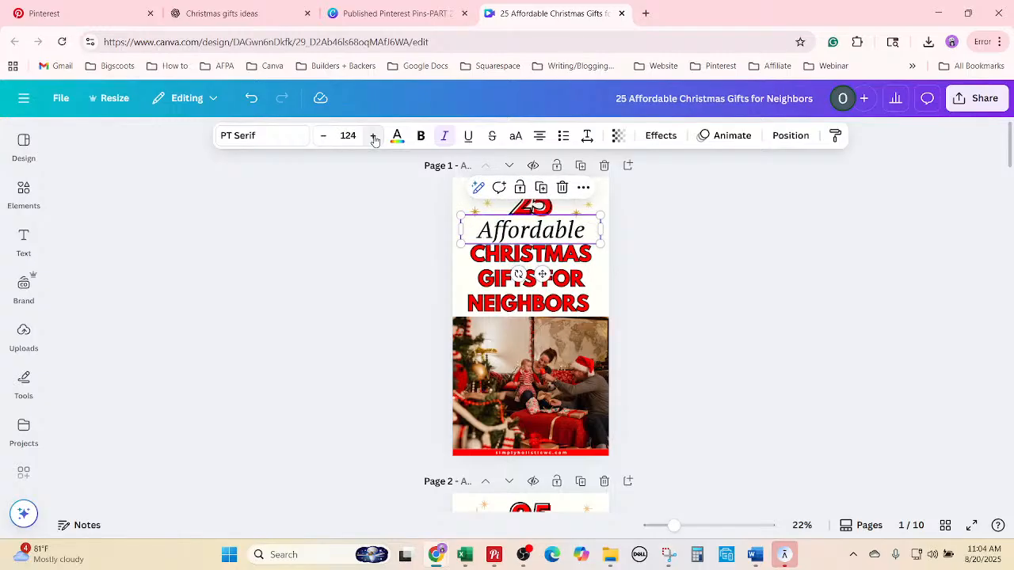
{"action": "left_click", "coordinate": [864, 426]}
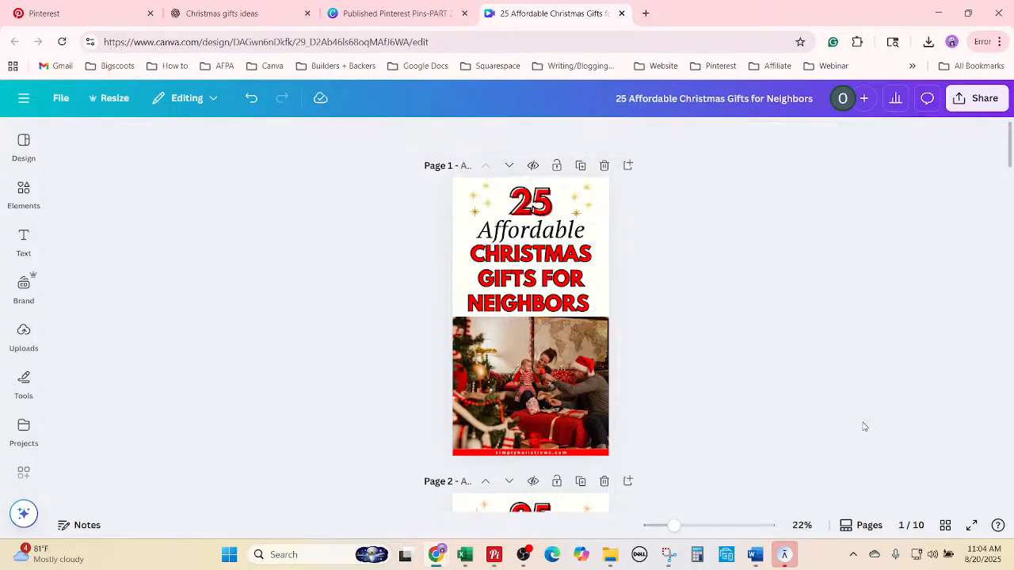
Search the elements library for "christmas gifts for neighbors" and browse only the photo results.
{"action": "left_click", "coordinate": [23, 194]}
{"action": "left_click", "coordinate": [174, 141]}
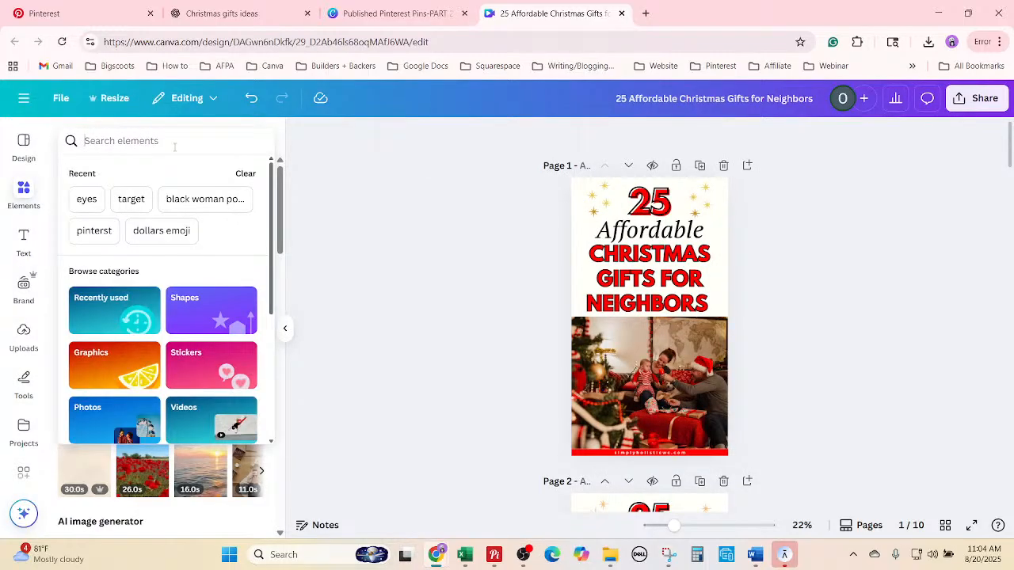
{"action": "type", "text": "christmas gifts for ne"}
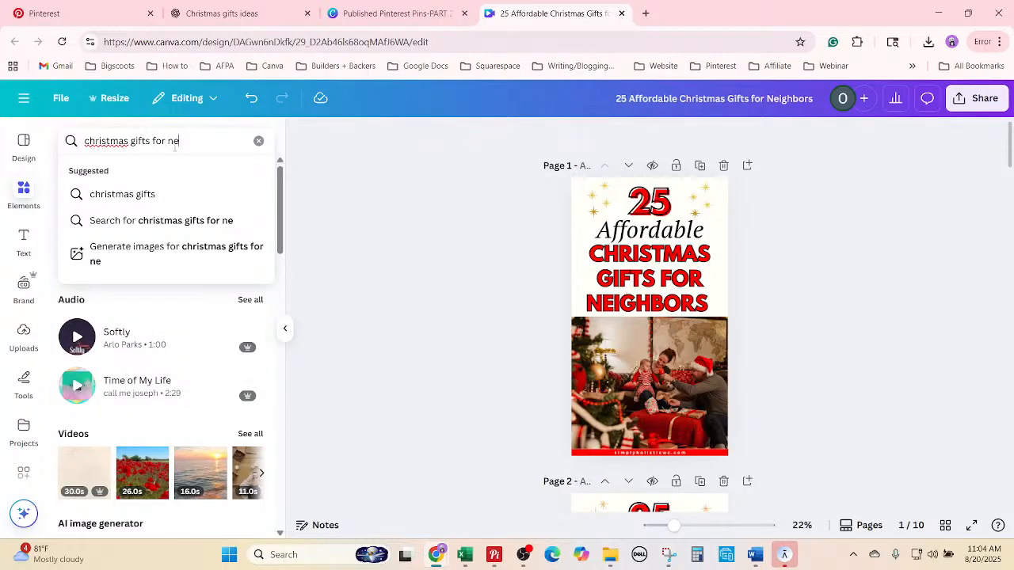
{"action": "type", "text": "igbirs"}
{"action": "key", "text": "Return"}
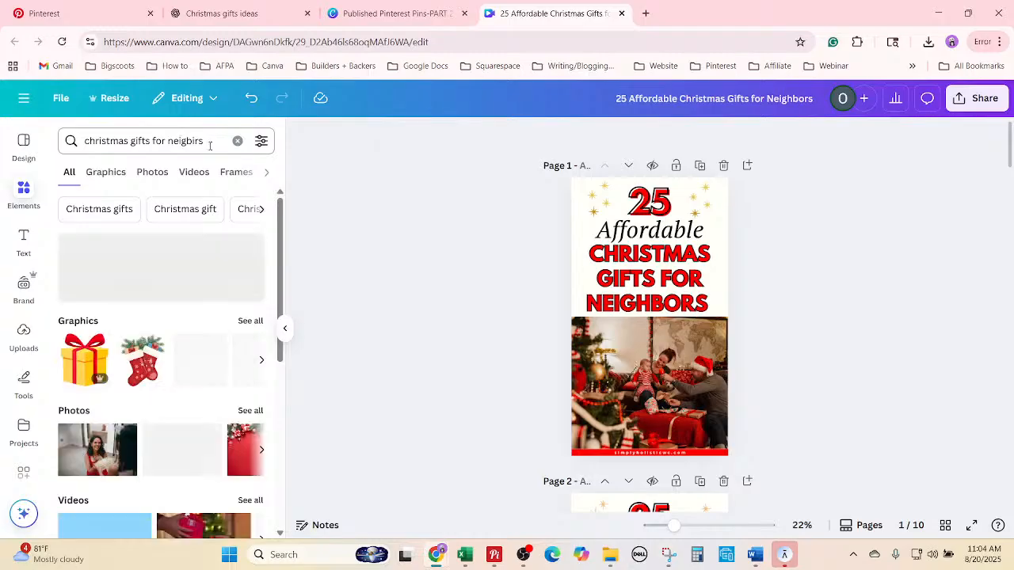
{"action": "key", "text": "BackSpace"}
{"action": "key", "text": "BackSpace"}
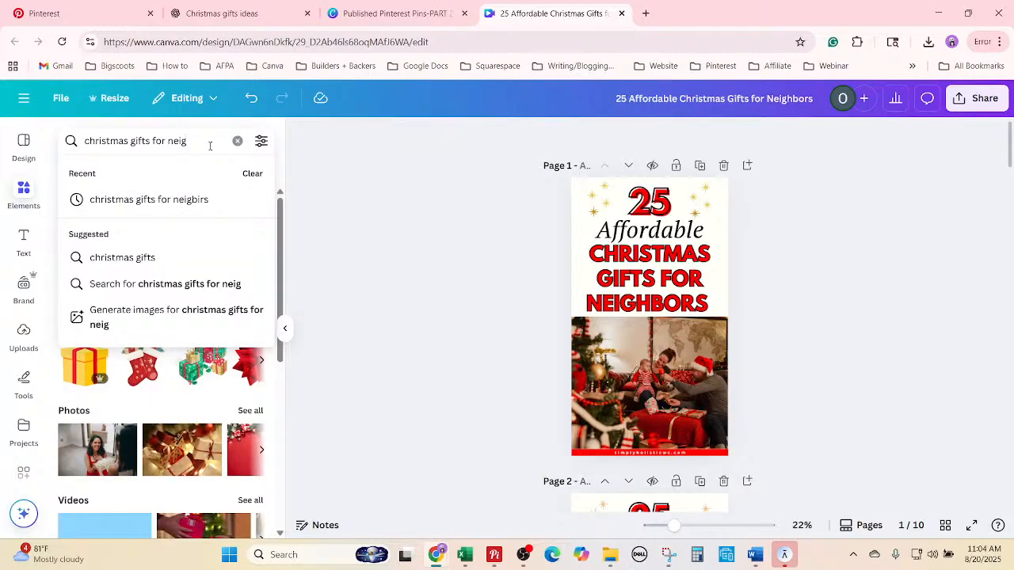
{"action": "type", "text": "hbors"}
{"action": "key", "text": "Return"}
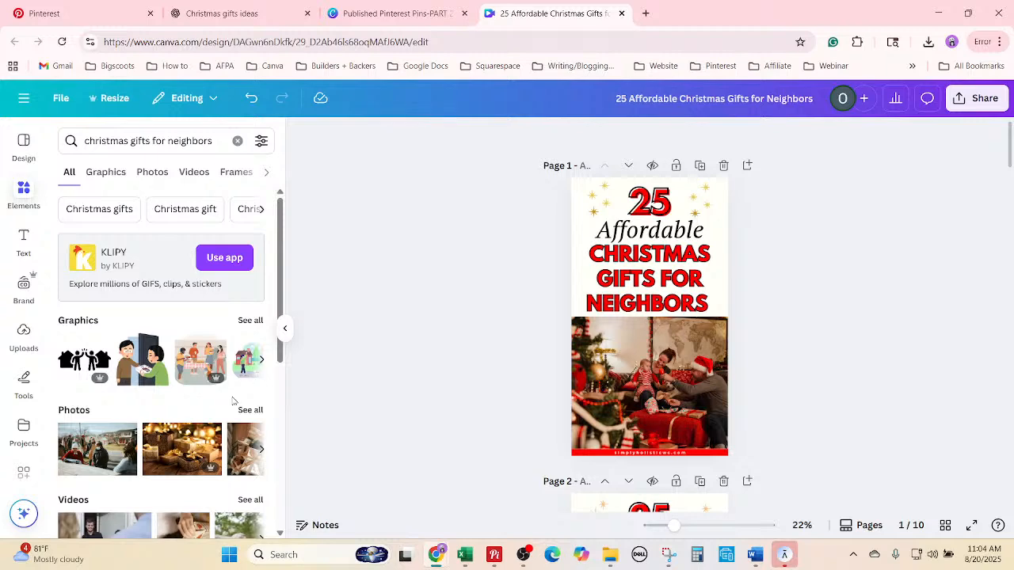
{"action": "left_click", "coordinate": [253, 416]}
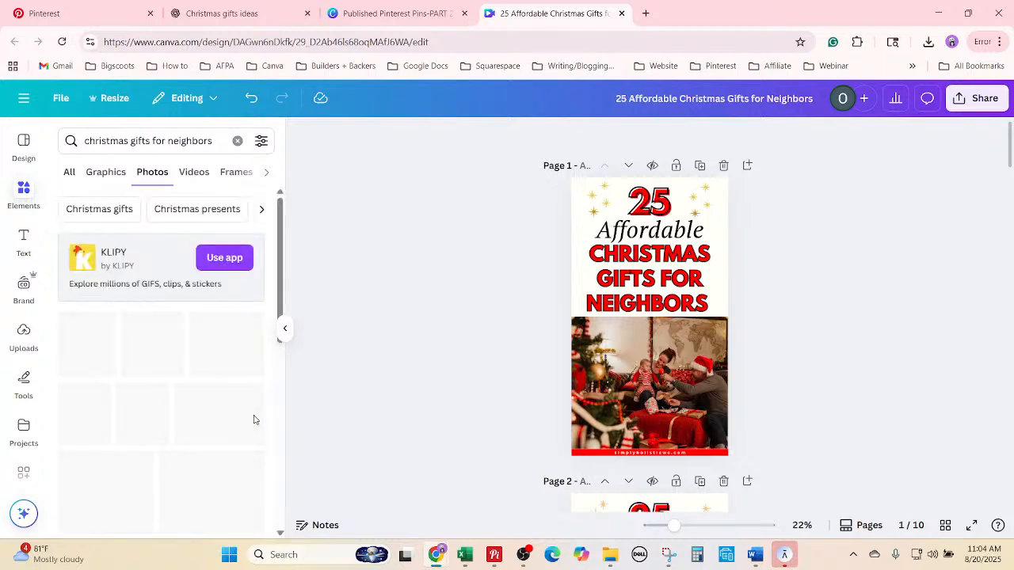
{"action": "scroll", "coordinate": [233, 468], "scroll_direction": "down", "scroll_amount": 10}
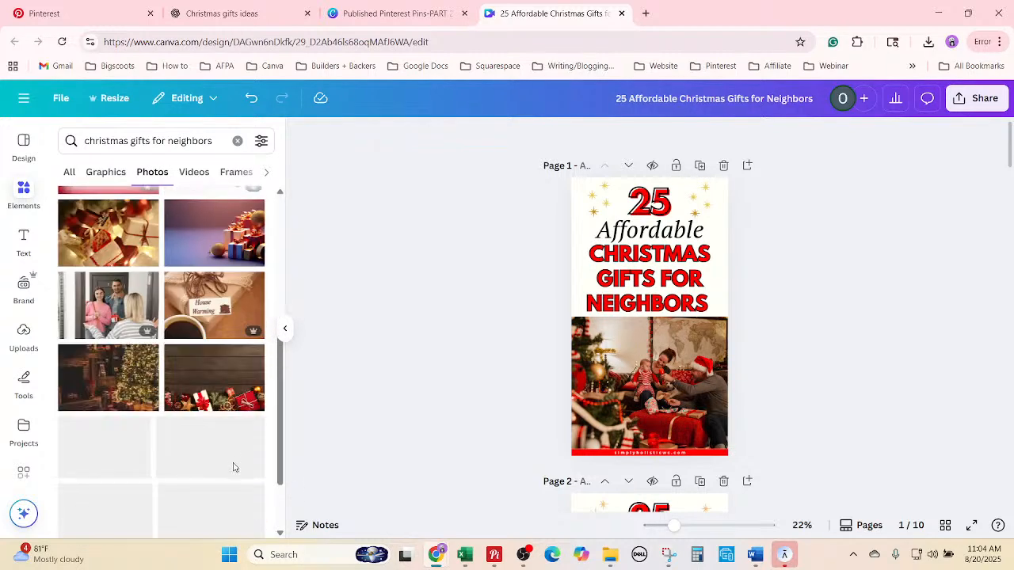
Replace page 1's family photo with the picture of a couple at a door receiving a gift from a blonde woman.
{"action": "left_click", "coordinate": [622, 400]}
{"action": "key", "text": "Delete"}
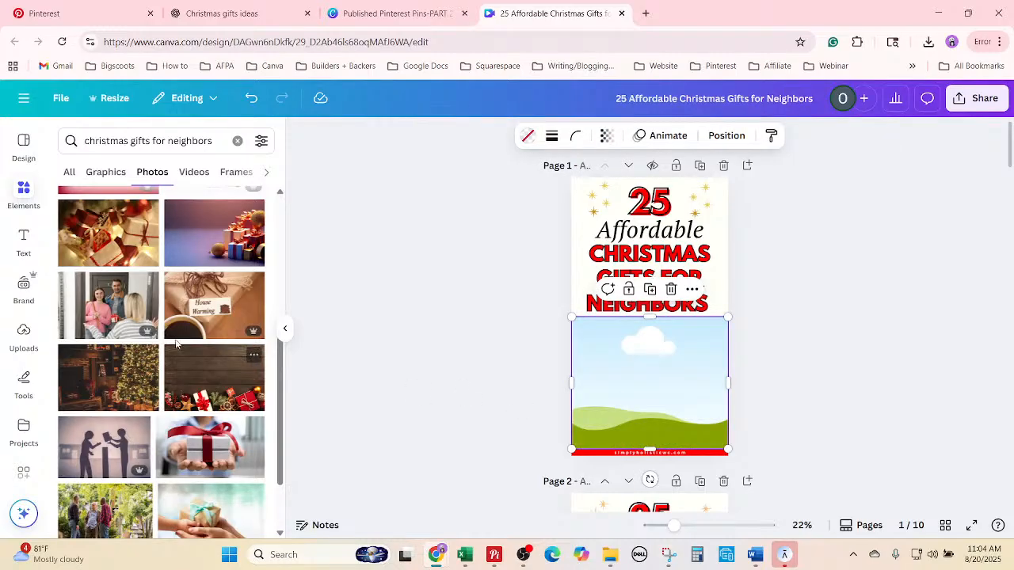
{"action": "left_click_drag", "start_coordinate": [148, 282], "coordinate": [602, 404]}
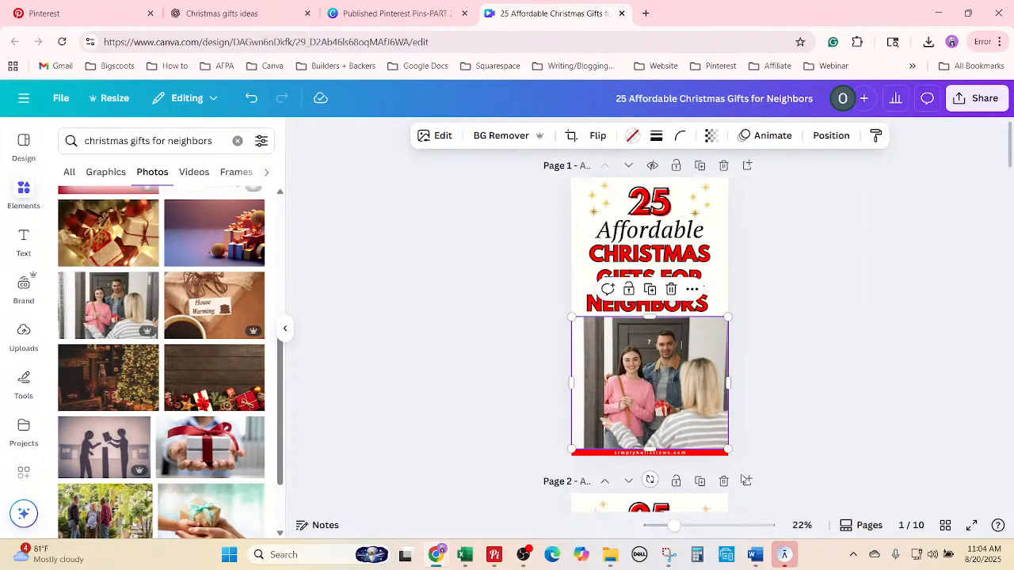
{"action": "left_click", "coordinate": [817, 351]}
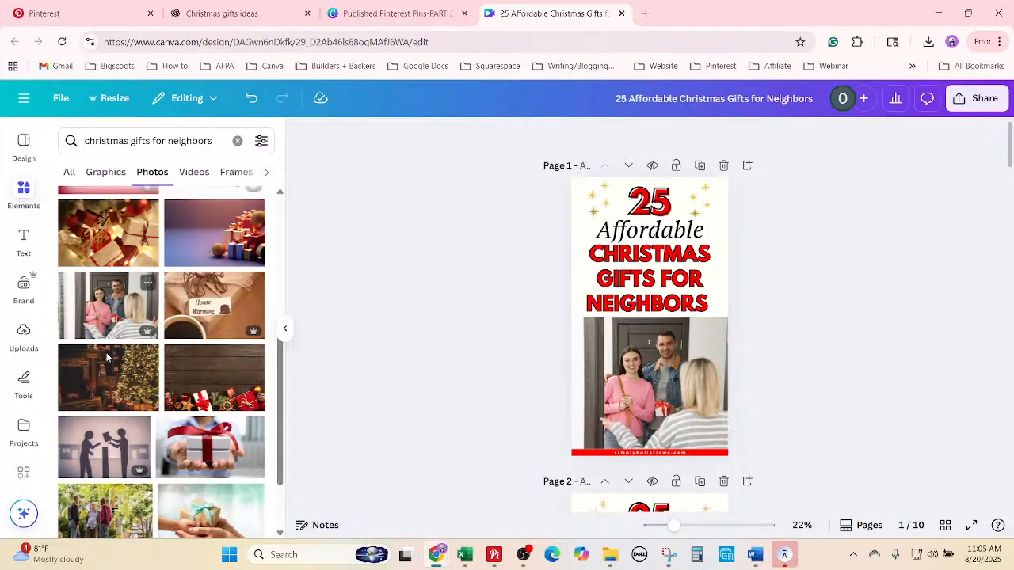
Look through more gift photos, and search the photos for "christmas neighbors" to find a more fitting picture.
{"action": "scroll", "coordinate": [107, 313], "scroll_direction": "down", "scroll_amount": 1}
{"action": "scroll", "coordinate": [135, 426], "scroll_direction": "down", "scroll_amount": 3}
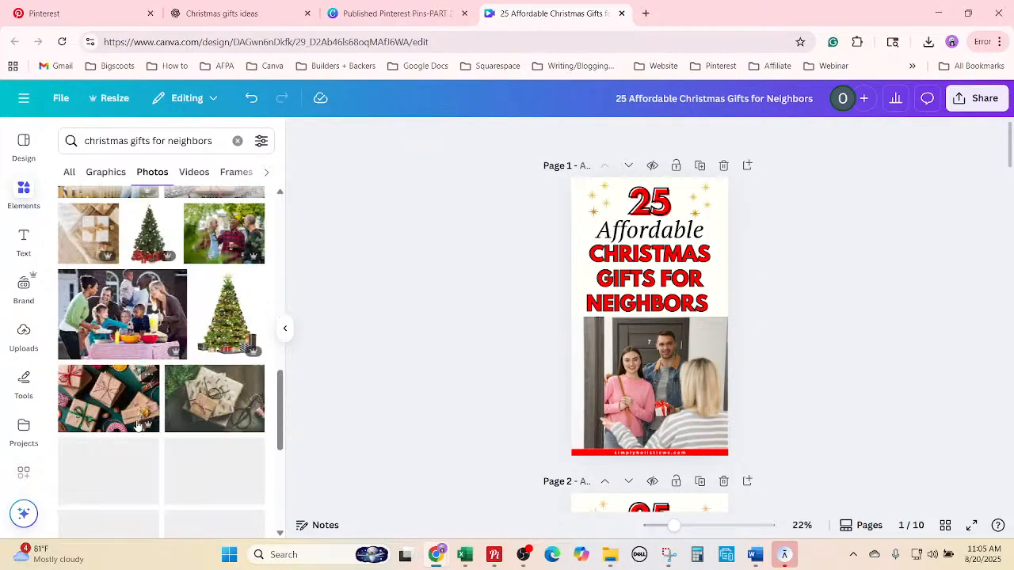
{"action": "scroll", "coordinate": [136, 426], "scroll_direction": "down", "scroll_amount": 3}
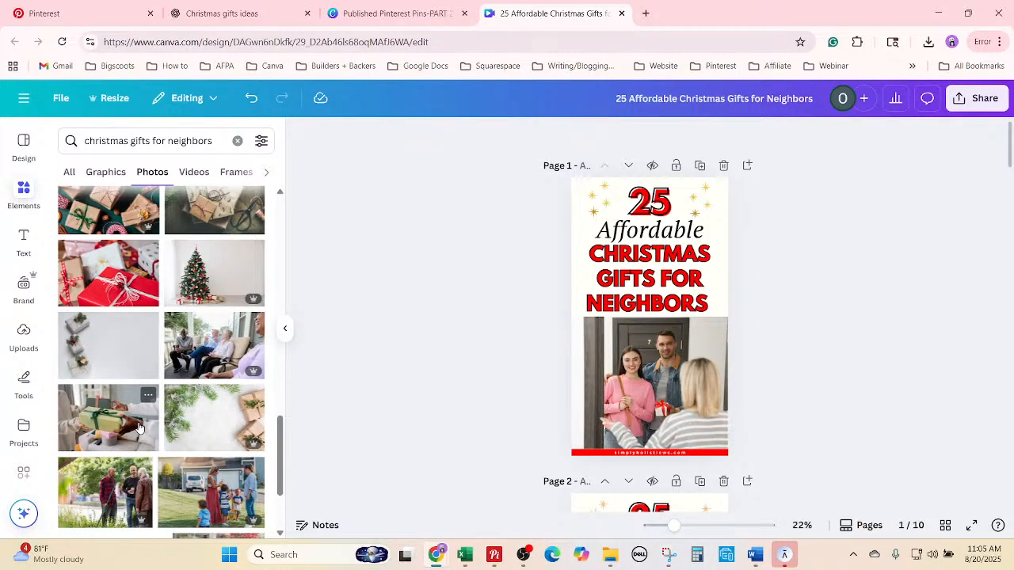
{"action": "scroll", "coordinate": [138, 428], "scroll_direction": "down", "scroll_amount": 3}
{"action": "scroll", "coordinate": [179, 439], "scroll_direction": "up", "scroll_amount": 10}
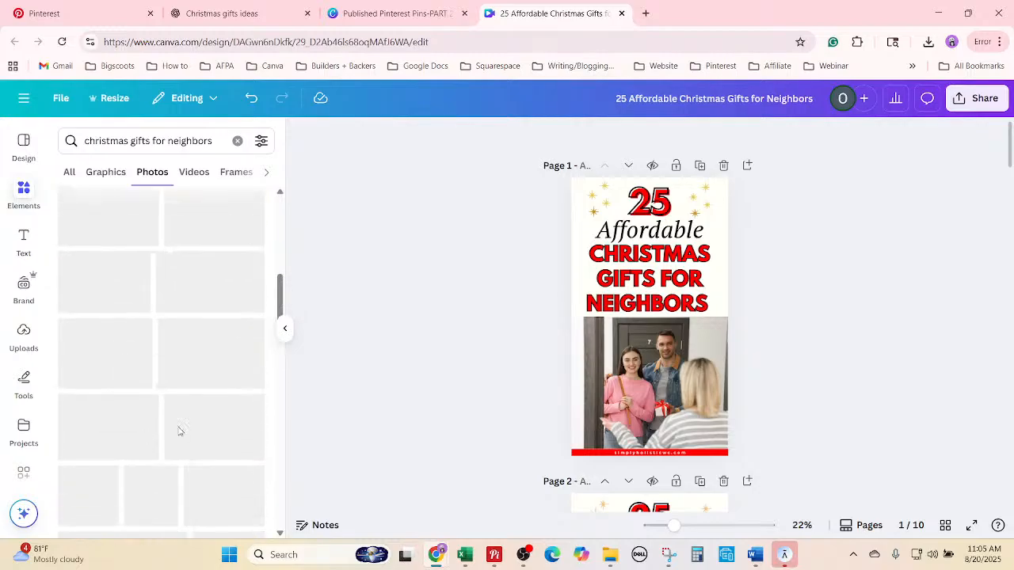
{"action": "left_click_drag", "start_coordinate": [212, 142], "coordinate": [127, 141]}
{"action": "left_click", "coordinate": [171, 141]}
{"action": "key", "text": "BackSpace"}
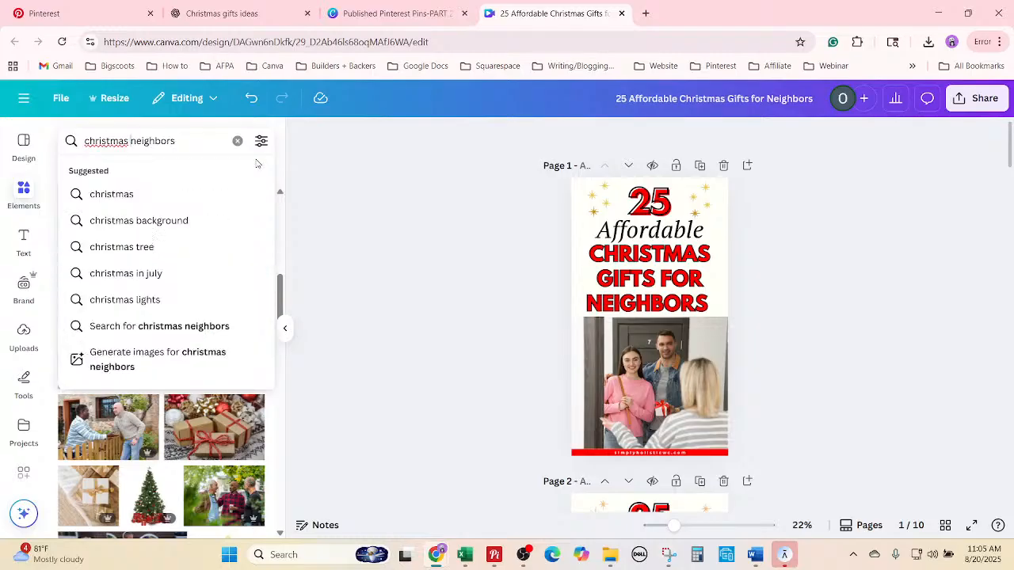
{"action": "key", "text": "Return"}
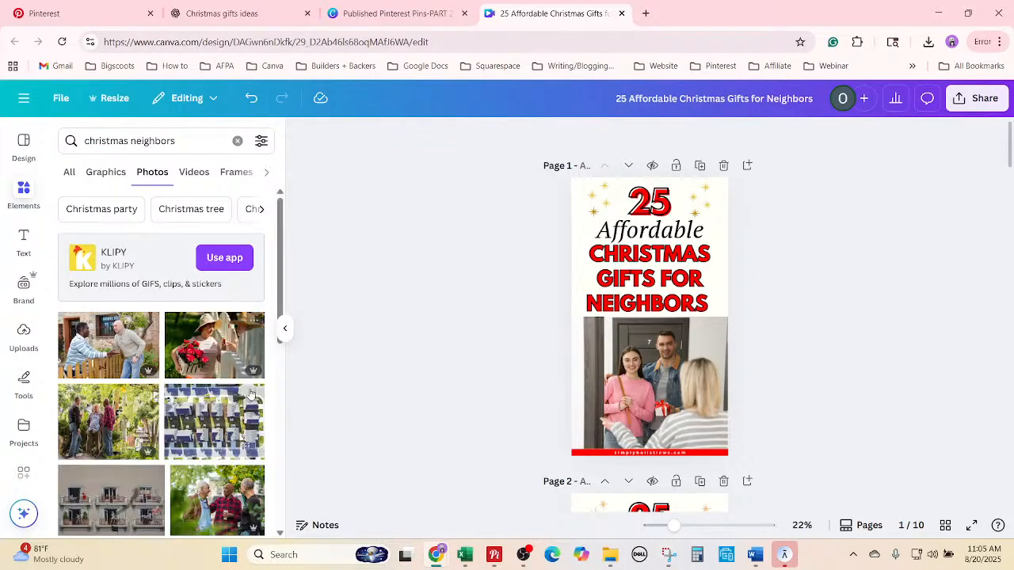
{"action": "scroll", "coordinate": [239, 405], "scroll_direction": "down", "scroll_amount": 1}
{"action": "scroll", "coordinate": [240, 405], "scroll_direction": "down", "scroll_amount": 5}
{"action": "scroll", "coordinate": [239, 405], "scroll_direction": "up", "scroll_amount": 4}
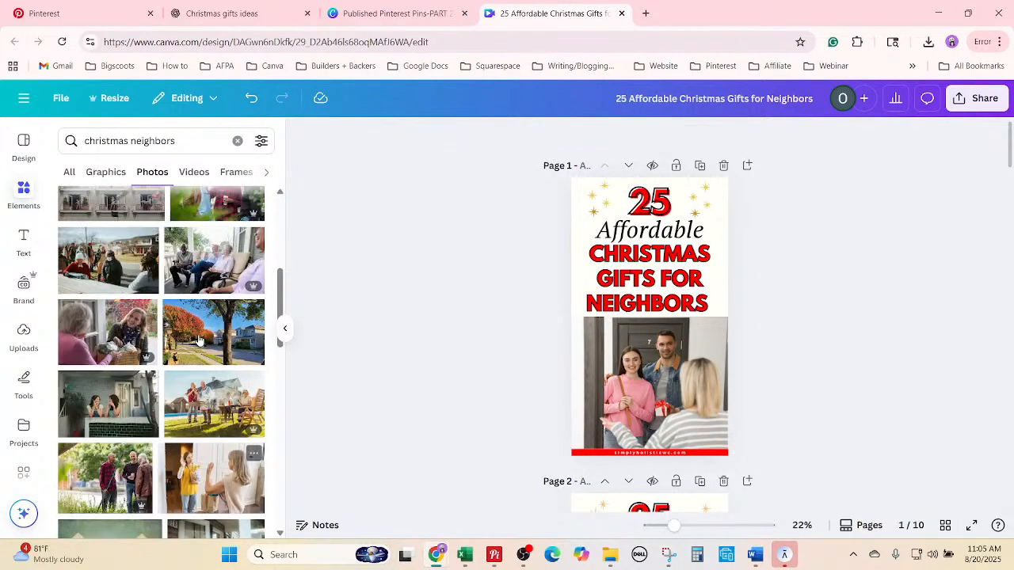
Search the photos for "christmas friends" and browse the pictures for page 1.
{"action": "left_click_drag", "start_coordinate": [213, 146], "coordinate": [142, 141]}
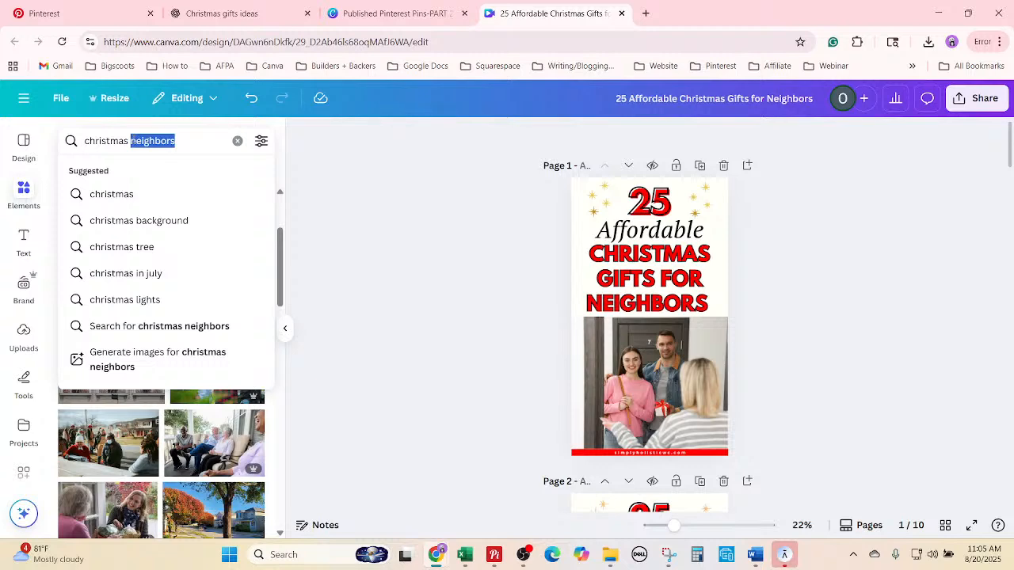
{"action": "type", "text": "friends"}
{"action": "key", "text": "Return"}
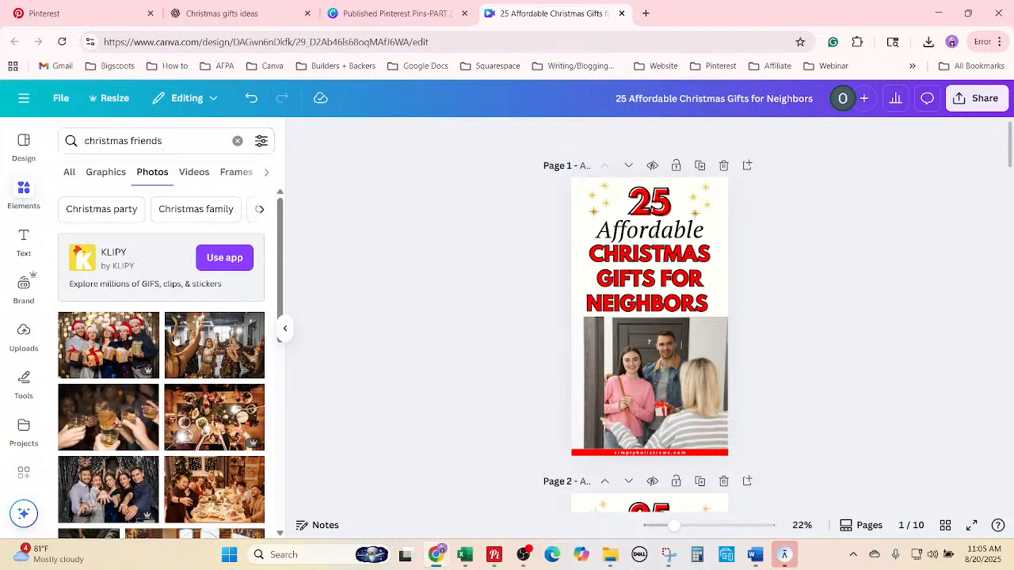
{"action": "scroll", "coordinate": [167, 386], "scroll_direction": "down", "scroll_amount": 6}
{"action": "scroll", "coordinate": [167, 387], "scroll_direction": "down", "scroll_amount": 3}
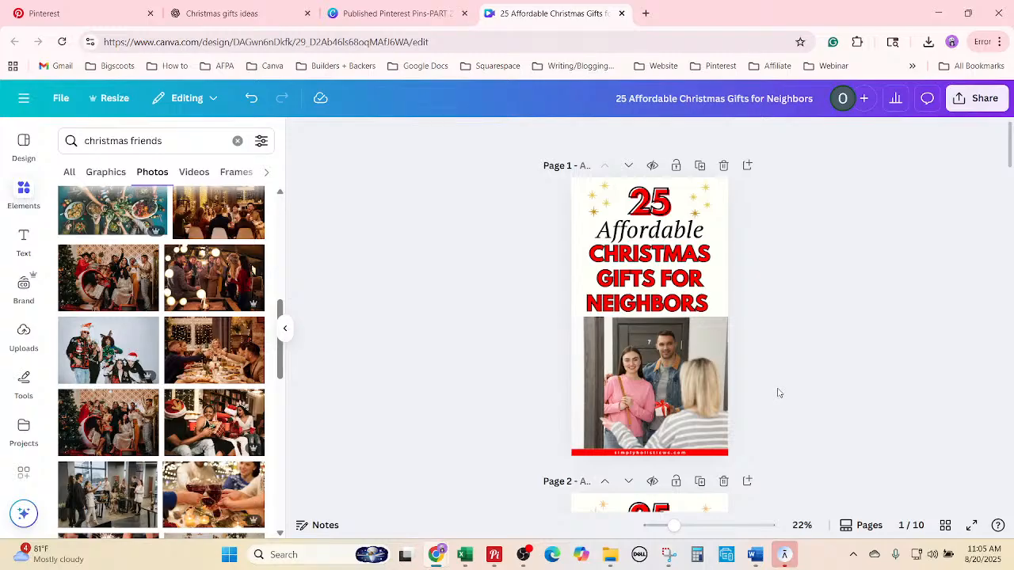
Replace page 1's photo with the picture of friends in festive headwear holding a wrapped gift and red cups.
{"action": "left_click", "coordinate": [650, 381]}
{"action": "key", "text": "Delete"}
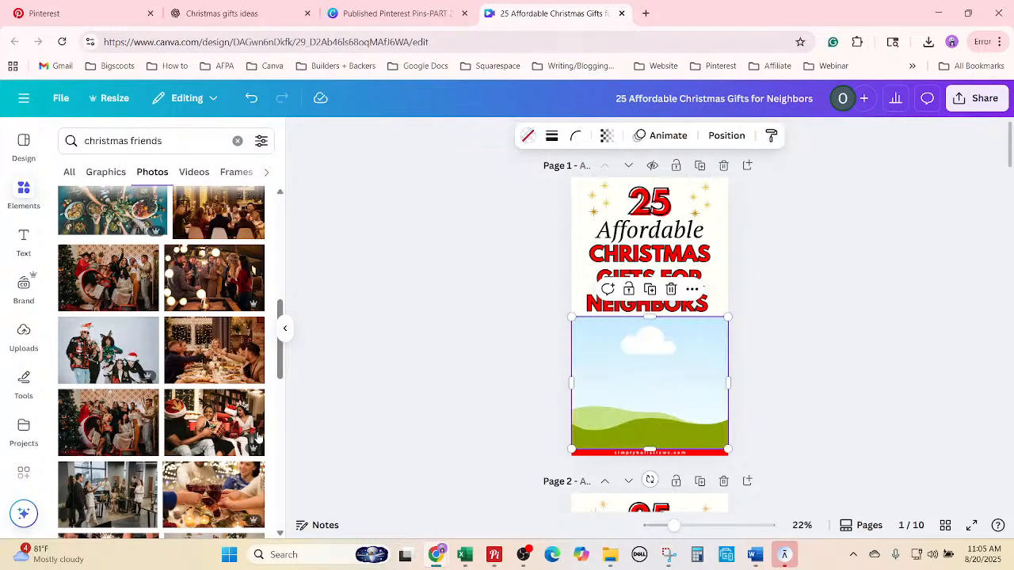
{"action": "left_click_drag", "start_coordinate": [259, 405], "coordinate": [649, 380]}
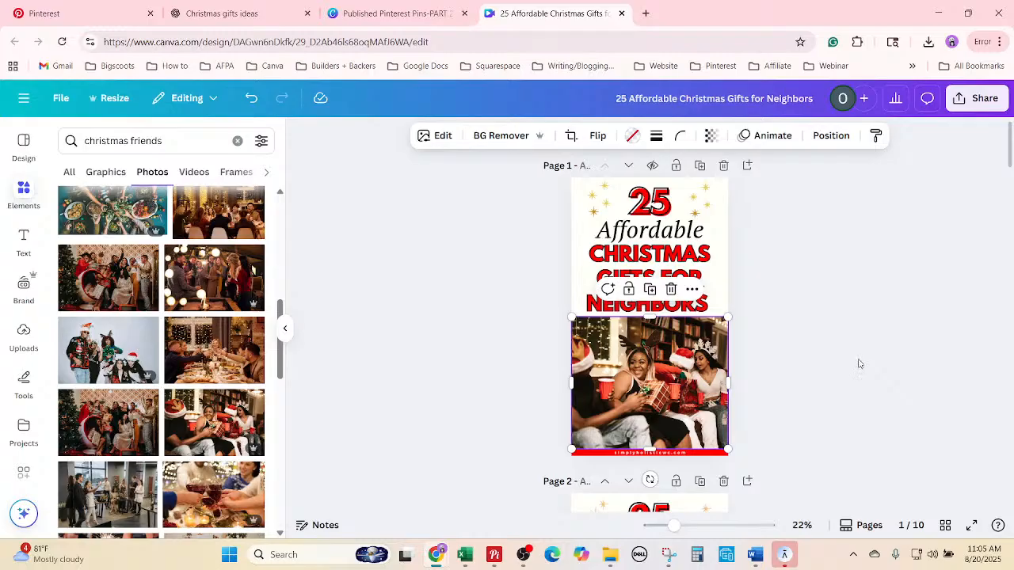
{"action": "left_click", "coordinate": [860, 363]}
{"action": "scroll", "coordinate": [194, 285], "scroll_direction": "down", "scroll_amount": 3}
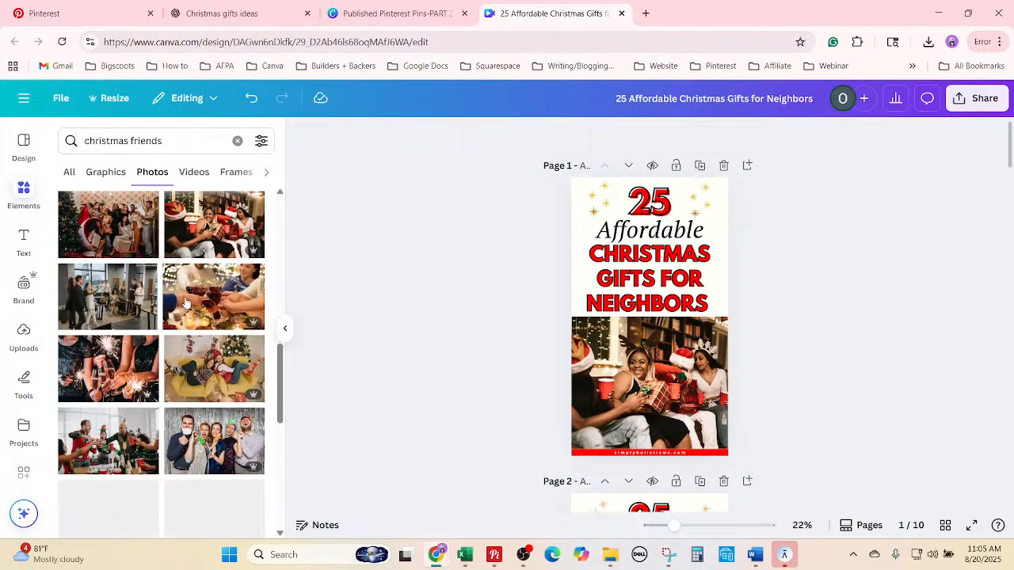
{"action": "scroll", "coordinate": [183, 302], "scroll_direction": "up", "scroll_amount": 1}
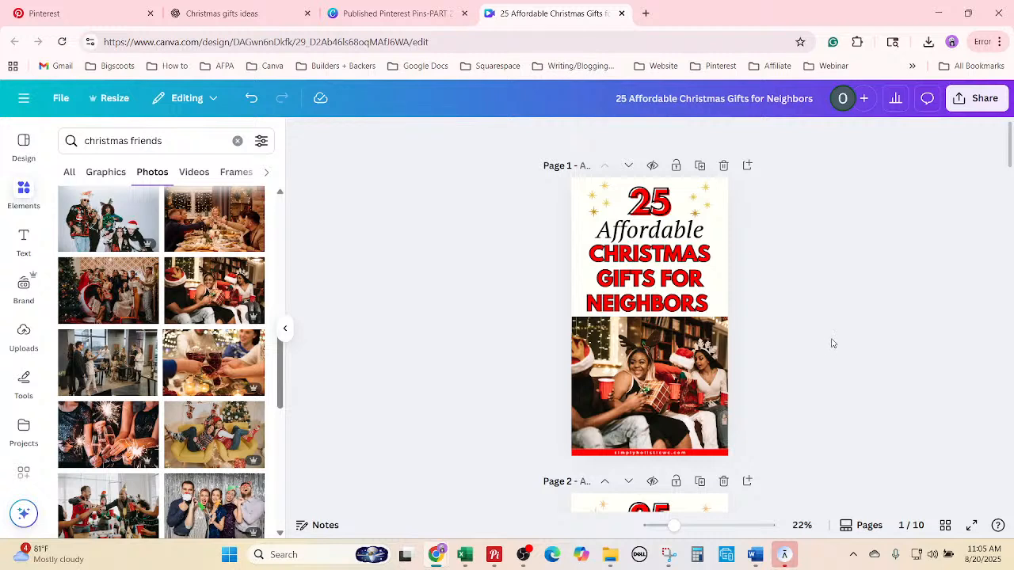
{"action": "scroll", "coordinate": [851, 341], "scroll_direction": "down", "scroll_amount": 2}
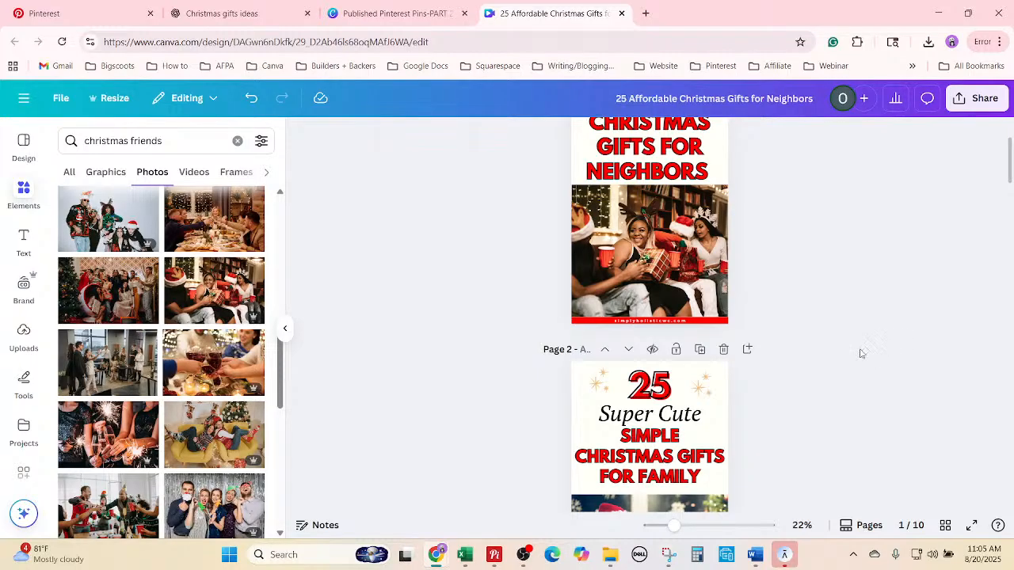
{"action": "scroll", "coordinate": [858, 351], "scroll_direction": "up", "scroll_amount": 2}
Replace the italic words "Super Cute" on page 2 with "Thoughtful".
{"action": "scroll", "coordinate": [852, 351], "scroll_direction": "down", "scroll_amount": 3}
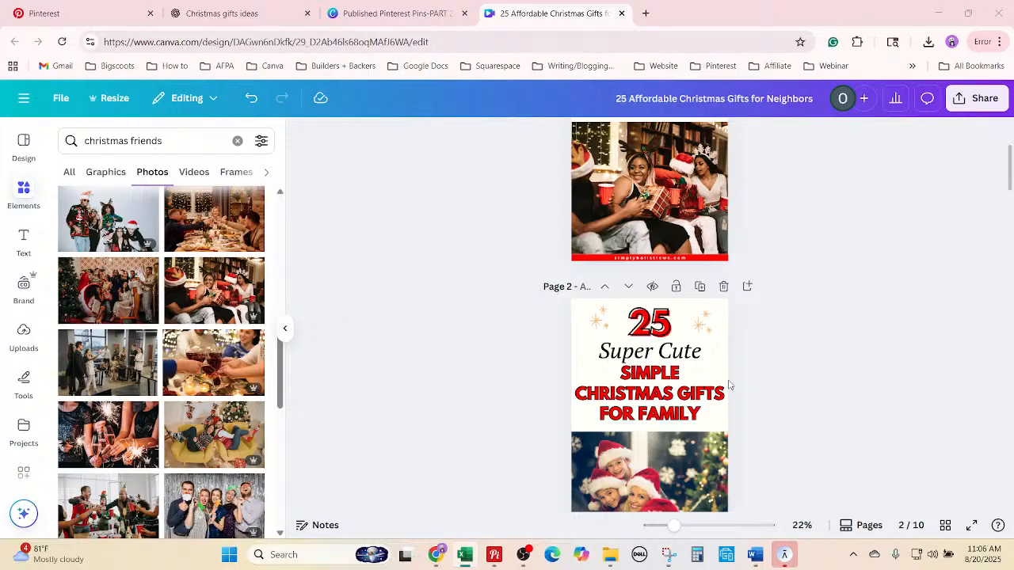
{"action": "scroll", "coordinate": [727, 386], "scroll_direction": "down", "scroll_amount": 1}
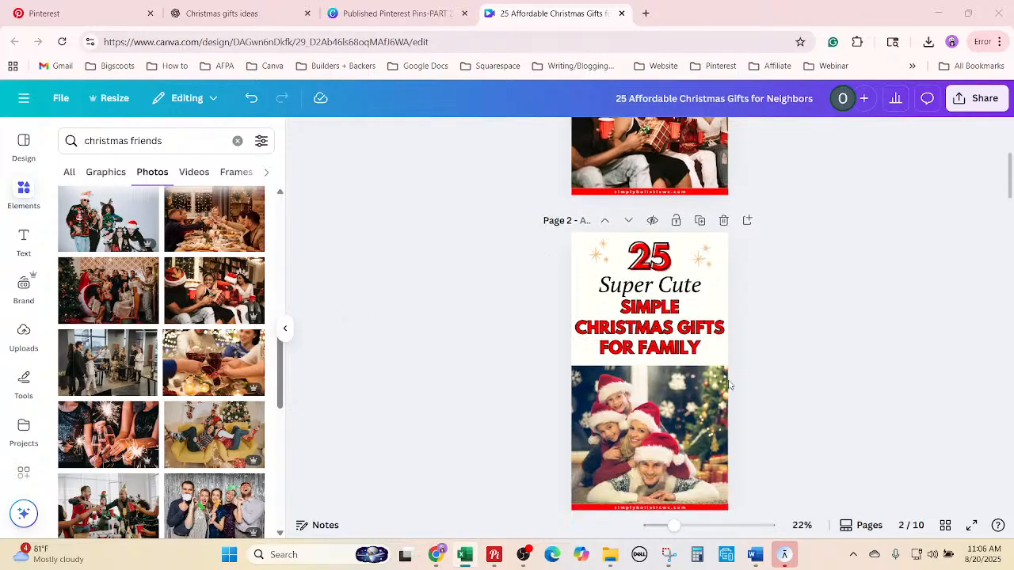
{"action": "double_click", "coordinate": [673, 288]}
{"action": "right_click", "coordinate": [673, 289]}
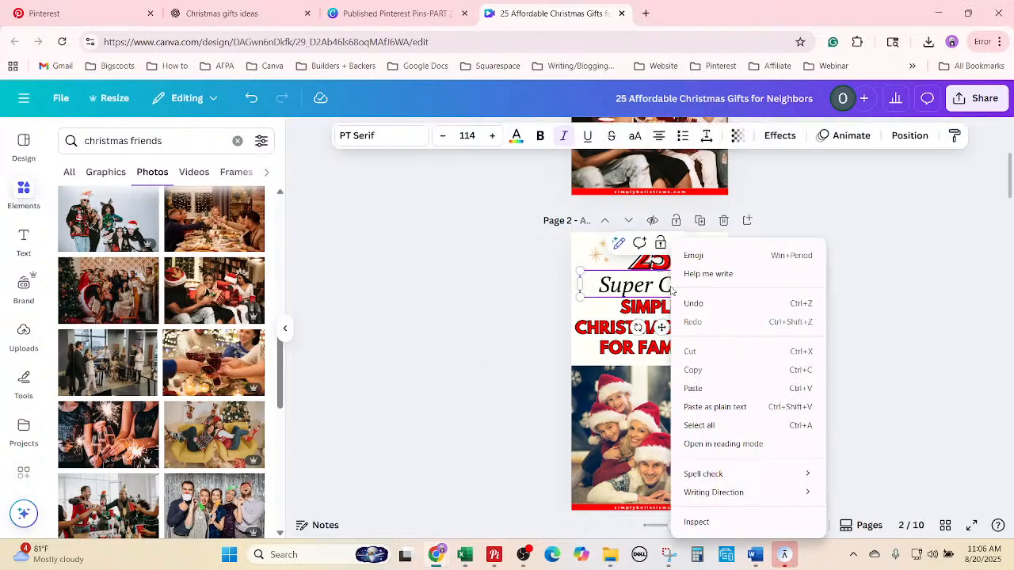
{"action": "left_click", "coordinate": [714, 433]}
{"action": "type", "text": "Thoughtful"}
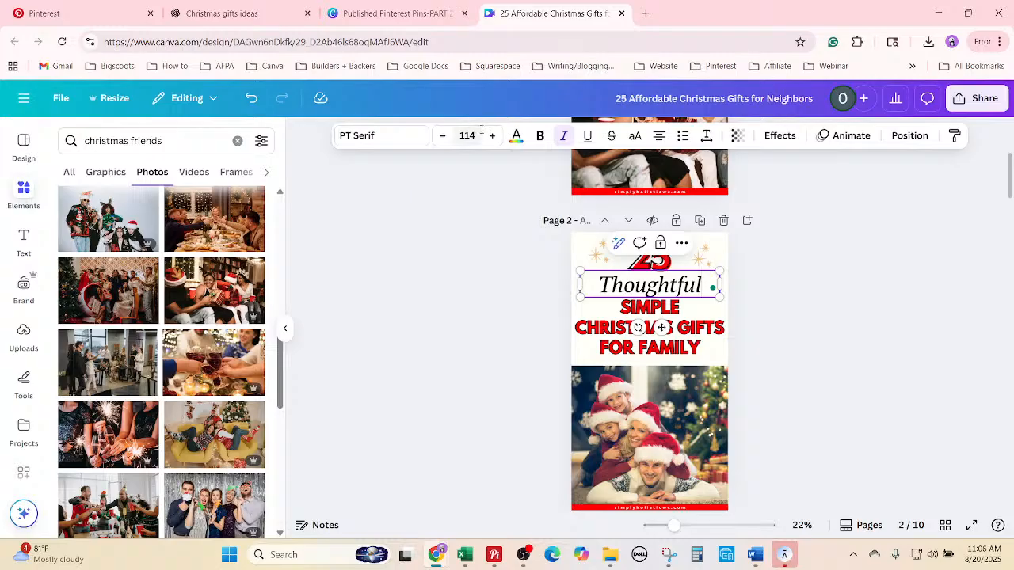
Increase the font size of "Thoughtful" on page 2 so the word spans more of the pin's width.
{"action": "left_click", "coordinate": [490, 137]}
{"action": "left_click", "coordinate": [490, 136]}
{"action": "left_click", "coordinate": [490, 136]}
{"action": "left_click", "coordinate": [490, 136]}
{"action": "left_click", "coordinate": [490, 137]}
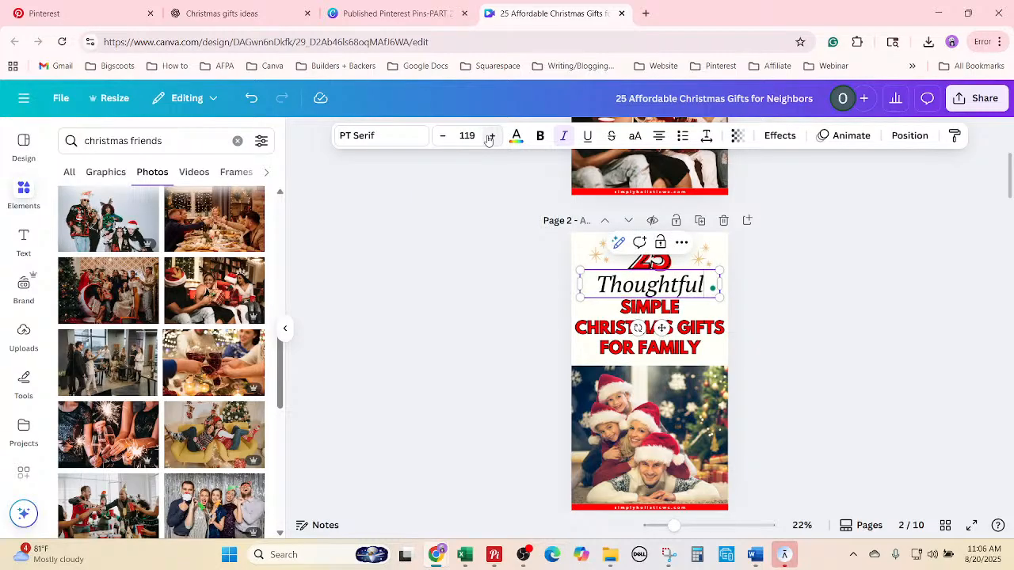
{"action": "left_click", "coordinate": [490, 137]}
{"action": "left_click", "coordinate": [490, 136]}
{"action": "left_click", "coordinate": [490, 136]}
{"action": "left_click", "coordinate": [490, 136]}
{"action": "left_click", "coordinate": [490, 136]}
{"action": "left_click", "coordinate": [490, 136]}
{"action": "left_click", "coordinate": [490, 136]}
{"action": "left_click", "coordinate": [832, 318]}
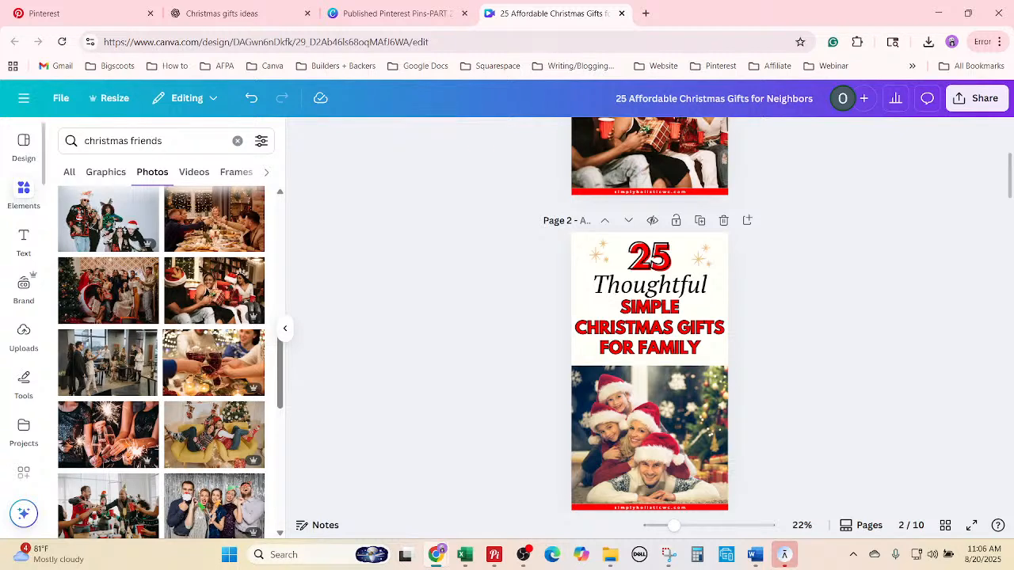
Check the title list in Excel and replace page 2's red headline with "CHRISTMAS GIFTS FOR NEIGHBORS".
{"action": "key", "text": "alt+Tab"}
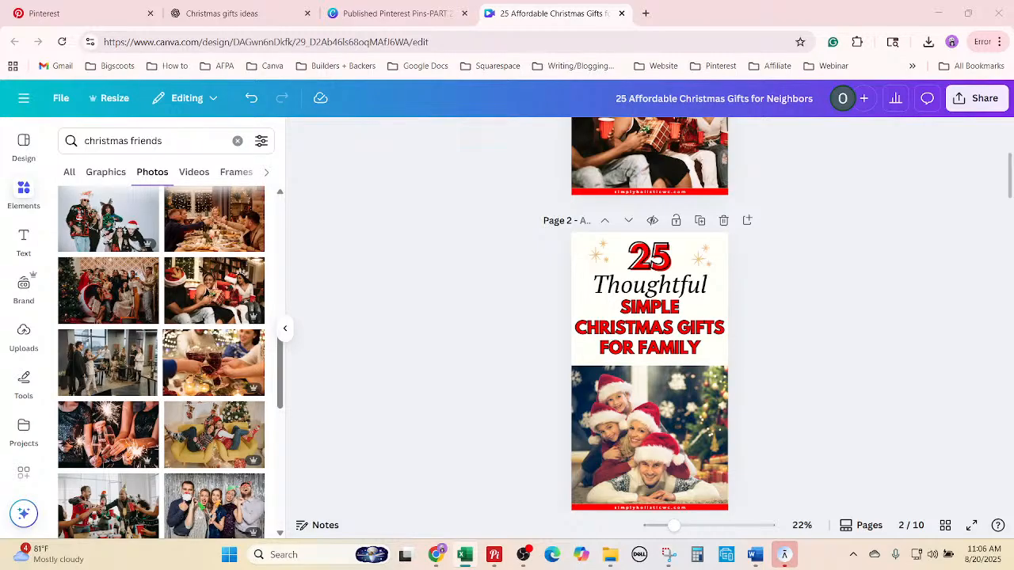
{"action": "left_click", "coordinate": [640, 332]}
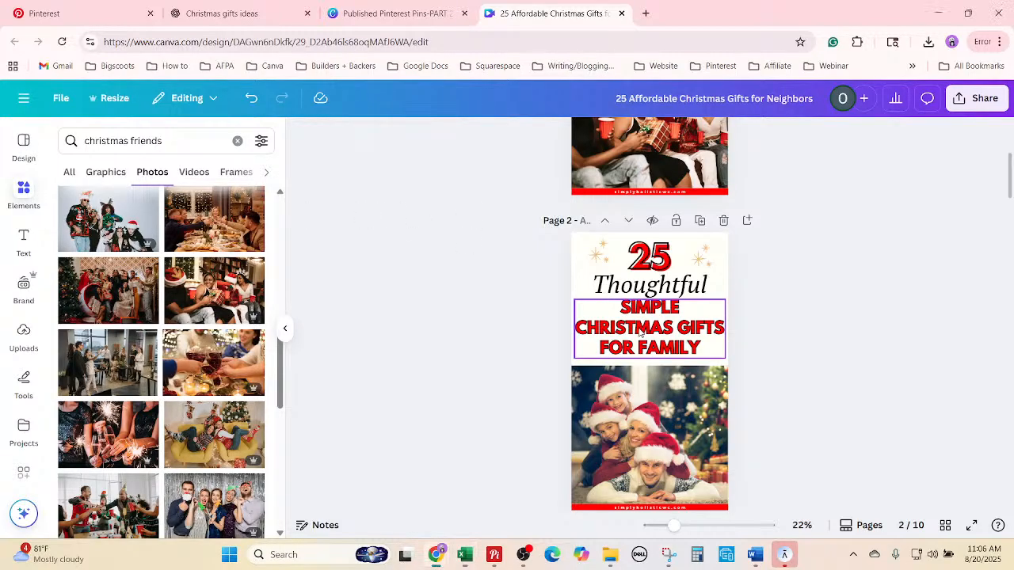
{"action": "left_click", "coordinate": [640, 333]}
{"action": "right_click", "coordinate": [640, 331]}
{"action": "left_click", "coordinate": [670, 218]}
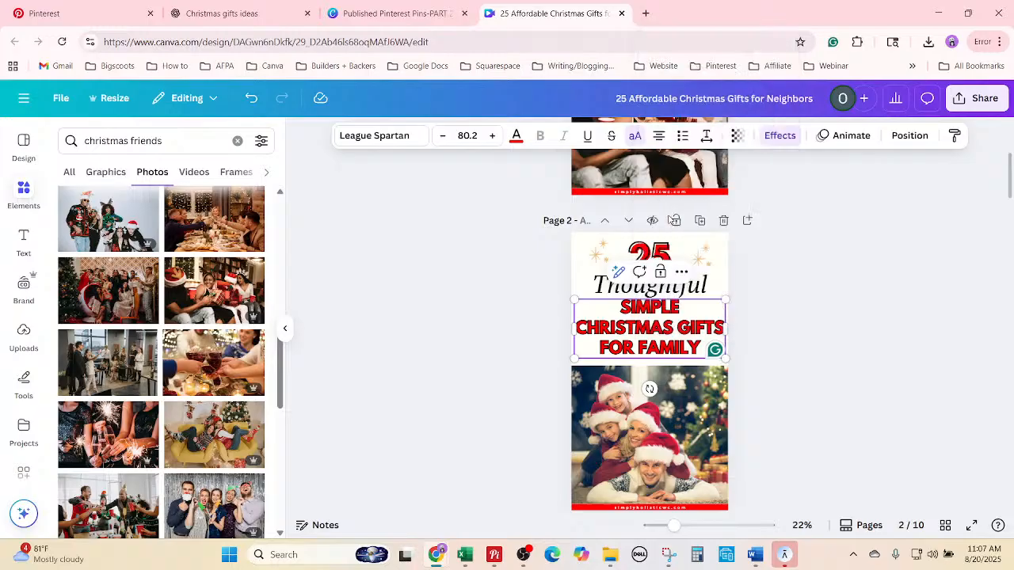
{"action": "type", "text": "CHRISTMAS GIFTS FOR NEIGHBORS"}
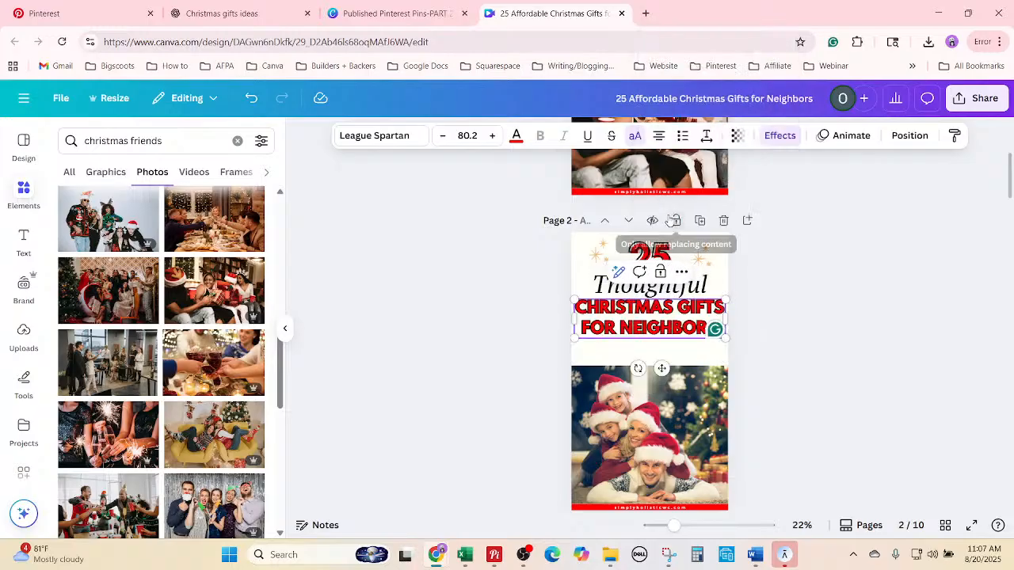
Increase the font size of page 2's red headline so it fills the space above the photo in three lines.
{"action": "left_click", "coordinate": [494, 136]}
{"action": "left_click", "coordinate": [493, 136]}
{"action": "left_click", "coordinate": [493, 136]}
{"action": "left_click", "coordinate": [493, 136]}
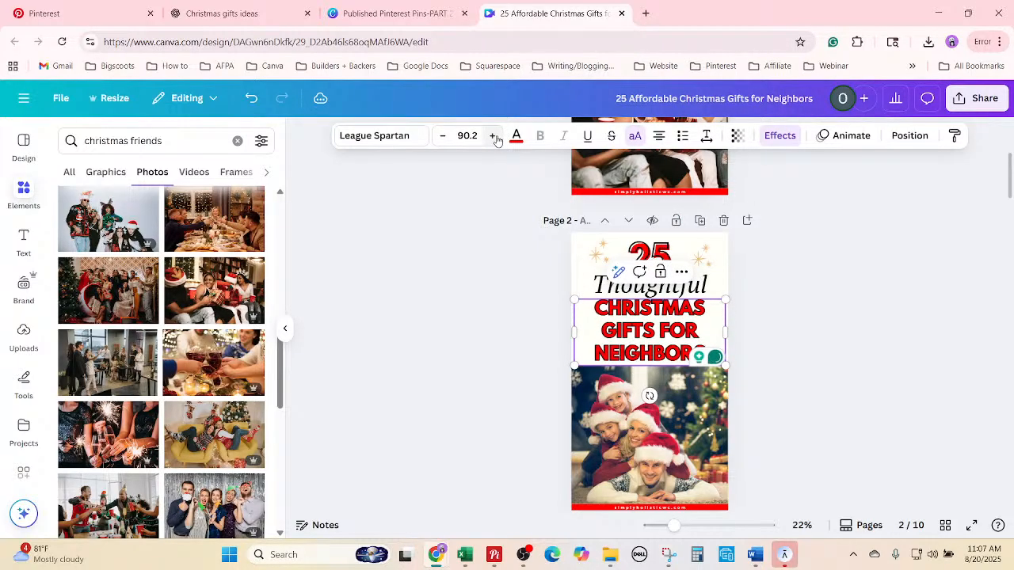
{"action": "left_click", "coordinate": [928, 409]}
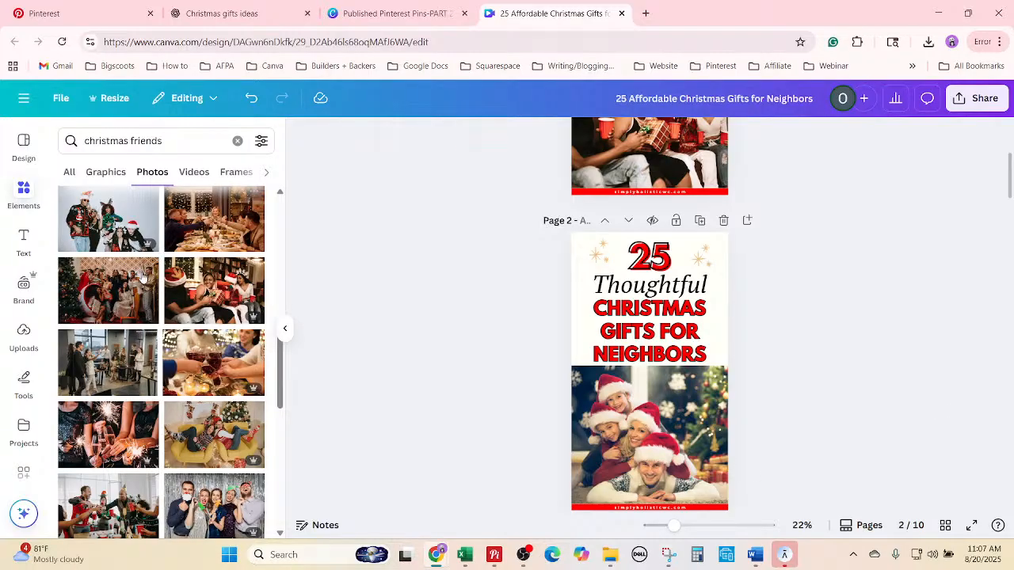
Replace page 2's photo with the picture of two friends in Christmas sweaters on a yellow sofa.
{"action": "scroll", "coordinate": [158, 356], "scroll_direction": "down", "scroll_amount": 2}
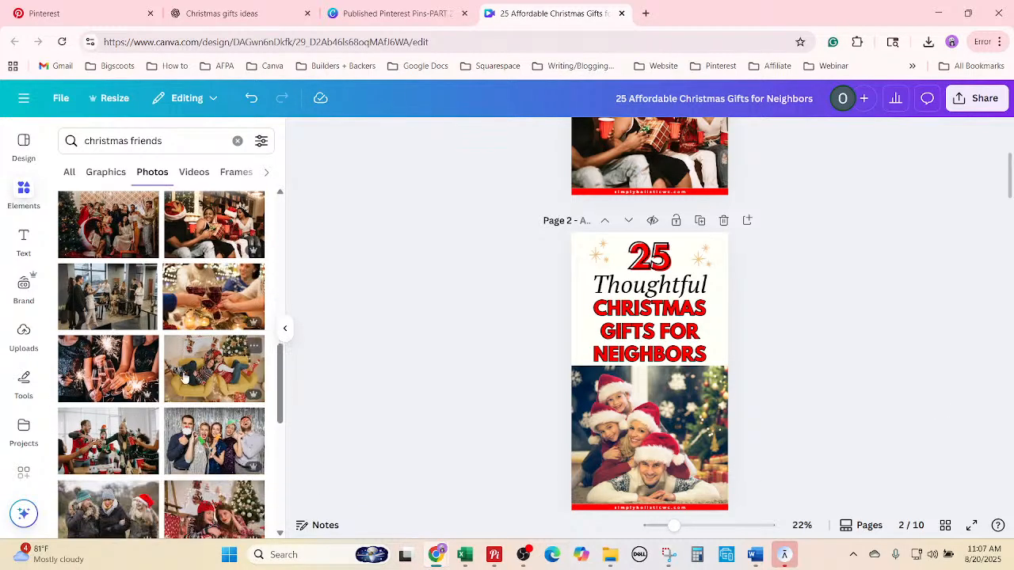
{"action": "left_click_drag", "start_coordinate": [198, 368], "coordinate": [649, 438]}
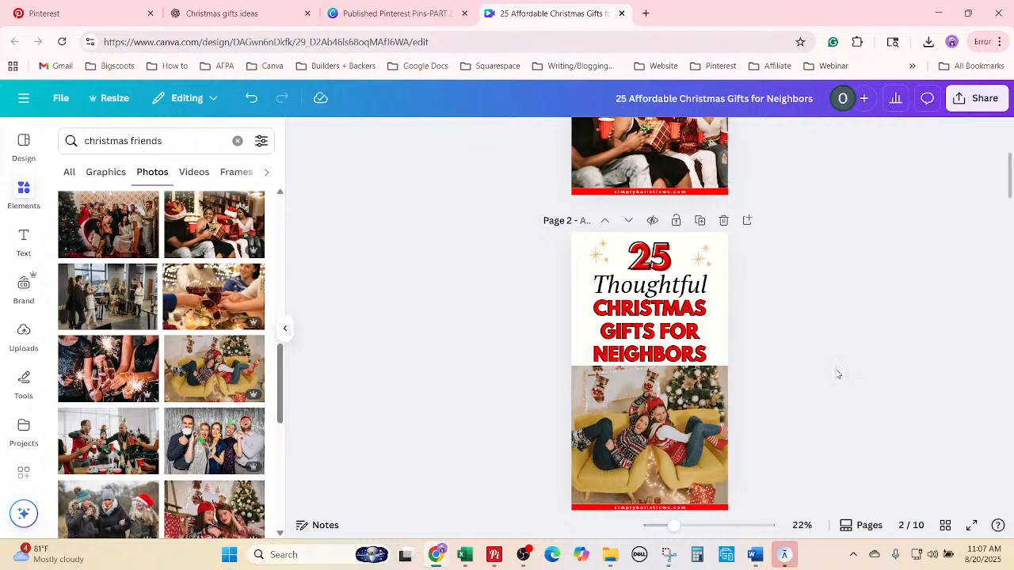
Check the next title in Excel and replace the italic word "Memorable" on page 3 with "Super Easy".
{"action": "scroll", "coordinate": [814, 383], "scroll_direction": "down", "scroll_amount": 4}
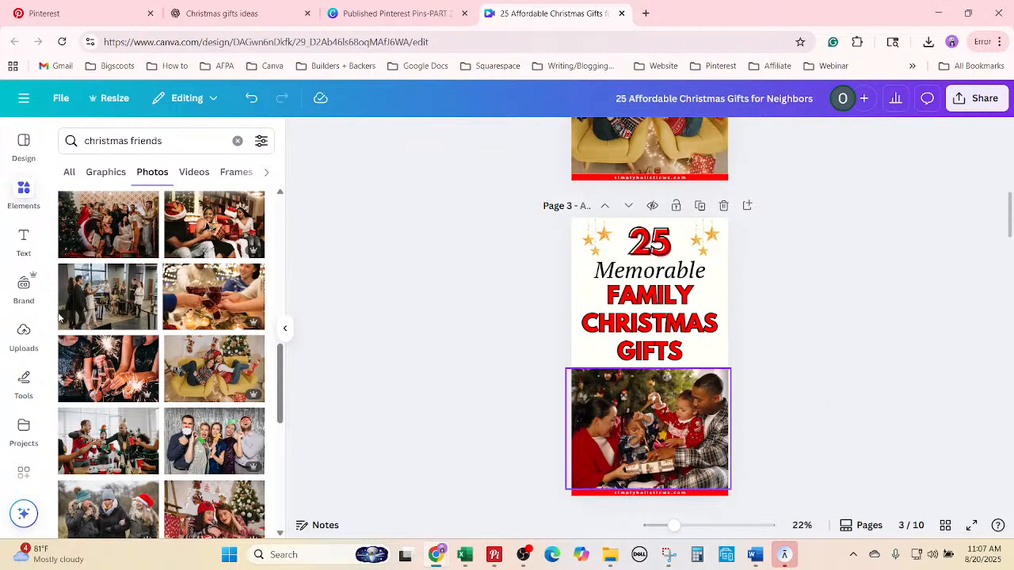
{"action": "left_click", "coordinate": [465, 554]}
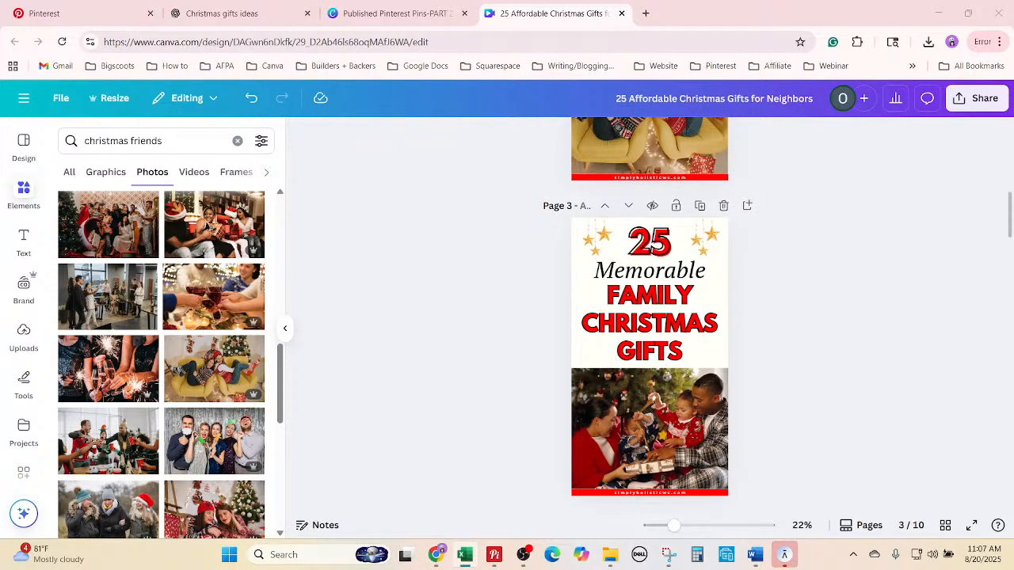
{"action": "left_click", "coordinate": [647, 275]}
{"action": "right_click", "coordinate": [646, 274]}
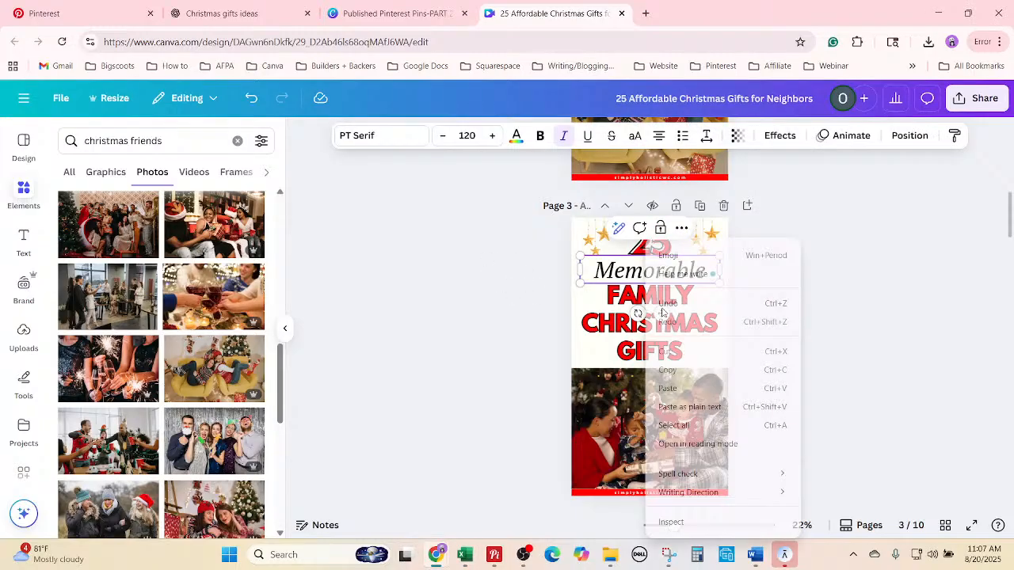
{"action": "left_click", "coordinate": [677, 425]}
{"action": "type", "text": "Super Easy"}
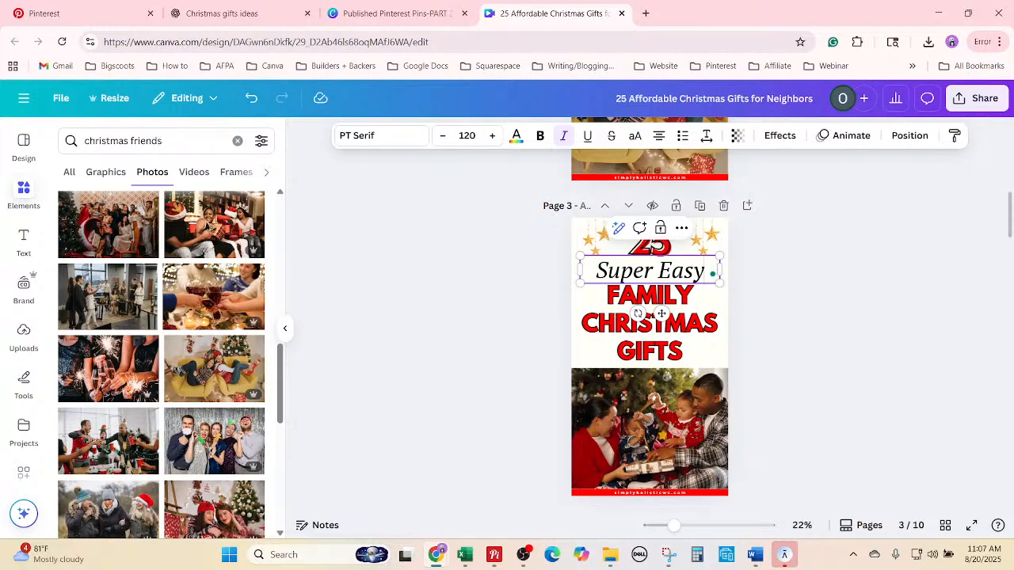
Replace page 3's red headline with "CHRISTMAS GIFTS FOR YOUR NEIGHBORS" after rechecking the title in Excel.
{"action": "left_click", "coordinate": [465, 554]}
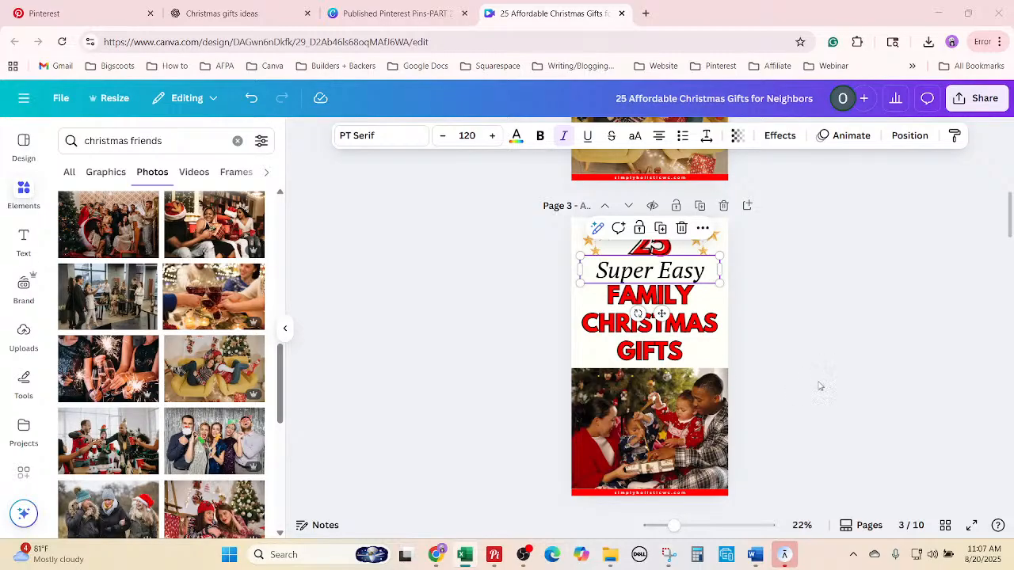
{"action": "left_click", "coordinate": [789, 341]}
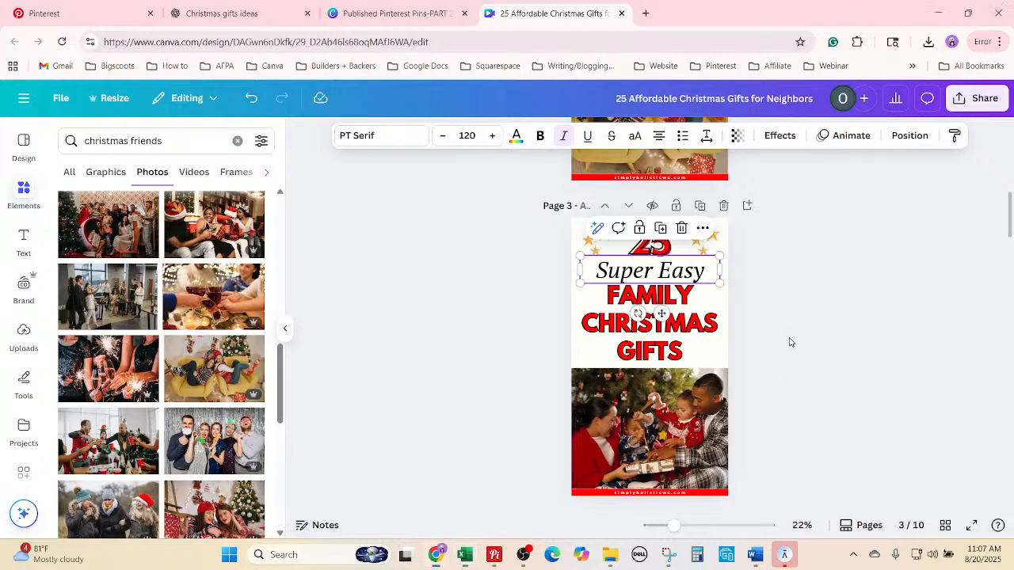
{"action": "double_click", "coordinate": [697, 341]}
{"action": "right_click", "coordinate": [697, 340]}
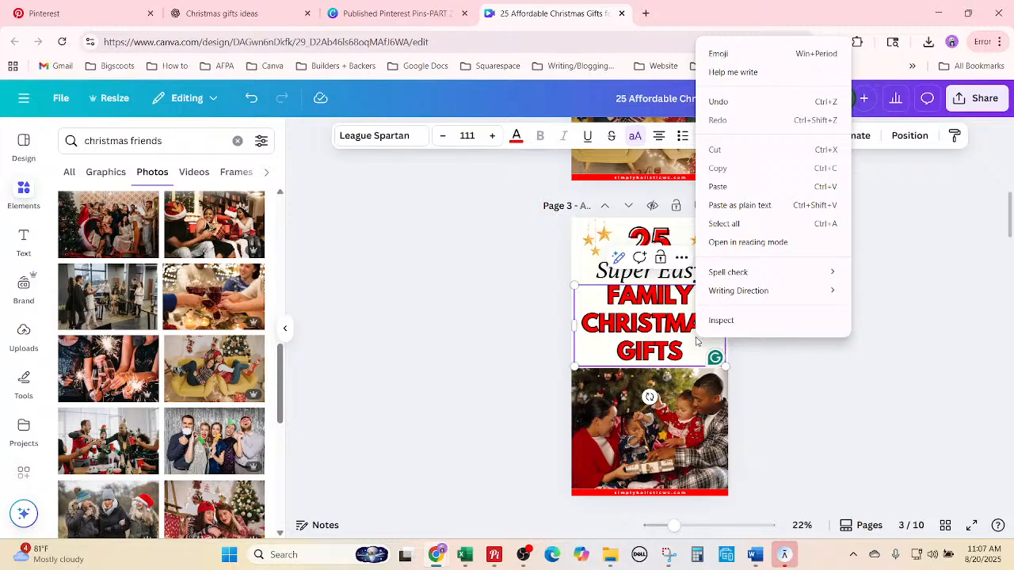
{"action": "left_click", "coordinate": [762, 223]}
{"action": "type", "text": "CHRISTMAS GIFTS FOR YOUR NEIGHBORS"}
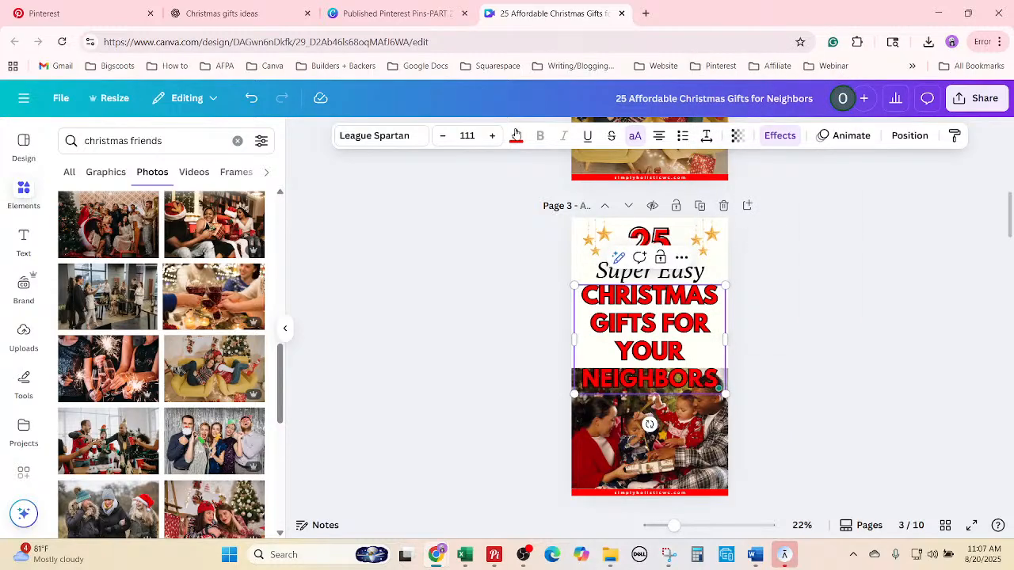
Reduce the font size of page 3's red headline to about 88 so its four lines fit above the photo.
{"action": "left_click", "coordinate": [446, 139]}
{"action": "left_click", "coordinate": [447, 139]}
{"action": "left_click", "coordinate": [443, 137]}
{"action": "left_click", "coordinate": [443, 136]}
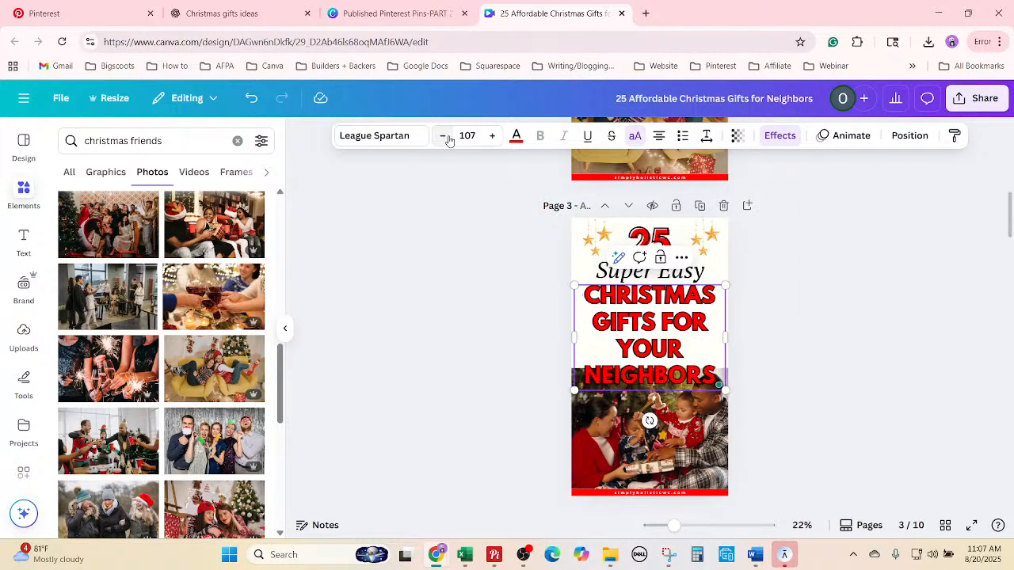
{"action": "left_click", "coordinate": [444, 137]}
{"action": "left_click", "coordinate": [444, 136]}
{"action": "left_click", "coordinate": [444, 137]}
{"action": "left_click", "coordinate": [443, 136]}
{"action": "left_click", "coordinate": [444, 136]}
{"action": "left_click", "coordinate": [444, 136]}
{"action": "left_click", "coordinate": [443, 136]}
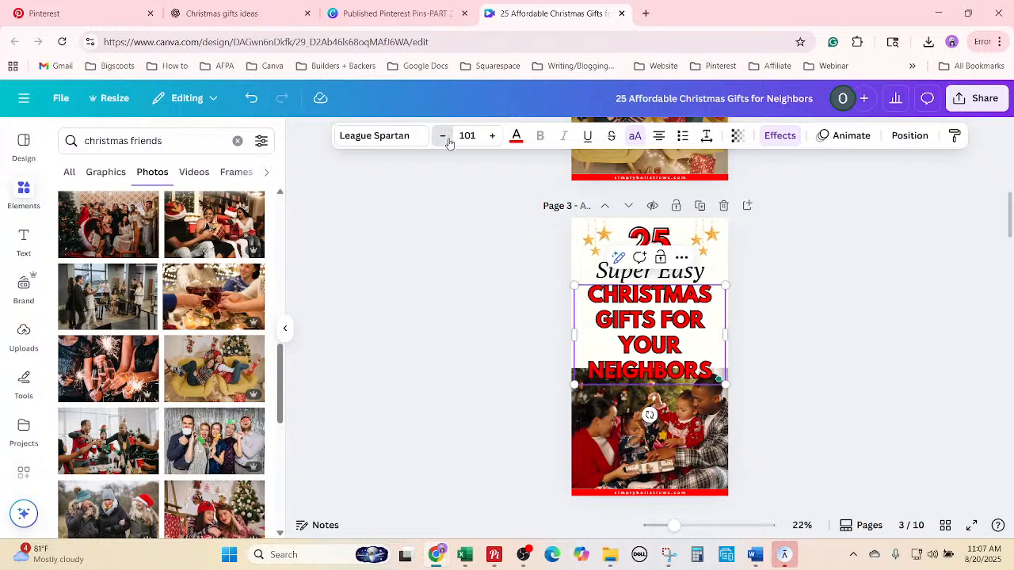
{"action": "left_click", "coordinate": [443, 137]}
{"action": "left_click", "coordinate": [444, 136]}
{"action": "left_click", "coordinate": [445, 137]}
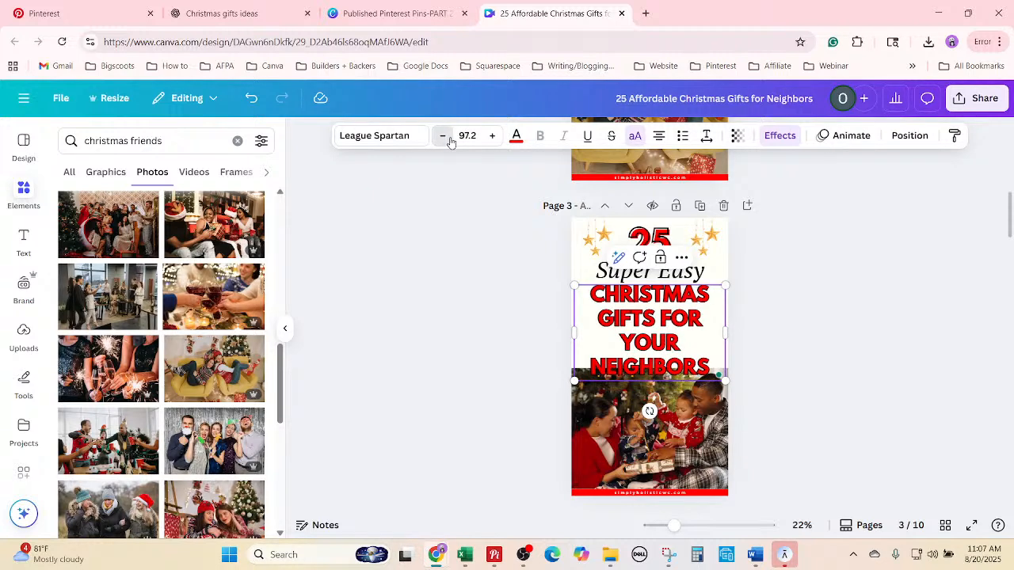
{"action": "left_click", "coordinate": [444, 137]}
{"action": "left_click", "coordinate": [444, 137]}
{"action": "left_click", "coordinate": [444, 137]}
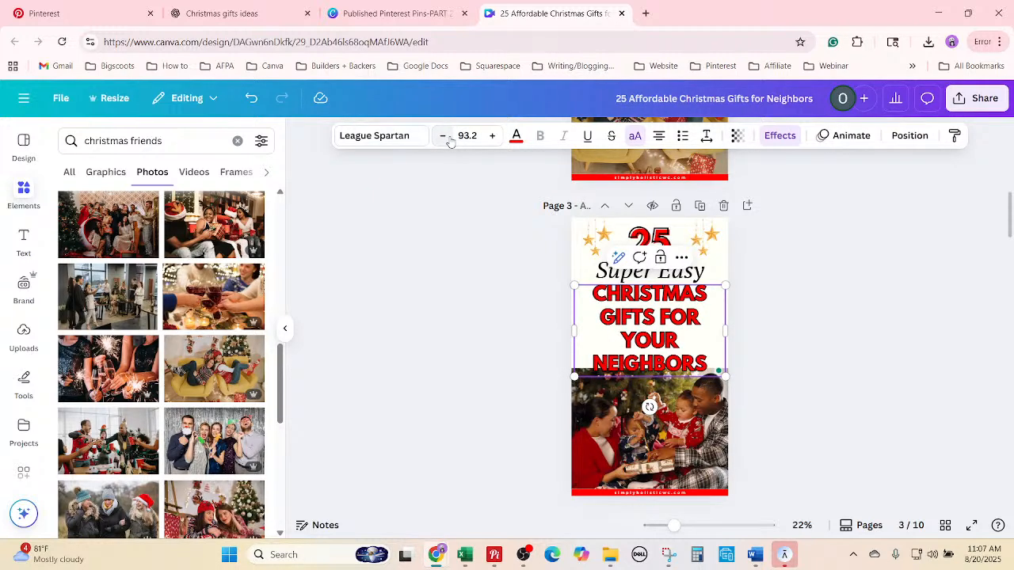
{"action": "left_click", "coordinate": [445, 137]}
{"action": "left_click", "coordinate": [445, 137]}
{"action": "left_click", "coordinate": [445, 137]}
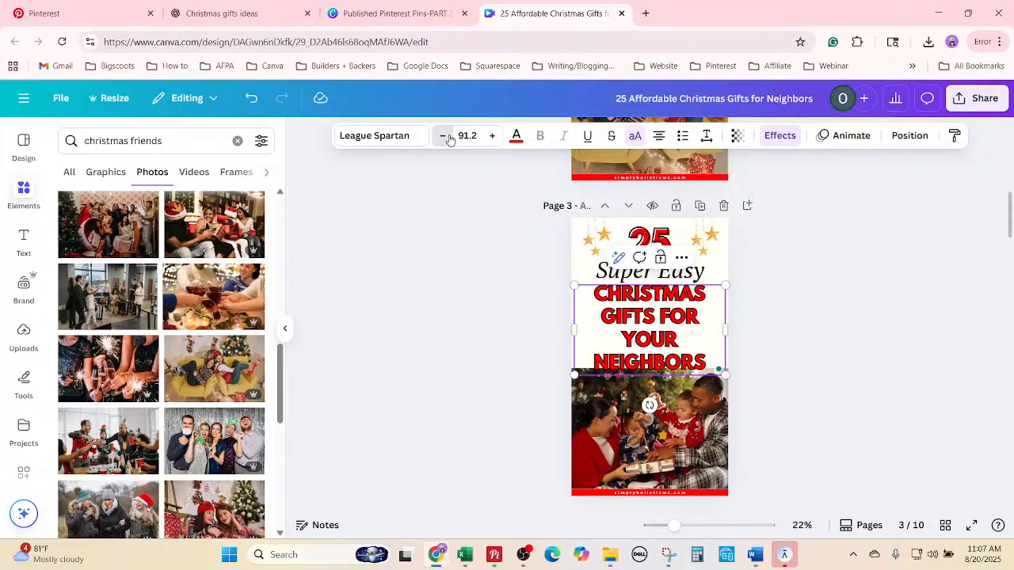
{"action": "left_click", "coordinate": [445, 137]}
{"action": "left_click", "coordinate": [445, 137]}
{"action": "left_click", "coordinate": [445, 137]}
{"action": "left_click", "coordinate": [445, 137]}
{"action": "left_click", "coordinate": [445, 137]}
{"action": "left_click", "coordinate": [492, 136]}
{"action": "left_click", "coordinate": [492, 135]}
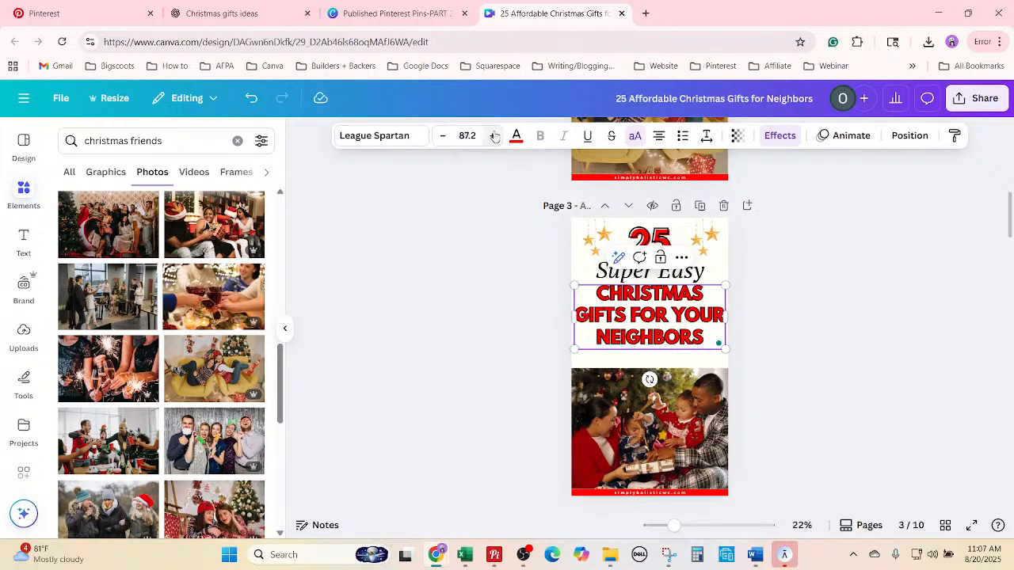
{"action": "left_click", "coordinate": [492, 135]}
{"action": "left_click", "coordinate": [491, 135]}
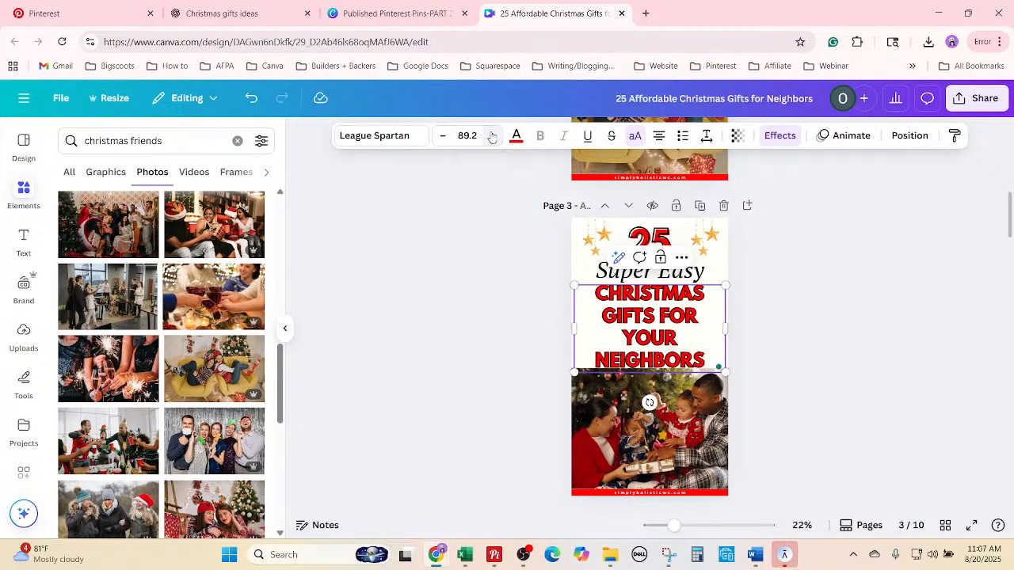
{"action": "left_click", "coordinate": [442, 138]}
{"action": "left_click", "coordinate": [866, 394]}
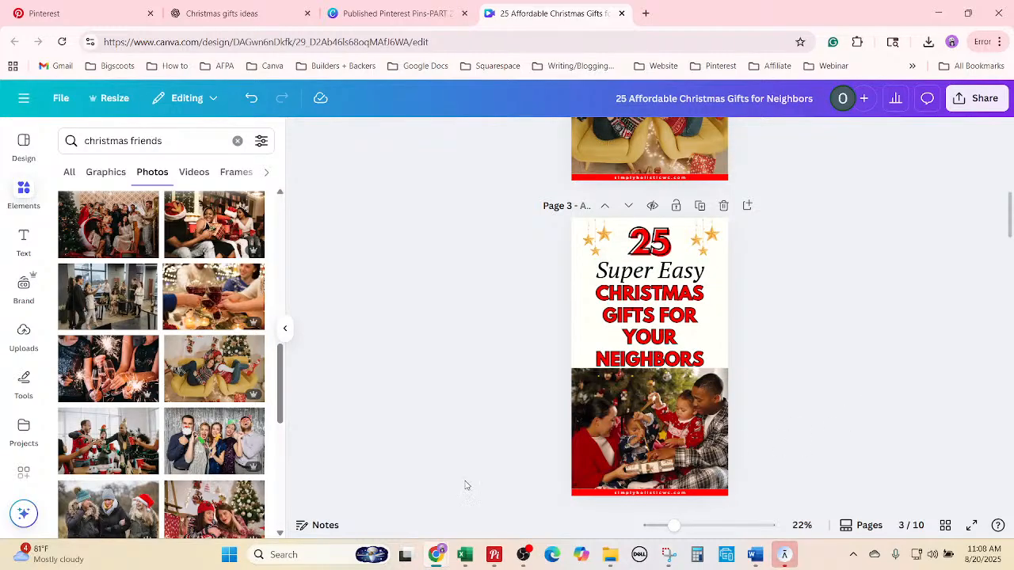
Replace page 3's photo with the group toasting with red cups and crop its top edge slightly below the headline.
{"action": "scroll", "coordinate": [178, 406], "scroll_direction": "down", "scroll_amount": 1}
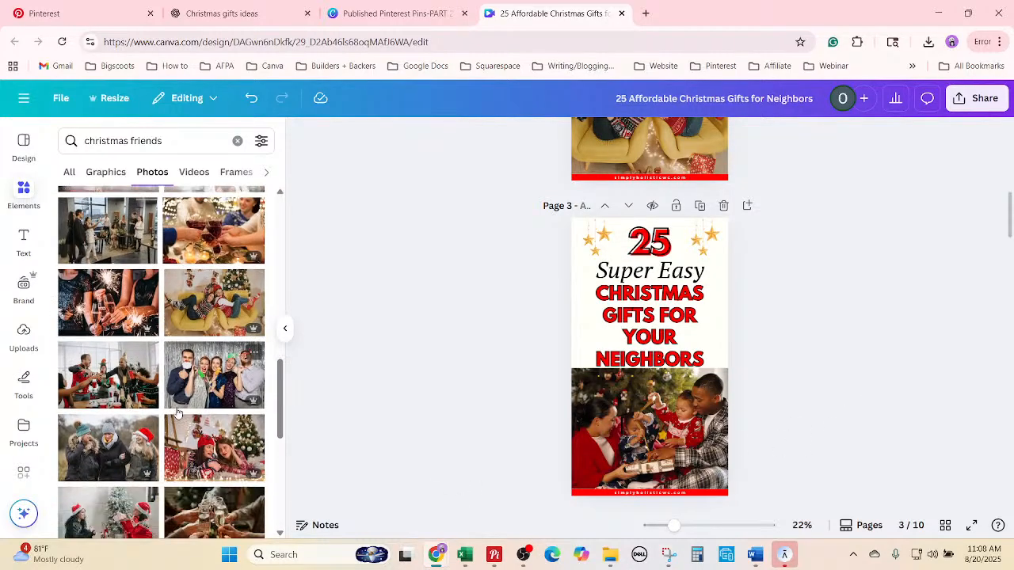
{"action": "left_click_drag", "start_coordinate": [106, 369], "coordinate": [696, 409]}
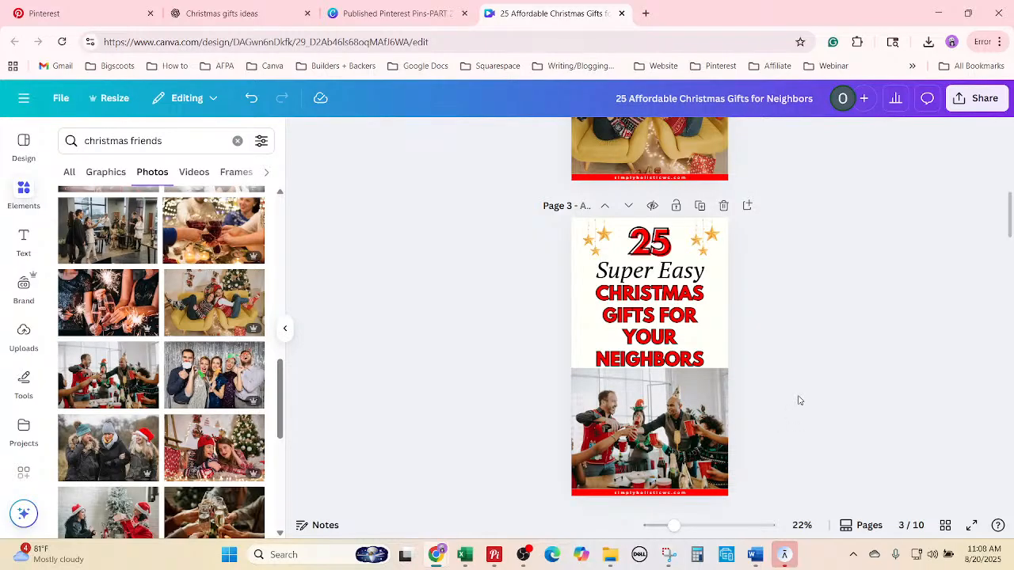
{"action": "left_click", "coordinate": [658, 390]}
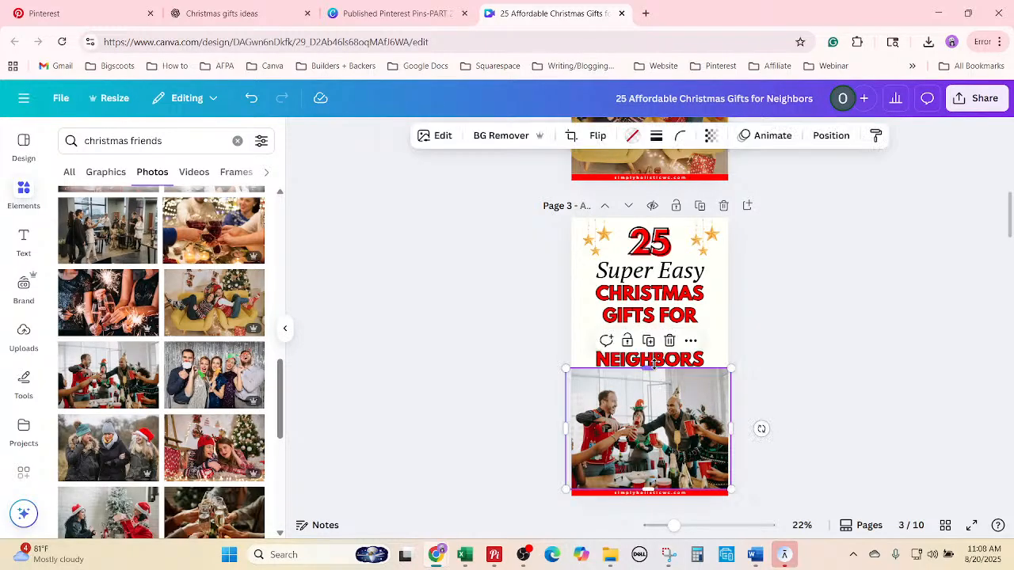
{"action": "left_click_drag", "start_coordinate": [651, 367], "coordinate": [754, 381]}
{"action": "left_click", "coordinate": [819, 393]}
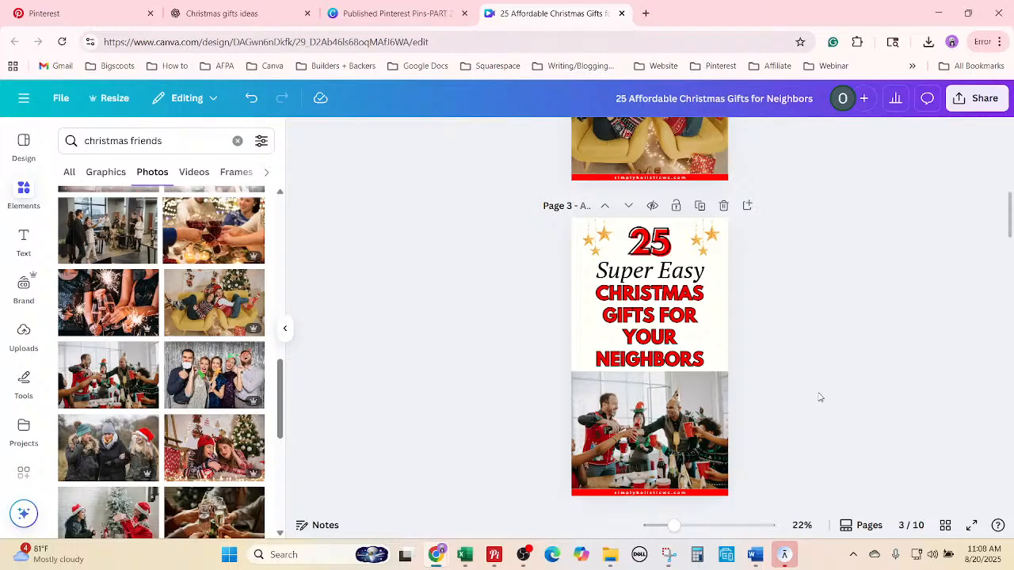
Check the next title in Excel and replace page 4's red headline with "CHRISTMAS GIFTS FOR NEIGHBORS".
{"action": "scroll", "coordinate": [819, 397], "scroll_direction": "down", "scroll_amount": 5}
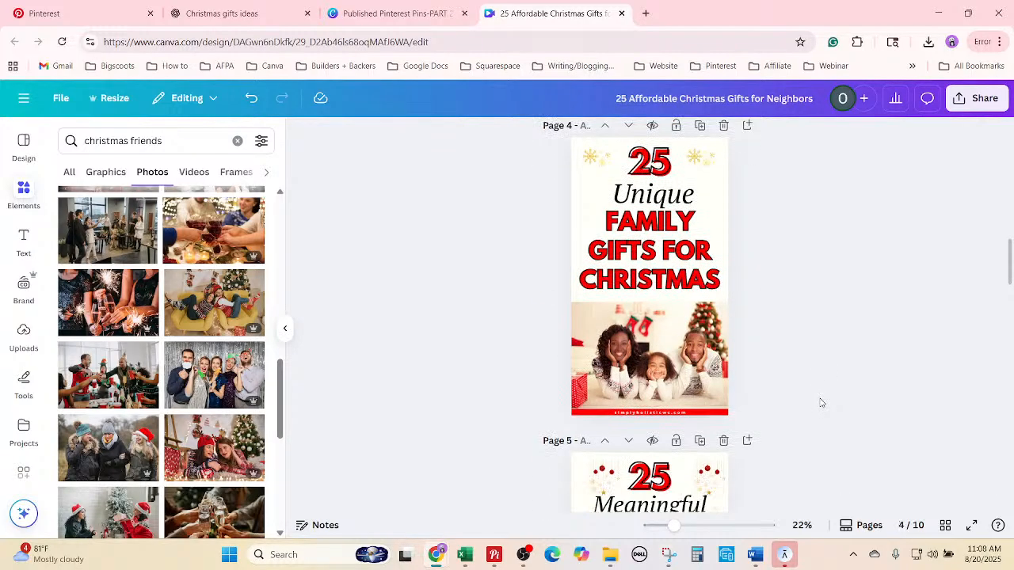
{"action": "key", "text": "alt+Tab"}
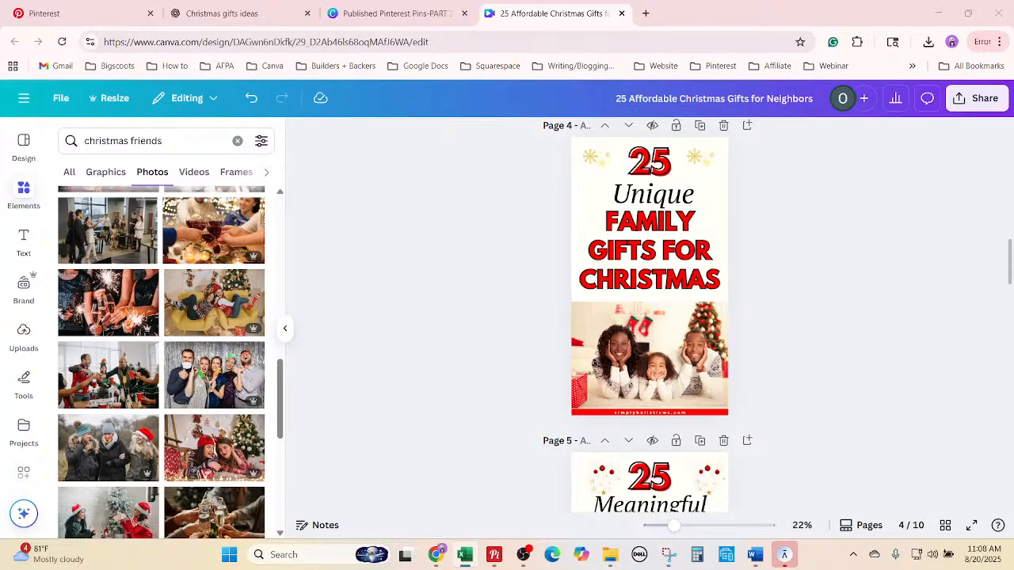
{"action": "double_click", "coordinate": [657, 258]}
{"action": "type", "text": "CHRISTMAS GIFTS FOR NEIGHBORS"}
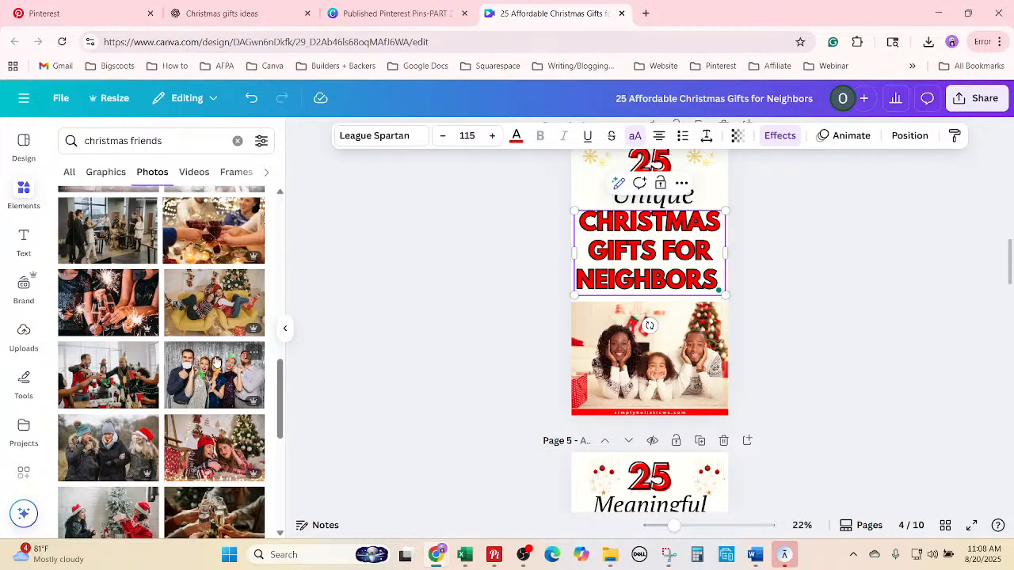
Try the group with party props and the two friends lying beside a Christmas tree as page 4's photo.
{"action": "left_click_drag", "start_coordinate": [216, 363], "coordinate": [709, 396]}
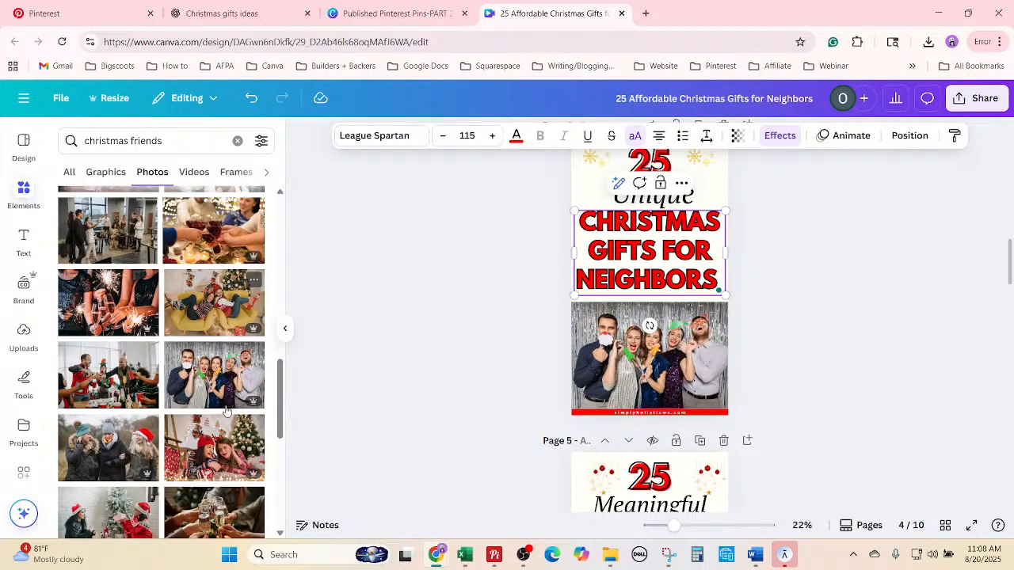
{"action": "left_click_drag", "start_coordinate": [218, 449], "coordinate": [750, 411]}
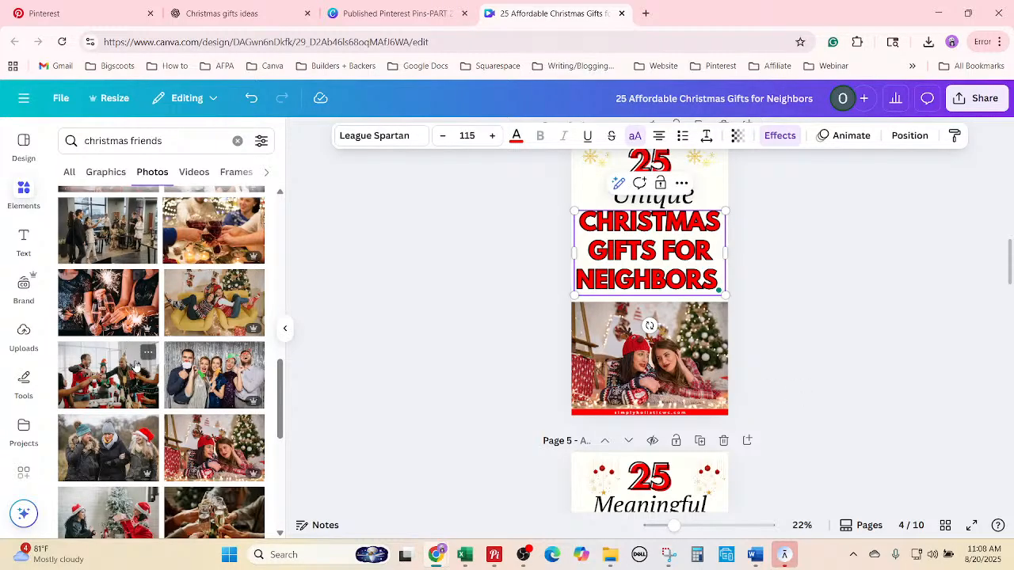
Replace page 4's photo with the picture of two friends in Santa hats exchanging a gift by a tree.
{"action": "scroll", "coordinate": [142, 372], "scroll_direction": "down", "scroll_amount": 3}
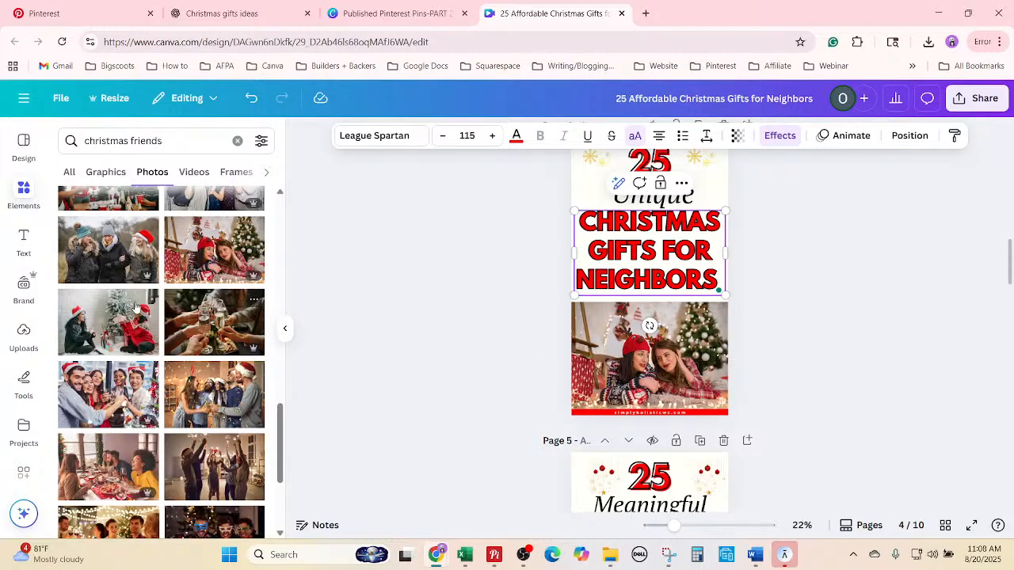
{"action": "left_click_drag", "start_coordinate": [139, 311], "coordinate": [694, 346]}
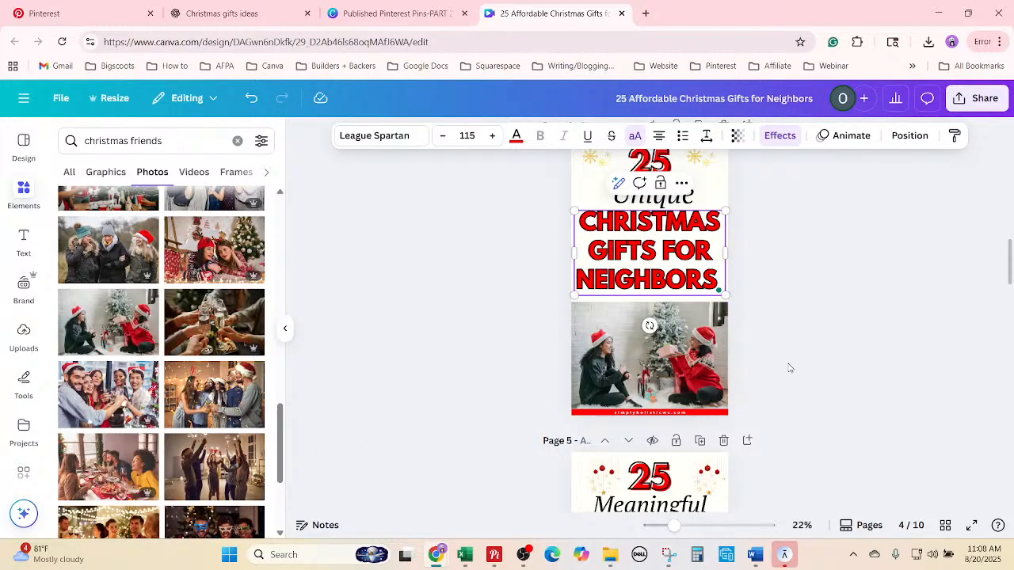
Check the next title in Excel and replace page 5's italic word with "Last-Minute".
{"action": "left_click", "coordinate": [851, 385]}
{"action": "scroll", "coordinate": [854, 410], "scroll_direction": "down", "scroll_amount": 4}
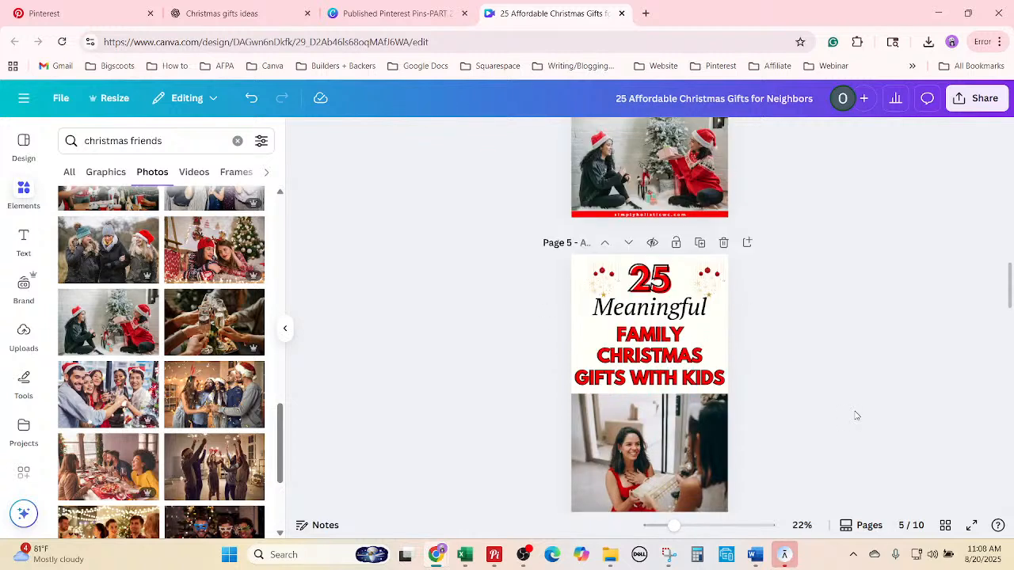
{"action": "left_click", "coordinate": [465, 555]}
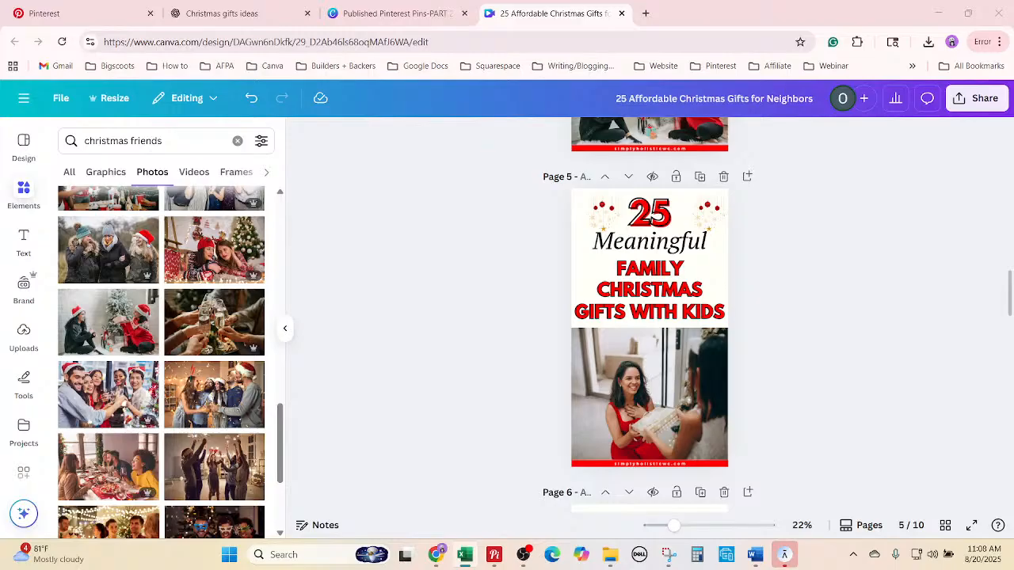
{"action": "double_click", "coordinate": [636, 246]}
{"action": "right_click", "coordinate": [636, 242]}
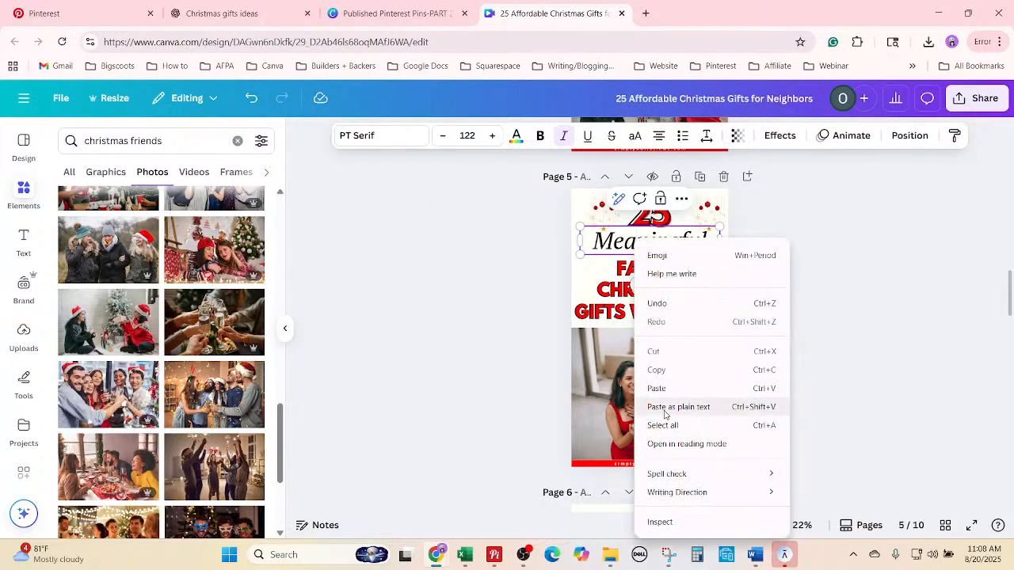
{"action": "left_click", "coordinate": [662, 421]}
{"action": "type", "text": "Last-Minute"}
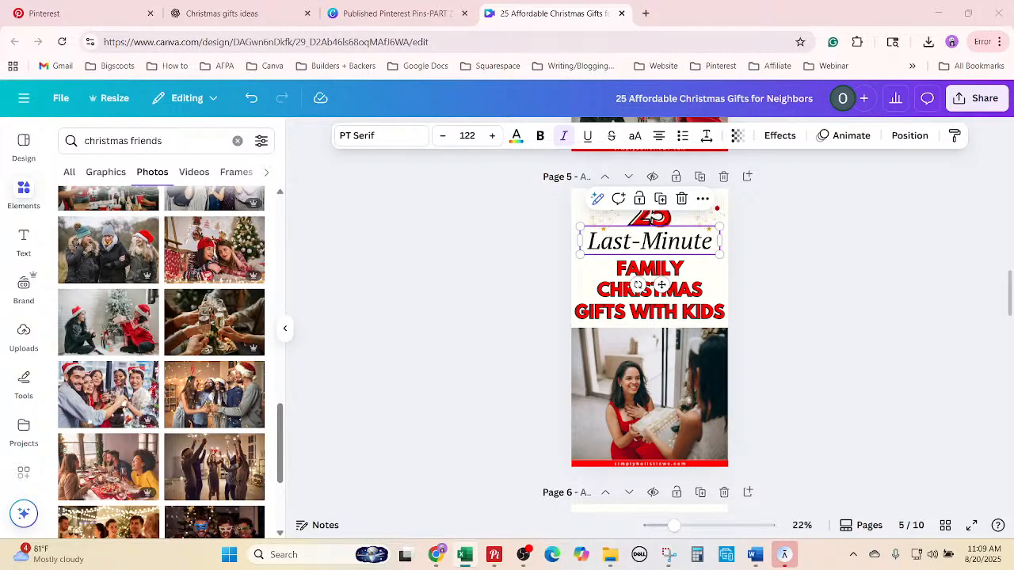
Replace page 5's red headline with "CHRISTMAS GIFTS TO NEIGHBORS" and its photo with the smiling group in Santa hats toasting.
{"action": "double_click", "coordinate": [701, 292]}
{"action": "right_click", "coordinate": [700, 290]}
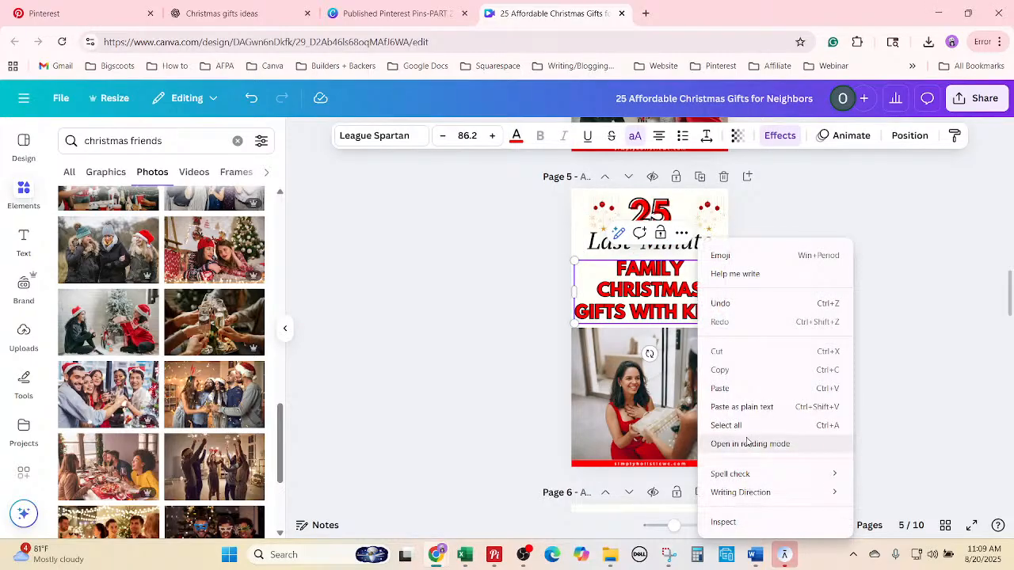
{"action": "left_click", "coordinate": [738, 407]}
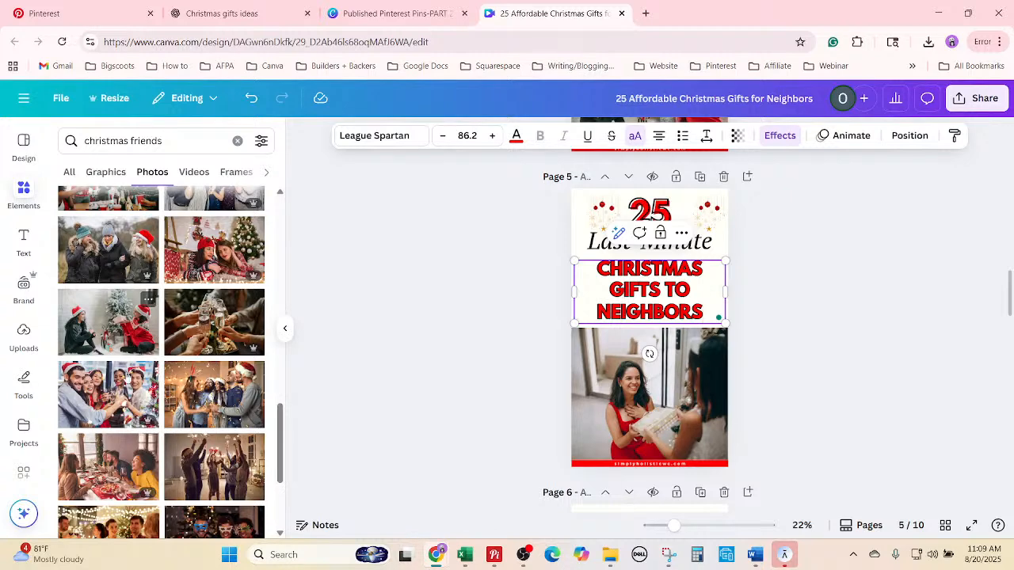
{"action": "left_click_drag", "start_coordinate": [123, 396], "coordinate": [675, 405]}
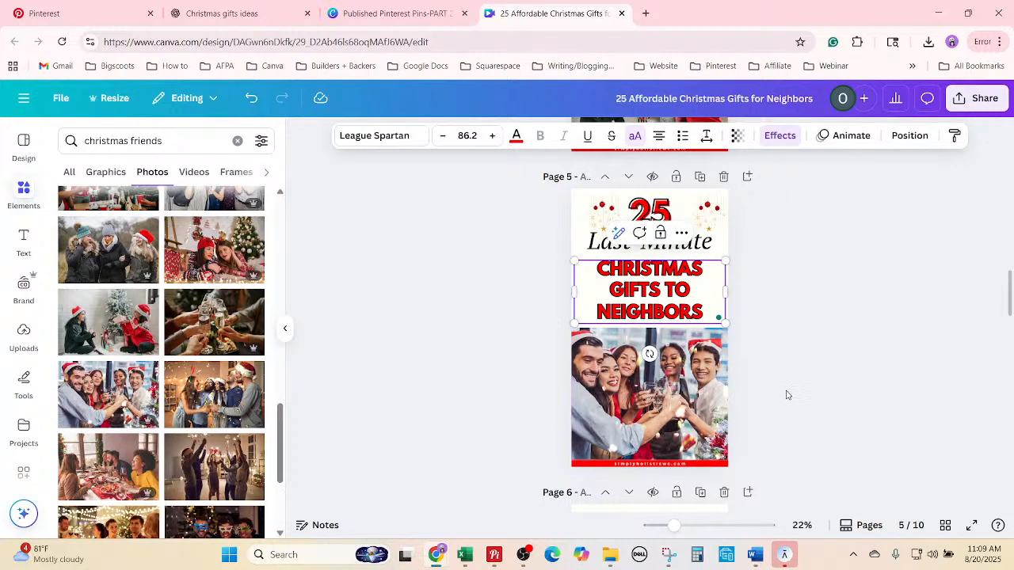
{"action": "left_click", "coordinate": [787, 395]}
Check the next title in Excel and replace page 6's italic word with "Quick".
{"action": "scroll", "coordinate": [792, 409], "scroll_direction": "down", "scroll_amount": 5}
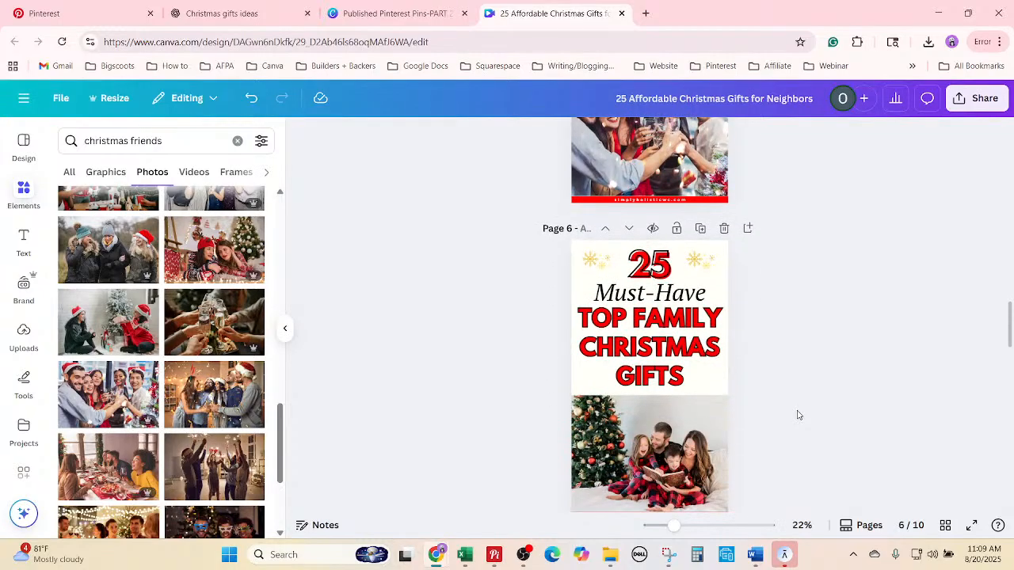
{"action": "key", "text": "alt+Tab"}
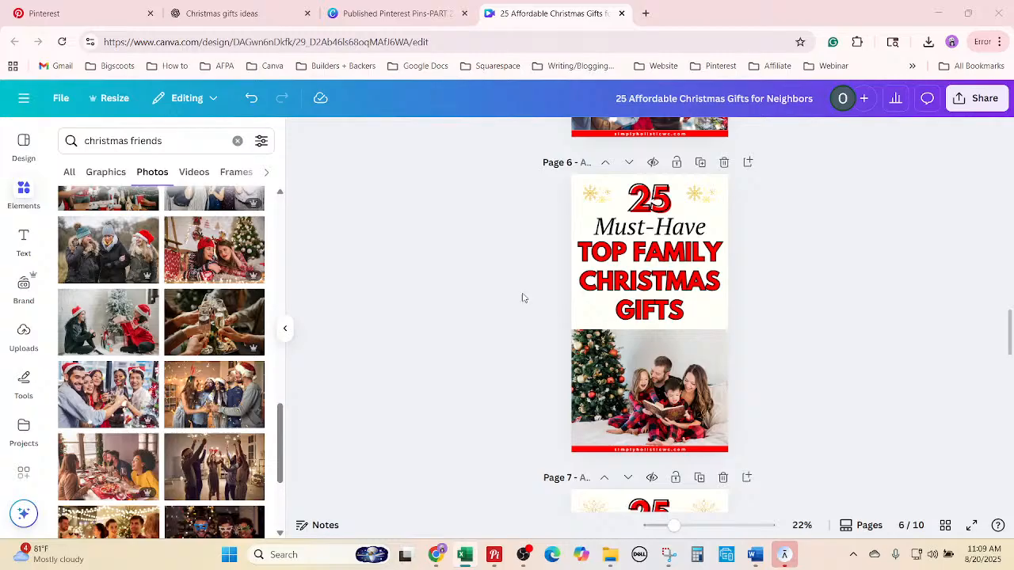
{"action": "double_click", "coordinate": [671, 230]}
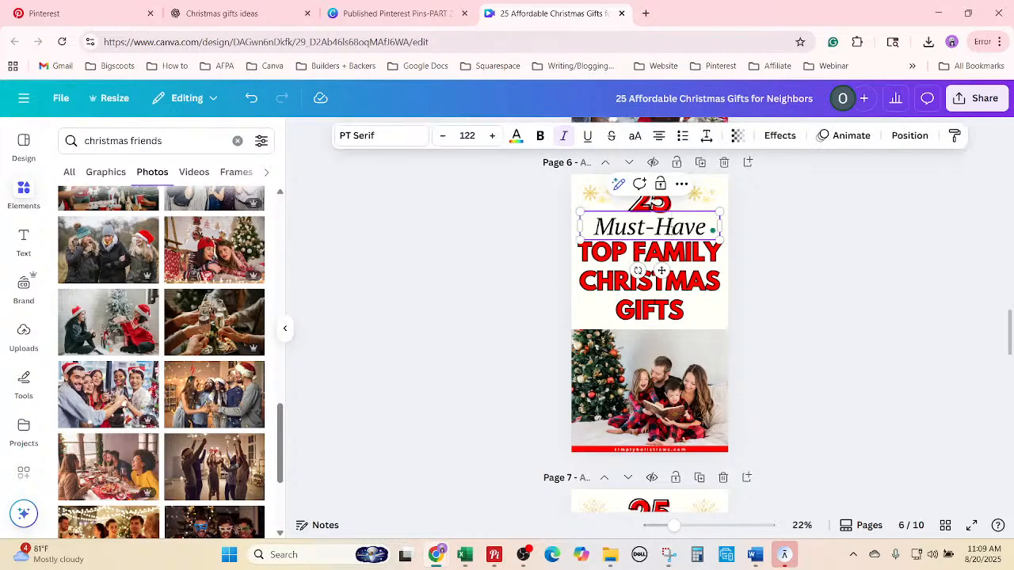
{"action": "right_click", "coordinate": [672, 232]}
{"action": "left_click", "coordinate": [697, 418]}
{"action": "type", "text": "Quick"}
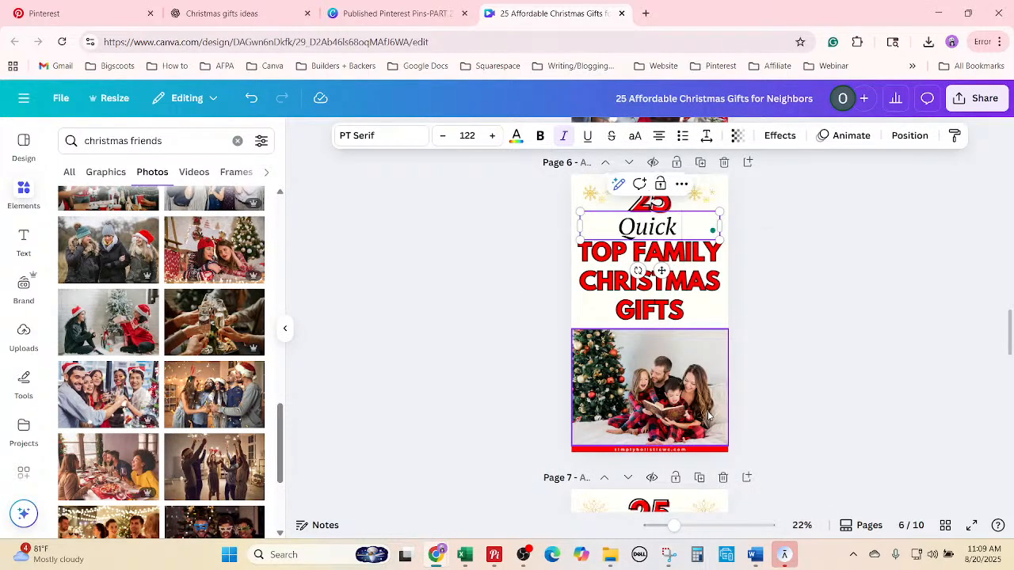
{"action": "key", "text": "Escape"}
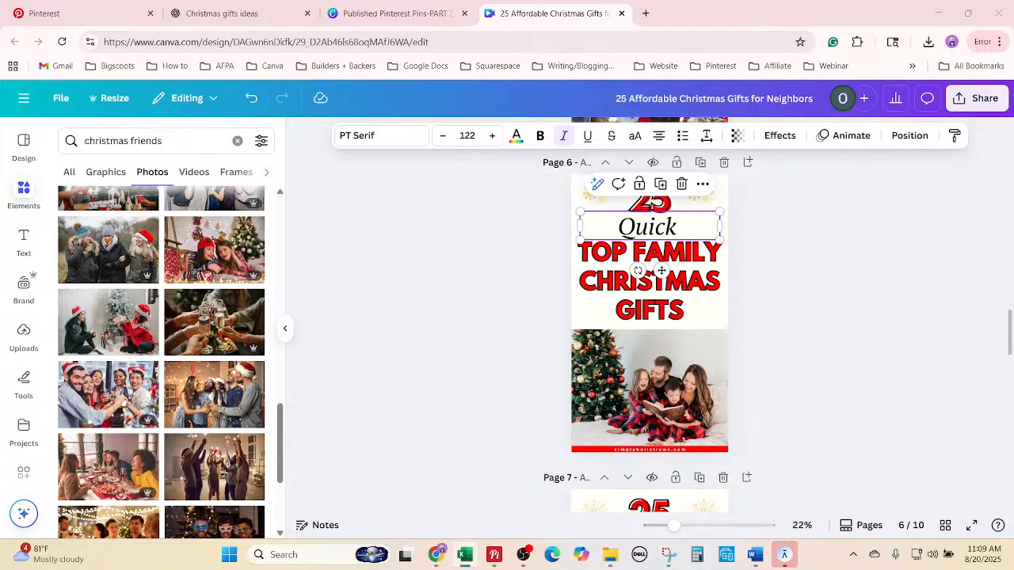
Replace page 6's red headline with "CHRISTMAS GIFTS FOR NEIGHBORS".
{"action": "left_click", "coordinate": [669, 311]}
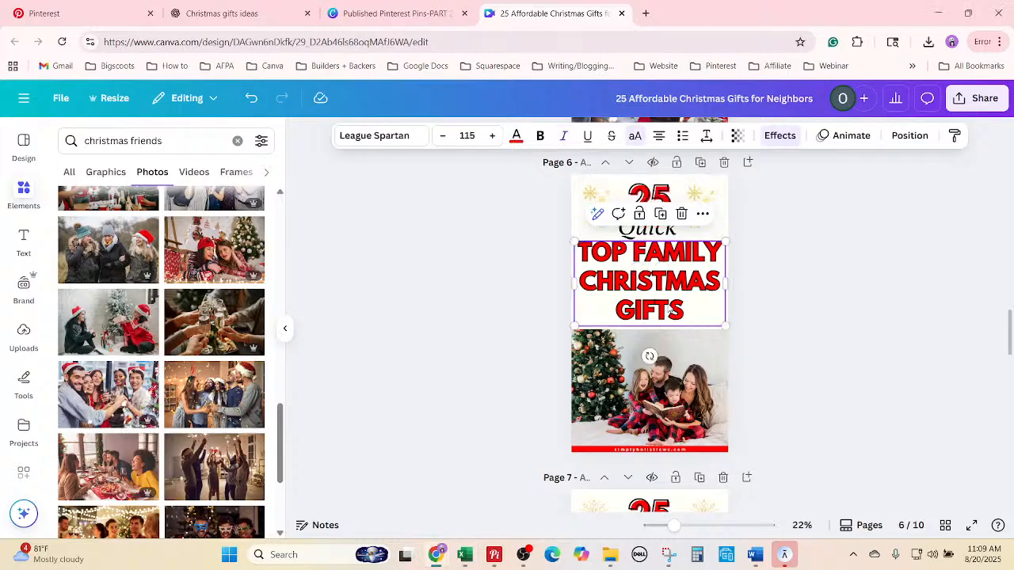
{"action": "left_click", "coordinate": [669, 311]}
{"action": "right_click", "coordinate": [669, 309]}
{"action": "left_click", "coordinate": [736, 194]}
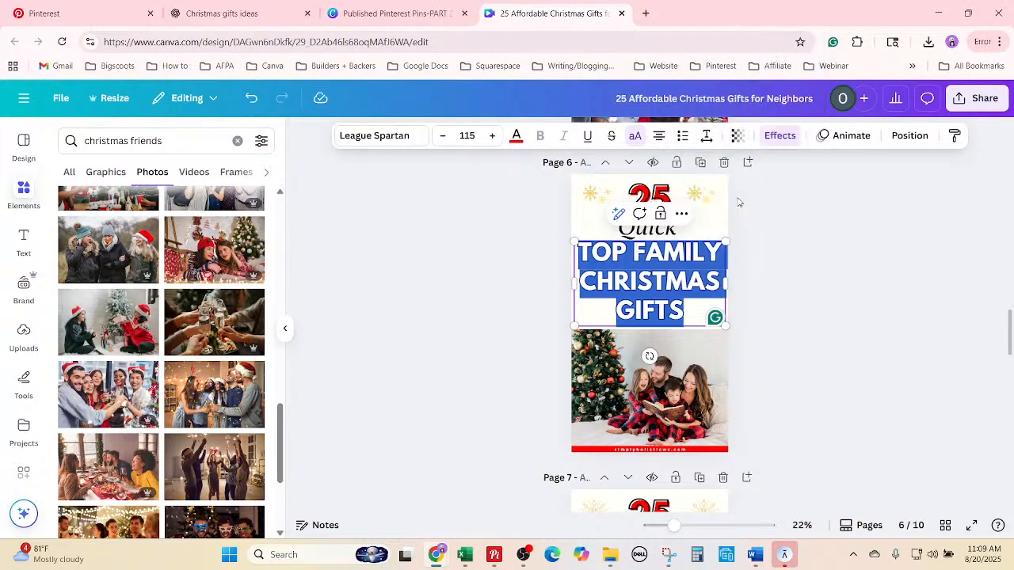
{"action": "type", "text": "CHRISTMAS GIFTS FOR NEIGHBORS"}
{"action": "key", "text": "Escape"}
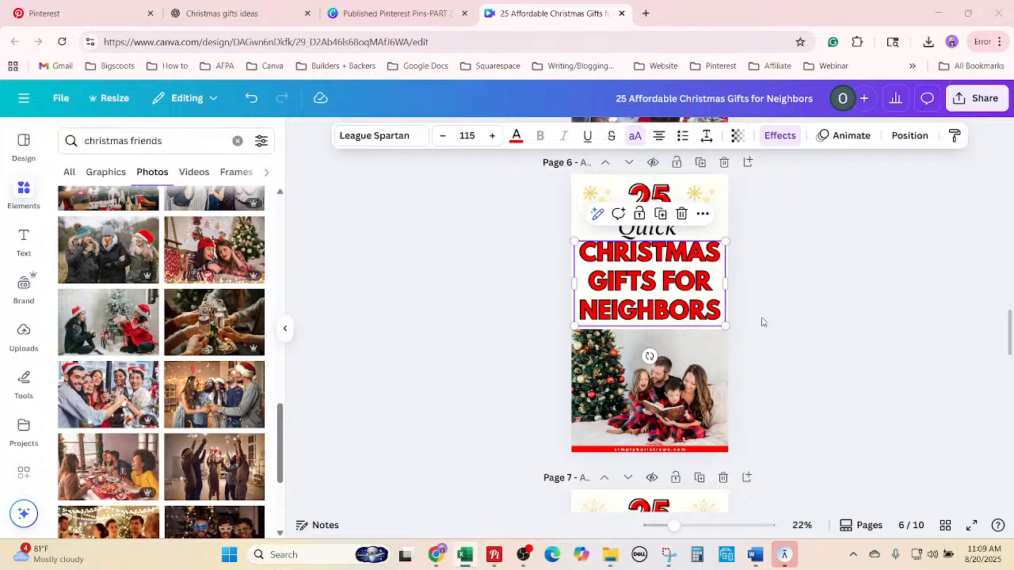
Replace page 6's photo with the friends toasting under falling confetti in festive headwear.
{"action": "scroll", "coordinate": [765, 329], "scroll_direction": "up", "scroll_amount": 2}
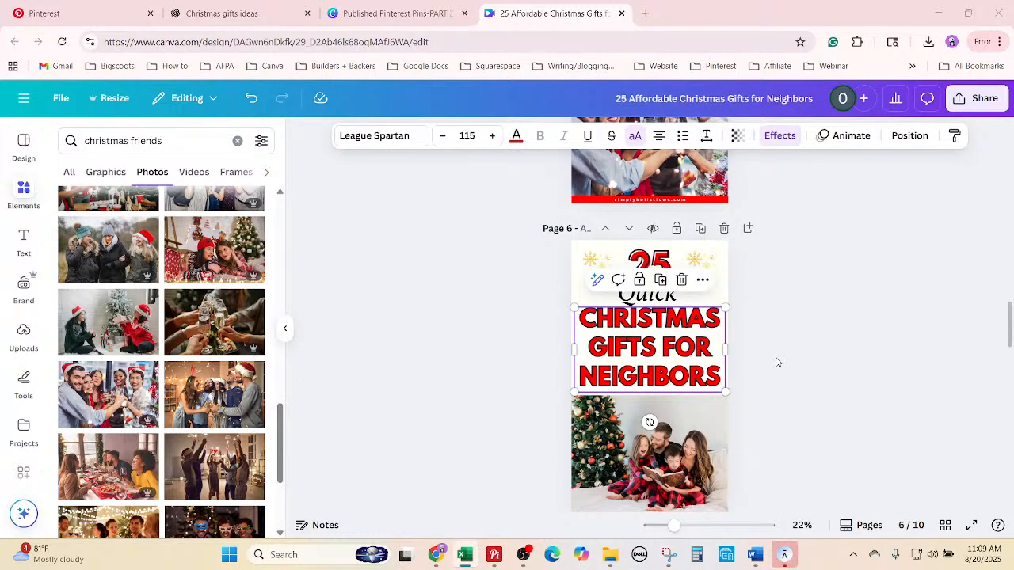
{"action": "scroll", "coordinate": [792, 380], "scroll_direction": "down", "scroll_amount": 2}
{"action": "scroll", "coordinate": [794, 387], "scroll_direction": "down", "scroll_amount": 2}
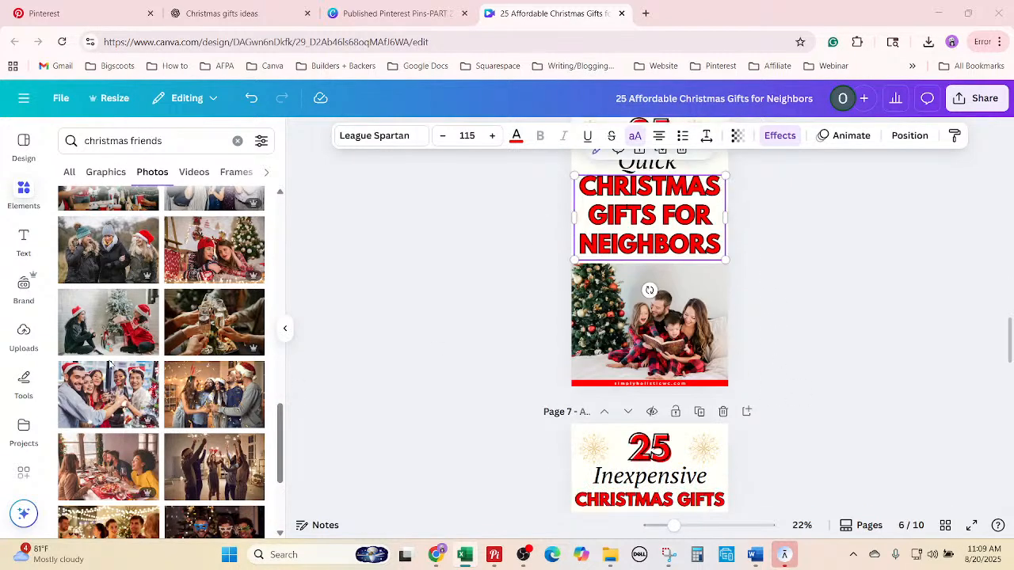
{"action": "scroll", "coordinate": [211, 364], "scroll_direction": "down", "scroll_amount": 1}
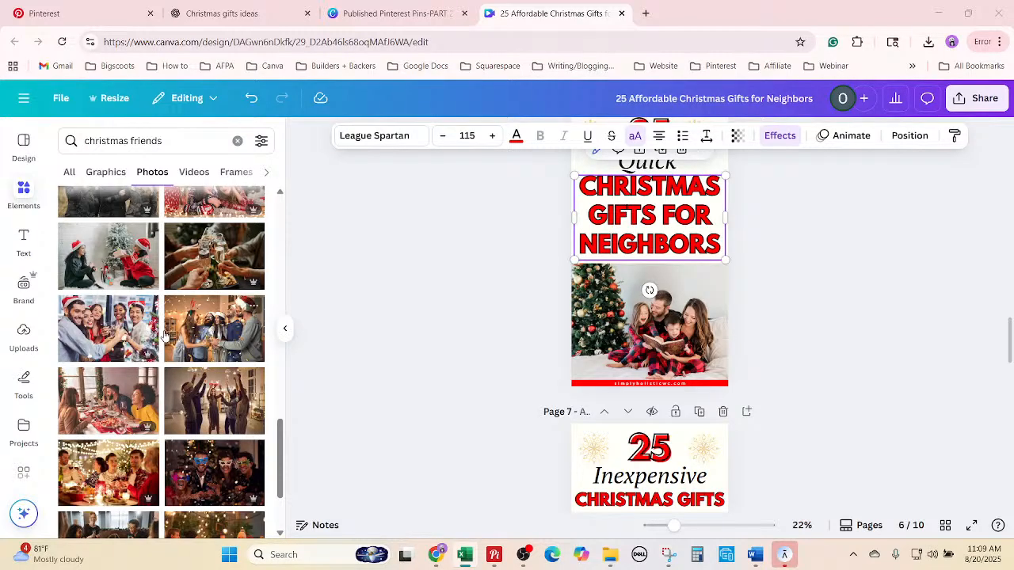
{"action": "scroll", "coordinate": [433, 363], "scroll_direction": "up", "scroll_amount": 1}
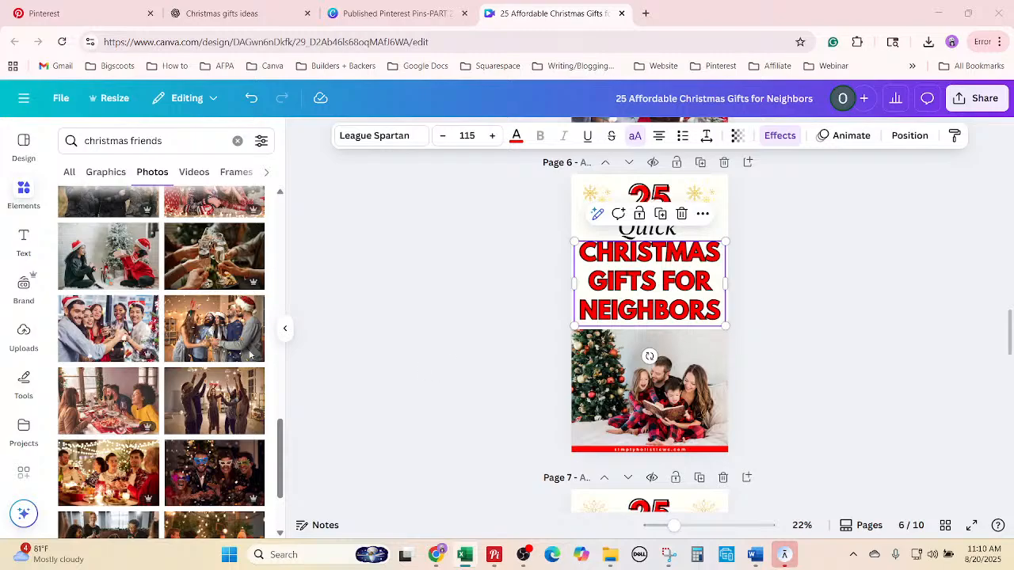
{"action": "left_click_drag", "start_coordinate": [215, 327], "coordinate": [665, 388]}
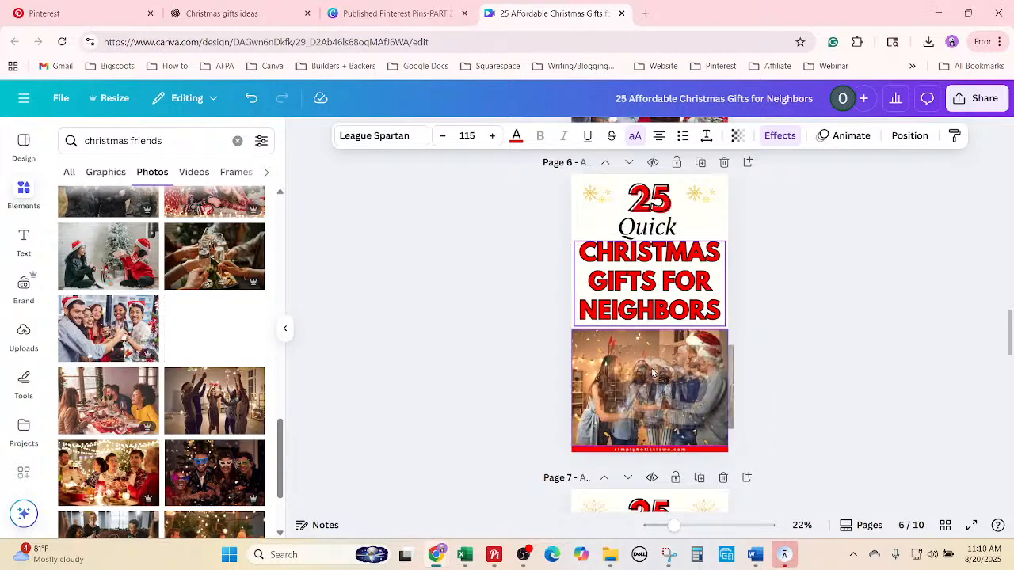
{"action": "left_click", "coordinate": [861, 368]}
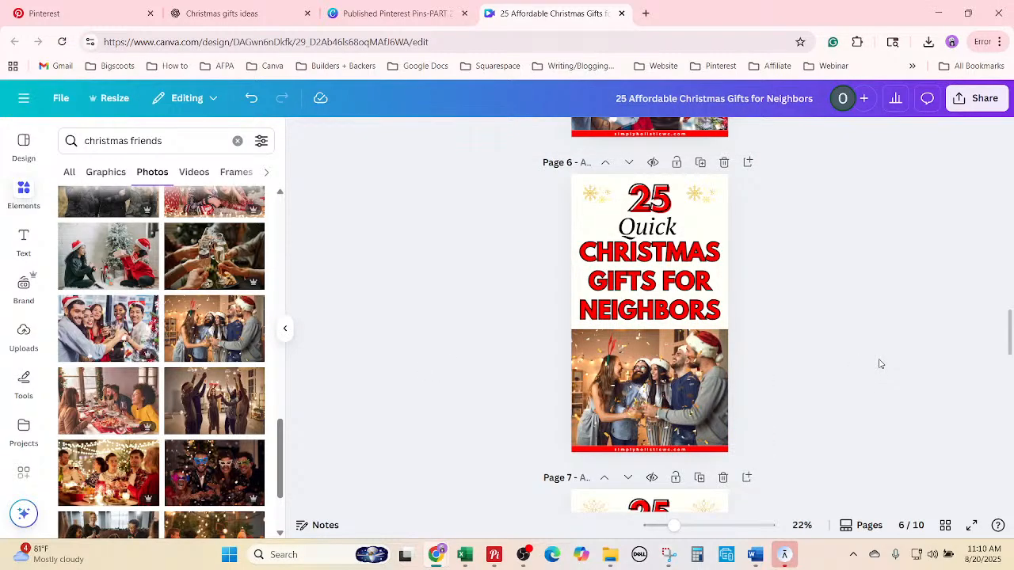
Shift page 6's red headline down to make room and enlarge the word "Quick" to font size 141.
{"action": "left_click_drag", "start_coordinate": [662, 289], "coordinate": [662, 303]}
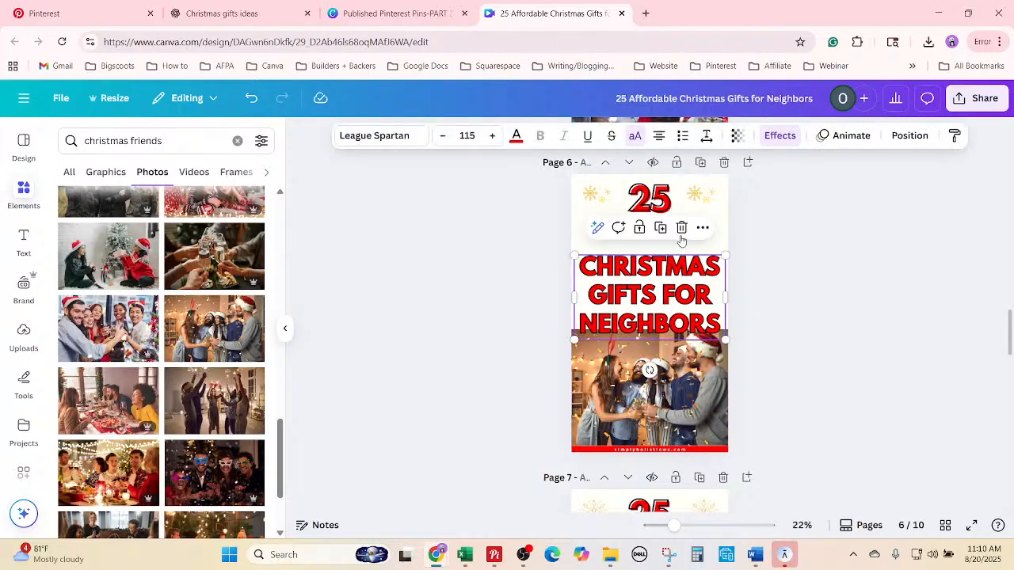
{"action": "left_click", "coordinate": [722, 236]}
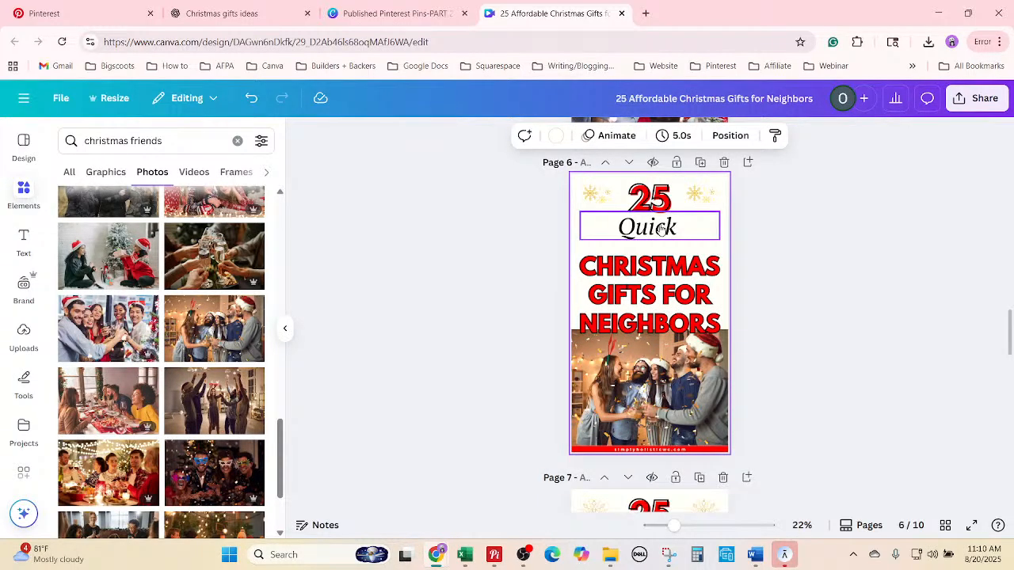
{"action": "left_click", "coordinate": [672, 232]}
{"action": "left_click", "coordinate": [497, 138]}
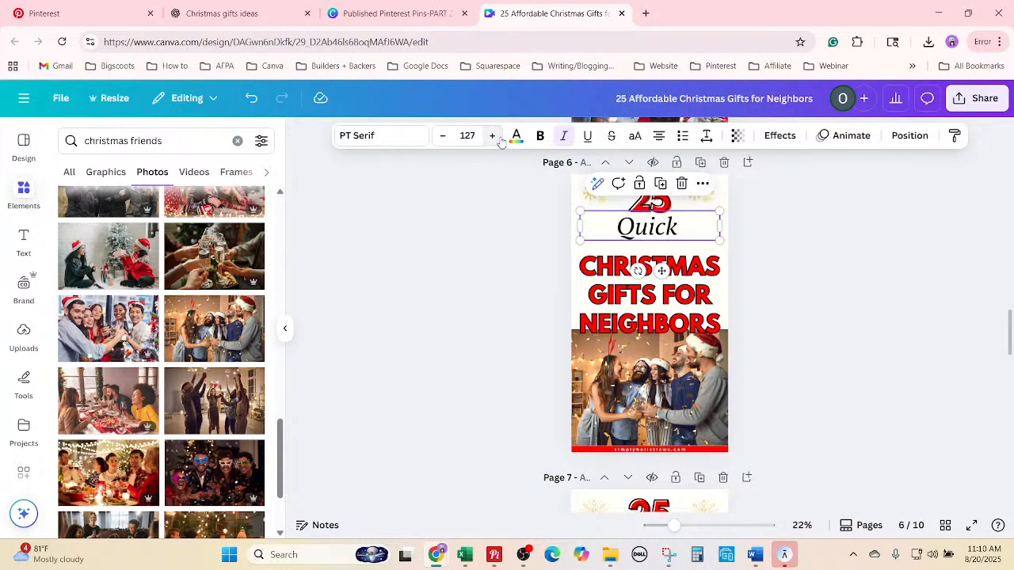
{"action": "left_click", "coordinate": [498, 138]}
{"action": "left_click", "coordinate": [497, 139]}
{"action": "left_click", "coordinate": [497, 139]}
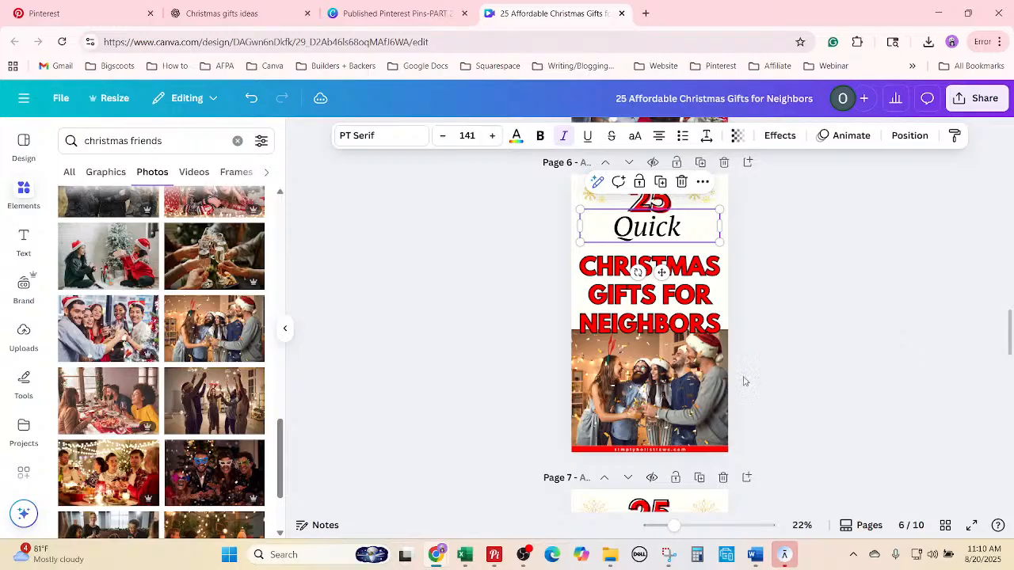
{"action": "left_click", "coordinate": [840, 343]}
Move page 6's red headline back up between "Quick" and the photo, and check both texts' page alignment.
{"action": "left_click_drag", "start_coordinate": [649, 292], "coordinate": [648, 274]}
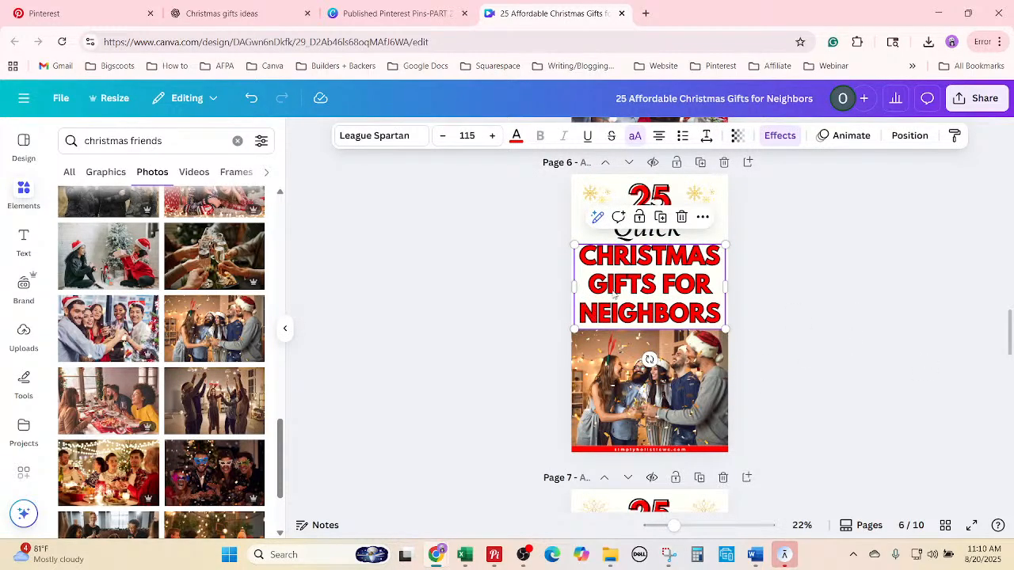
{"action": "left_click", "coordinate": [860, 300]}
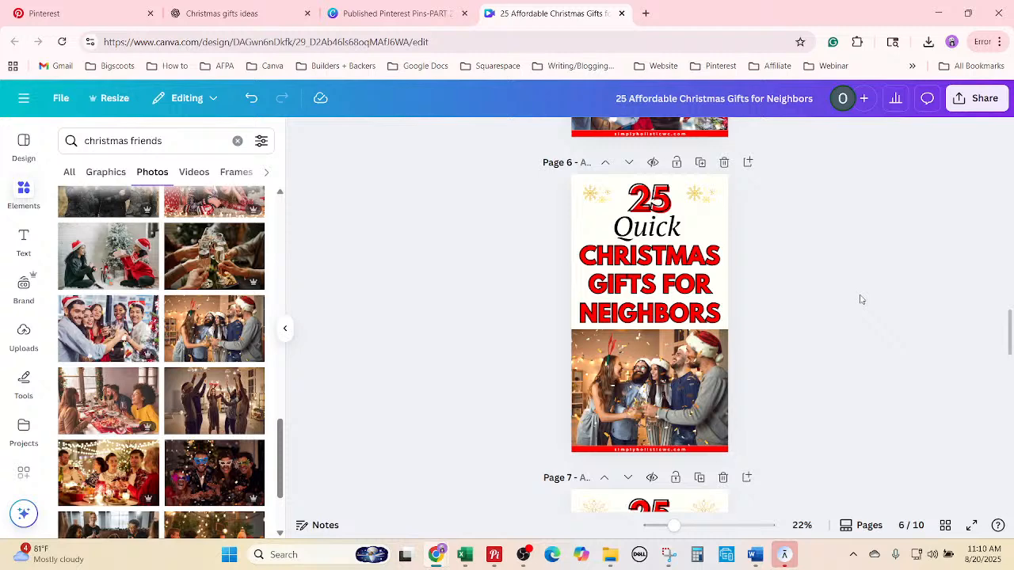
{"action": "left_click", "coordinate": [678, 270]}
{"action": "left_click", "coordinate": [908, 136]}
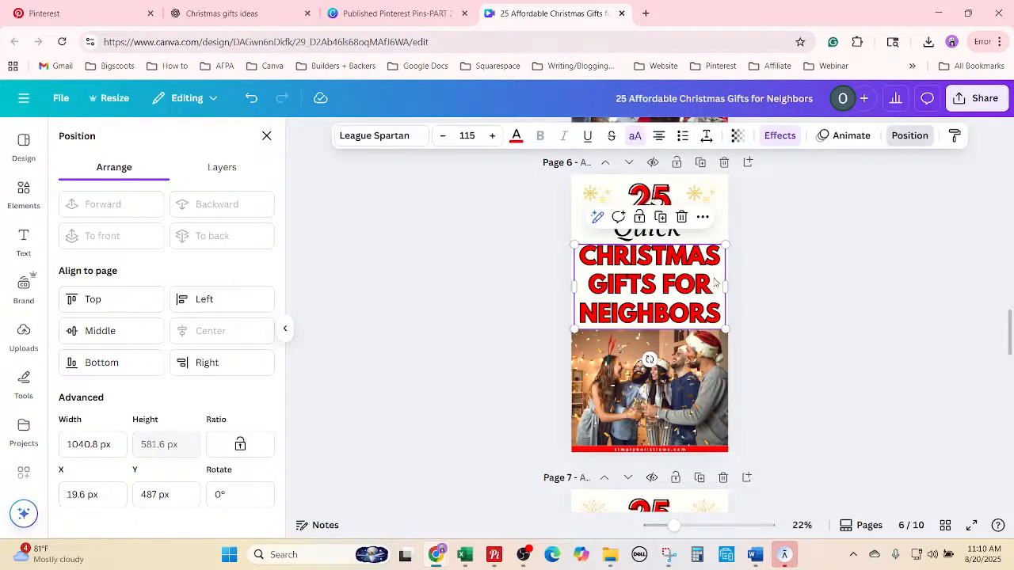
{"action": "left_click", "coordinate": [690, 237]}
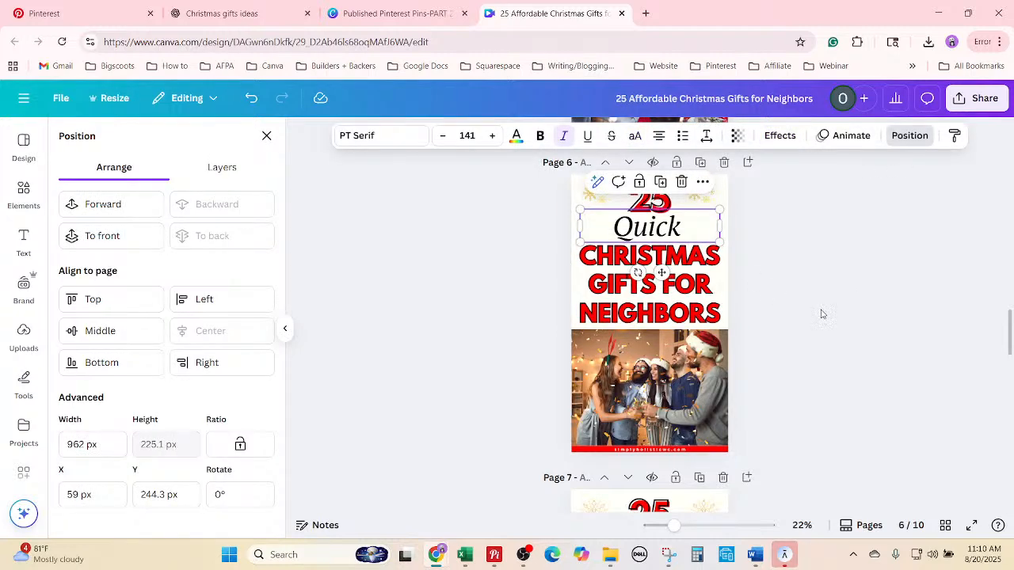
{"action": "left_click", "coordinate": [822, 314]}
Replace page 7's italic word with "Practical" and consult the title list in Excel for its wording.
{"action": "scroll", "coordinate": [809, 377], "scroll_direction": "down", "scroll_amount": 3}
{"action": "scroll", "coordinate": [809, 377], "scroll_direction": "down", "scroll_amount": 1}
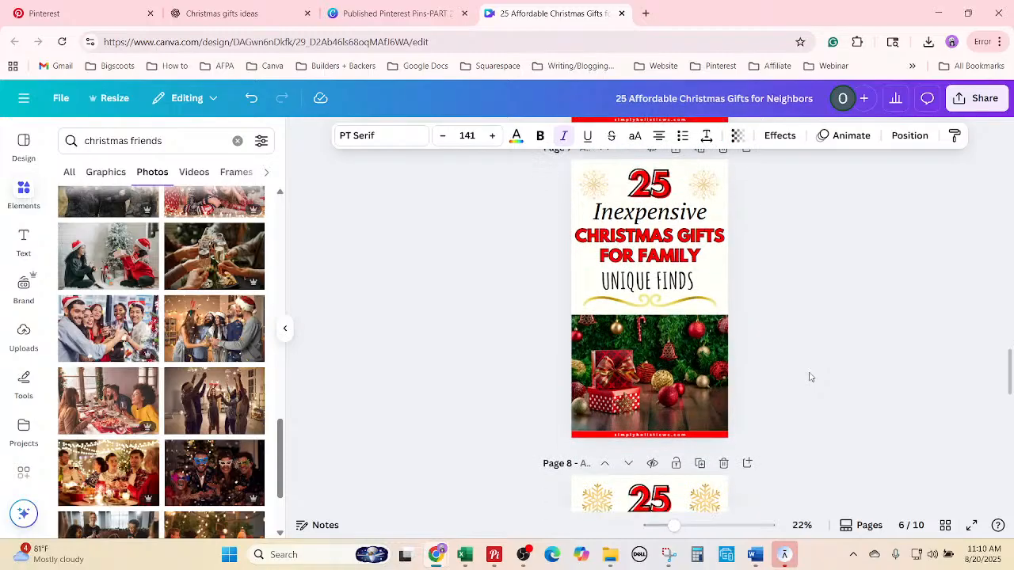
{"action": "scroll", "coordinate": [811, 376], "scroll_direction": "up", "scroll_amount": 1}
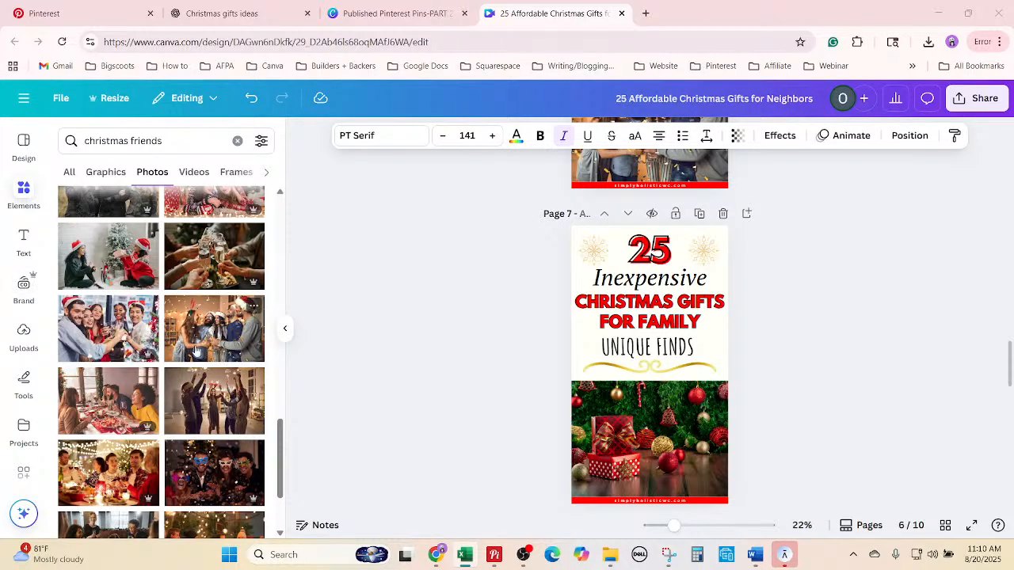
{"action": "double_click", "coordinate": [651, 254]}
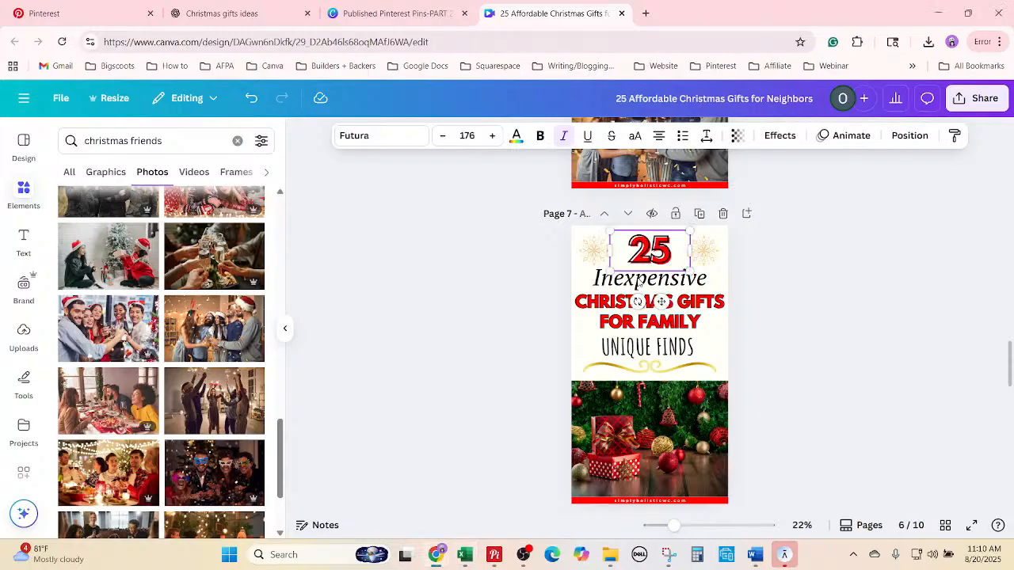
{"action": "left_click", "coordinate": [814, 287]}
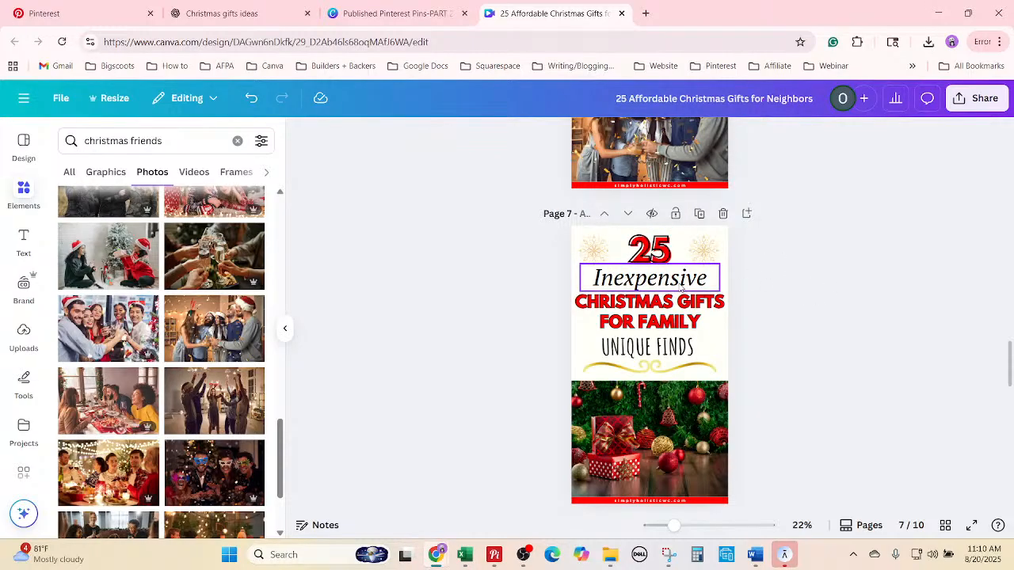
{"action": "double_click", "coordinate": [683, 290]}
{"action": "type", "text": "Practical"}
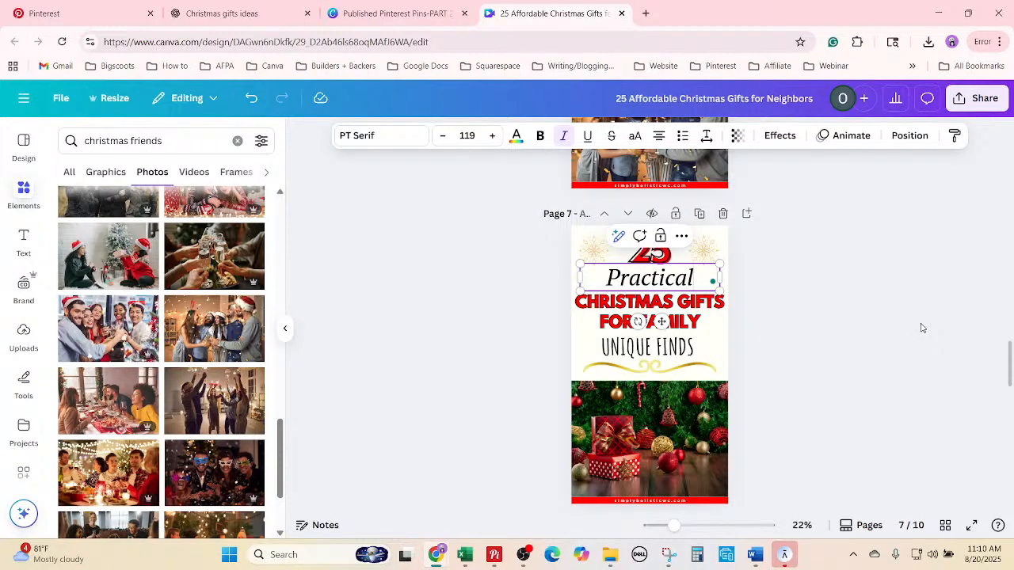
{"action": "left_click", "coordinate": [464, 554]}
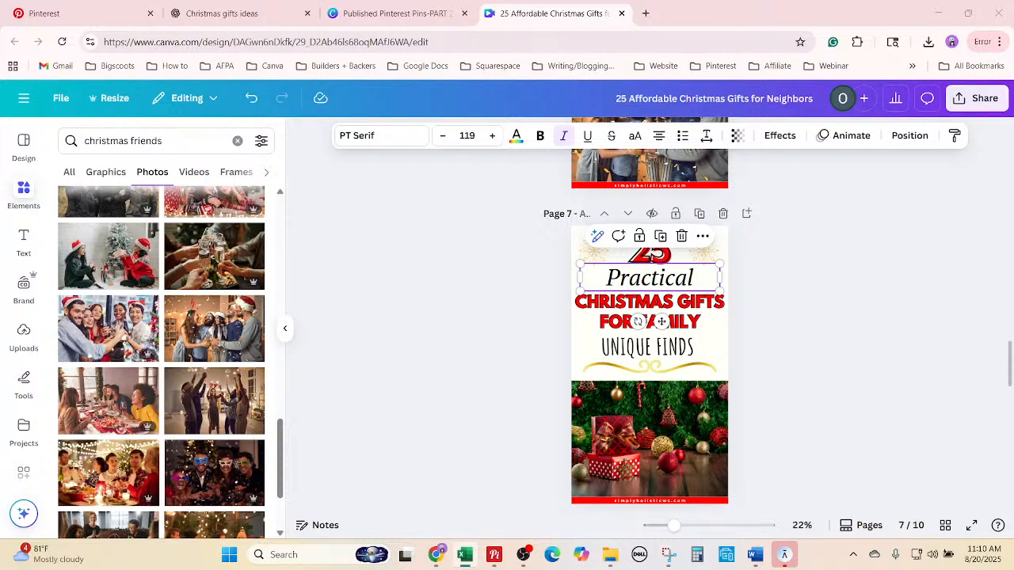
Delete the "UNIQUE FINDS" line and the gold flourish beneath it from page 7.
{"action": "left_click", "coordinate": [808, 334]}
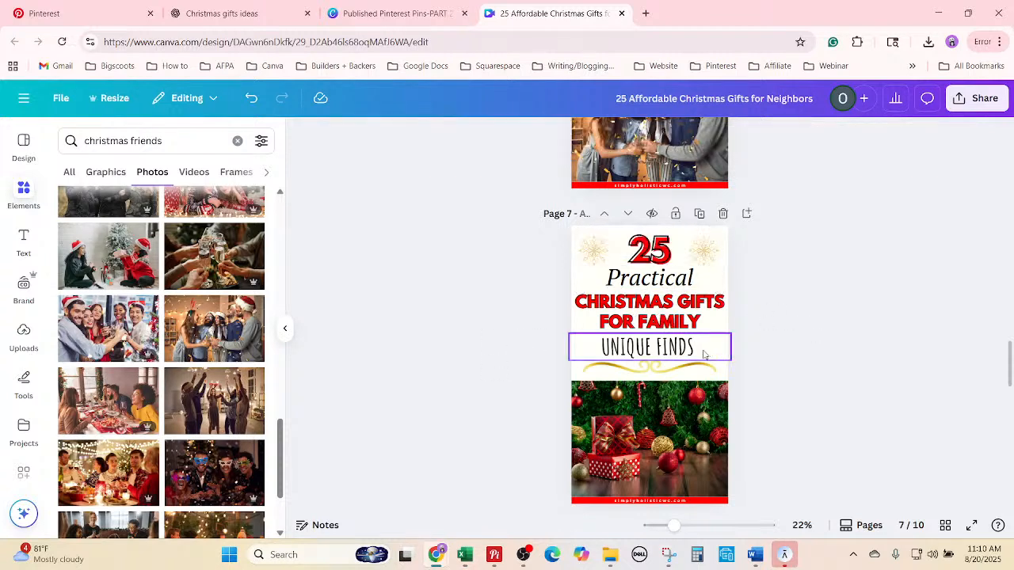
{"action": "left_click", "coordinate": [702, 356]}
{"action": "key", "text": "Delete"}
{"action": "left_click", "coordinate": [693, 366]}
{"action": "key", "text": "Delete"}
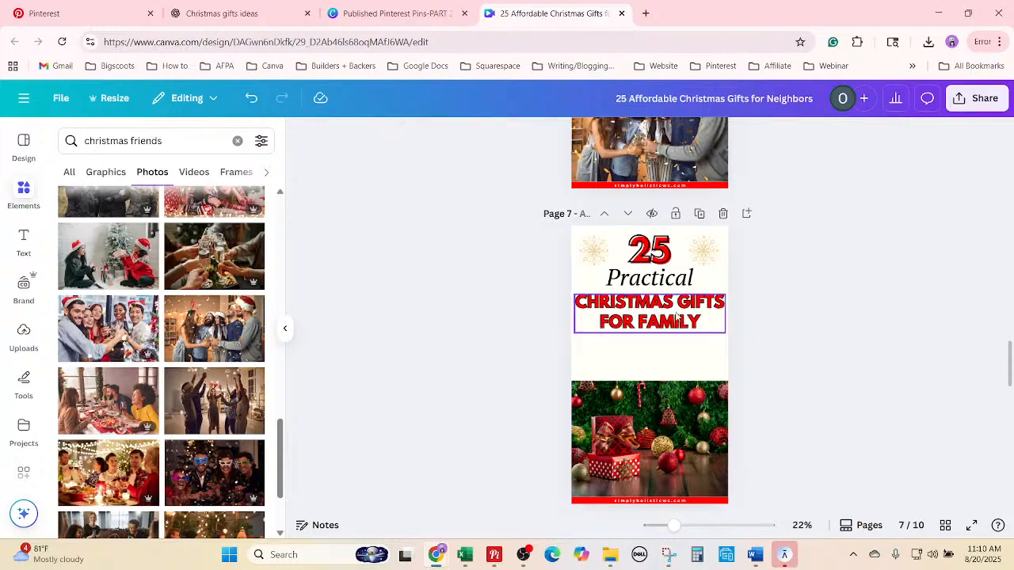
Replace page 7's red headline text with "CHRISTMAS GIFTS FOR NEIGHBORS".
{"action": "left_click", "coordinate": [676, 317]}
{"action": "right_click", "coordinate": [679, 315]}
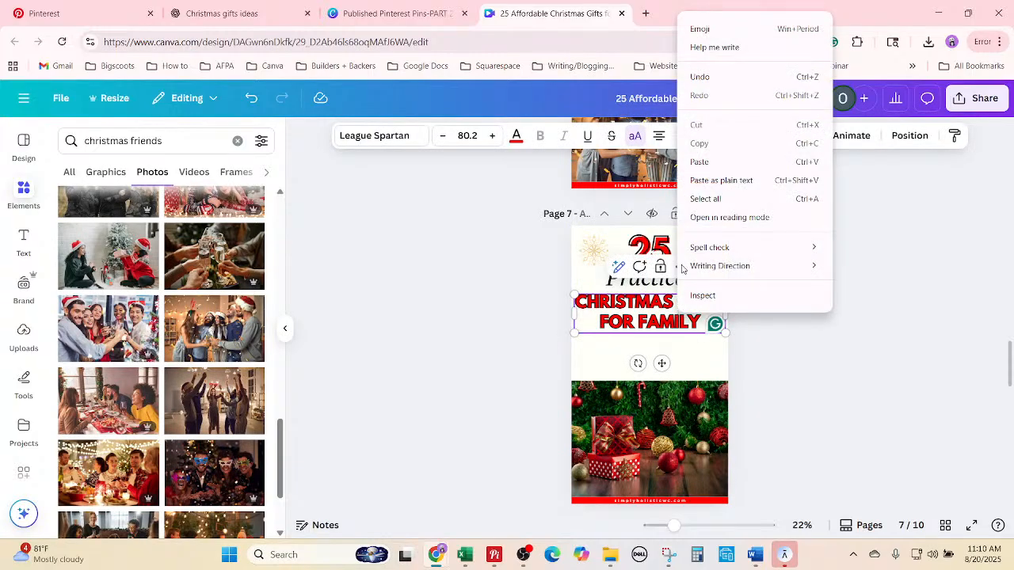
{"action": "left_click", "coordinate": [693, 198]}
{"action": "type", "text": "CHRISTMAS GIFTS FOR NEIGHBORS"}
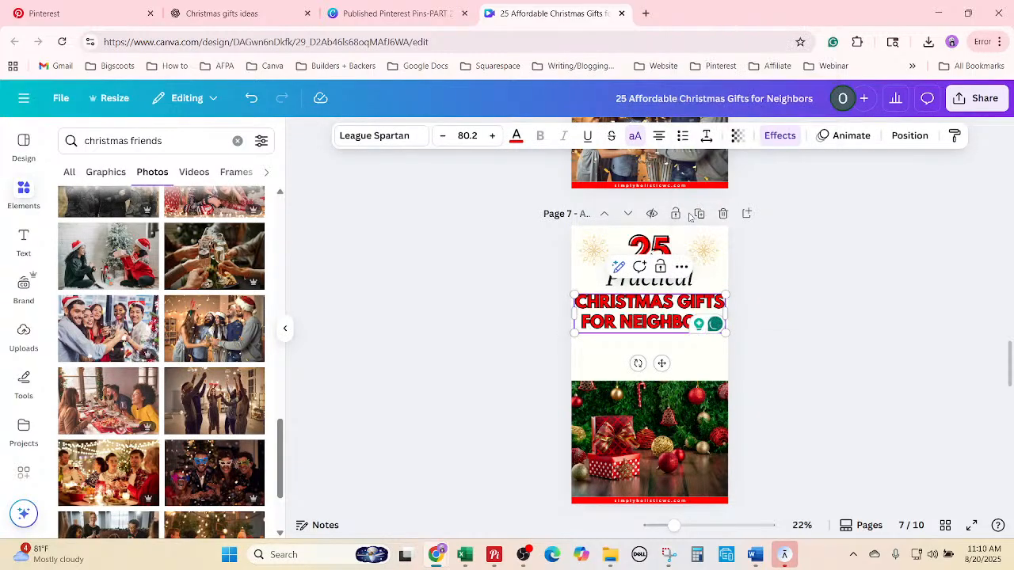
Enlarge page 7's red headline over three lines until it fills the space between "Practical" and the photo.
{"action": "left_click", "coordinate": [490, 136]}
{"action": "left_click", "coordinate": [490, 137]}
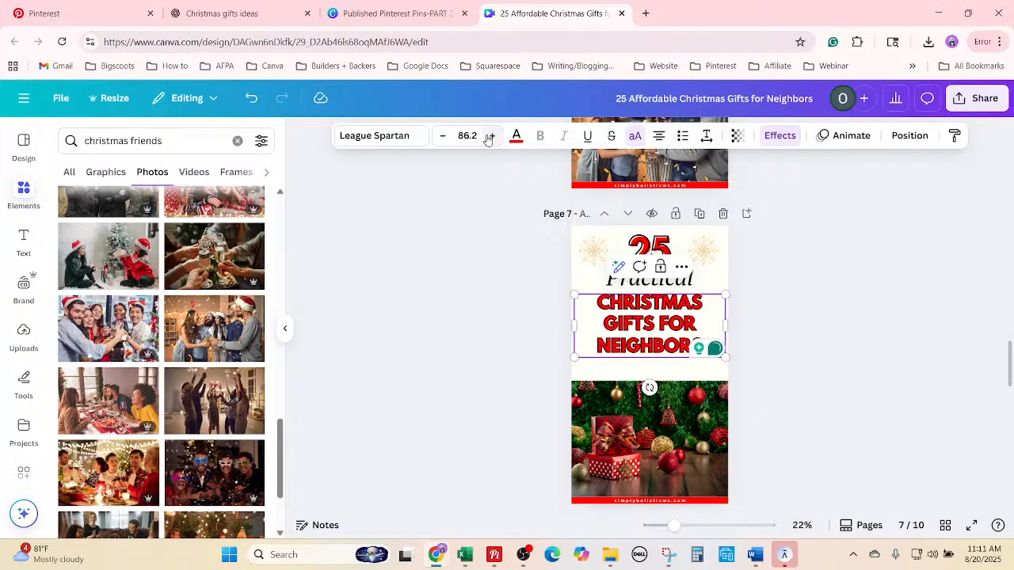
{"action": "left_click", "coordinate": [489, 136]}
{"action": "left_click", "coordinate": [489, 136]}
{"action": "left_click", "coordinate": [490, 136]}
{"action": "left_click", "coordinate": [489, 136]}
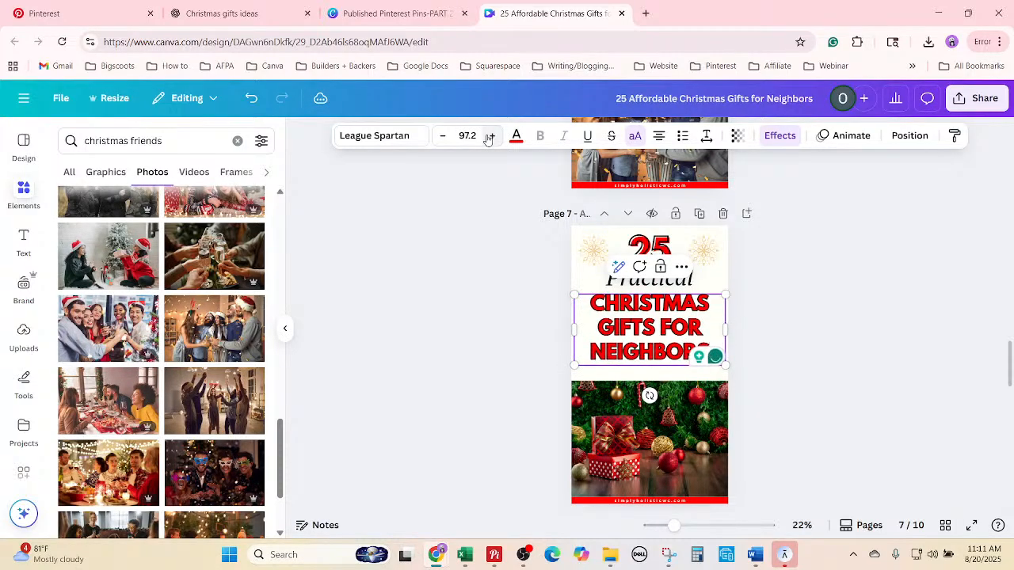
{"action": "left_click", "coordinate": [489, 136]}
{"action": "left_click", "coordinate": [490, 136]}
{"action": "left_click", "coordinate": [489, 136]}
{"action": "left_click", "coordinate": [489, 137]}
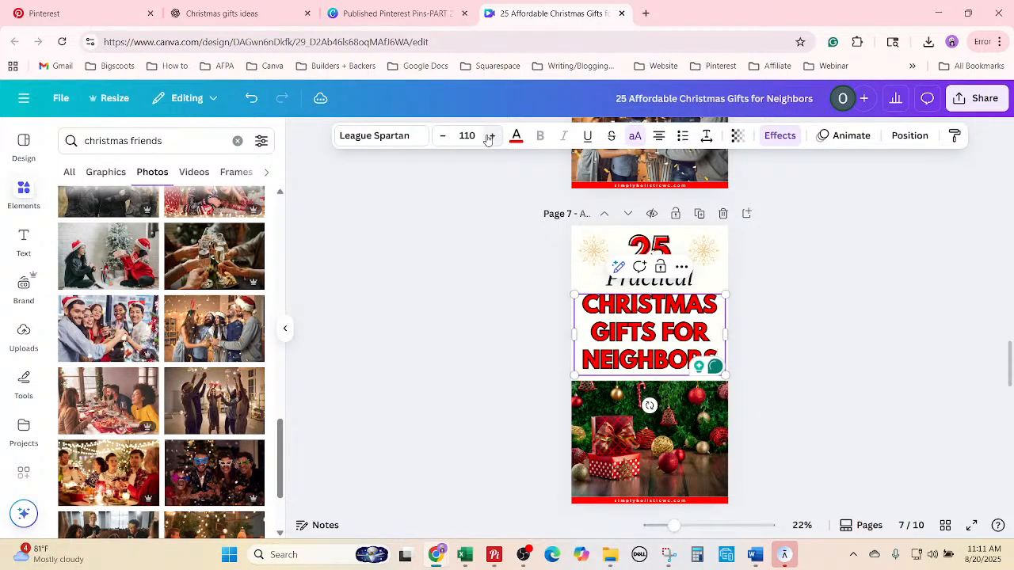
{"action": "left_click", "coordinate": [489, 137]}
{"action": "left_click", "coordinate": [799, 331]}
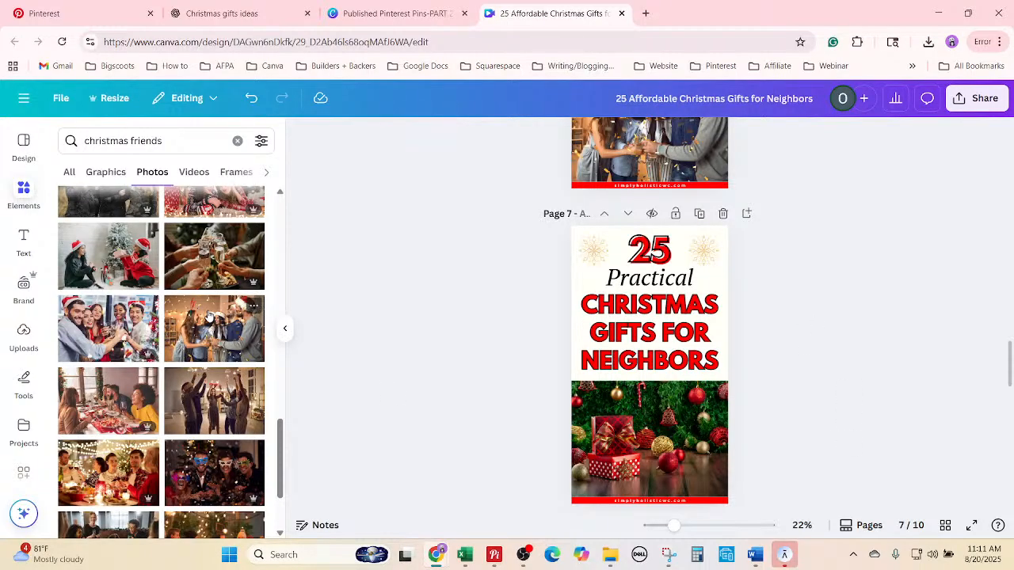
Replace page 7's gift box photo with the friends dining by candlelight under string lights.
{"action": "scroll", "coordinate": [209, 315], "scroll_direction": "down", "scroll_amount": 2}
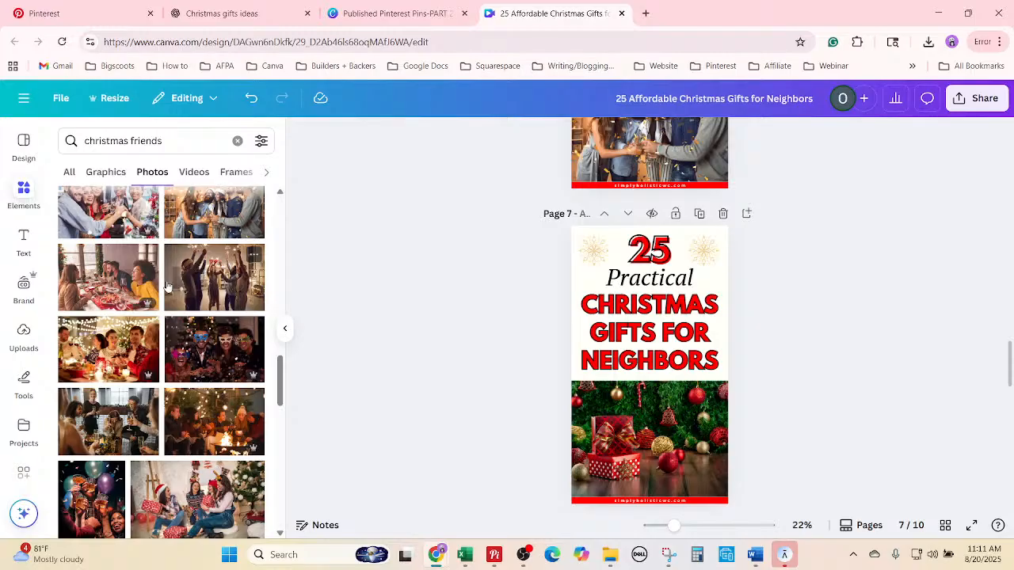
{"action": "left_click_drag", "start_coordinate": [108, 349], "coordinate": [649, 444]}
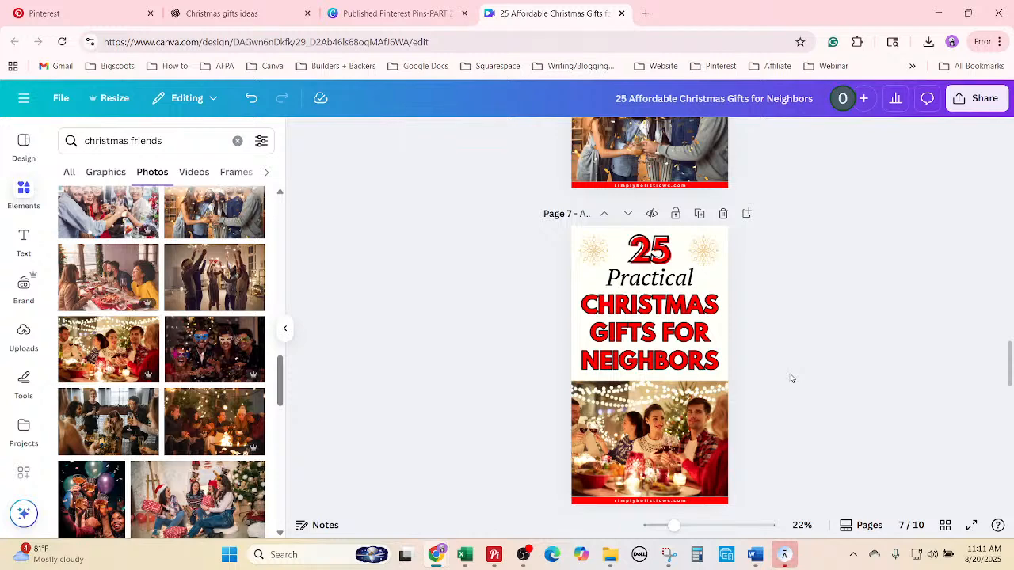
Replace page 8's italic word with "Budget-Friendly".
{"action": "scroll", "coordinate": [814, 378], "scroll_direction": "down", "scroll_amount": 4}
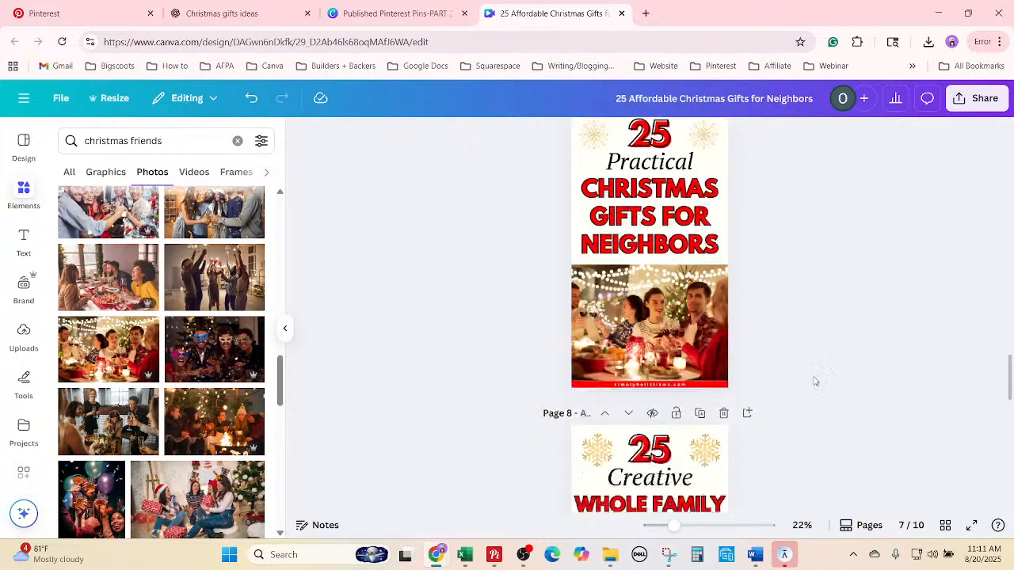
{"action": "scroll", "coordinate": [819, 383], "scroll_direction": "down", "scroll_amount": 1}
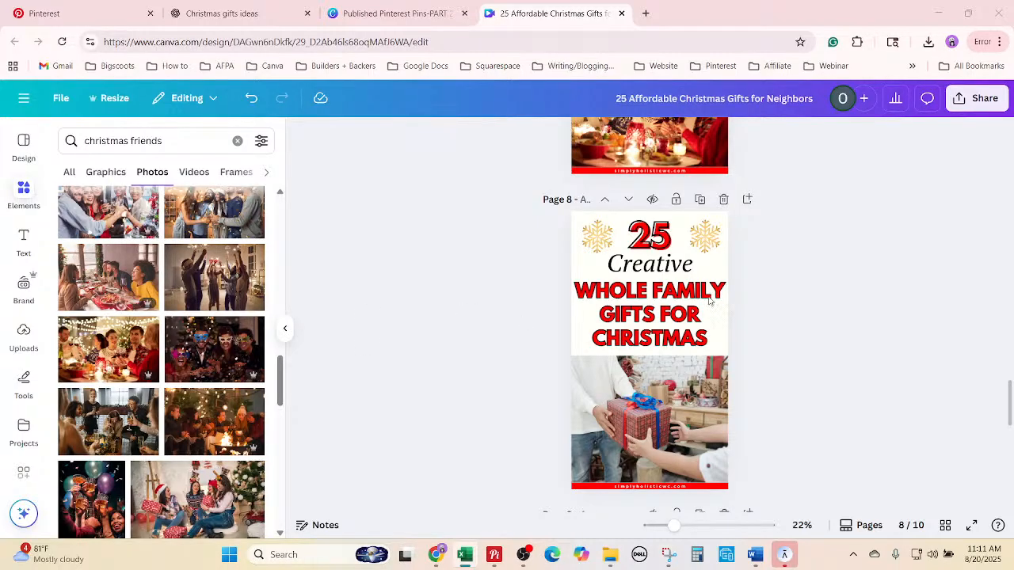
{"action": "left_click", "coordinate": [683, 267]}
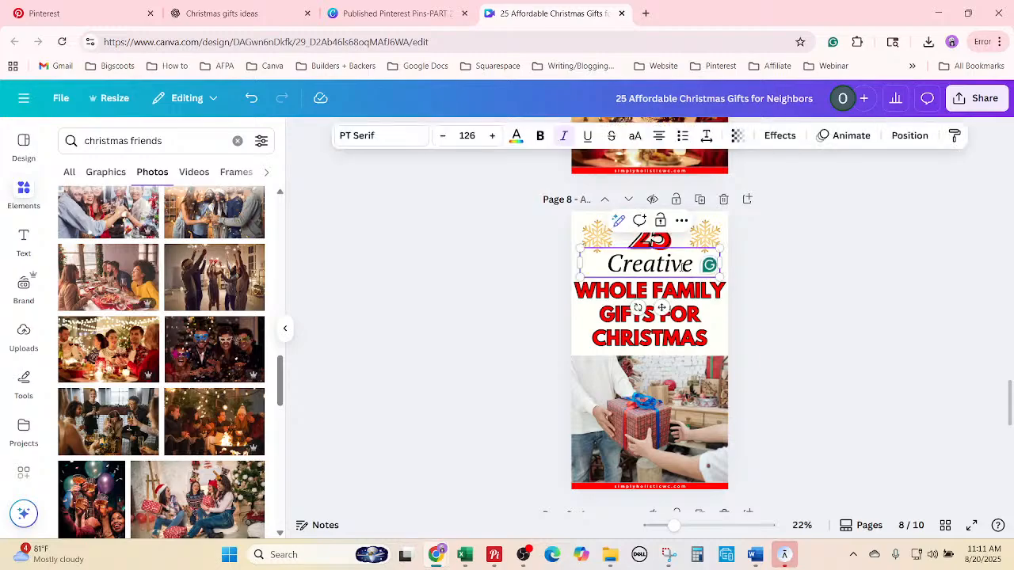
{"action": "right_click", "coordinate": [682, 267]}
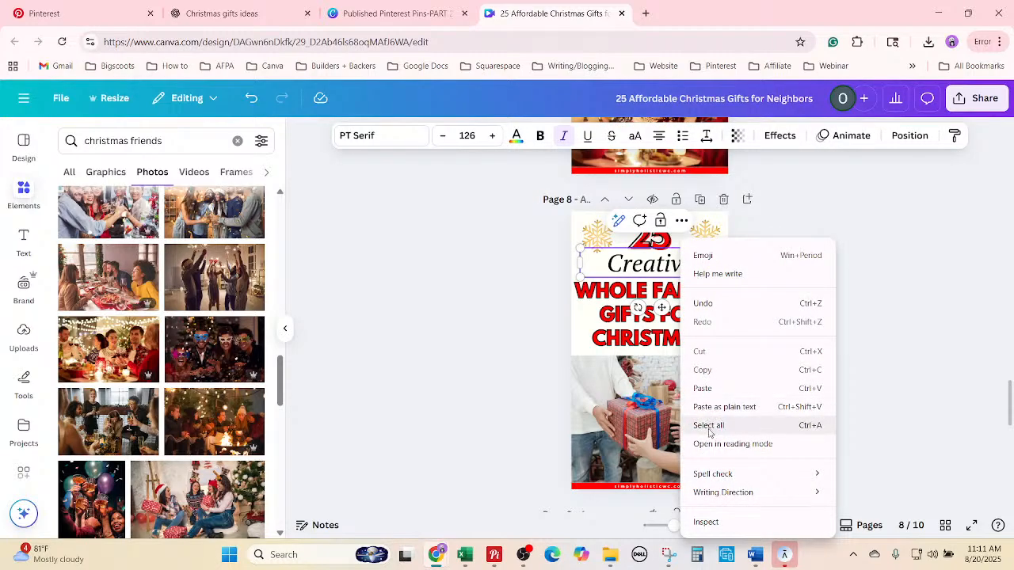
{"action": "left_click", "coordinate": [710, 427]}
{"action": "type", "text": "Budget-Friendly"}
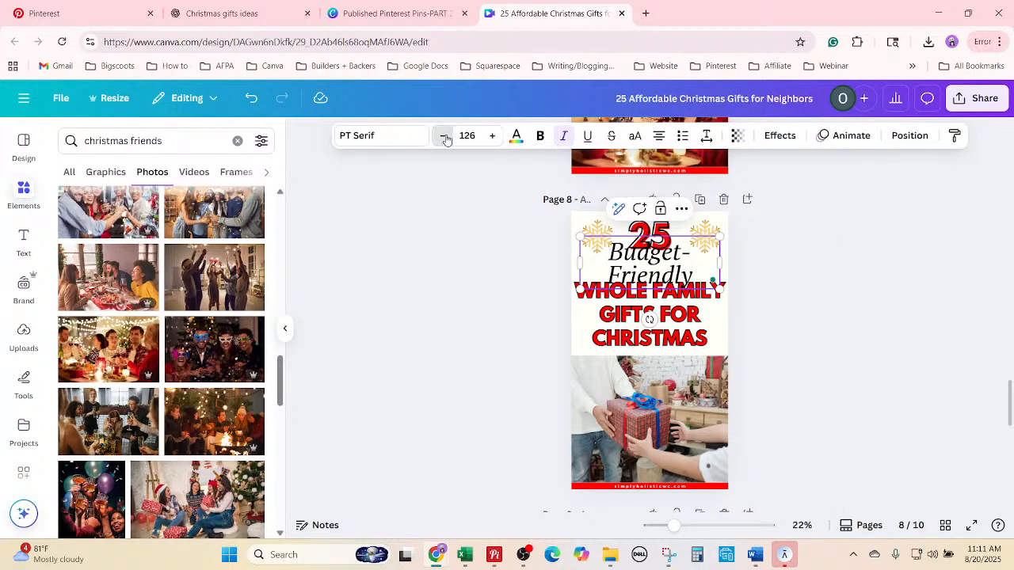
Reduce "Budget-Friendly" on page 8 to font size 105 so it fits on one line.
{"action": "left_click", "coordinate": [444, 137]}
{"action": "left_click", "coordinate": [443, 136]}
{"action": "left_click", "coordinate": [443, 136]}
{"action": "left_click", "coordinate": [443, 136]}
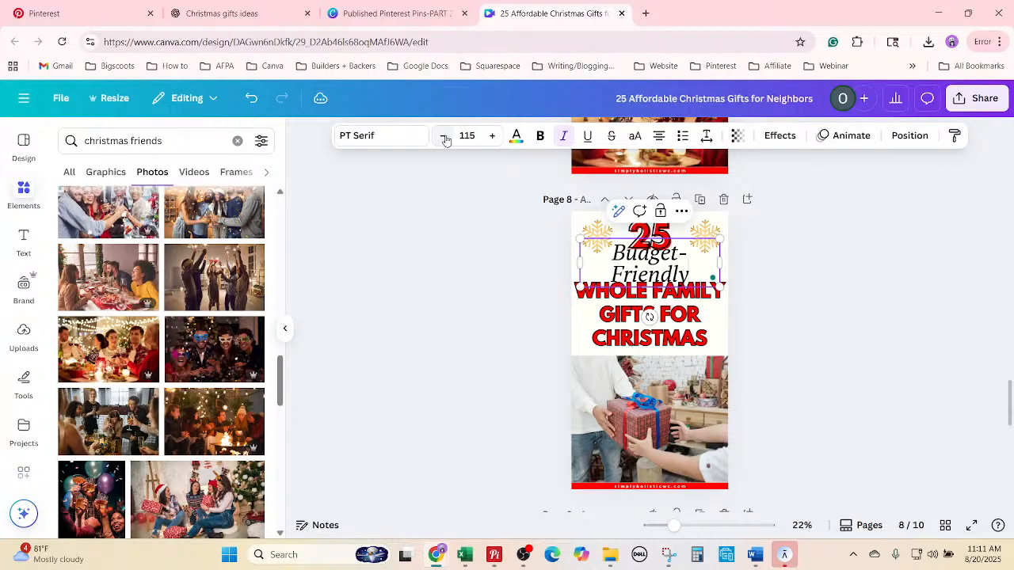
{"action": "left_click", "coordinate": [444, 137]}
{"action": "double_click", "coordinate": [444, 136]}
{"action": "triple_click", "coordinate": [444, 136]}
{"action": "triple_click", "coordinate": [443, 136]}
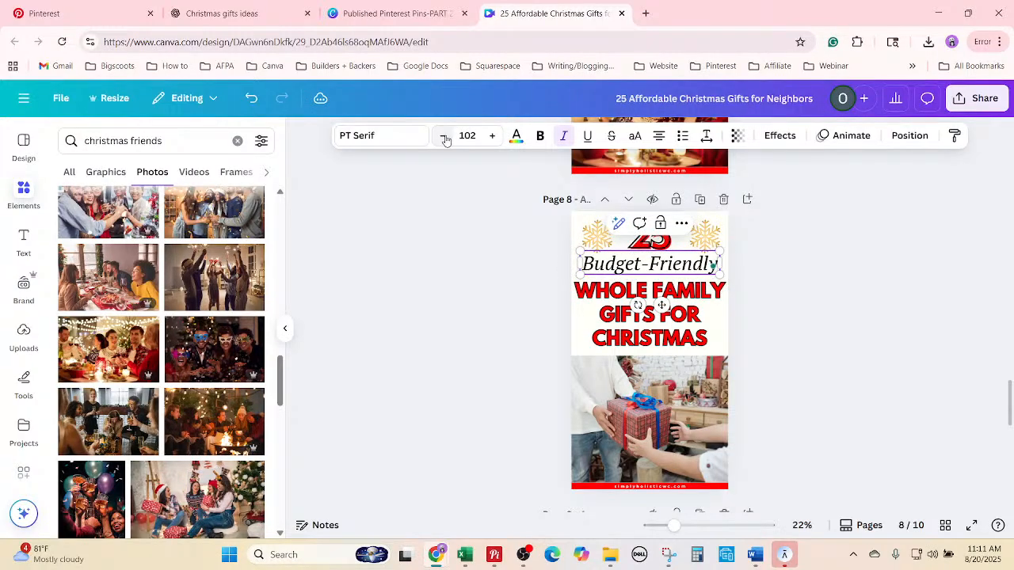
{"action": "left_click", "coordinate": [492, 136]}
{"action": "left_click", "coordinate": [492, 136]}
{"action": "left_click", "coordinate": [492, 136]}
{"action": "left_click", "coordinate": [492, 135]}
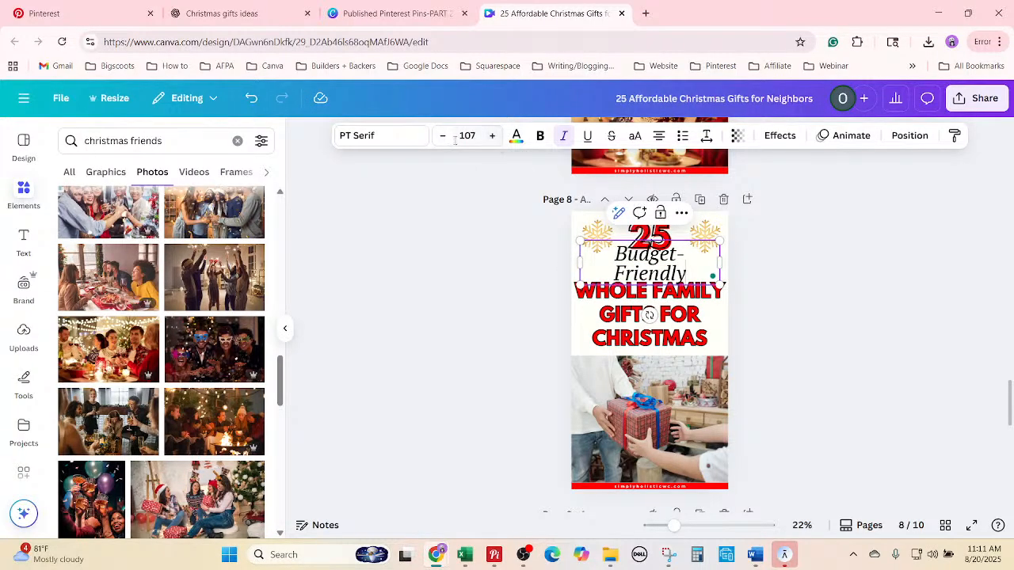
{"action": "left_click", "coordinate": [446, 138]}
{"action": "left_click", "coordinate": [446, 138]}
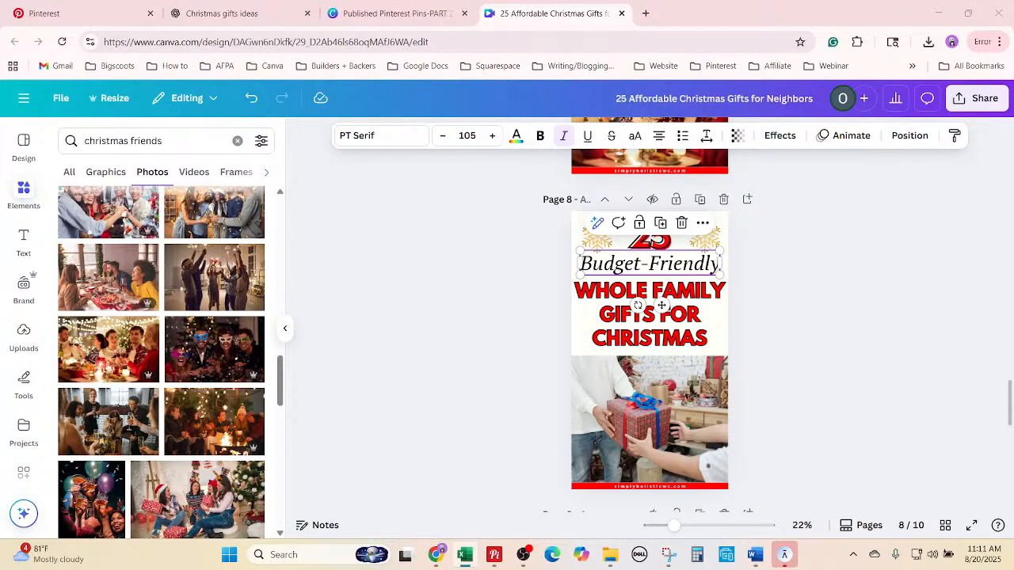
Replace page 8's red headline text with "CHRISTMAS GIFTS FOR FRIENDS AND NEIGHBORS".
{"action": "left_click", "coordinate": [704, 320]}
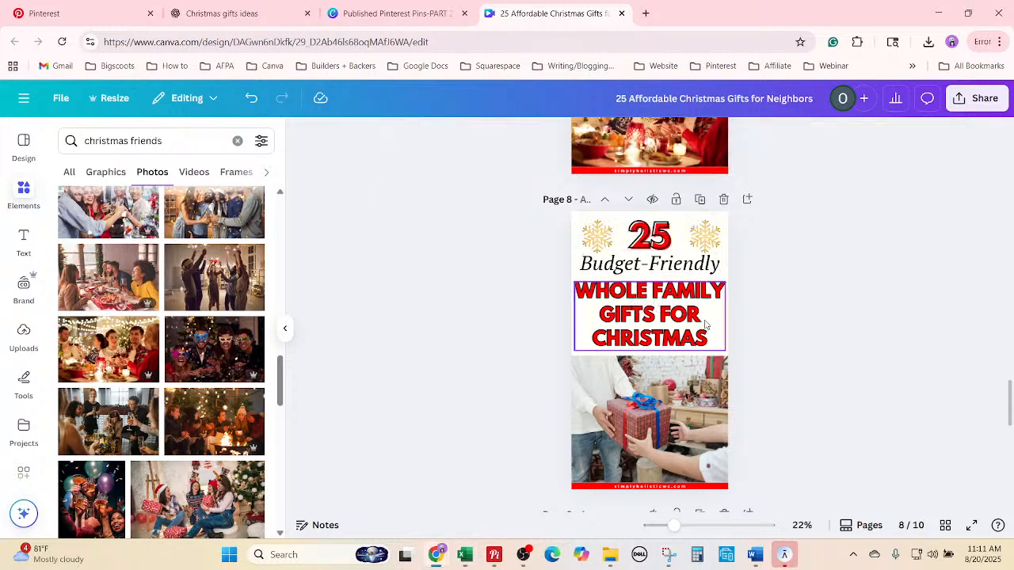
{"action": "right_click", "coordinate": [704, 320]}
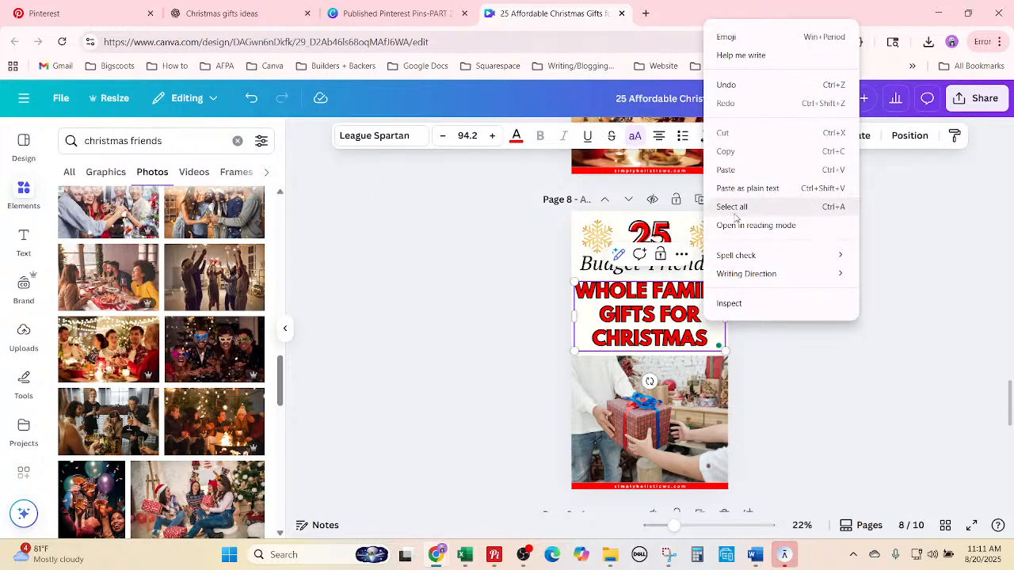
{"action": "left_click", "coordinate": [734, 208]}
{"action": "type", "text": "CHRISTMAS GIFTS FOR FRIENDS AND NEIGHBORS"}
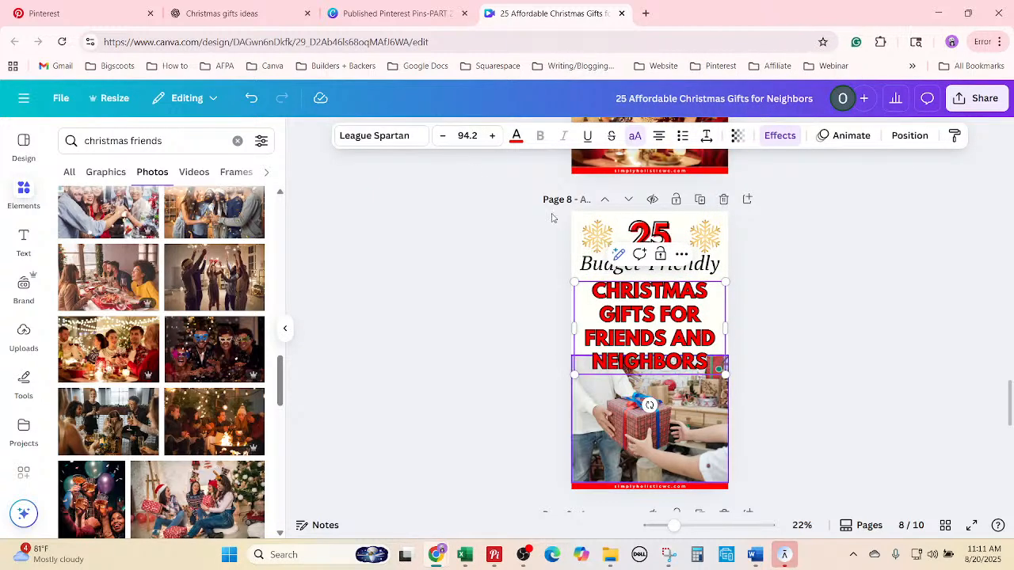
Shrink page 8's red headline and crop the photo's upper edge down to just below the word "NEIGHBORS".
{"action": "left_click", "coordinate": [442, 135]}
{"action": "left_click", "coordinate": [442, 136]}
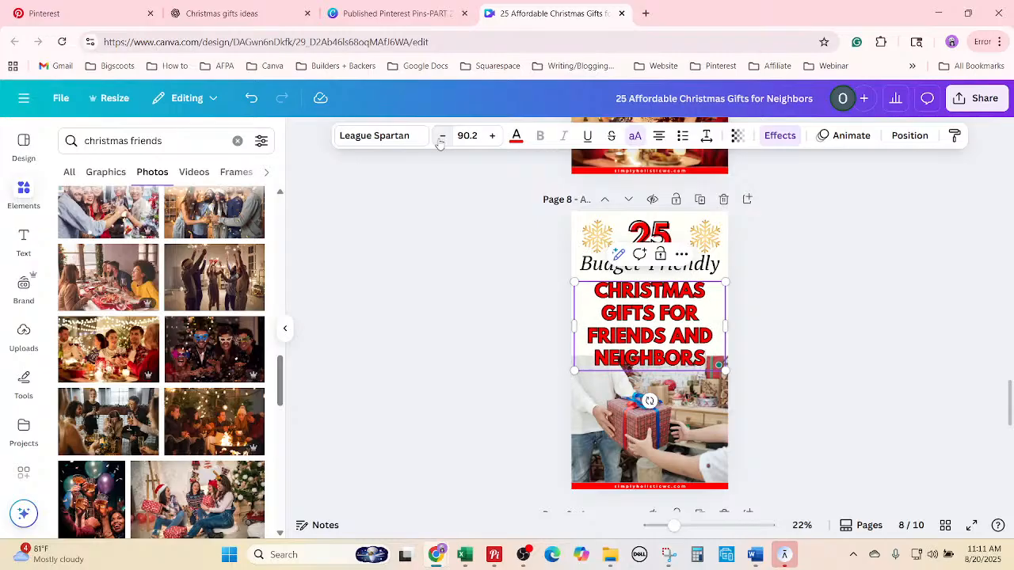
{"action": "left_click", "coordinate": [442, 135]}
{"action": "left_click", "coordinate": [442, 135]}
{"action": "left_click", "coordinate": [663, 368]}
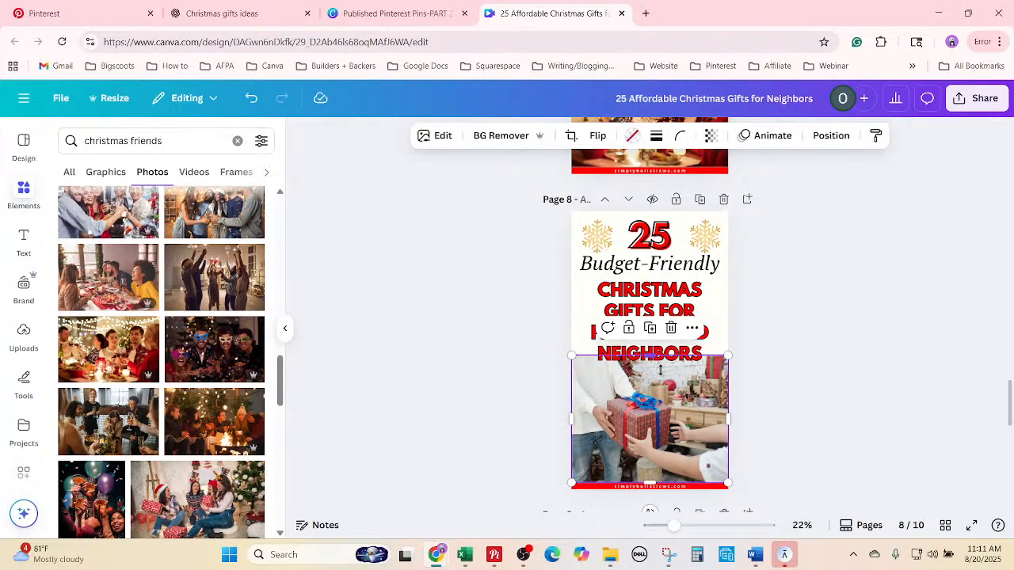
{"action": "left_click_drag", "start_coordinate": [663, 361], "coordinate": [663, 366]}
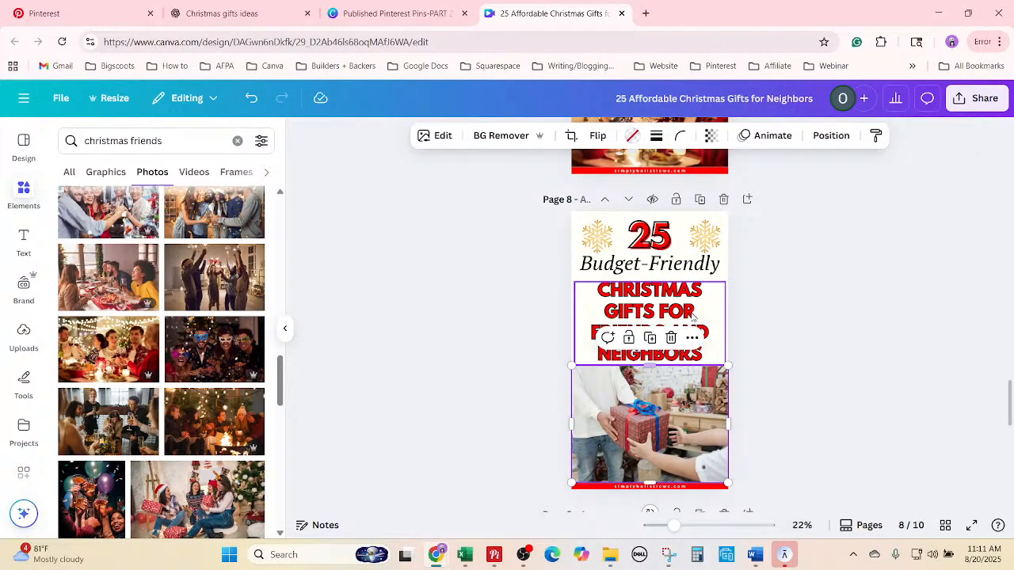
{"action": "left_click", "coordinate": [814, 336]}
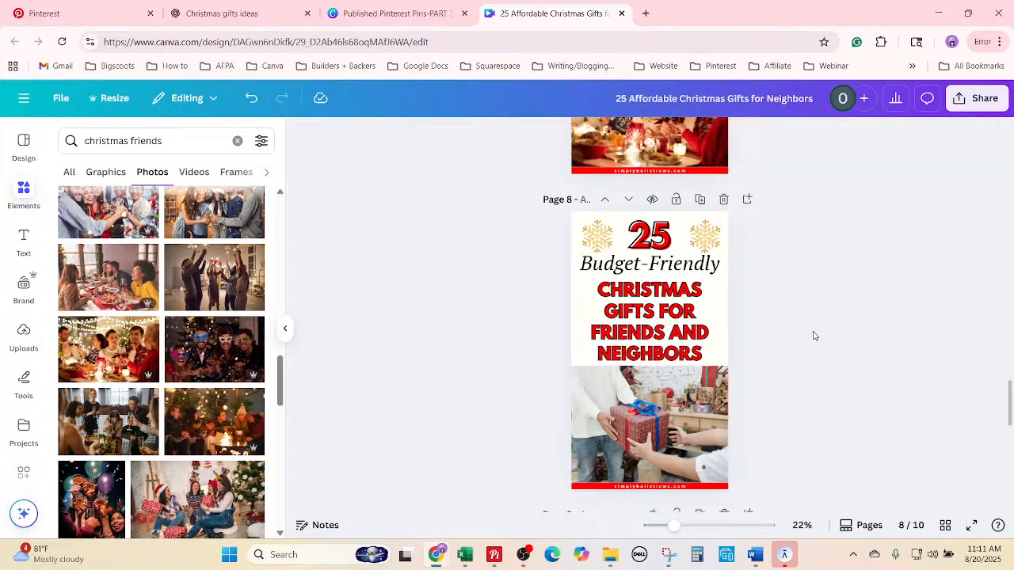
Nudge page 8's red headline up toward "Budget-Friendly" and enlarge it slightly to fill the space above the photo.
{"action": "left_click", "coordinate": [665, 300]}
{"action": "left_click_drag", "start_coordinate": [662, 305], "coordinate": [663, 300]}
{"action": "left_click", "coordinate": [492, 135]}
{"action": "left_click", "coordinate": [492, 135]}
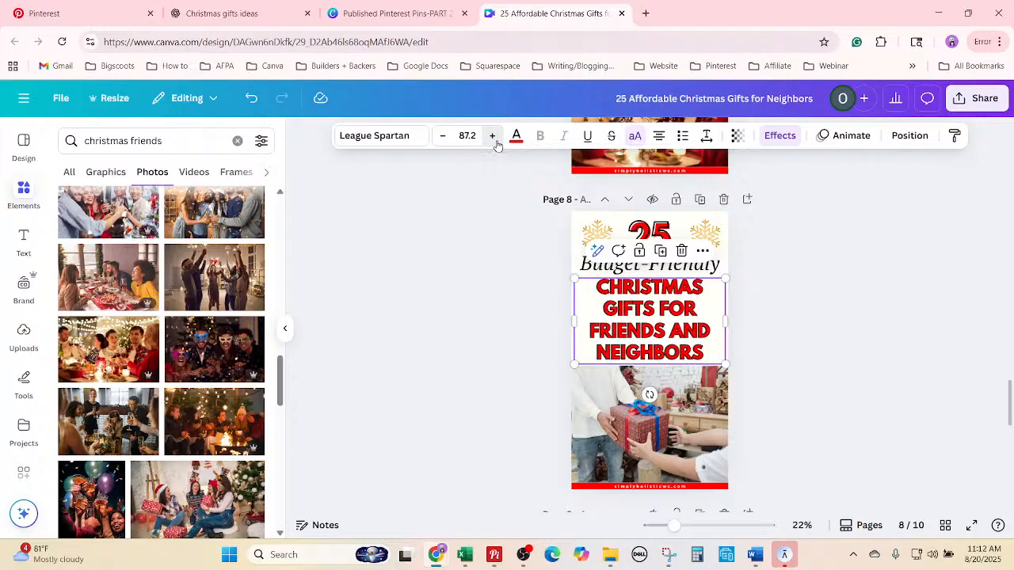
{"action": "left_click", "coordinate": [492, 135]}
{"action": "left_click", "coordinate": [492, 136]}
{"action": "left_click", "coordinate": [836, 374]}
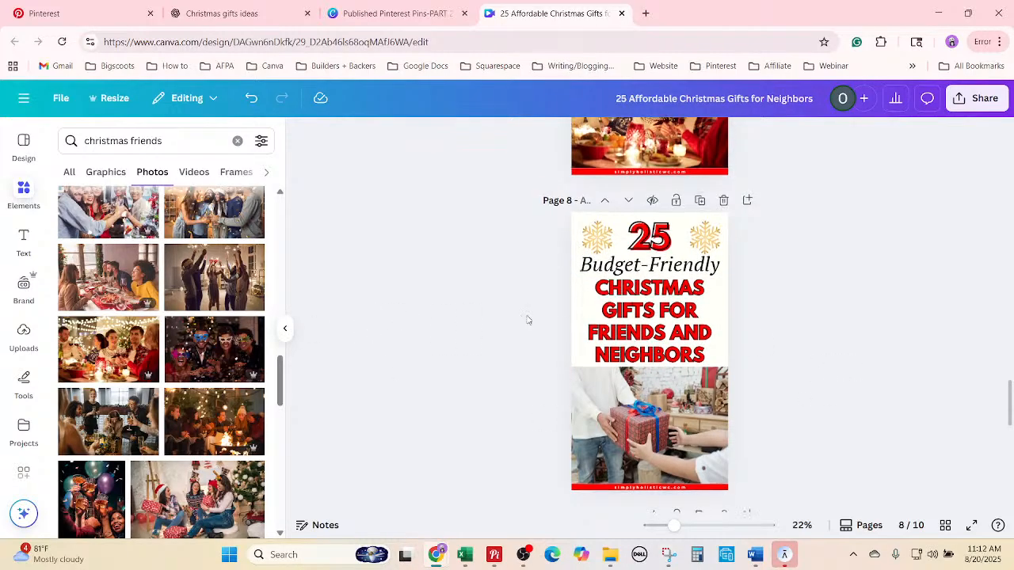
Replace page 8's gift exchange photo with the three women holding red presents beside the Christmas tree.
{"action": "scroll", "coordinate": [529, 320], "scroll_direction": "up", "scroll_amount": 1}
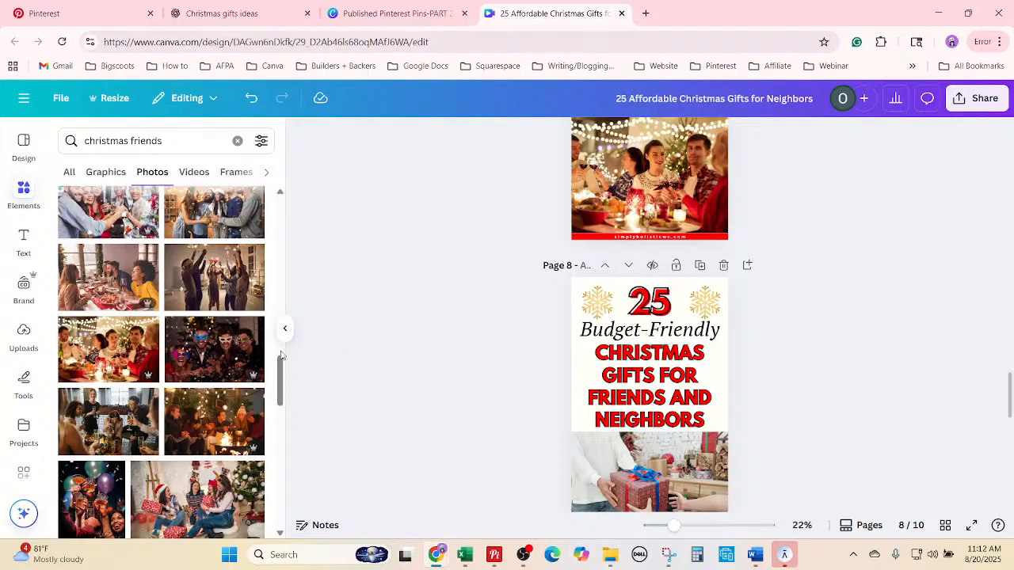
{"action": "scroll", "coordinate": [139, 398], "scroll_direction": "down", "scroll_amount": 2}
{"action": "scroll", "coordinate": [139, 398], "scroll_direction": "down", "scroll_amount": 1}
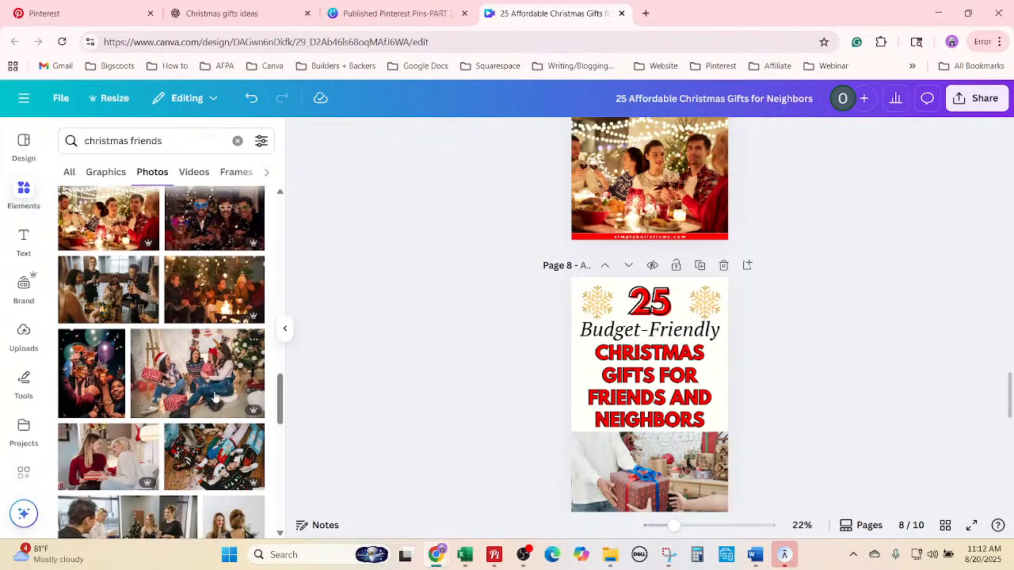
{"action": "scroll", "coordinate": [789, 395], "scroll_direction": "down", "scroll_amount": 1}
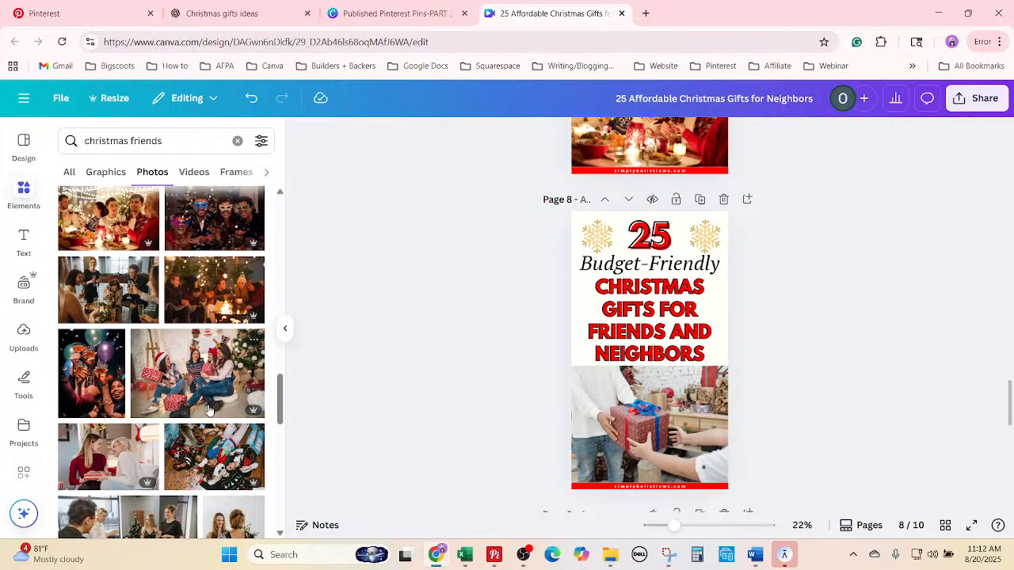
{"action": "left_click_drag", "start_coordinate": [214, 386], "coordinate": [727, 388]}
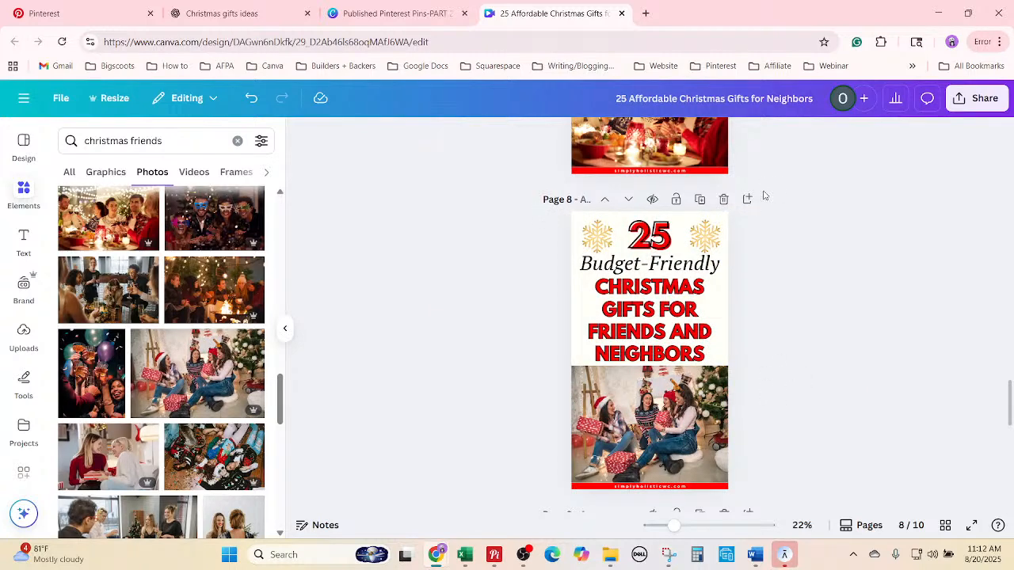
Replace "Budget-Friendly" on page 9 with "Creative".
{"action": "scroll", "coordinate": [830, 365], "scroll_direction": "down", "scroll_amount": 3}
{"action": "scroll", "coordinate": [829, 364], "scroll_direction": "down", "scroll_amount": 1}
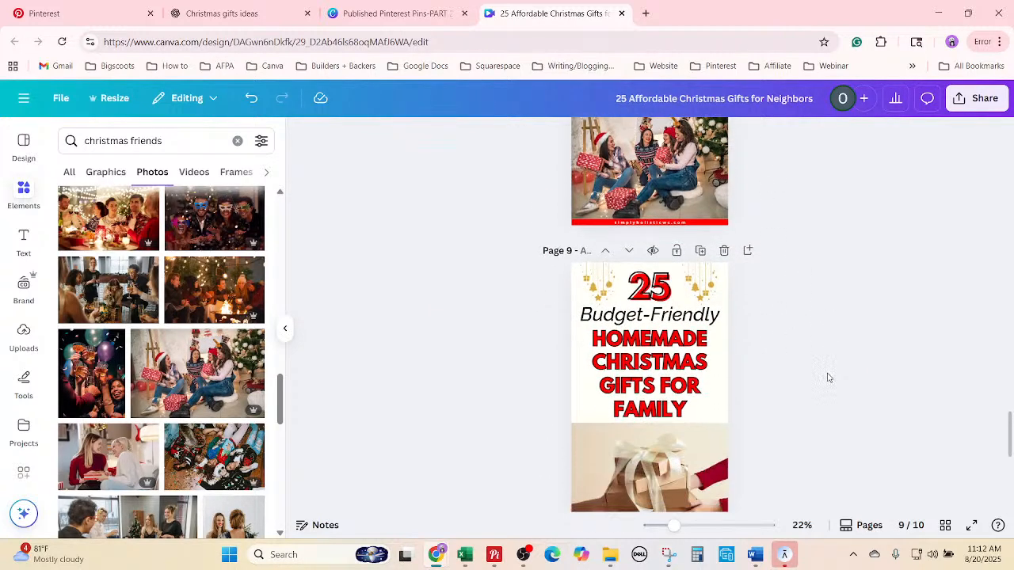
{"action": "key", "text": "alt+Tab"}
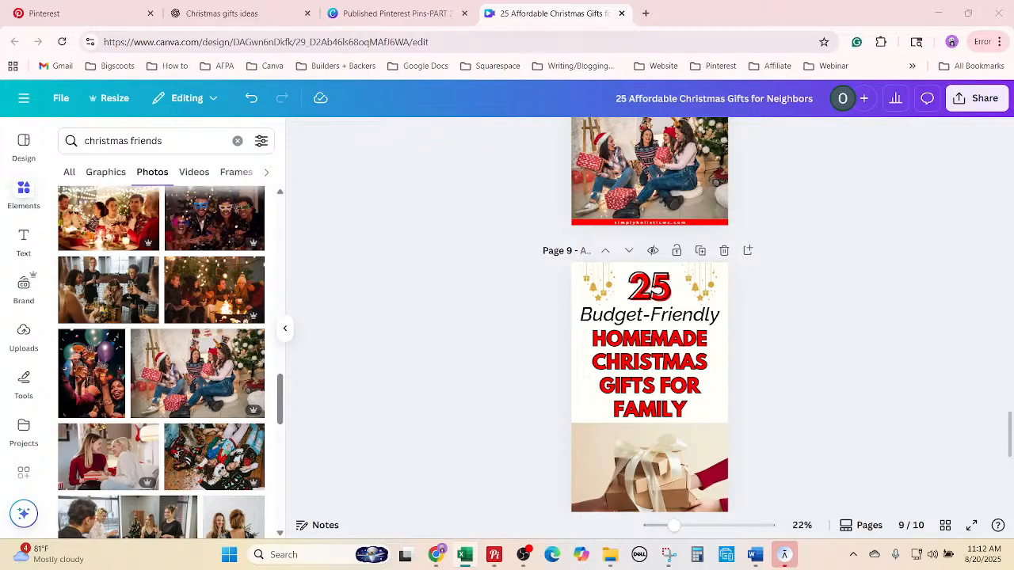
{"action": "left_click", "coordinate": [666, 323]}
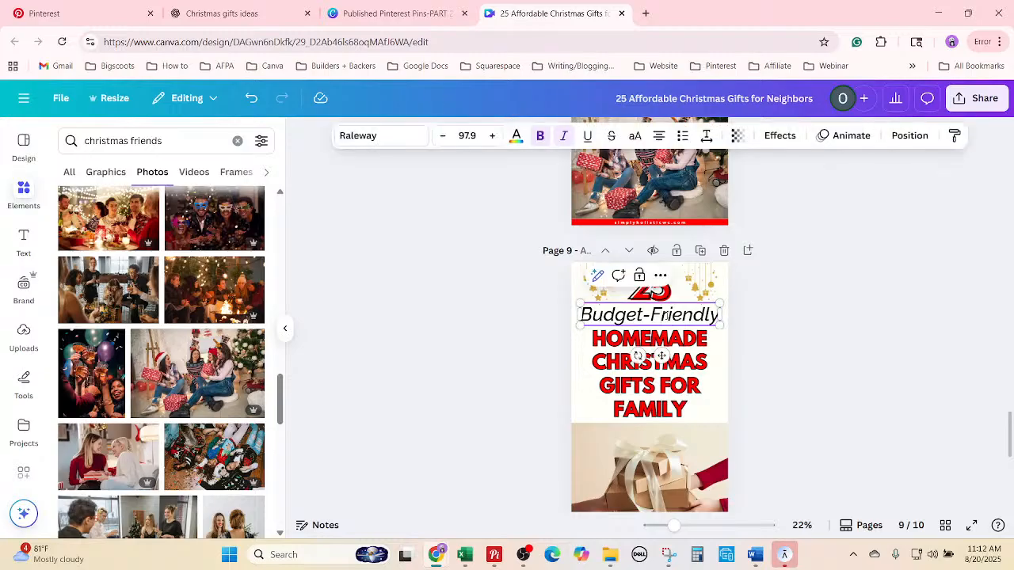
{"action": "right_click", "coordinate": [667, 322]}
{"action": "left_click", "coordinate": [727, 201]}
{"action": "type", "text": "Creative"}
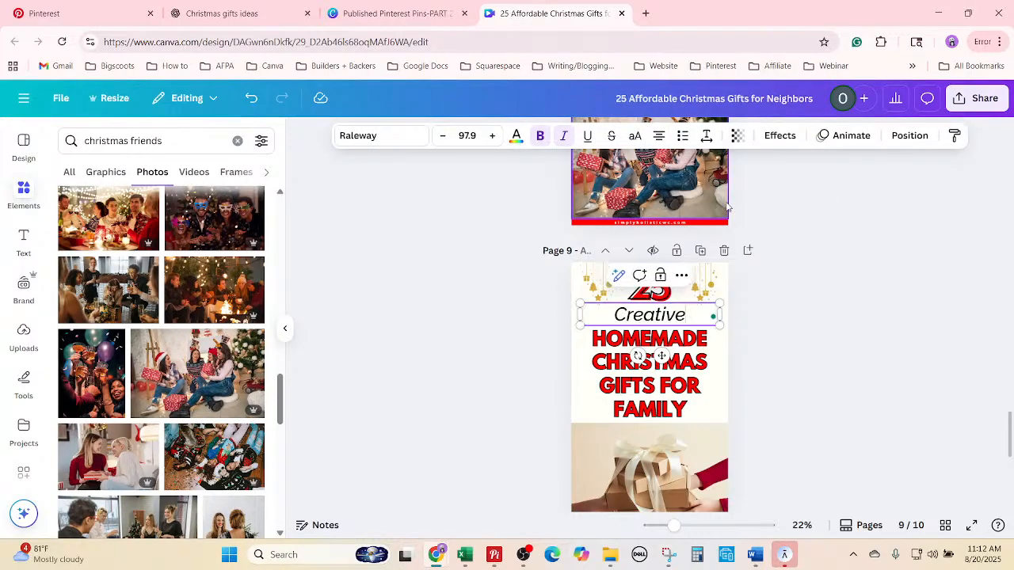
Enlarge the word "Creative" on page 9 to font size 125.
{"action": "left_click", "coordinate": [492, 136]}
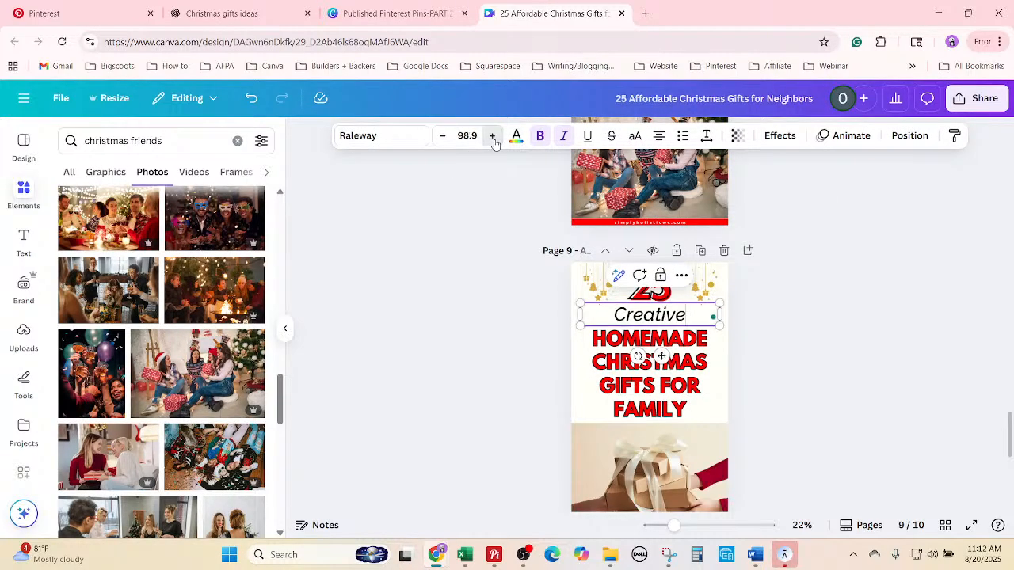
{"action": "left_click", "coordinate": [492, 135]}
{"action": "left_click", "coordinate": [492, 135]}
{"action": "left_click", "coordinate": [492, 136]}
{"action": "left_click", "coordinate": [492, 136]}
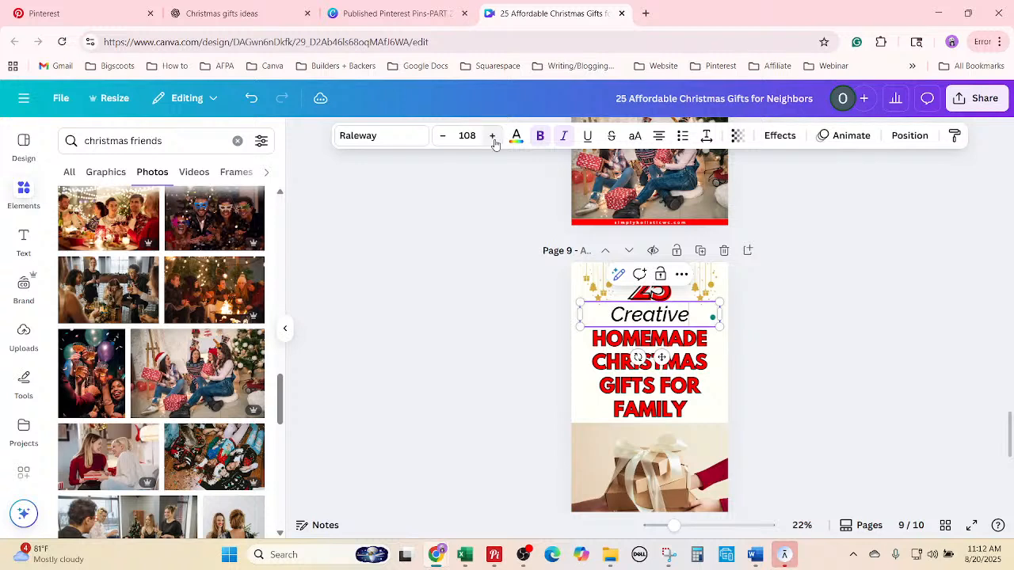
{"action": "left_click", "coordinate": [492, 135]}
{"action": "left_click", "coordinate": [492, 135]}
{"action": "left_click", "coordinate": [492, 135]}
{"action": "left_click", "coordinate": [492, 135]}
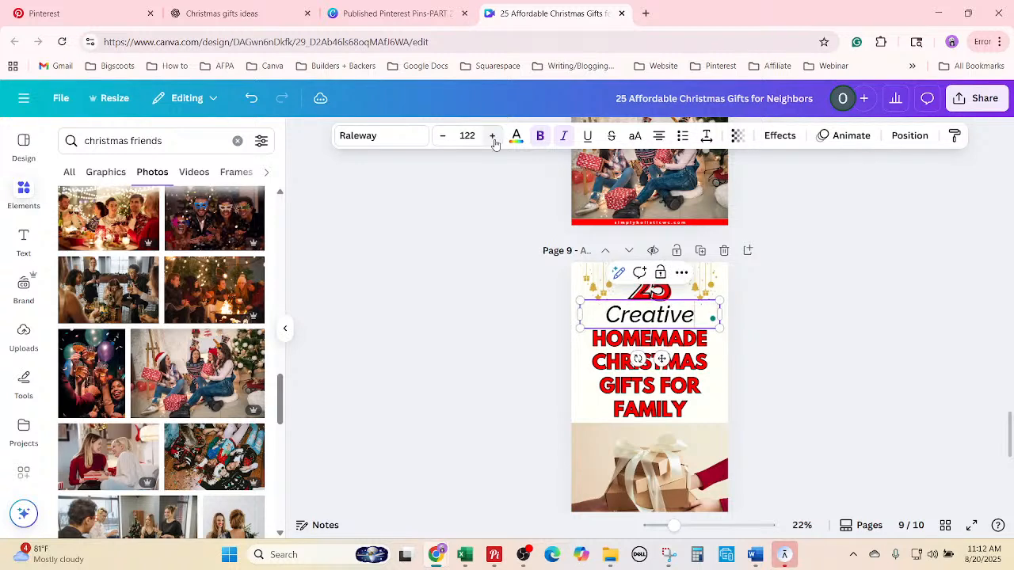
{"action": "left_click", "coordinate": [492, 136]}
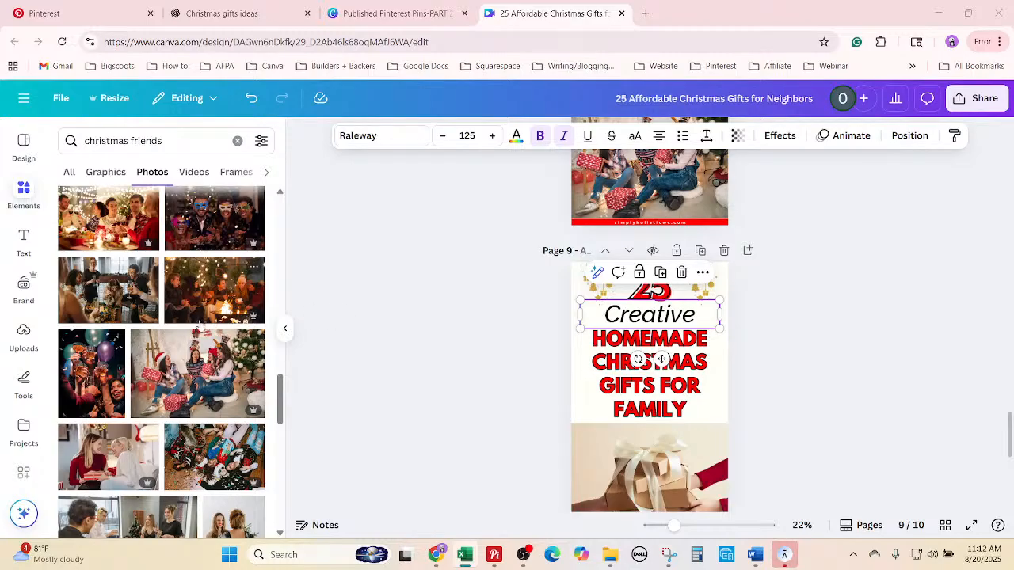
{"action": "left_click", "coordinate": [785, 377]}
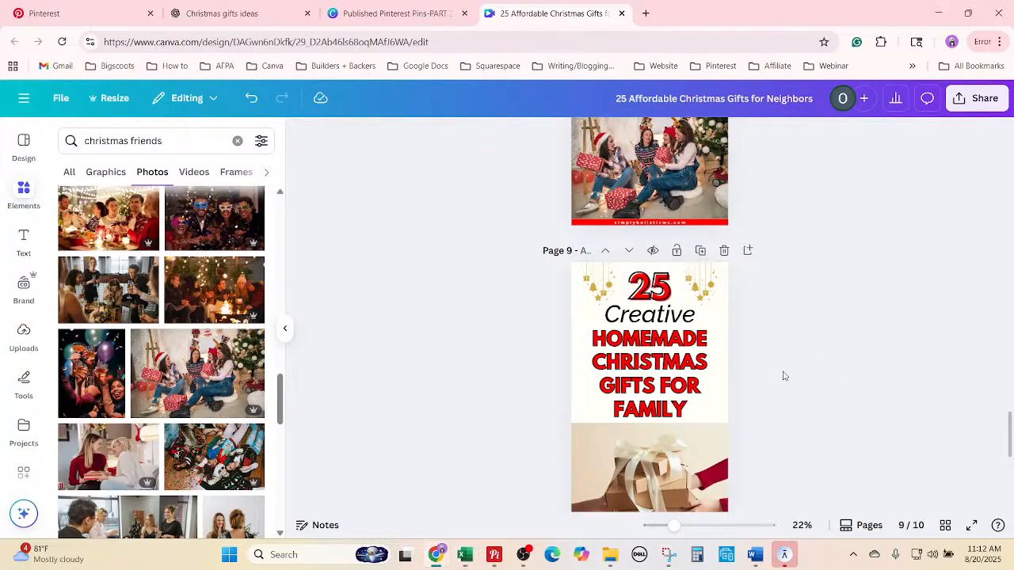
Replace page 9's red headline text with "CHRISTMAS GIFTS FOR NEIGHBORS".
{"action": "left_click", "coordinate": [674, 381]}
{"action": "right_click", "coordinate": [673, 382]}
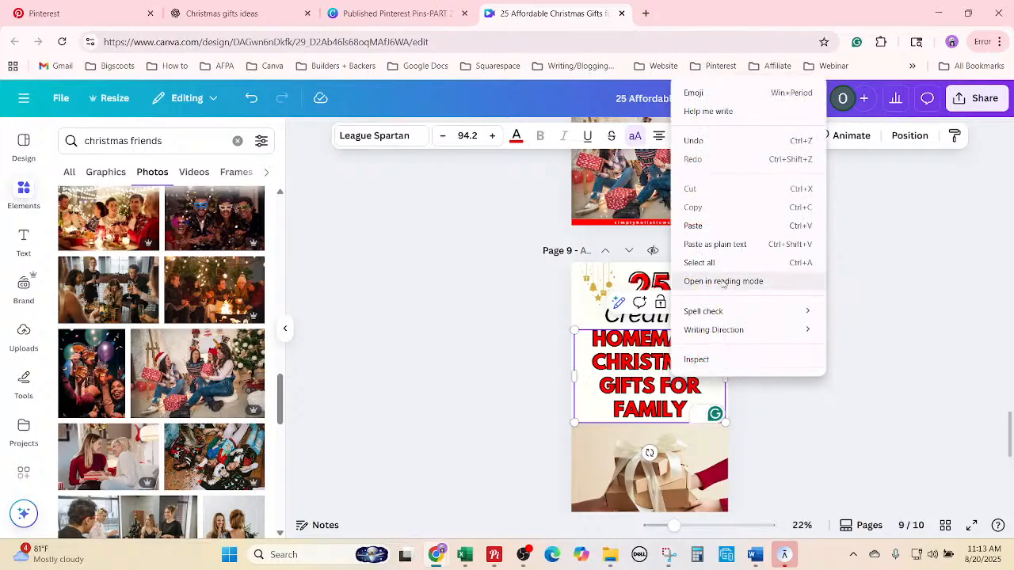
{"action": "left_click", "coordinate": [723, 263]}
{"action": "type", "text": "CHRISTMAS GIFTS FOR NEIGHBORS"}
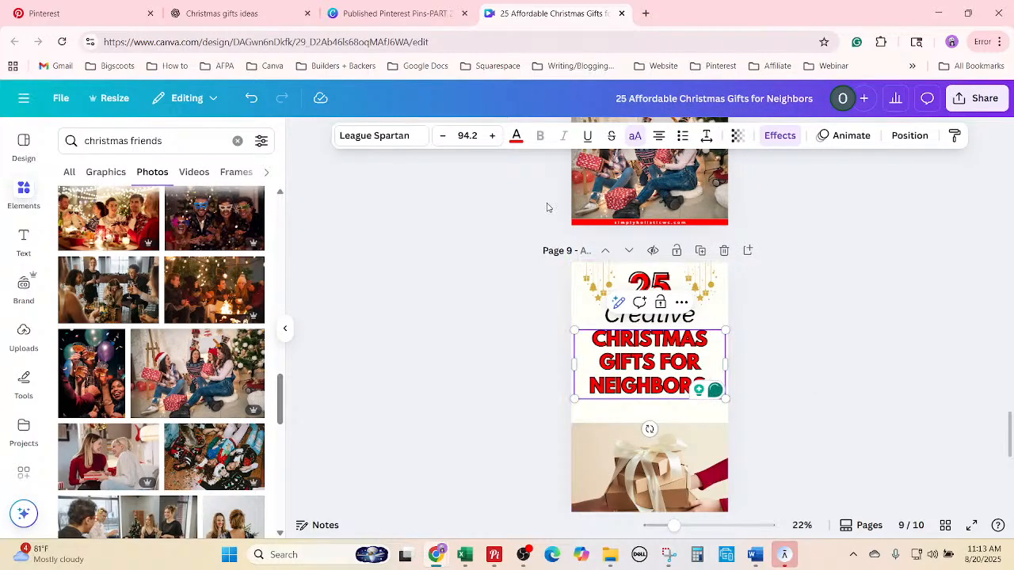
Enlarge page 9's red headline to font size 116 to fill the space above the photo.
{"action": "left_click", "coordinate": [491, 137]}
{"action": "left_click", "coordinate": [492, 137]}
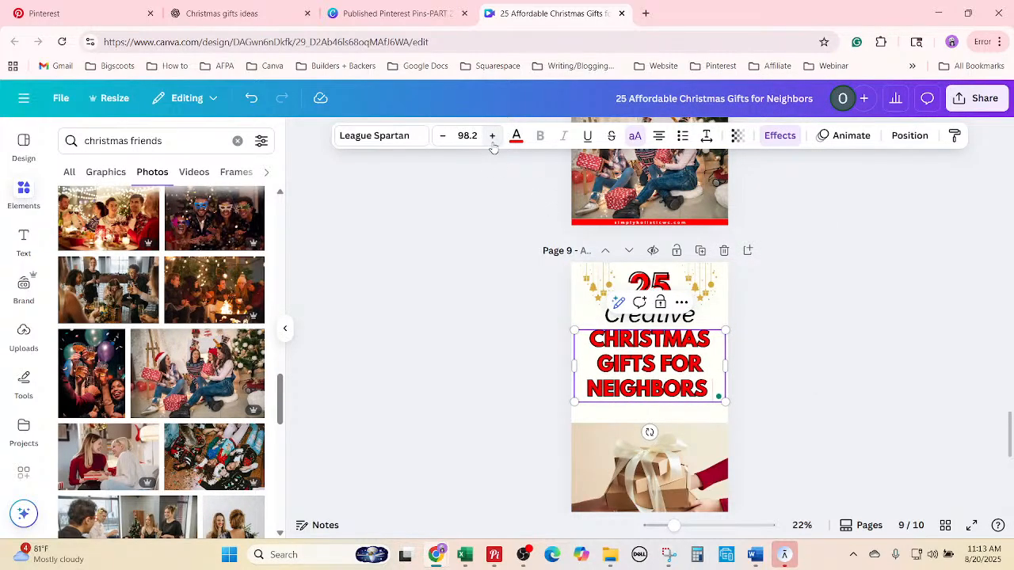
{"action": "left_click", "coordinate": [492, 137]}
{"action": "left_click", "coordinate": [491, 137]}
{"action": "left_click", "coordinate": [492, 137]}
{"action": "left_click", "coordinate": [492, 137]}
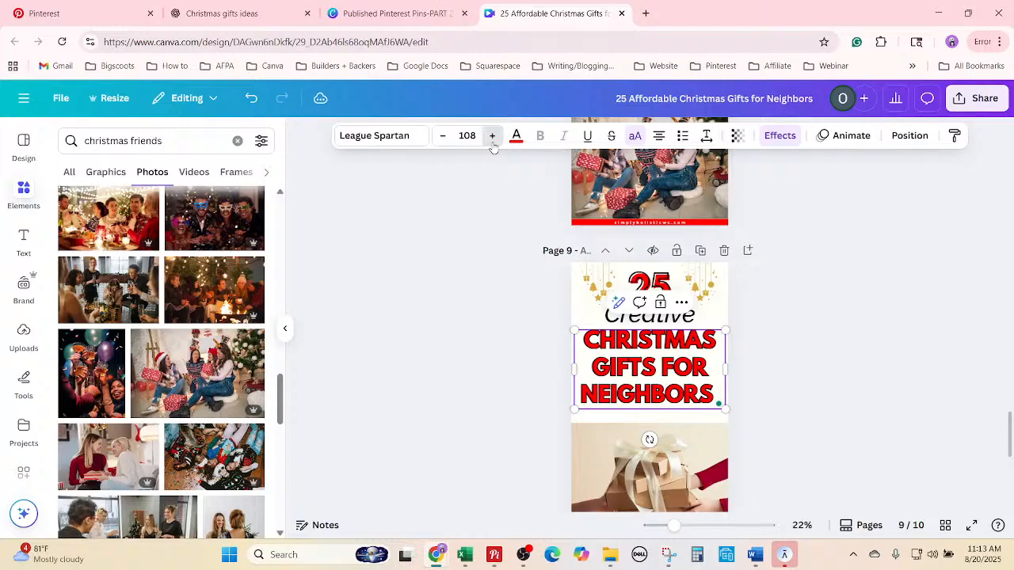
{"action": "left_click", "coordinate": [492, 137]}
{"action": "left_click", "coordinate": [492, 137]}
{"action": "left_click", "coordinate": [491, 137]}
{"action": "left_click", "coordinate": [492, 137]}
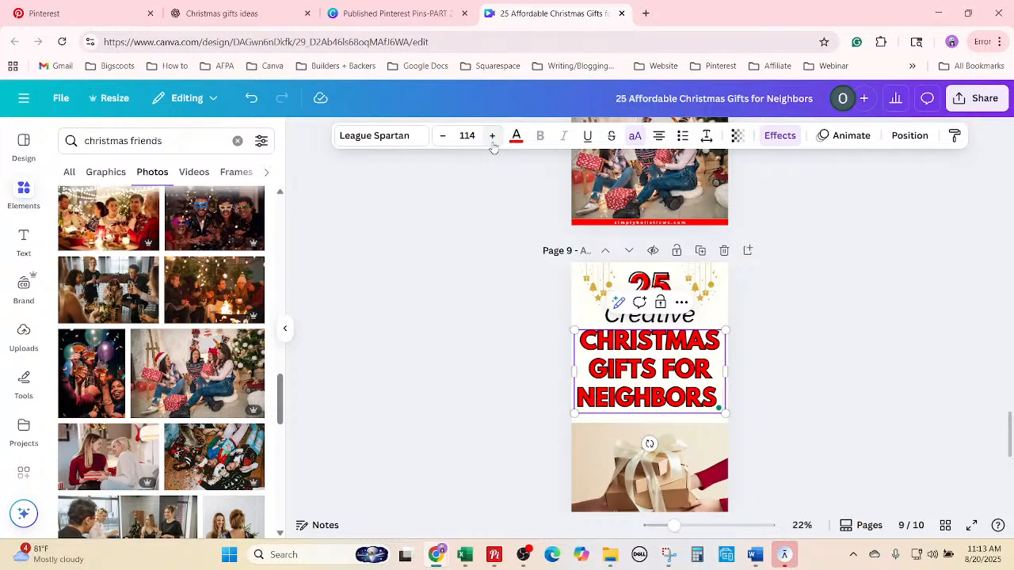
{"action": "left_click", "coordinate": [492, 137]}
{"action": "left_click", "coordinate": [491, 139]}
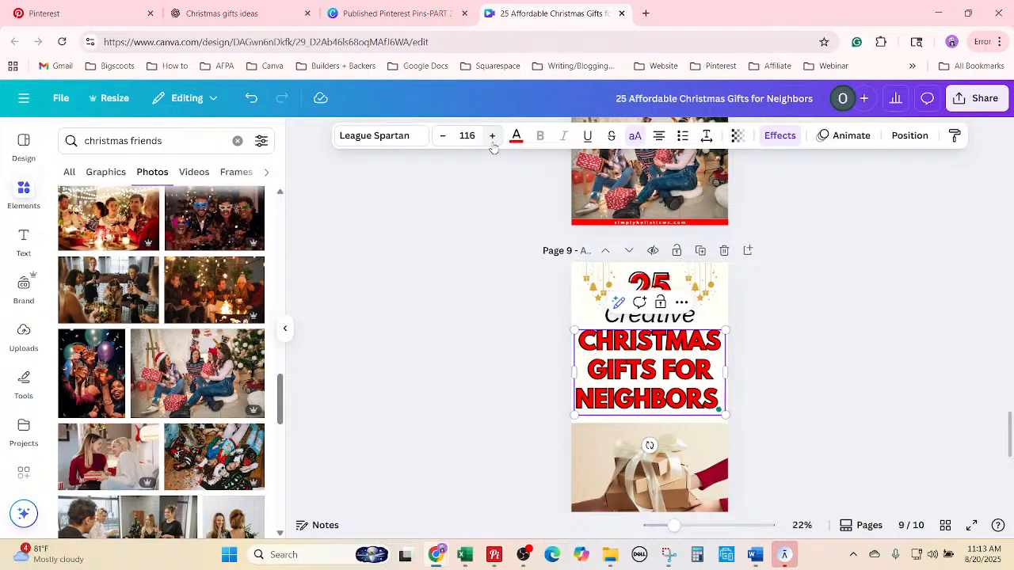
{"action": "left_click", "coordinate": [834, 310]}
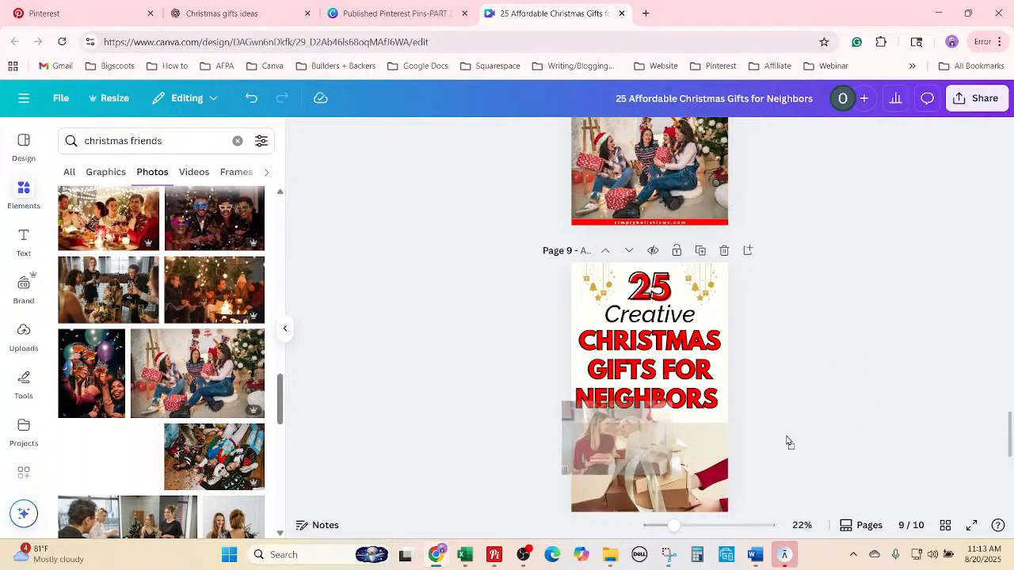
Replace page 9's gift box photo with the two smiling women holding a red present on a sofa.
{"action": "scroll", "coordinate": [807, 383], "scroll_direction": "down", "scroll_amount": 1}
{"action": "scroll", "coordinate": [807, 383], "scroll_direction": "down", "scroll_amount": 3}
{"action": "scroll", "coordinate": [806, 380], "scroll_direction": "up", "scroll_amount": 2}
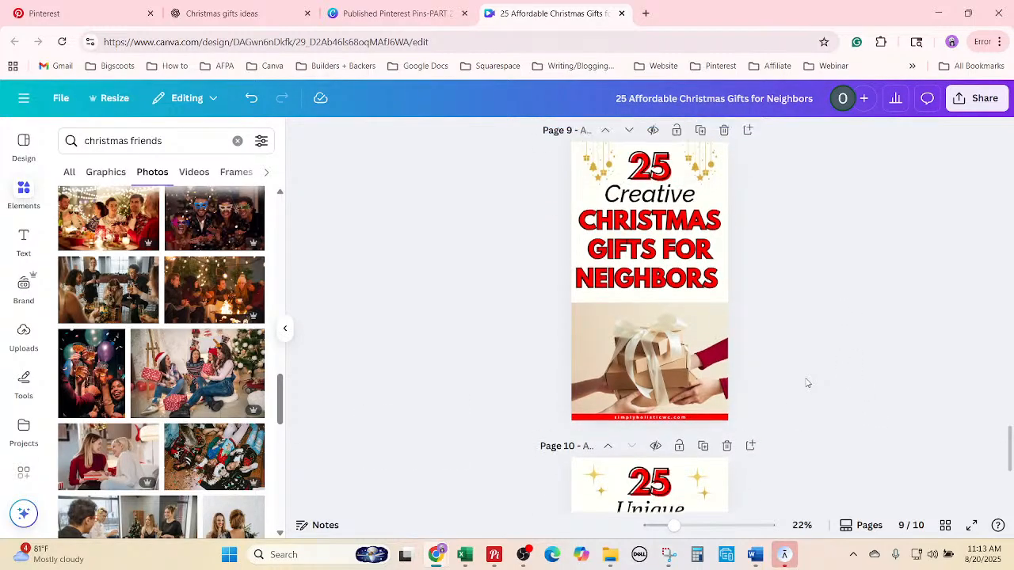
{"action": "left_click_drag", "start_coordinate": [118, 452], "coordinate": [698, 440]}
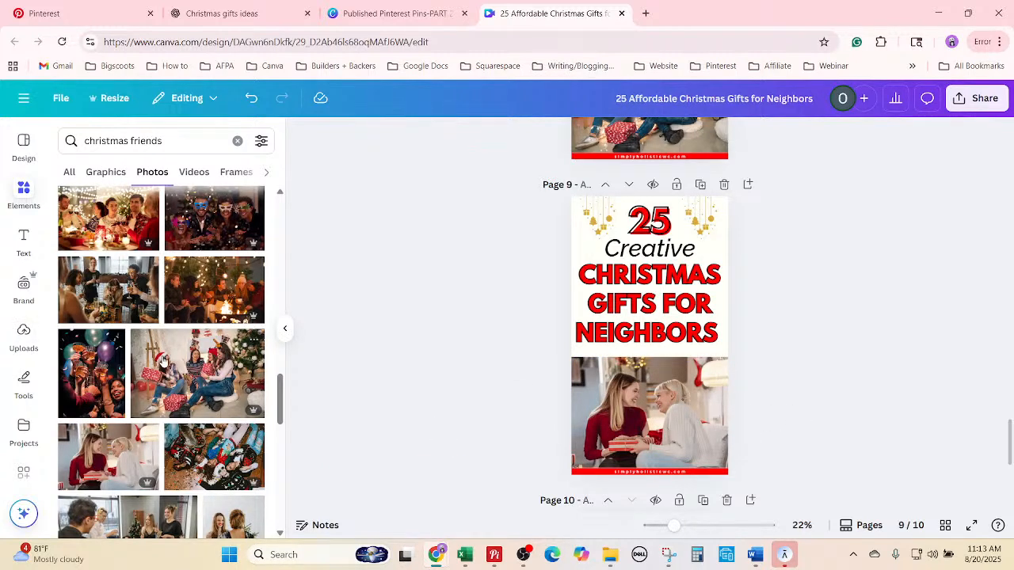
Browse more of the "christmas friends" photos for another suitable gift-giving picture.
{"action": "scroll", "coordinate": [162, 361], "scroll_direction": "down", "scroll_amount": 3}
{"action": "scroll", "coordinate": [162, 361], "scroll_direction": "down", "scroll_amount": 2}
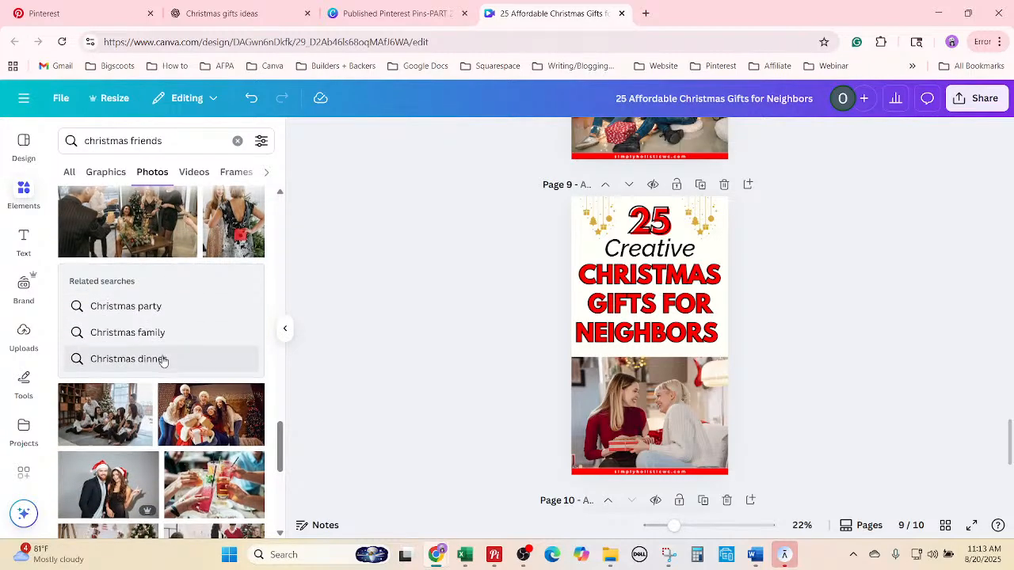
{"action": "scroll", "coordinate": [162, 362], "scroll_direction": "down", "scroll_amount": 2}
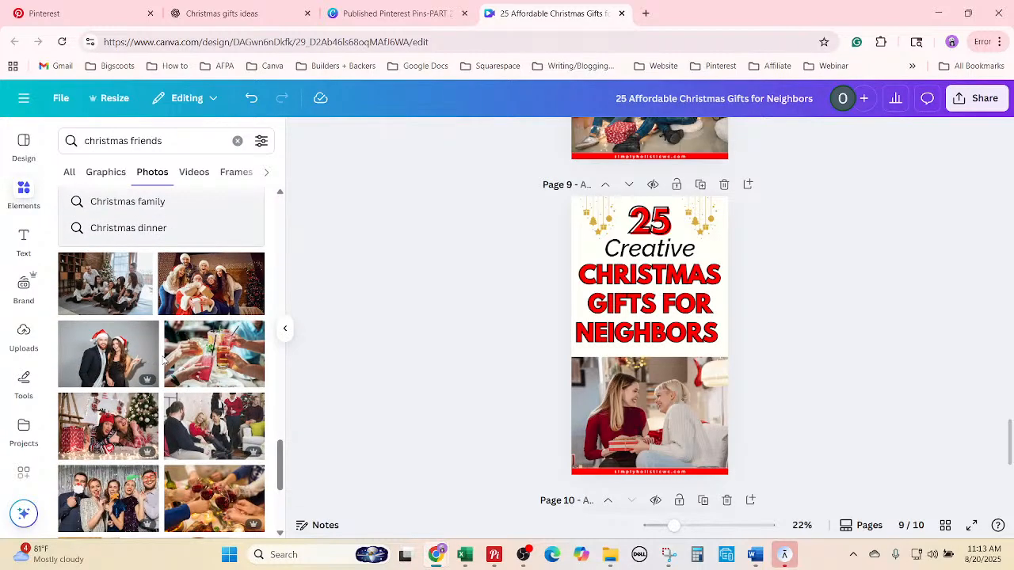
{"action": "scroll", "coordinate": [164, 361], "scroll_direction": "down", "scroll_amount": 2}
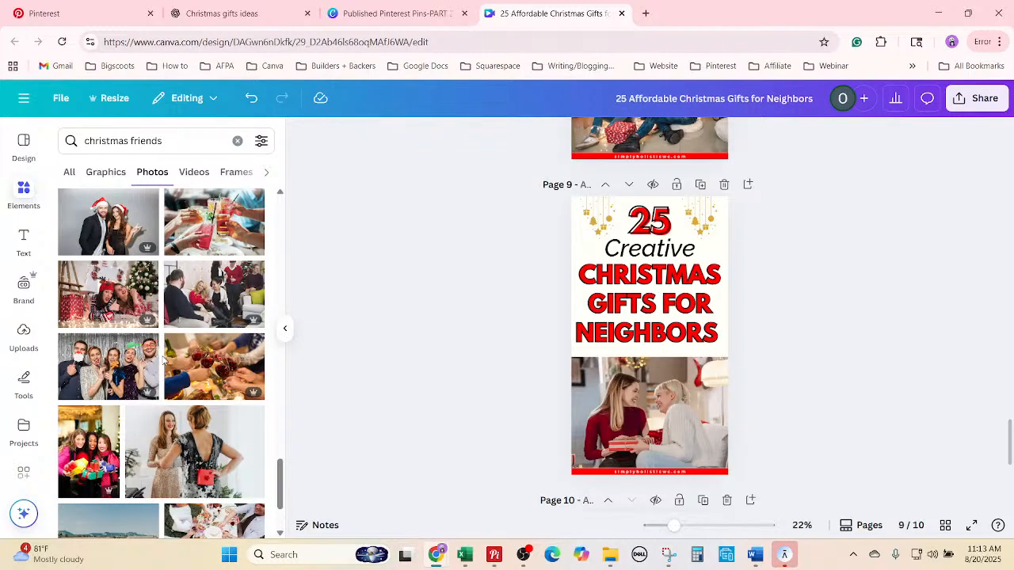
{"action": "scroll", "coordinate": [164, 362], "scroll_direction": "up", "scroll_amount": 6}
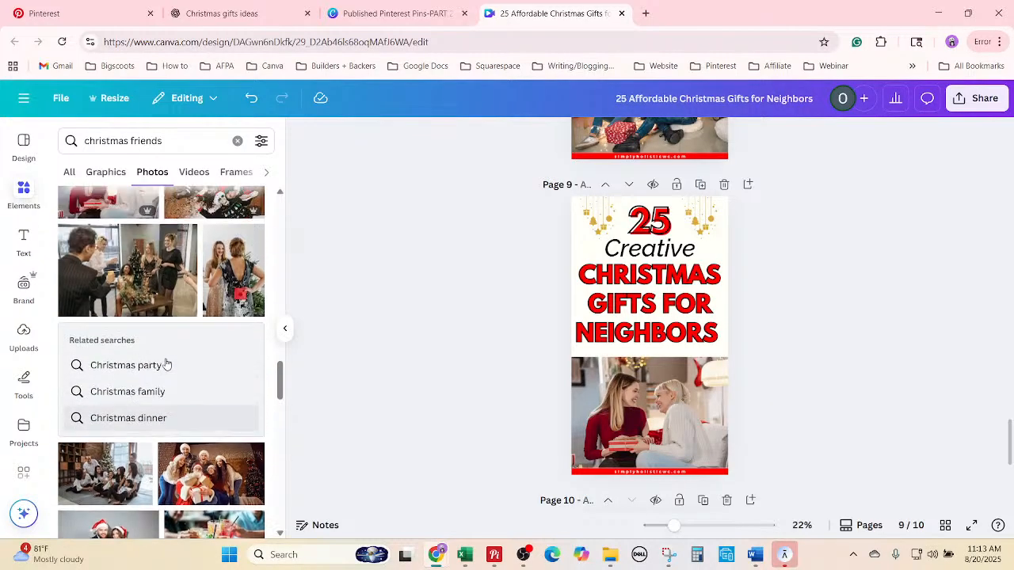
{"action": "scroll", "coordinate": [167, 364], "scroll_direction": "down", "scroll_amount": 5}
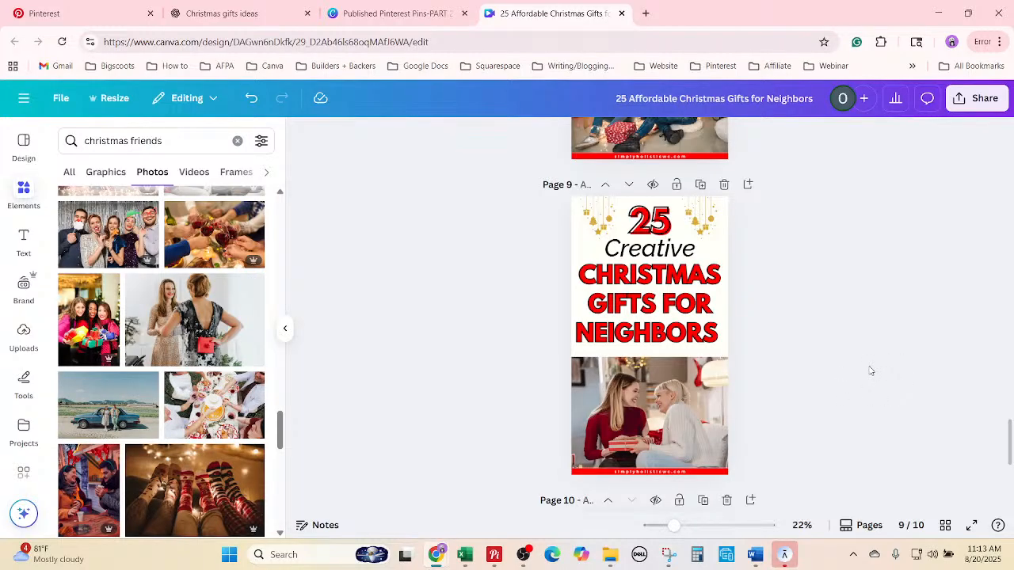
On page 10, replace "Unique" with "Last-Minute" and the red headline with "CHRISTMAS GIFTS FOR NEIGHBORS".
{"action": "scroll", "coordinate": [864, 368], "scroll_direction": "down", "scroll_amount": 5}
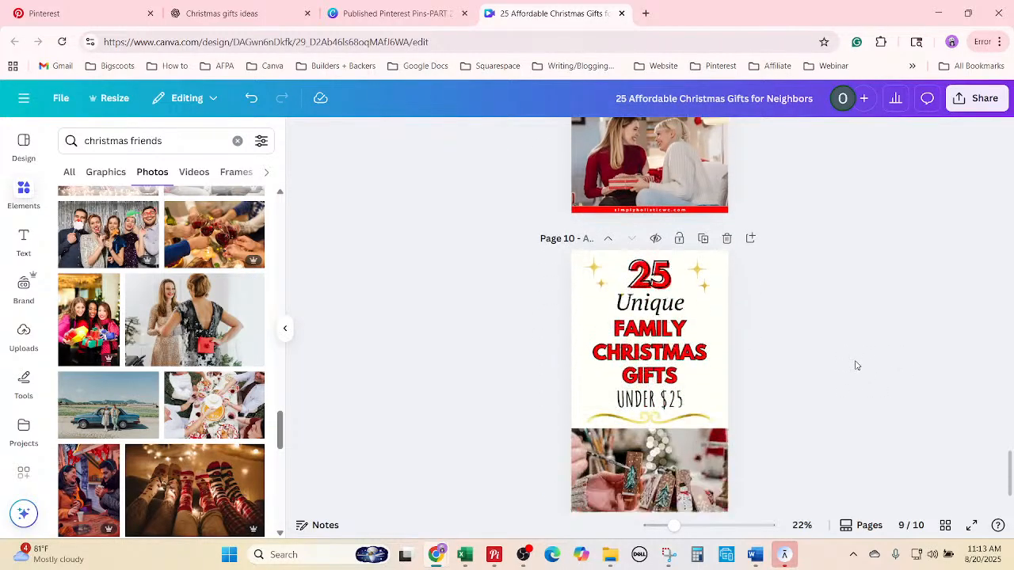
{"action": "key", "text": "alt+Tab"}
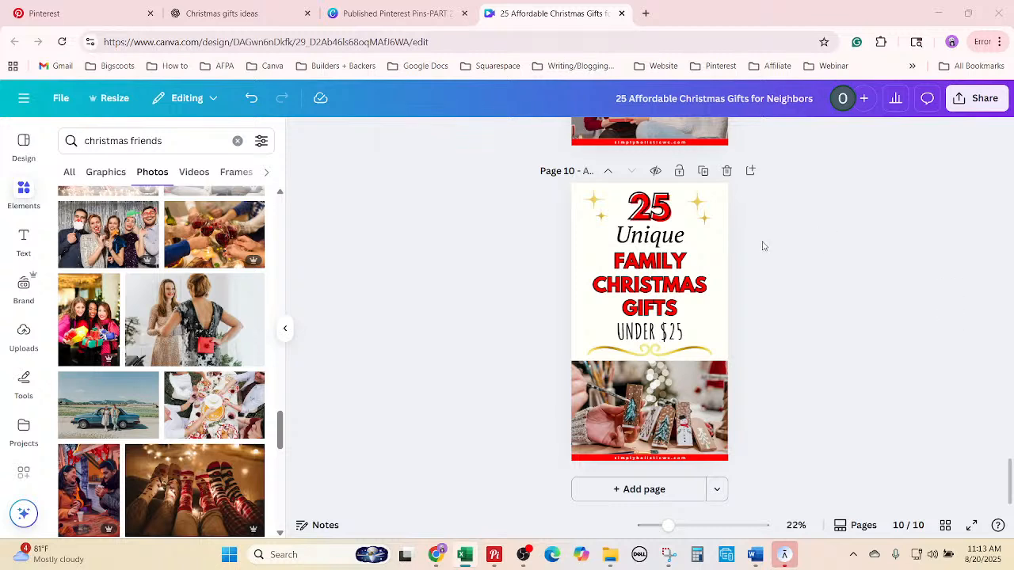
{"action": "left_click", "coordinate": [689, 241]}
{"action": "right_click", "coordinate": [686, 239]}
{"action": "left_click", "coordinate": [776, 425]}
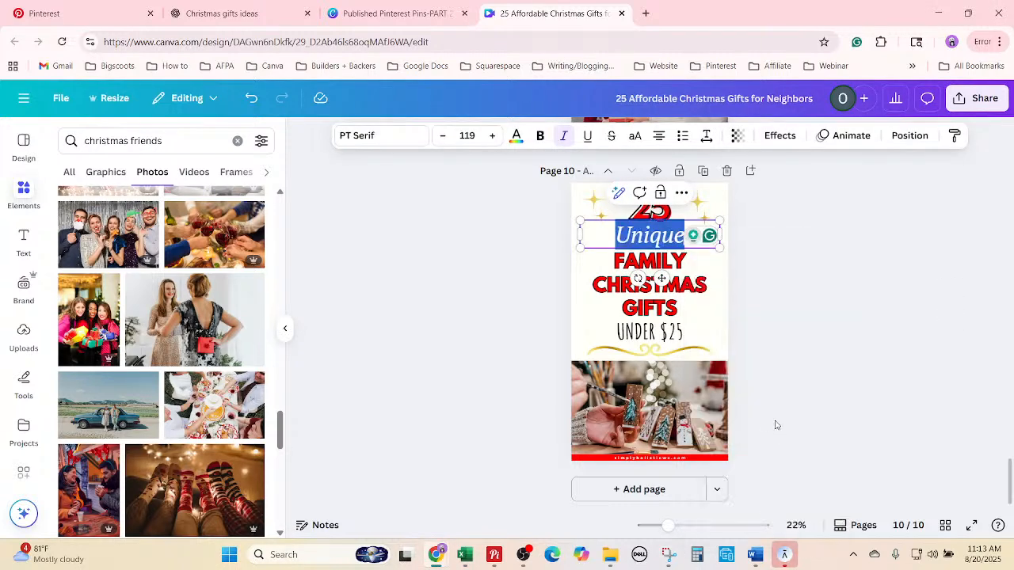
{"action": "type", "text": "Last-Minute"}
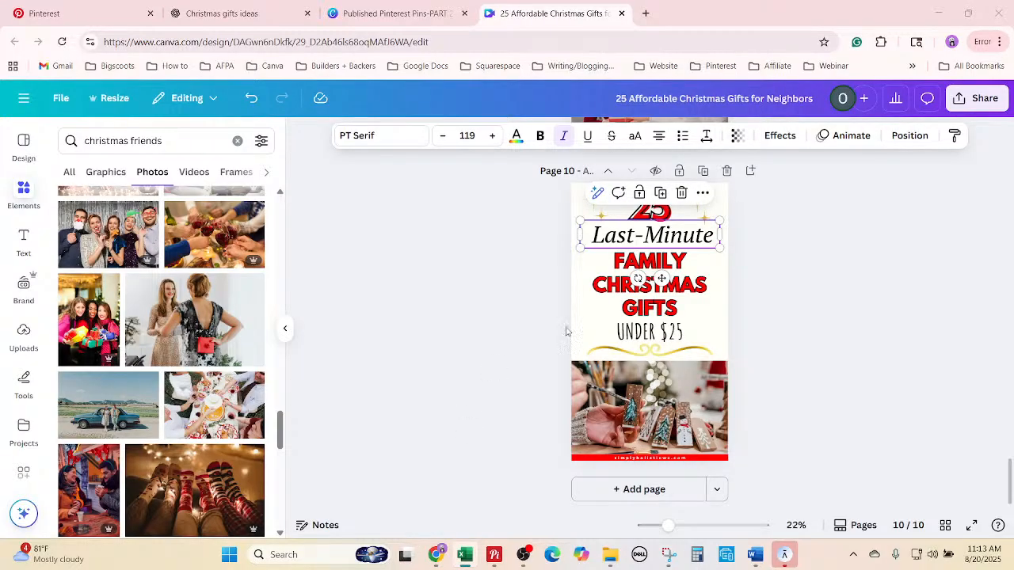
{"action": "double_click", "coordinate": [622, 271]}
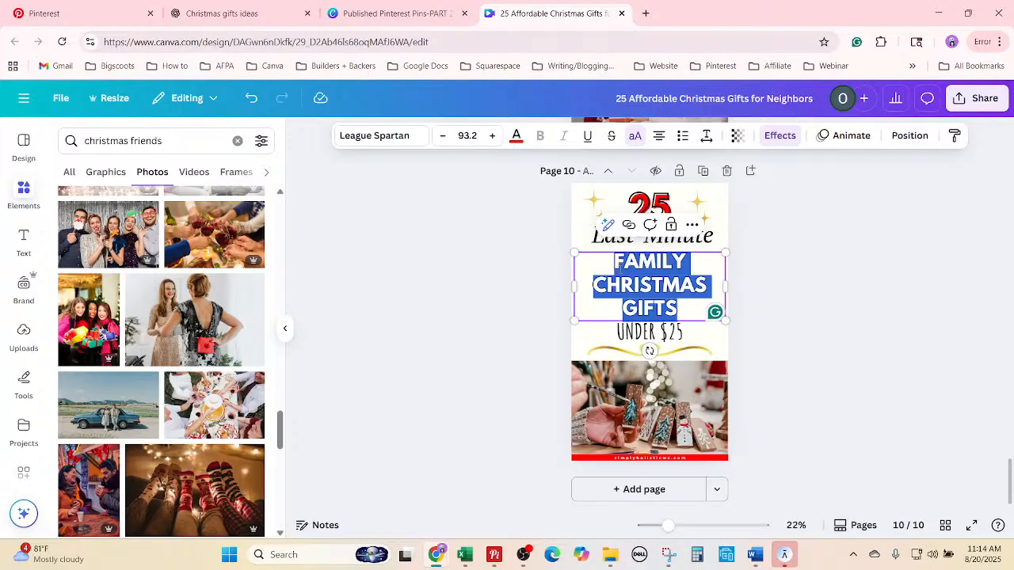
{"action": "type", "text": "CHRISTMAS GIFTS FOR NEIGHBORS"}
Delete the "UNDER $25" text and the gold flourish below it from page 10.
{"action": "left_click", "coordinate": [649, 342]}
{"action": "key", "text": "Delete"}
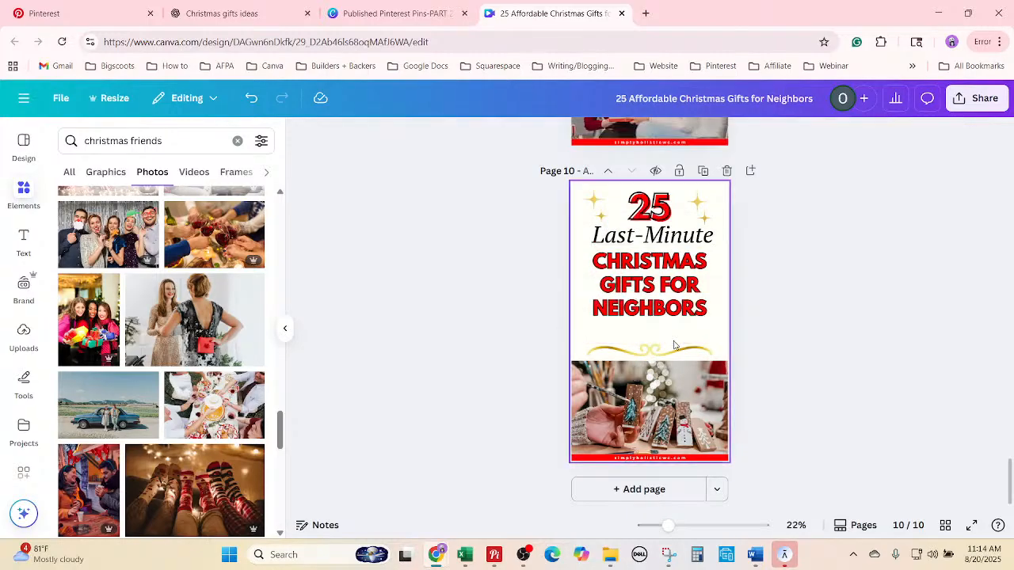
{"action": "left_click", "coordinate": [675, 349]}
{"action": "key", "text": "Delete"}
Enlarge page 10's red headline to font size 103 and extend the photo upward to a height of about 791.
{"action": "left_click", "coordinate": [667, 276]}
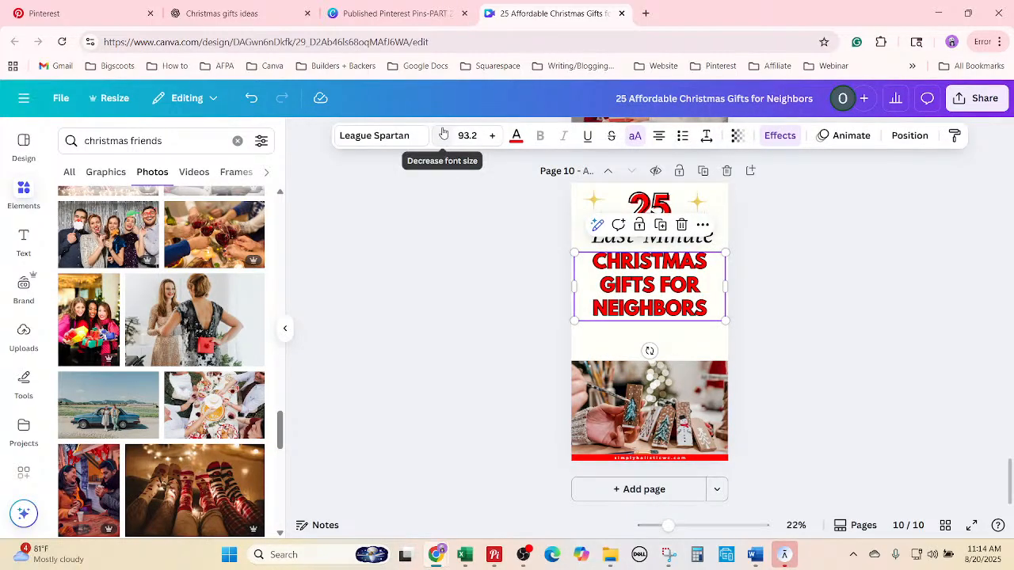
{"action": "left_click", "coordinate": [492, 135]}
{"action": "left_click", "coordinate": [492, 135]}
{"action": "left_click", "coordinate": [491, 135]}
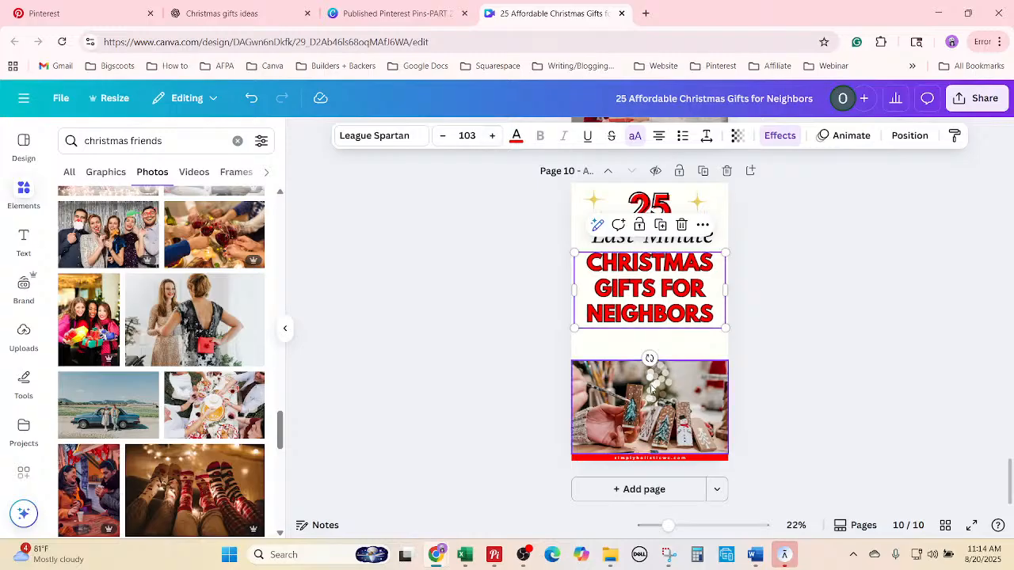
{"action": "left_click", "coordinate": [651, 388]}
{"action": "left_click_drag", "start_coordinate": [653, 361], "coordinate": [659, 339]}
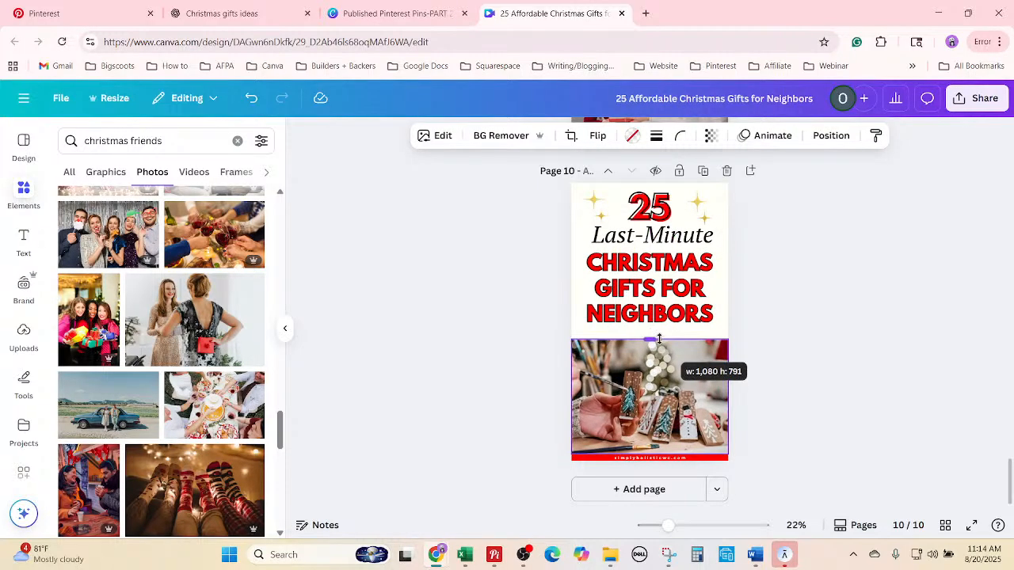
Enlarge page 10's red headline further to font size 109.
{"action": "left_click", "coordinate": [654, 315]}
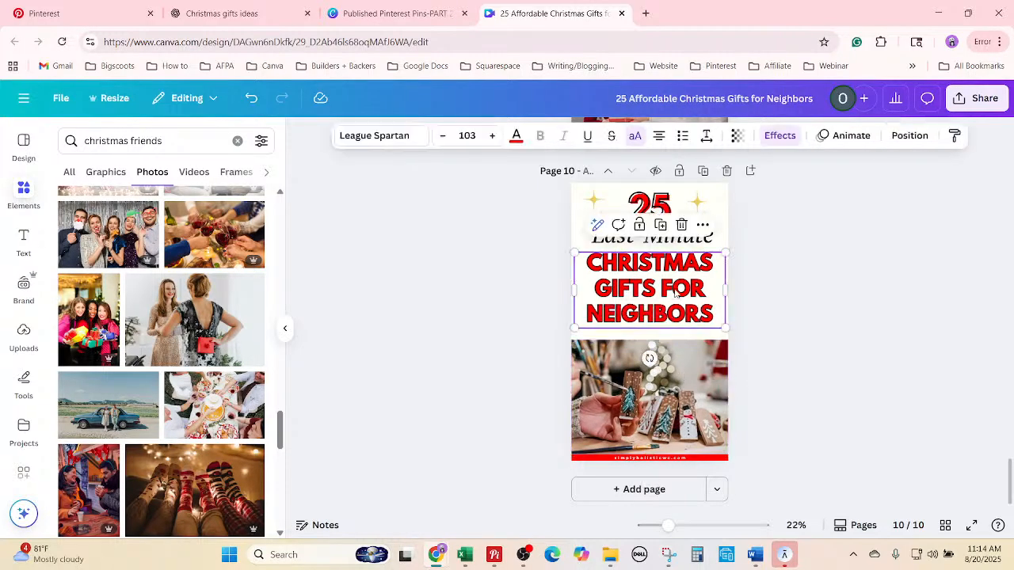
{"action": "left_click", "coordinate": [492, 135]}
{"action": "left_click", "coordinate": [492, 136]}
{"action": "left_click", "coordinate": [492, 136]}
{"action": "left_click", "coordinate": [492, 136]}
{"action": "left_click", "coordinate": [491, 135]}
{"action": "left_click", "coordinate": [492, 136]}
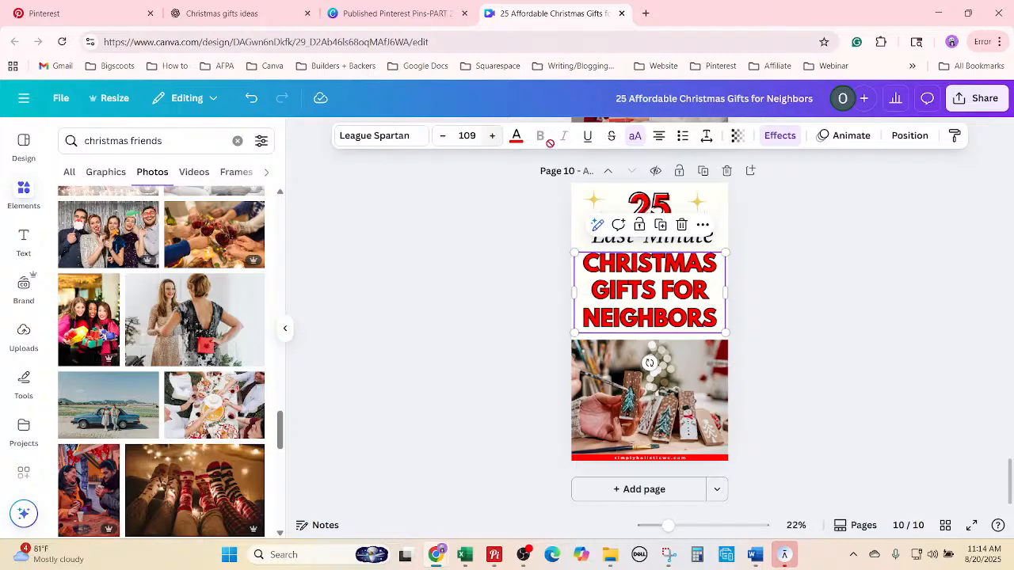
Replace page 10's craft photo with the two women in sparkly dresses, one hiding a red gift behind her back.
{"action": "mouse_move", "coordinate": [207, 317]}
{"action": "left_mouse_down"}
{"action": "mouse_move", "coordinate": [529, 388]}
{"action": "mouse_move", "coordinate": [586, 371]}
{"action": "mouse_move", "coordinate": [634, 396]}
{"action": "left_mouse_up"}
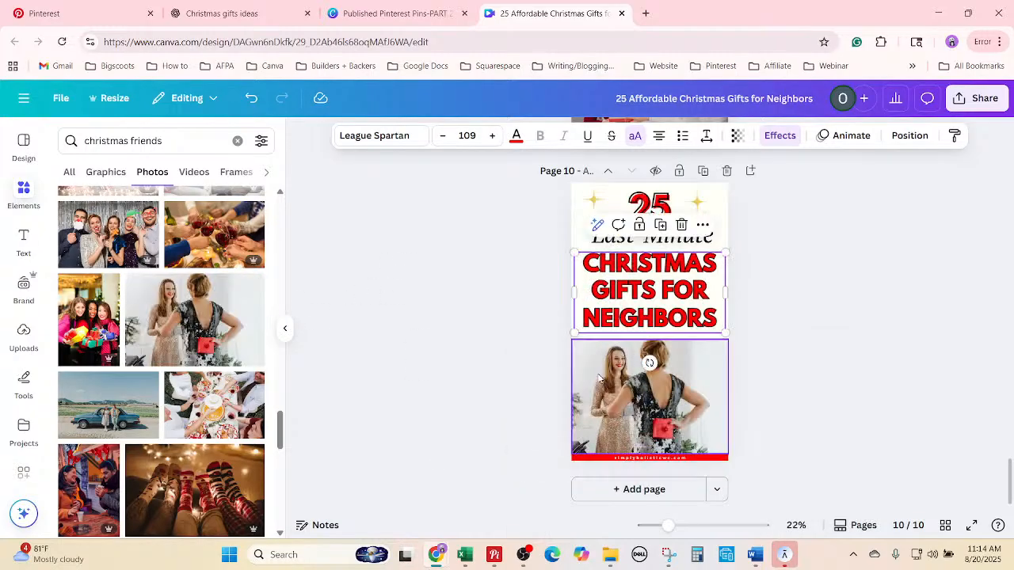
Show all ten pins together in grid view and compare their headlines and photos.
{"action": "left_click", "coordinate": [817, 347]}
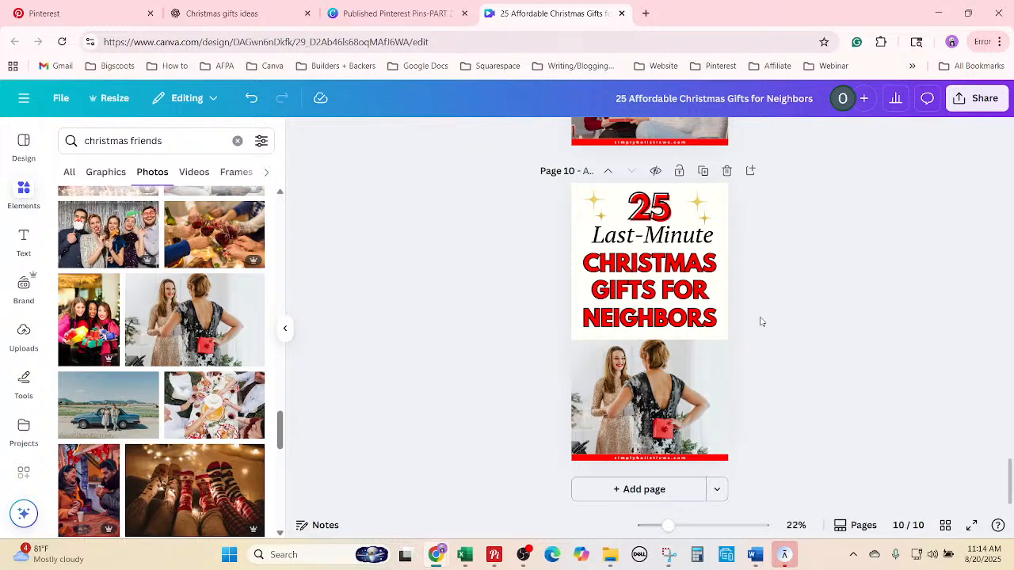
{"action": "left_click", "coordinate": [945, 525]}
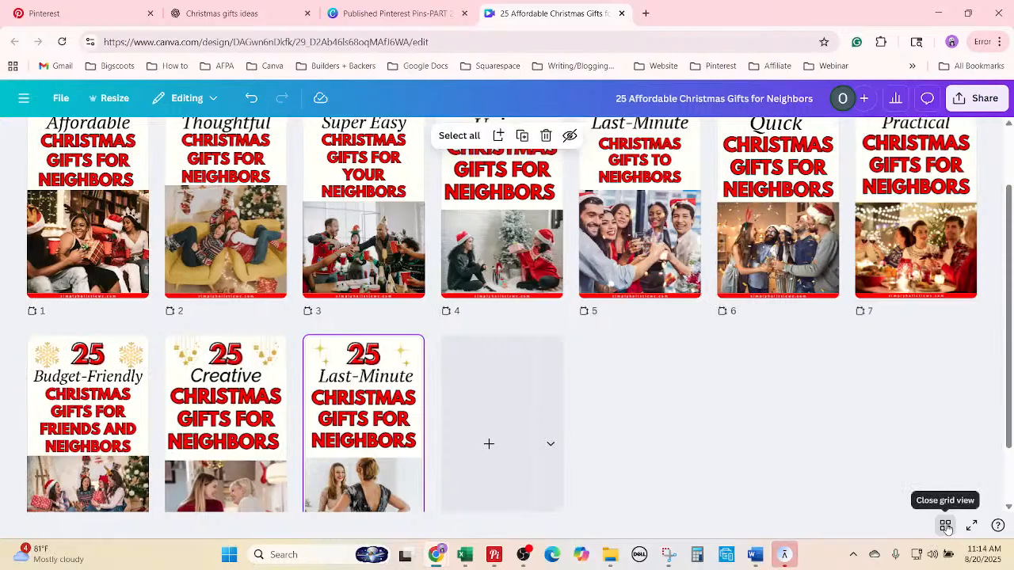
{"action": "left_click", "coordinate": [945, 526]}
{"action": "left_click", "coordinate": [945, 527]}
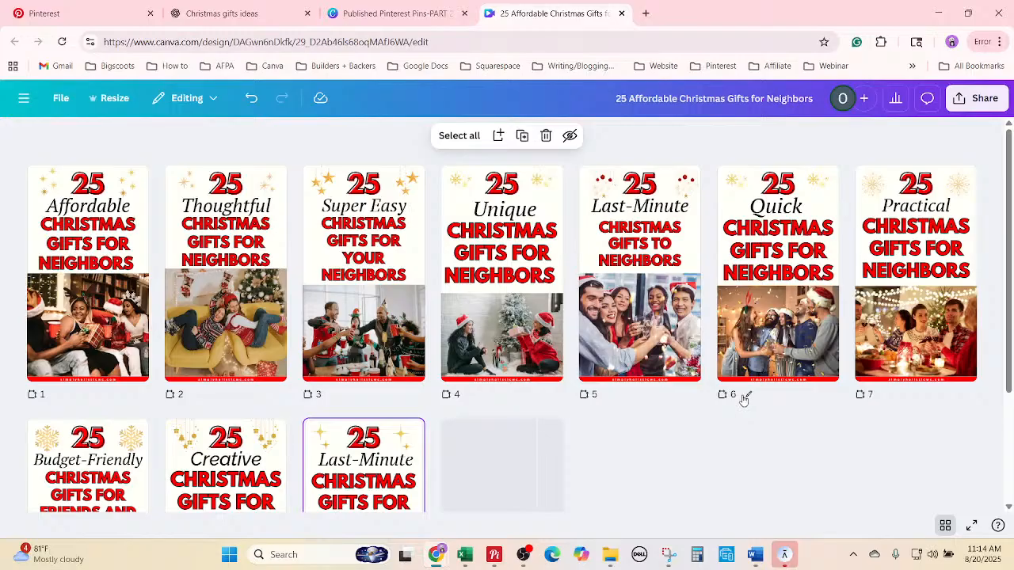
{"action": "scroll", "coordinate": [746, 400], "scroll_direction": "down", "scroll_amount": 1}
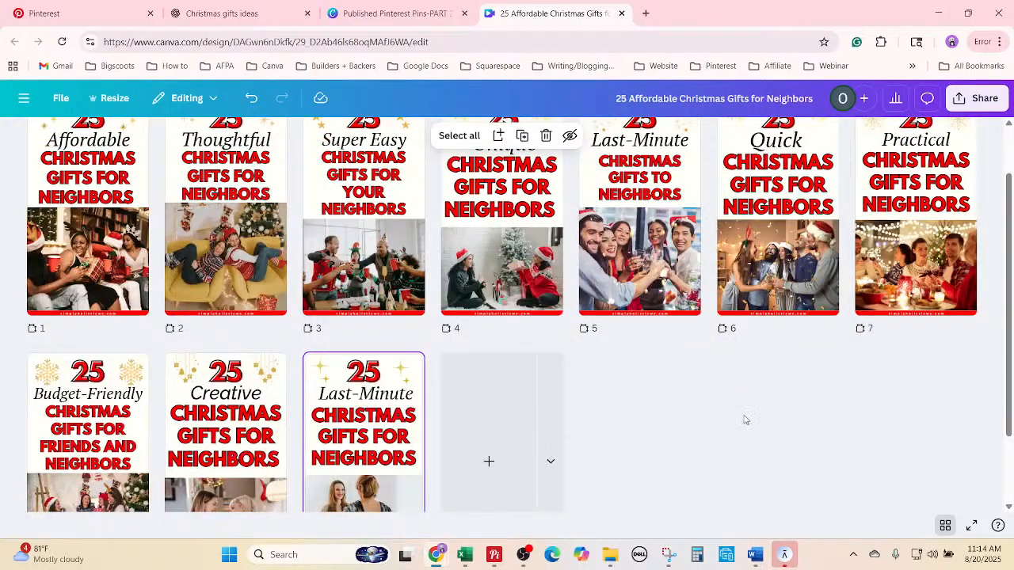
Open page 5 for editing and lower the upper edge of its group toast photo to free space below the headline.
{"action": "double_click", "coordinate": [668, 265]}
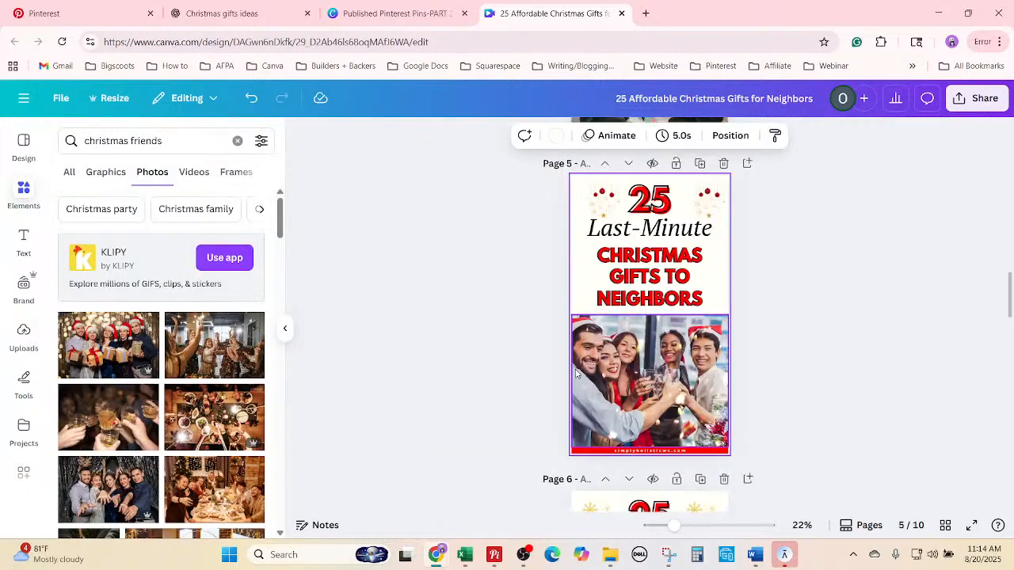
{"action": "left_click", "coordinate": [664, 365]}
{"action": "left_click_drag", "start_coordinate": [658, 315], "coordinate": [673, 337]}
{"action": "left_click", "coordinate": [677, 324]}
Enlarge page 5's red "CHRISTMAS GIFTS TO NEIGHBORS" headline to font size 118.
{"action": "left_click", "coordinate": [680, 279]}
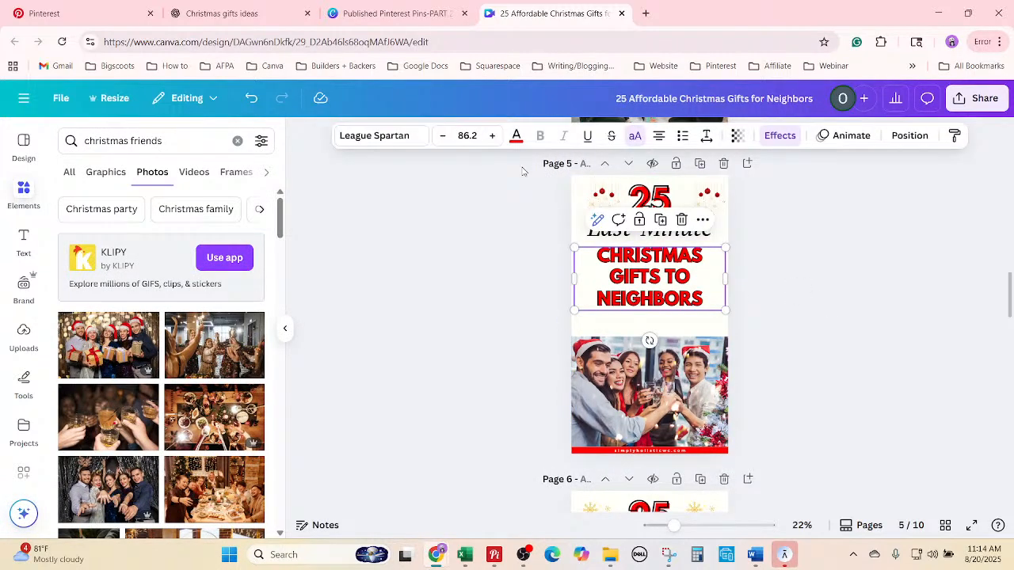
{"action": "left_click", "coordinate": [493, 136]}
{"action": "left_click", "coordinate": [493, 136]}
{"action": "left_click", "coordinate": [493, 136]}
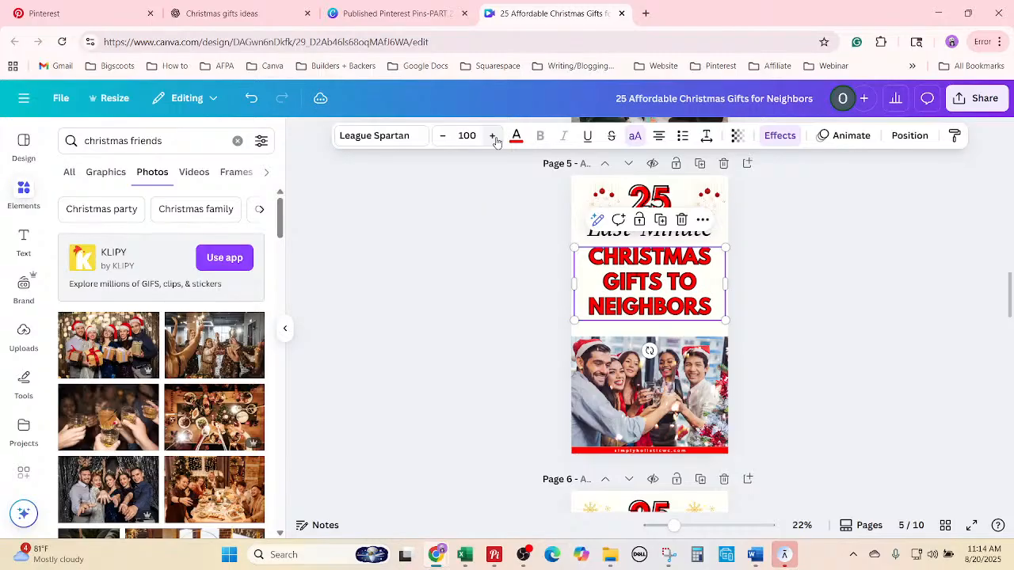
{"action": "left_click", "coordinate": [493, 137]}
{"action": "triple_click", "coordinate": [493, 137]}
{"action": "triple_click", "coordinate": [493, 136]}
{"action": "triple_click", "coordinate": [492, 136]}
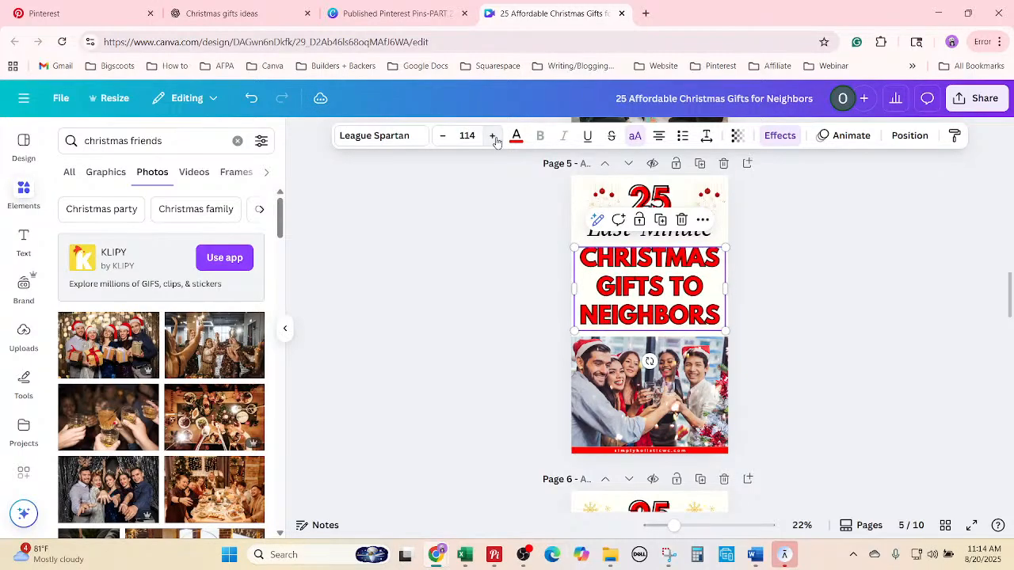
{"action": "left_click", "coordinate": [492, 136]}
{"action": "left_click", "coordinate": [493, 137]}
{"action": "left_click", "coordinate": [493, 136]}
{"action": "left_click", "coordinate": [492, 136]}
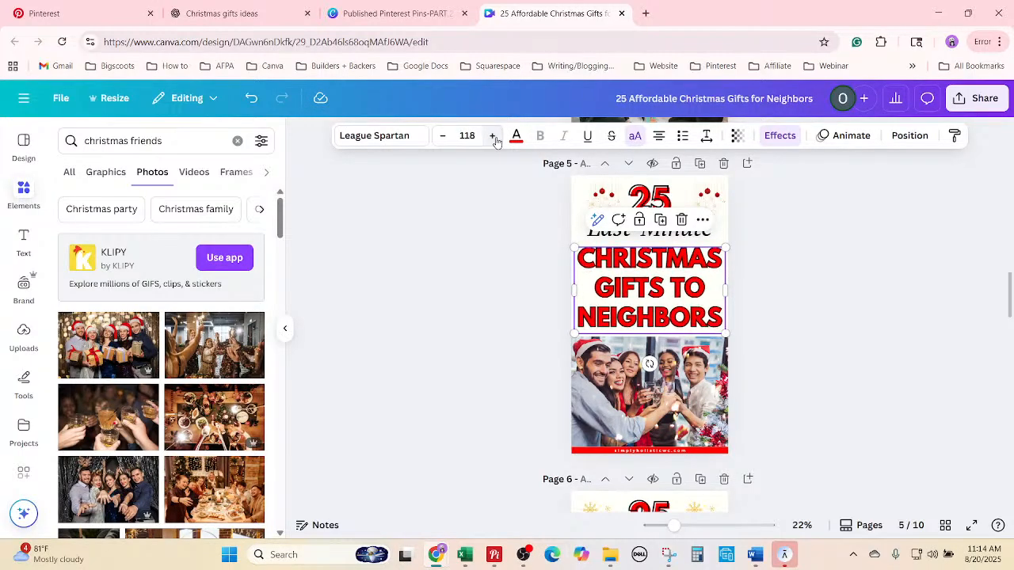
{"action": "left_click", "coordinate": [923, 487]}
Return to grid view and check the resized page 5 against the other nine pins.
{"action": "left_click", "coordinate": [945, 526]}
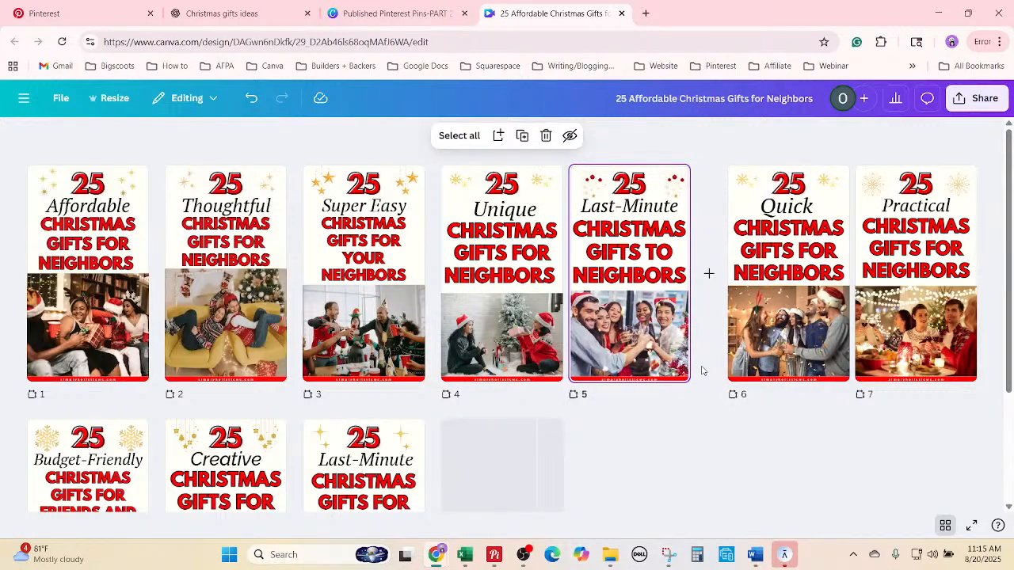
{"action": "scroll", "coordinate": [755, 394], "scroll_direction": "down", "scroll_amount": 1}
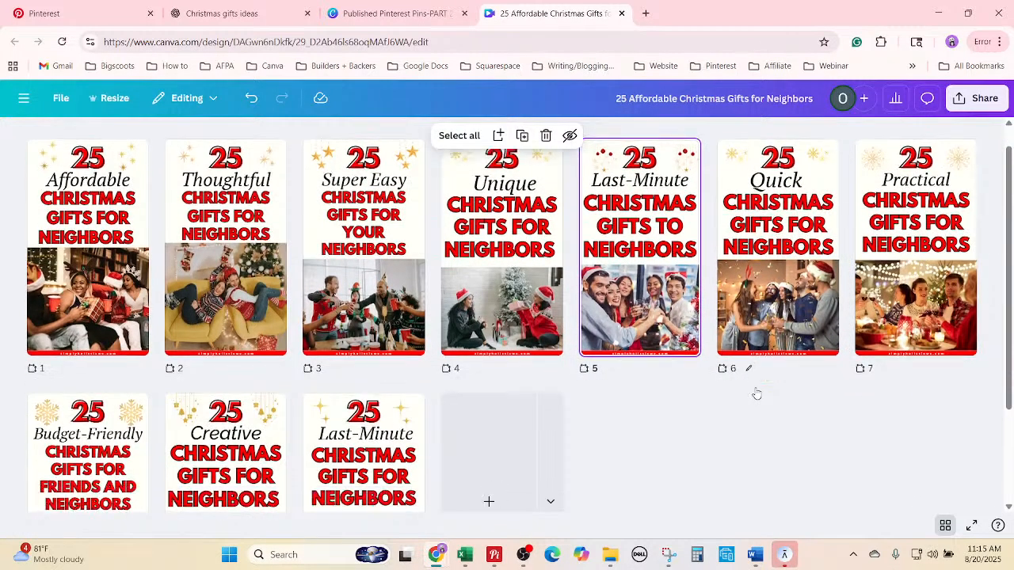
{"action": "scroll", "coordinate": [755, 394], "scroll_direction": "down", "scroll_amount": 2}
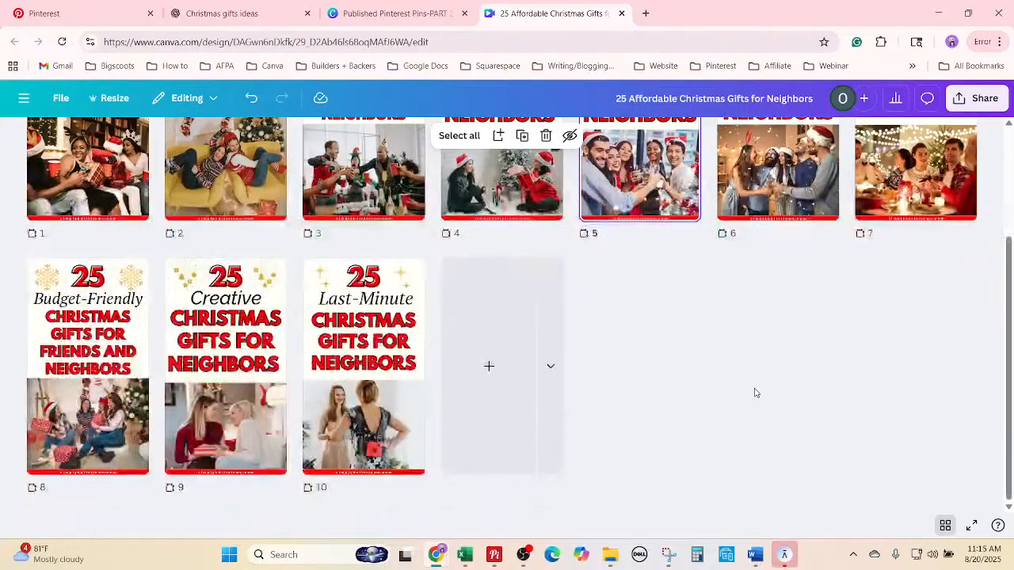
{"action": "scroll", "coordinate": [755, 394], "scroll_direction": "up", "scroll_amount": 2}
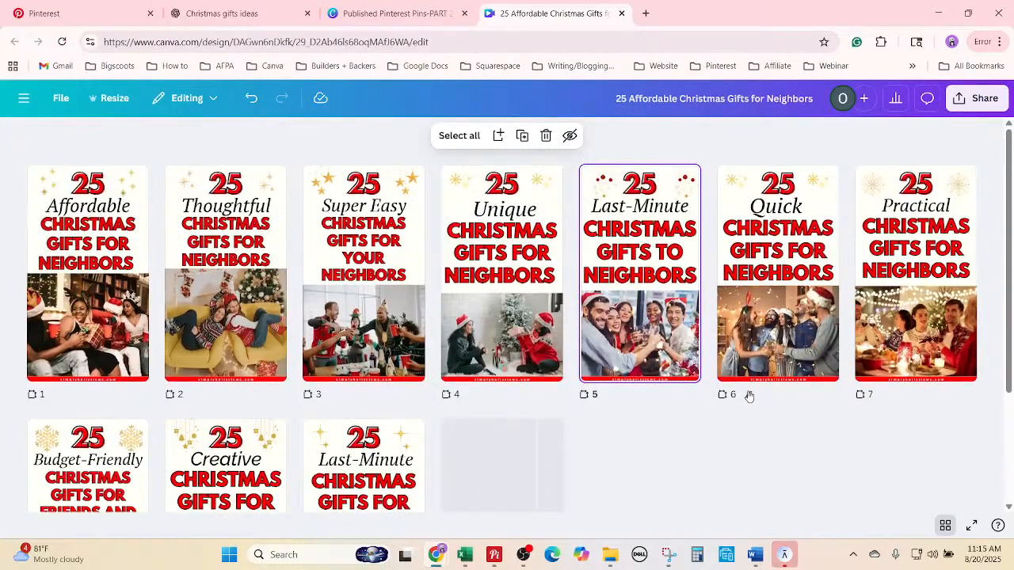